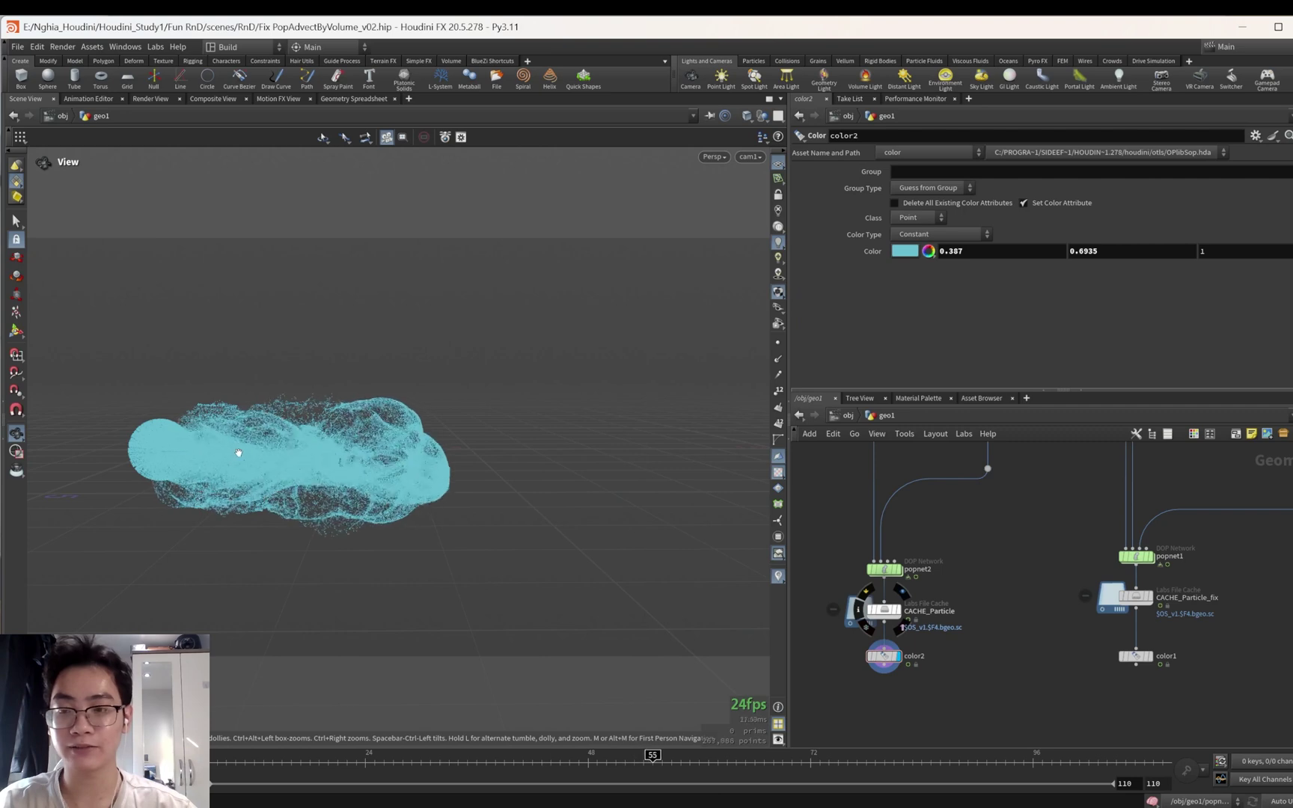
# Step: Examine the cyan particle simulation during playback together with the network branches that feed both particle caches
pyautogui.scroll(-5, 996, 569)
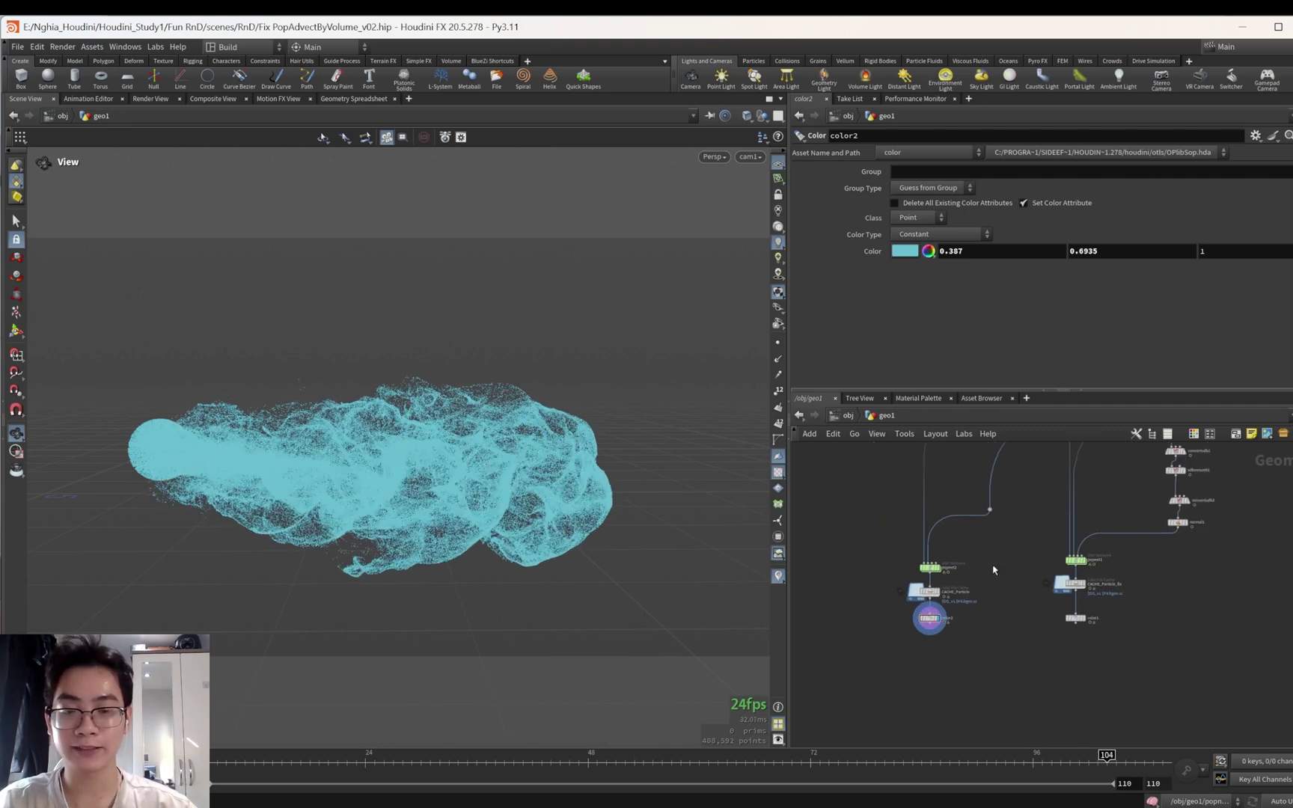
pyautogui.scroll(4, 1123, 555)
pyautogui.moveTo(1195, 543); pyautogui.dragTo(1006, 591)
pyautogui.scroll(-3, 924, 670)
pyautogui.moveTo(924, 678); pyautogui.dragTo(980, 595, button='middle')
pyautogui.moveTo(890, 672); pyautogui.dragTo(925, 607, button='middle')
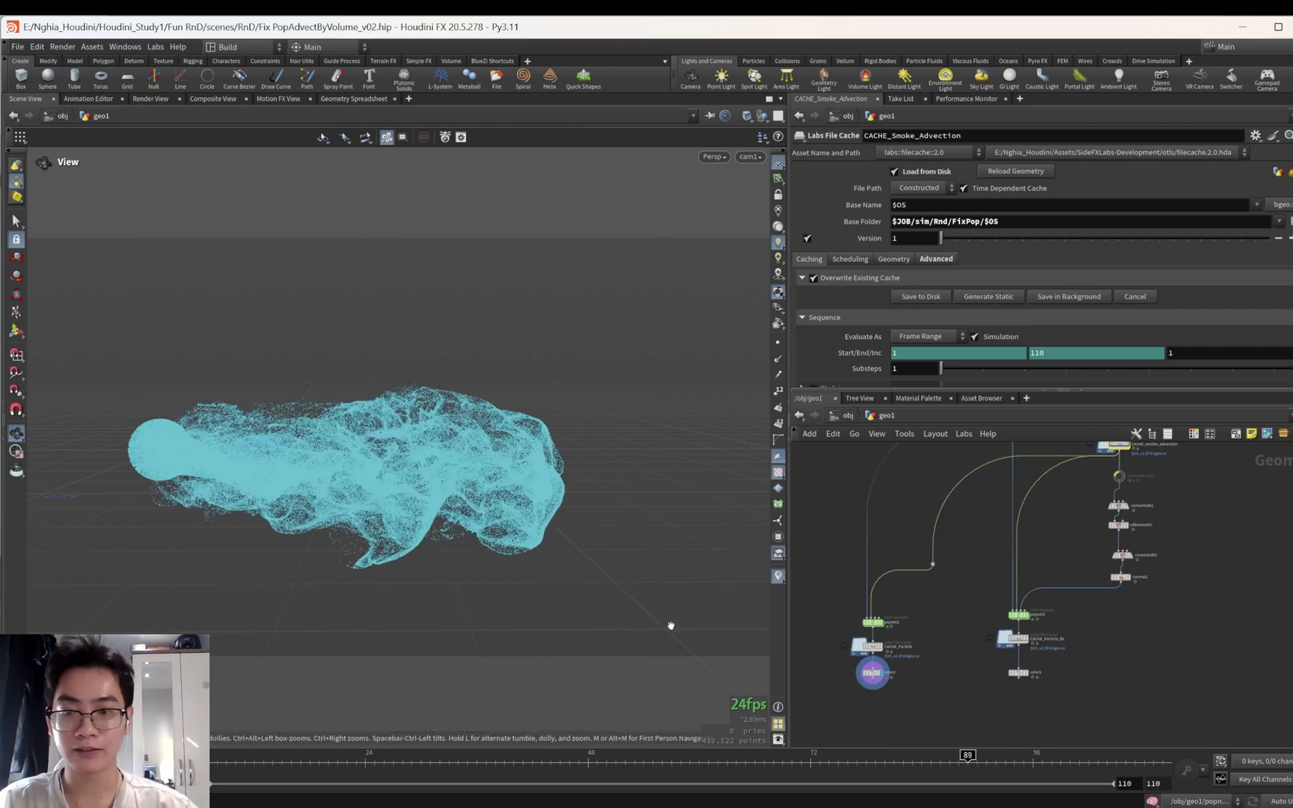
pyautogui.moveTo(232, 441); pyautogui.dragTo(200, 413)
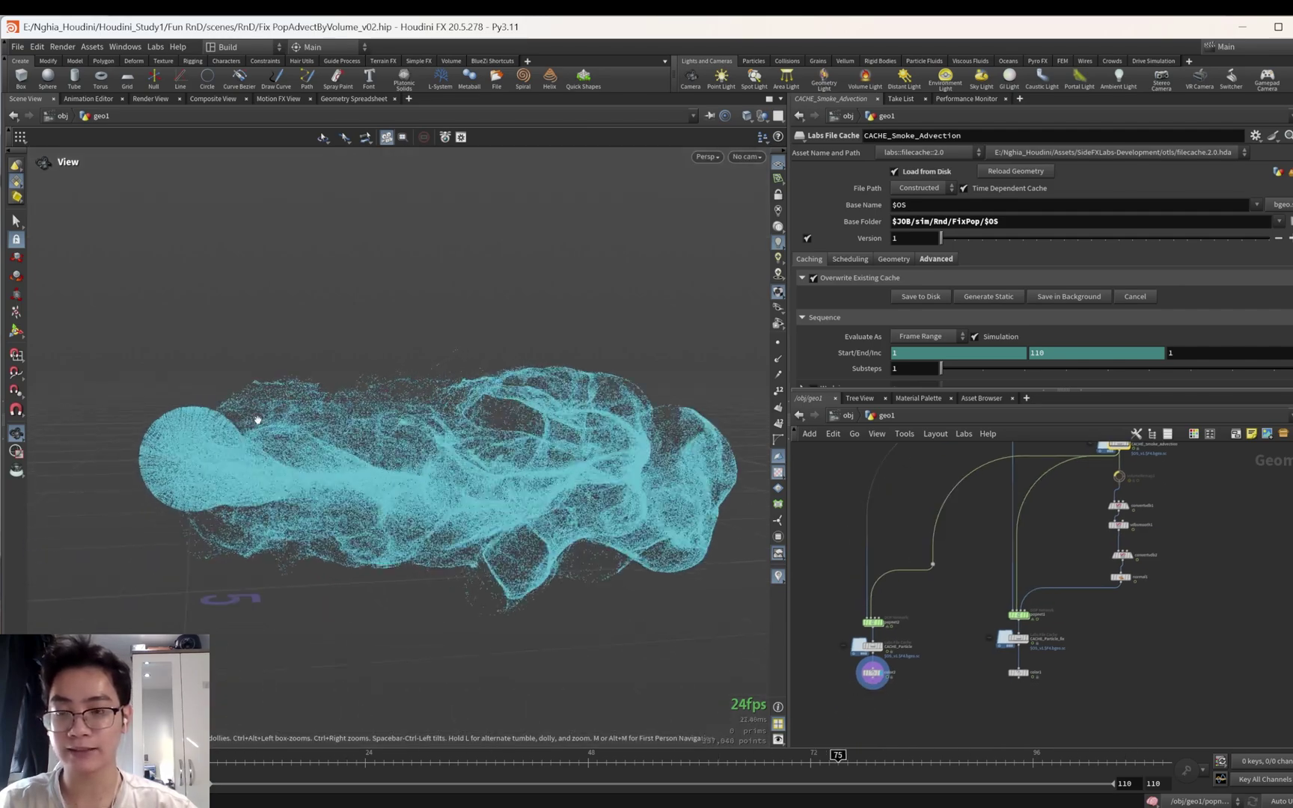
pyautogui.scroll(-2, 983, 616)
pyautogui.moveTo(983, 617); pyautogui.dragTo(951, 672, button='middle')
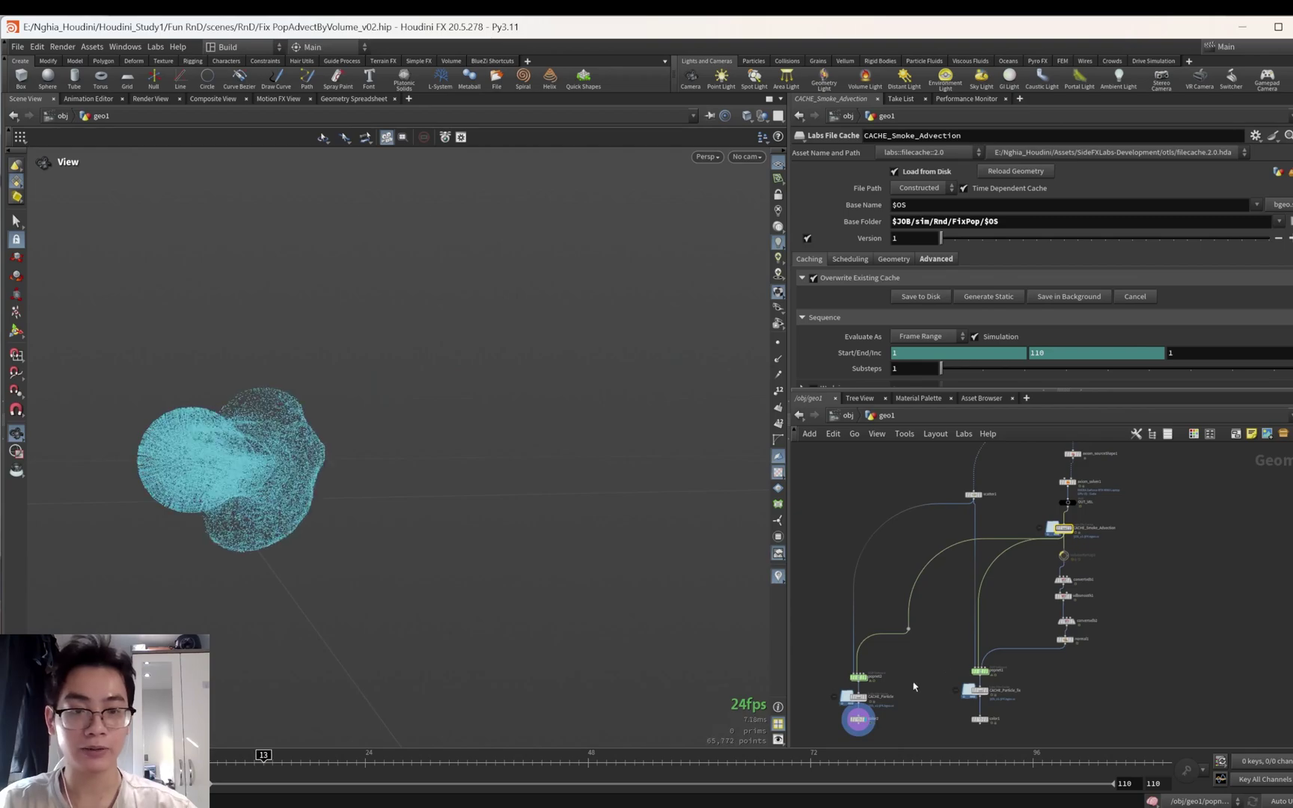
pyautogui.scroll(5, 913, 686)
pyautogui.scroll(-5, 929, 695)
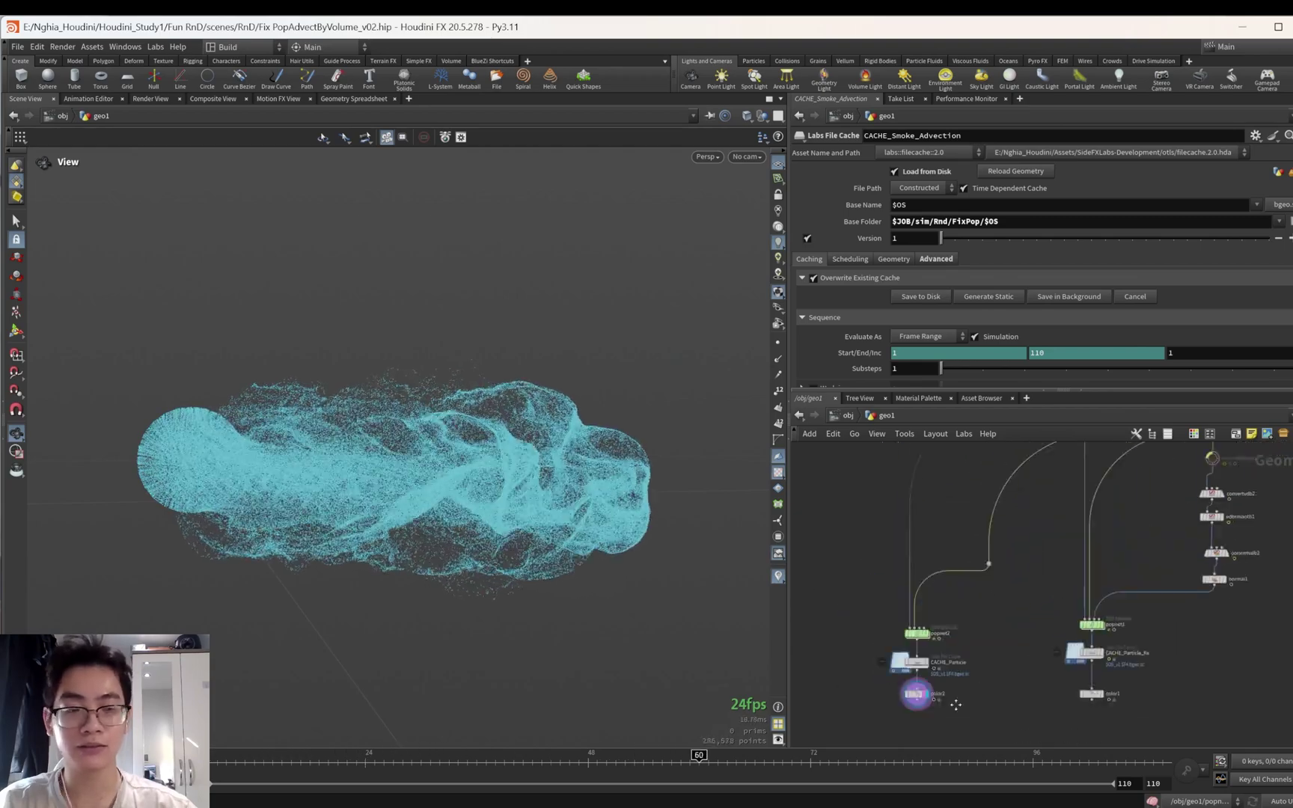
# Step: Display CACHE_Smoke_Advection in the viewport to compare the smoke volume with the templated color2 particles
pyautogui.moveTo(1060, 560); pyautogui.dragTo(902, 714, button='middle')
pyautogui.scroll(4, 1074, 574)
pyautogui.click(1047, 579)
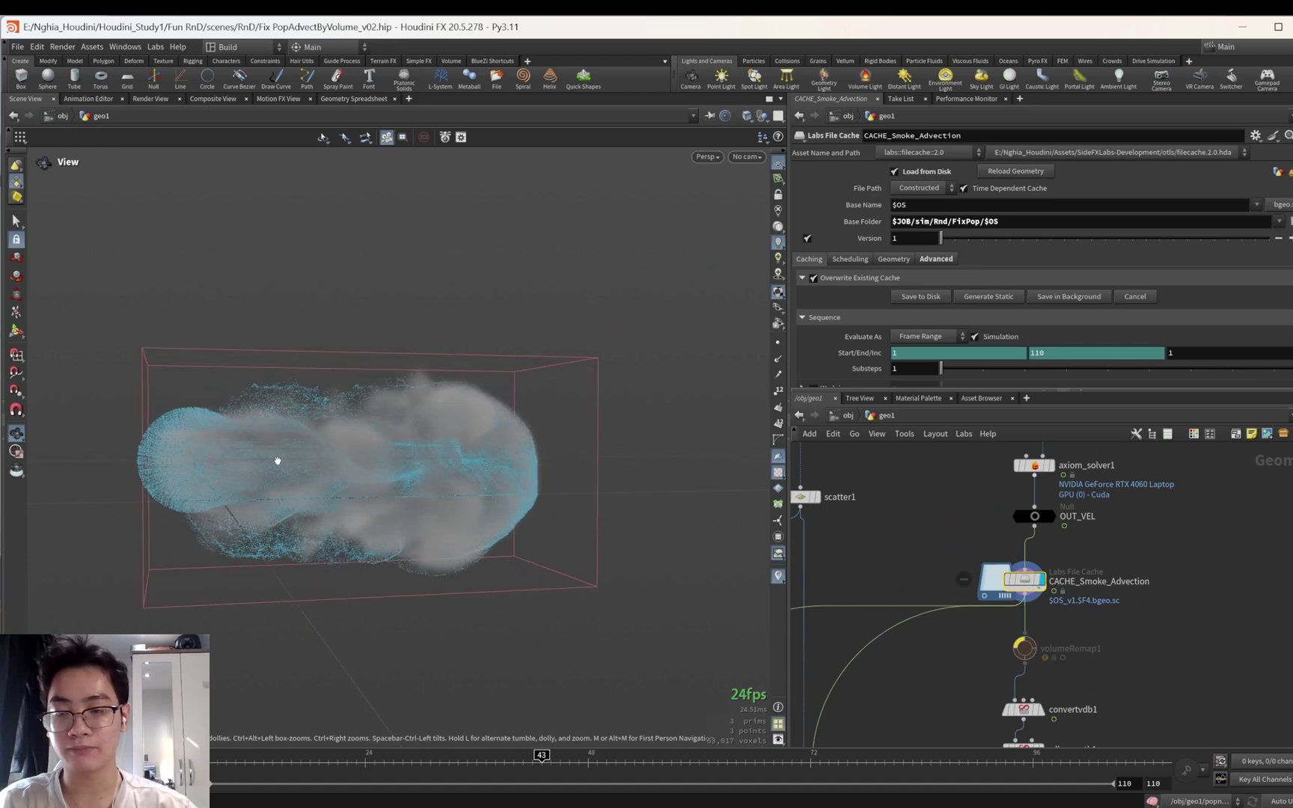
pyautogui.scroll(3, 285, 389)
pyautogui.moveTo(300, 384); pyautogui.dragTo(373, 434)
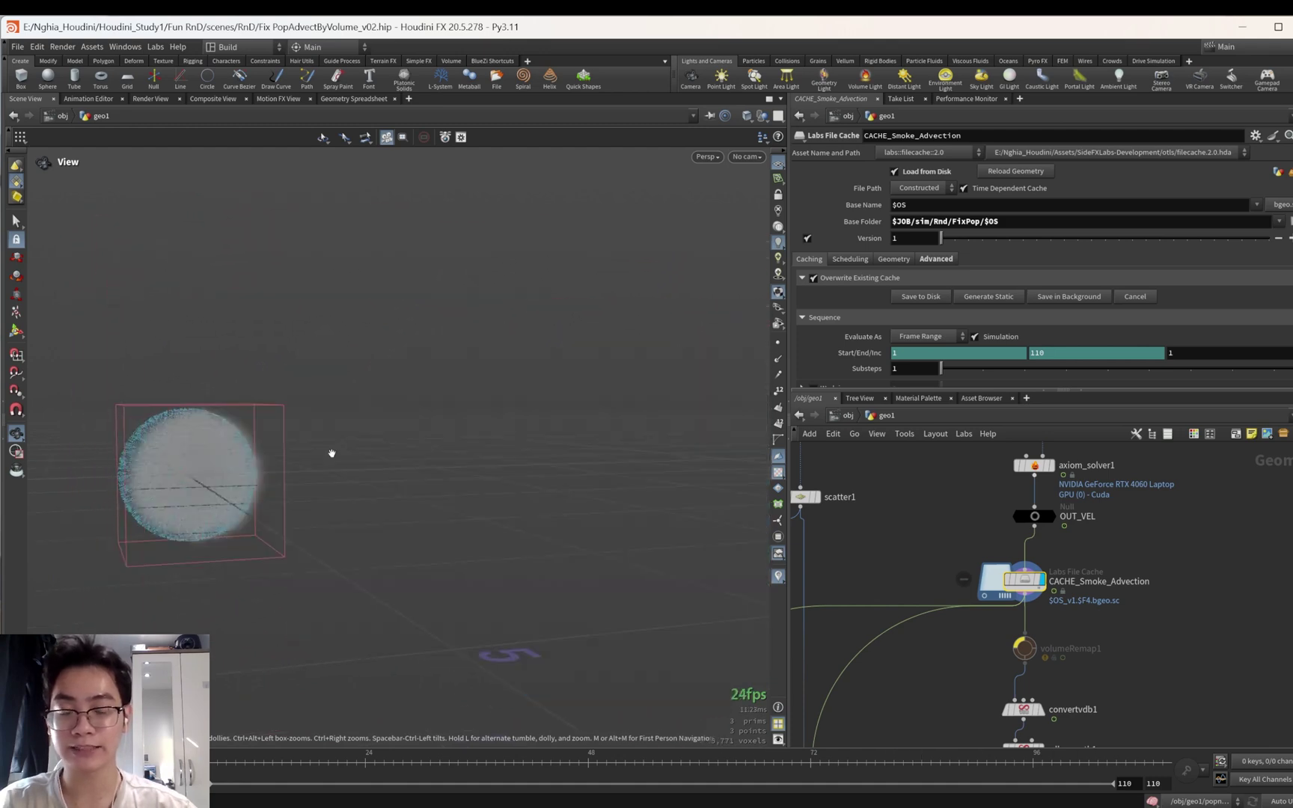
# Step: Turn off the color2 template overlay and display color1 to show the fixed particle simulation
pyautogui.scroll(-5, 999, 678)
pyautogui.moveTo(999, 684); pyautogui.dragTo(1053, 545, button='middle')
pyautogui.scroll(3, 961, 695)
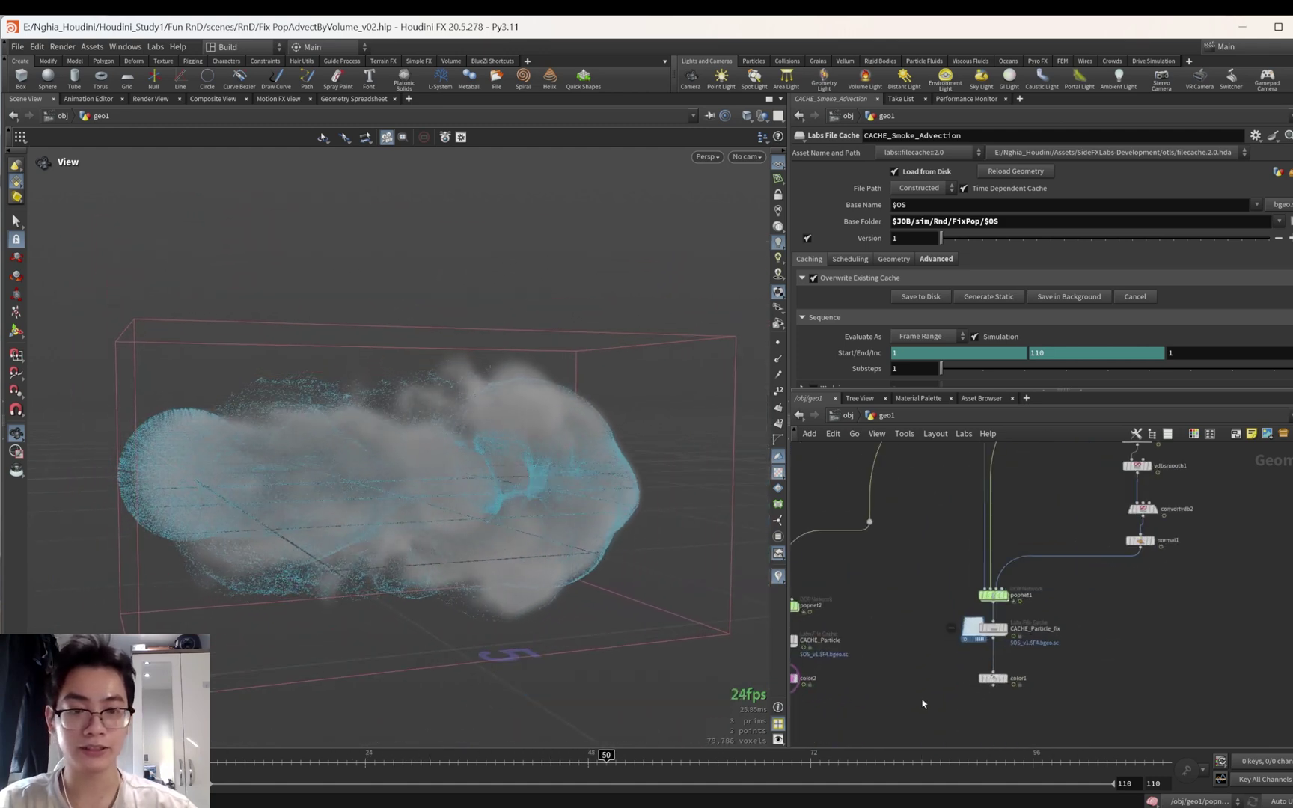
pyautogui.moveTo(811, 694); pyautogui.dragTo(868, 692, button='middle')
pyautogui.scroll(1, 855, 679)
pyautogui.click(858, 691)
pyautogui.moveTo(1068, 703); pyautogui.dragTo(1006, 716, button='middle')
pyautogui.scroll(1, 1006, 716)
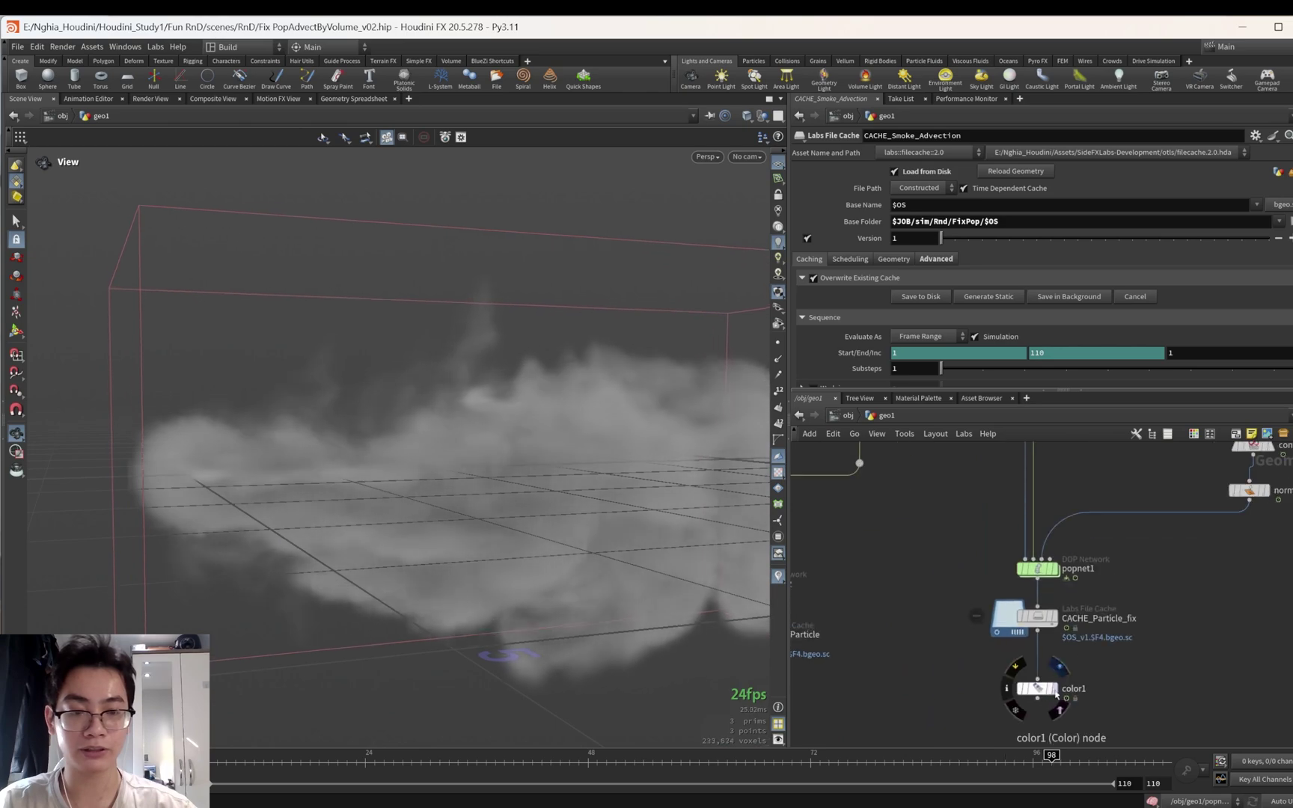
pyautogui.click(1056, 686)
pyautogui.click(1037, 688)
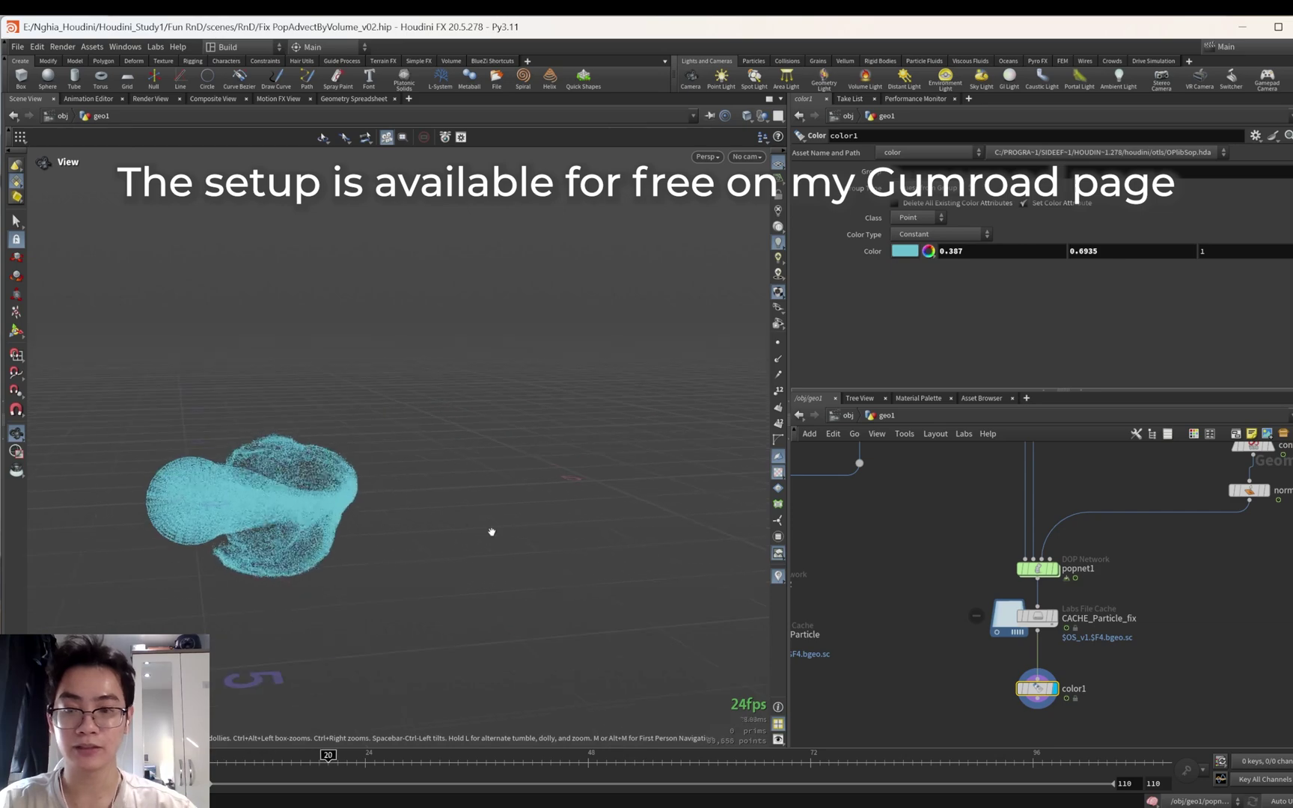
pyautogui.moveTo(492, 532); pyautogui.dragTo(486, 536)
# Step: Bring both particle branches into view and park the playback on frame 58
pyautogui.scroll(-3, 978, 677)
pyautogui.moveTo(894, 615); pyautogui.dragTo(983, 629, button='middle')
pyautogui.scroll(3, 975, 618)
pyautogui.scroll(2, 899, 620)
pyautogui.click(681, 761)
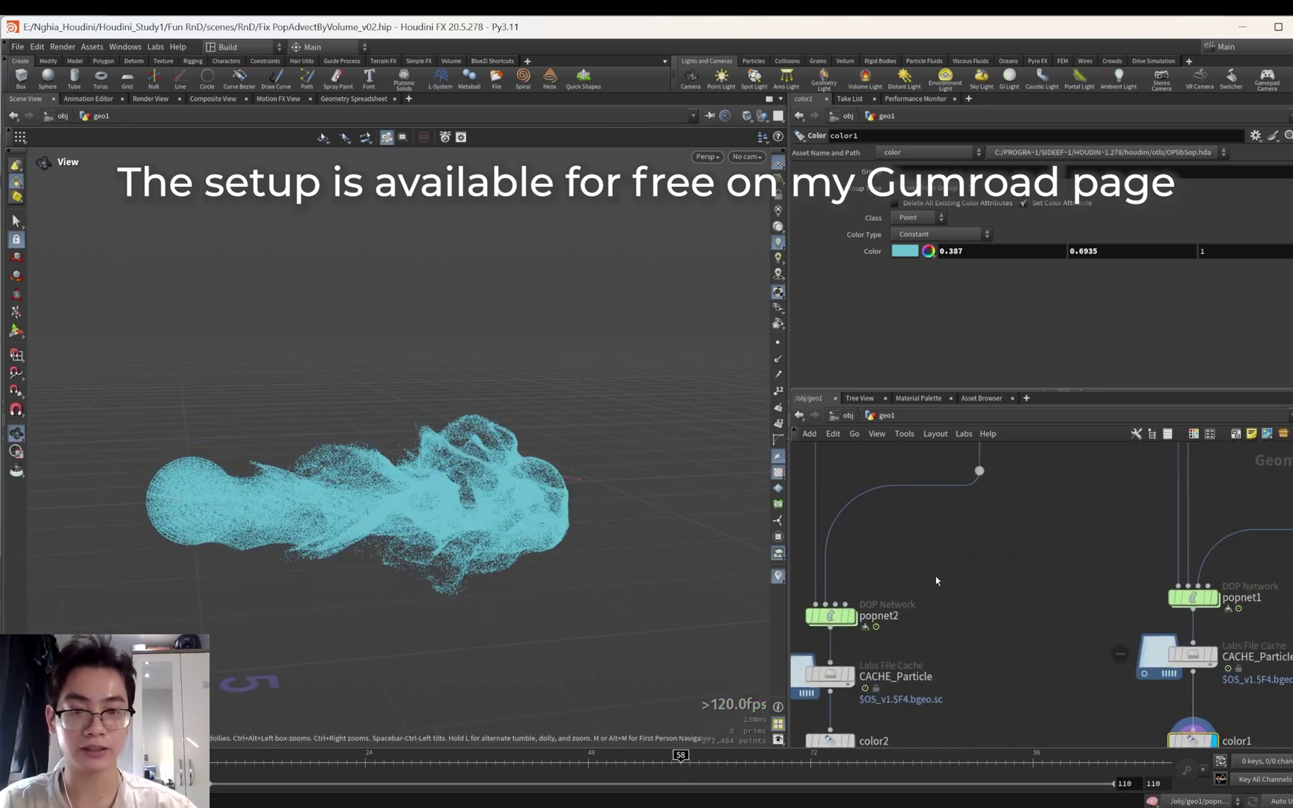
# Step: Enter the popnet1 network and open the popvop4 node inside it
pyautogui.click(833, 616)
pyautogui.scroll(-2, 911, 629)
pyautogui.scroll(2, 1000, 613)
pyautogui.click(1126, 617)
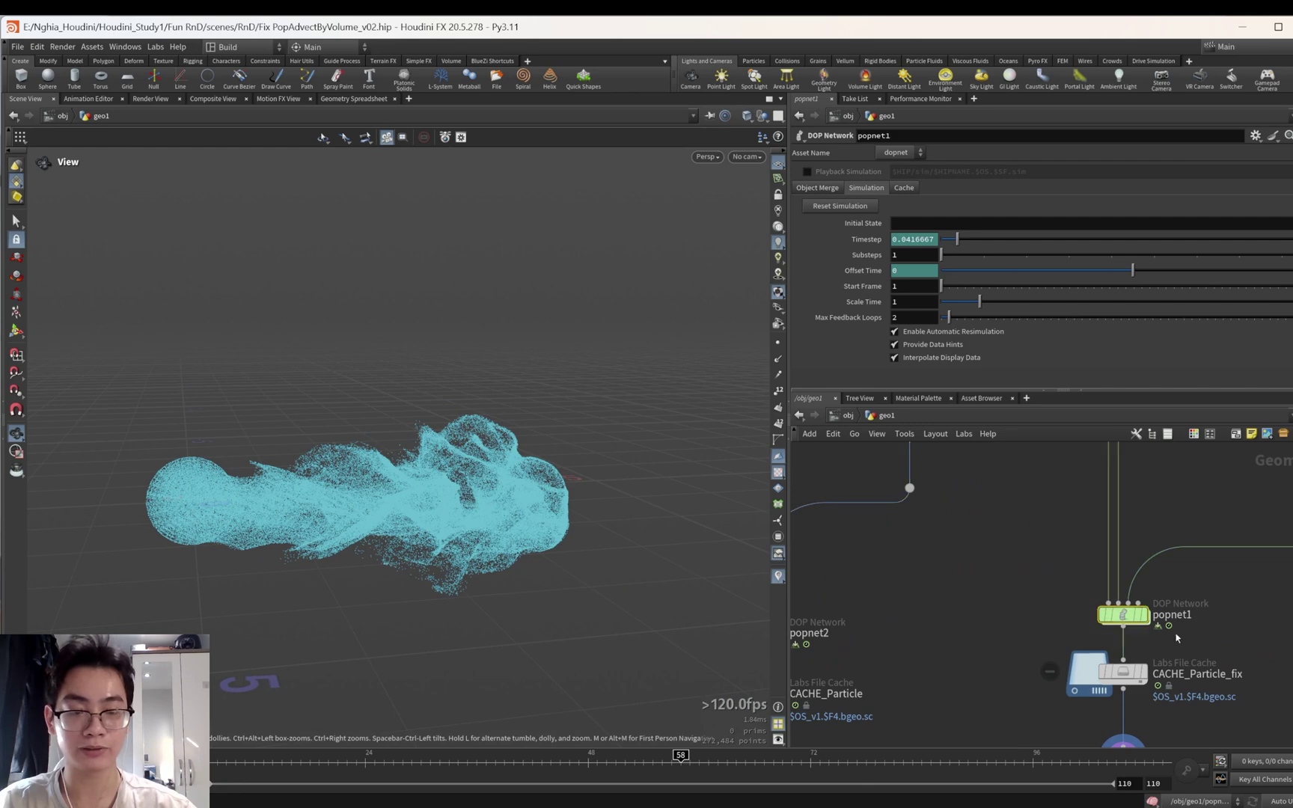
pyautogui.doubleClick(1123, 615)
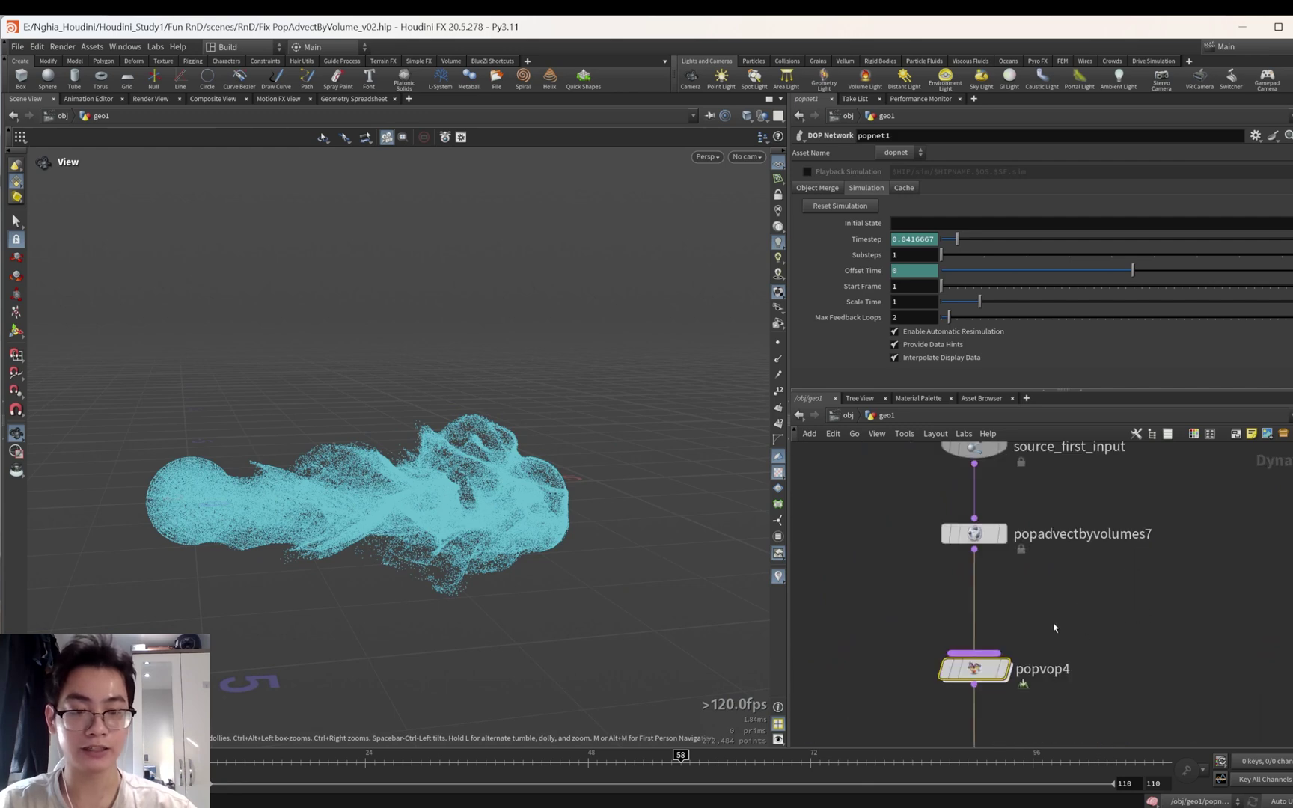
pyautogui.doubleClick(973, 639)
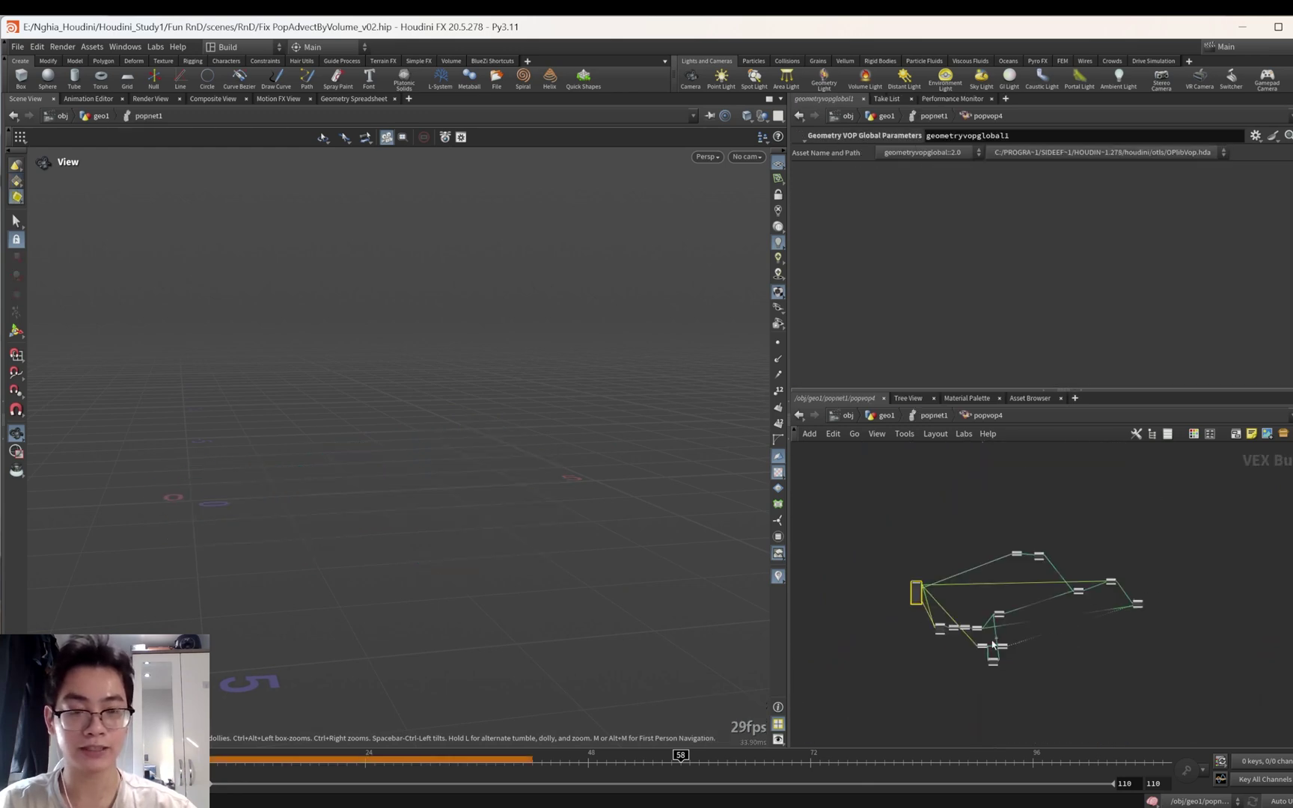
# Step: Examine the node graph inside popvop4, then return to the geo1 level and reframe the particles
pyautogui.moveTo(925, 544); pyautogui.dragTo(913, 583)
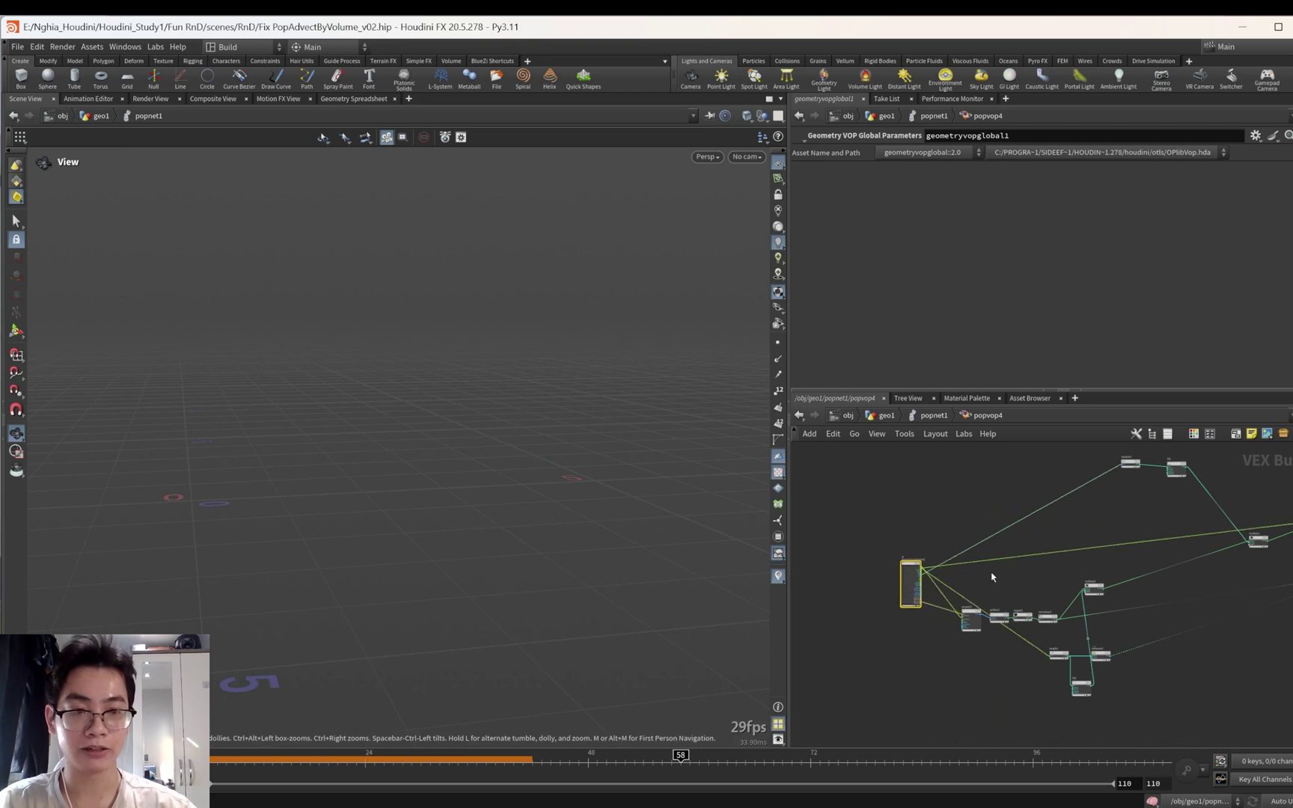
pyautogui.moveTo(1167, 616); pyautogui.dragTo(1151, 621, button='middle')
pyautogui.moveTo(891, 508); pyautogui.dragTo(1272, 711)
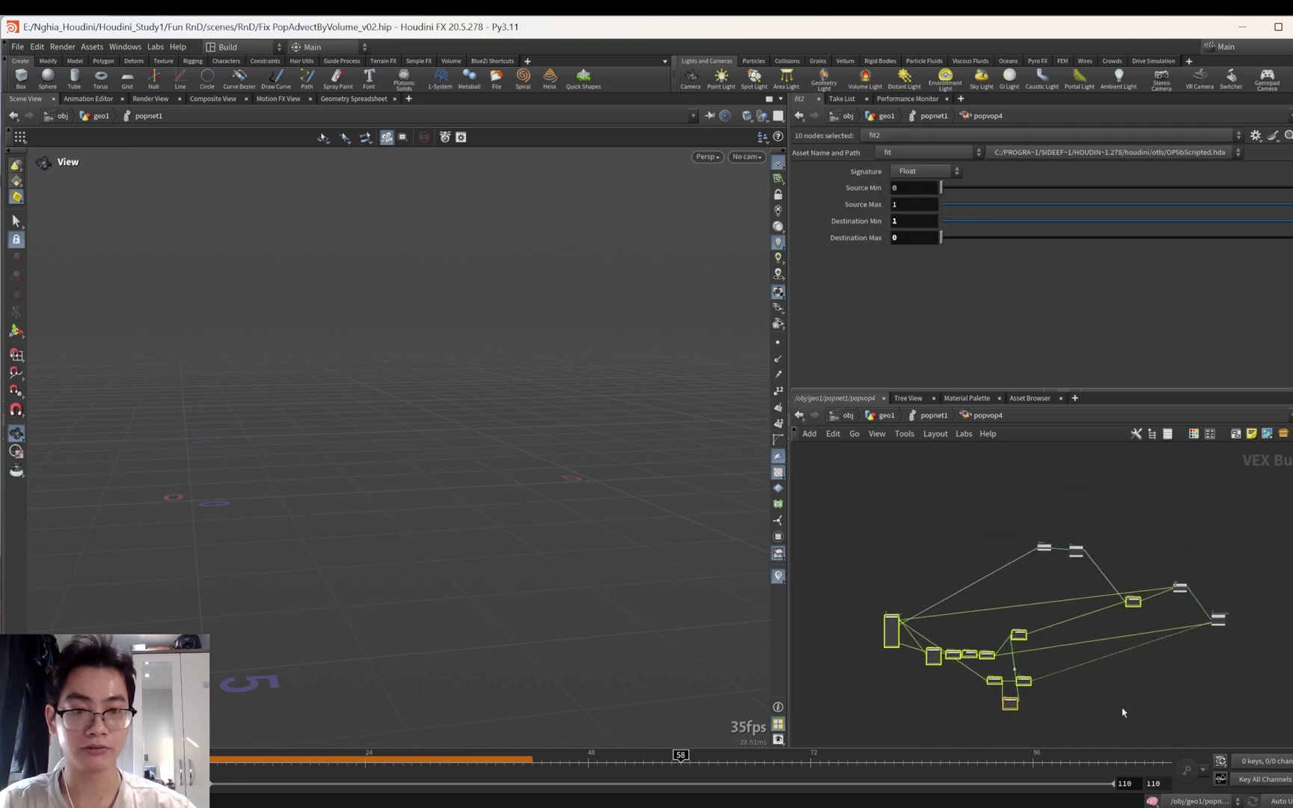
pyautogui.press('f')
pyautogui.click(919, 417)
pyautogui.click(881, 415)
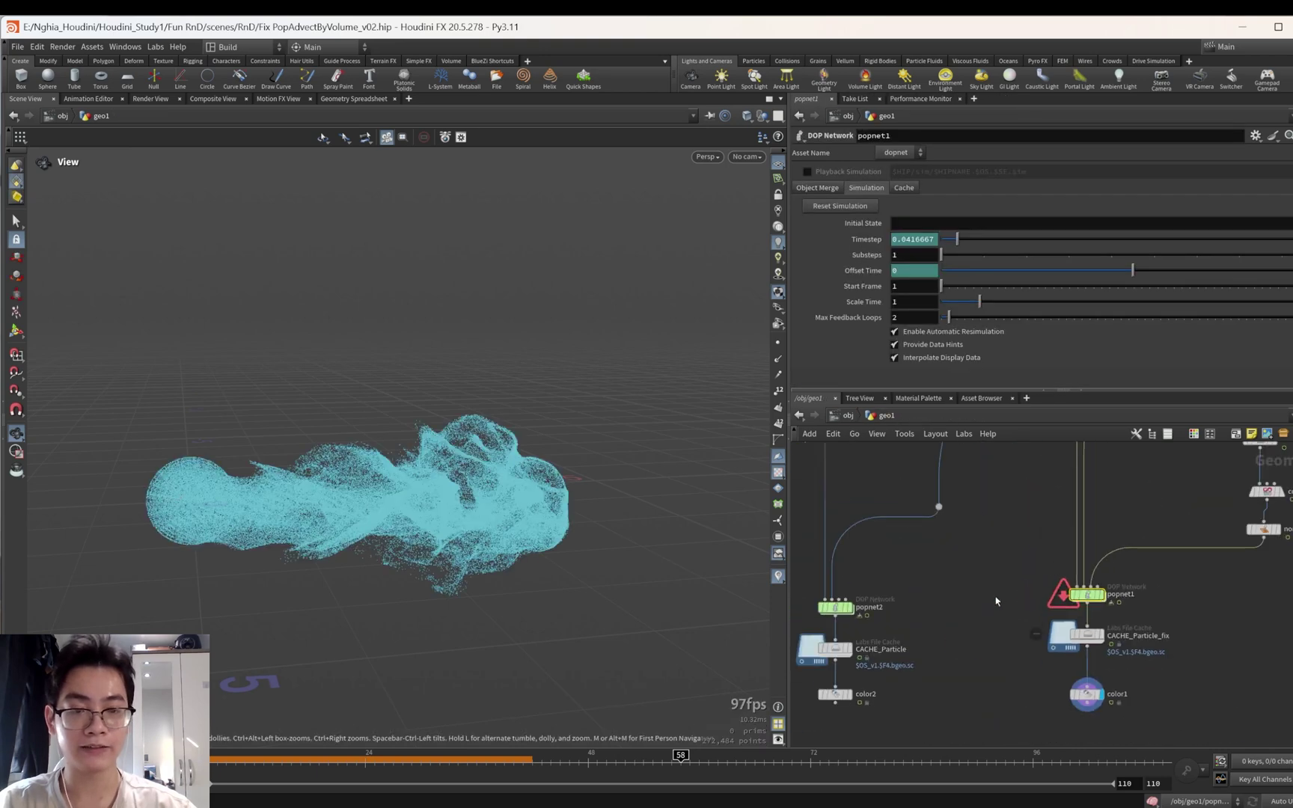
pyautogui.scroll(-1, 387, 491)
pyautogui.moveTo(387, 491); pyautogui.dragTo(356, 476, button='middle')
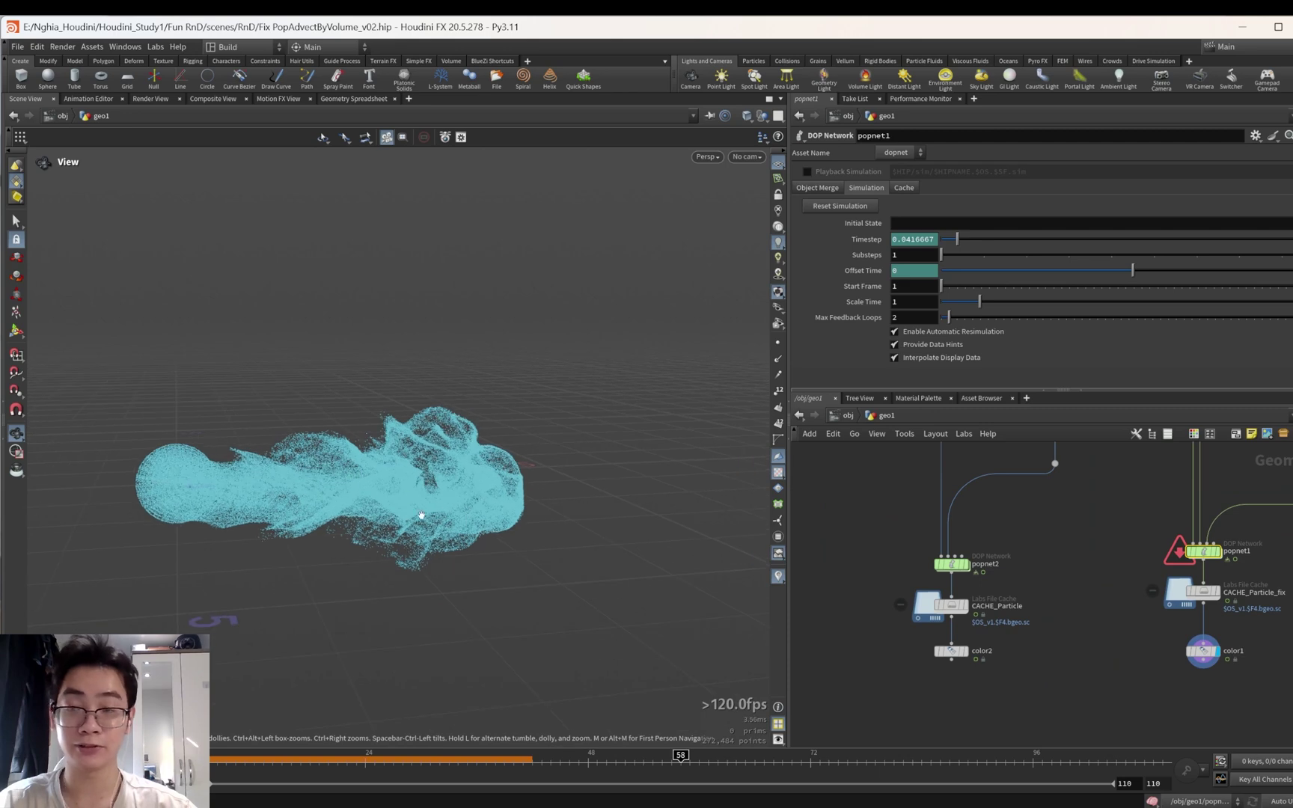
pyautogui.moveTo(448, 558); pyautogui.dragTo(436, 548, button='middle')
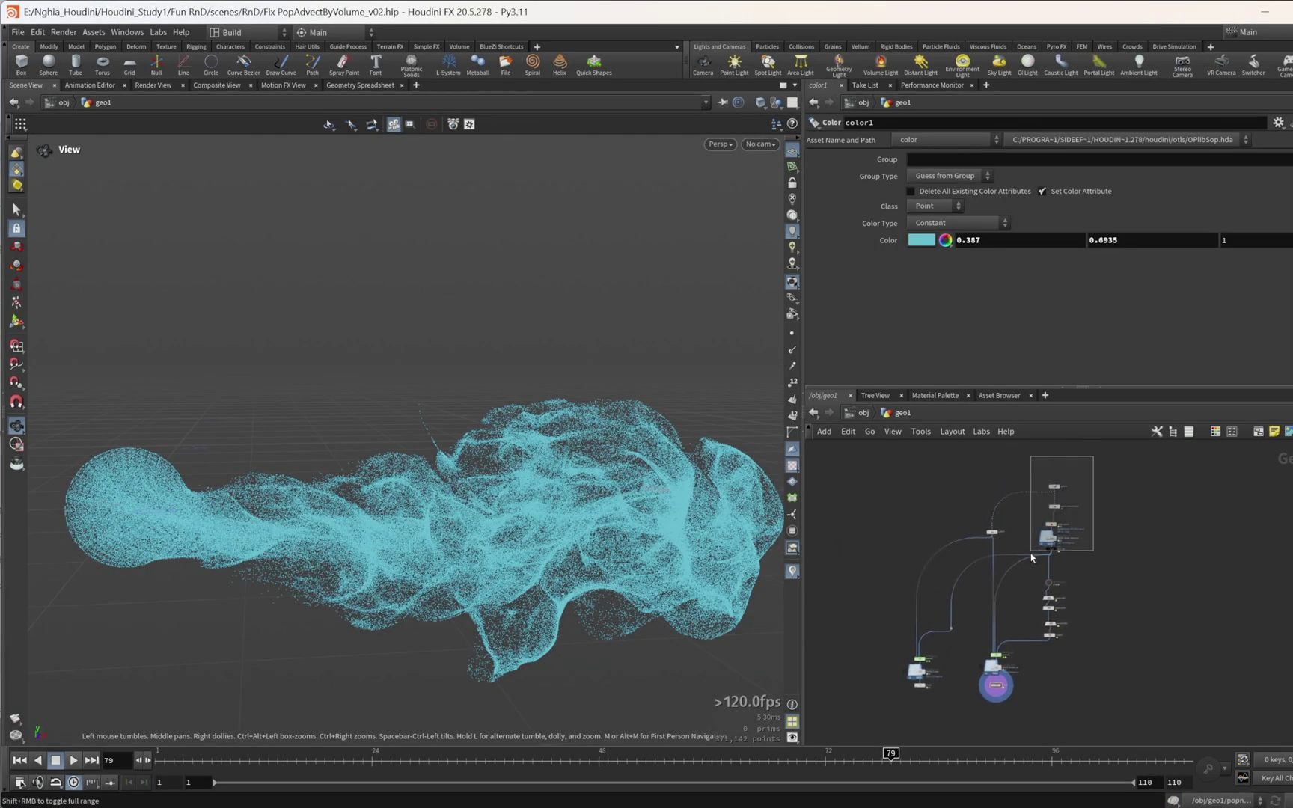
# Step: Copy the five smoke nodes from the source sphere through the velocity output and paste them into empty network space
pyautogui.moveTo(1032, 558); pyautogui.dragTo(1032, 560)
pyautogui.scroll(-1, 1086, 569)
pyautogui.scroll(3, 1025, 576)
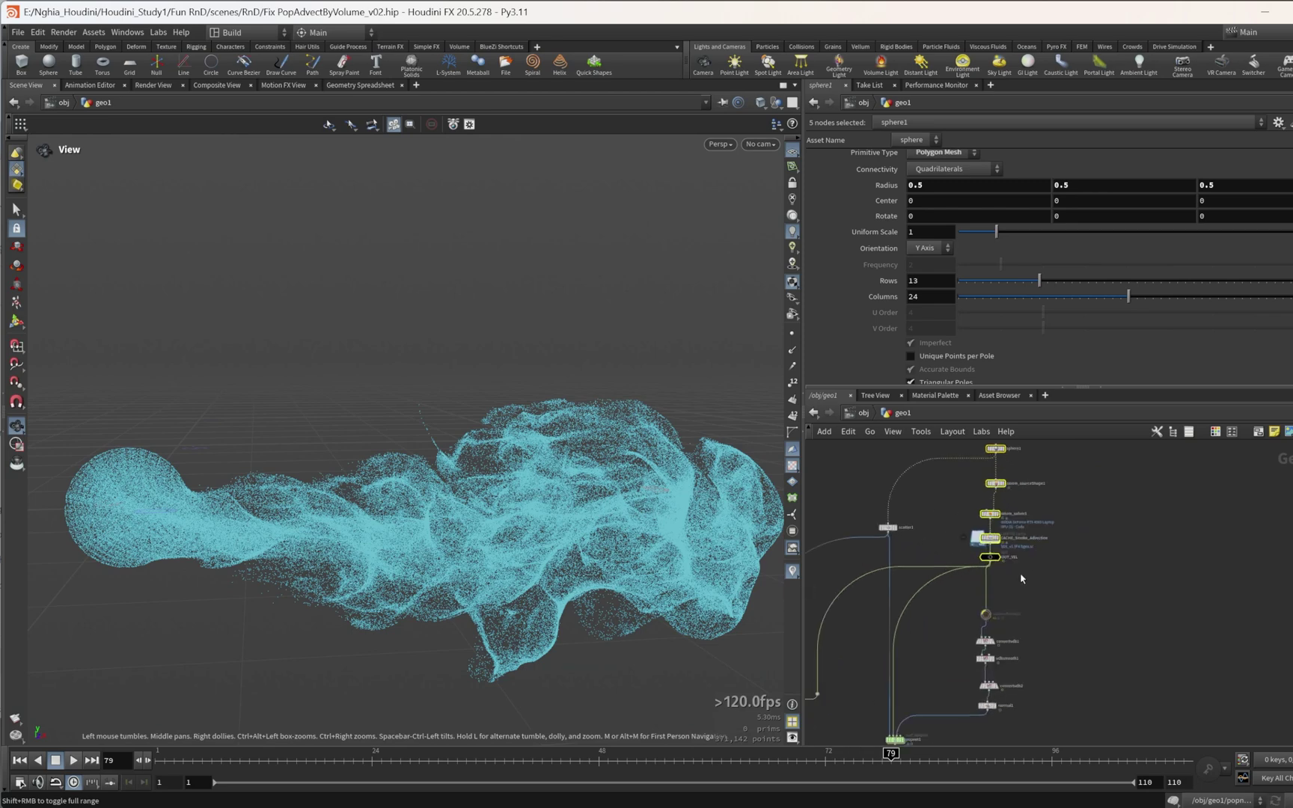
pyautogui.scroll(-2, 1164, 562)
pyautogui.moveTo(1165, 563); pyautogui.dragTo(1003, 603, button='middle')
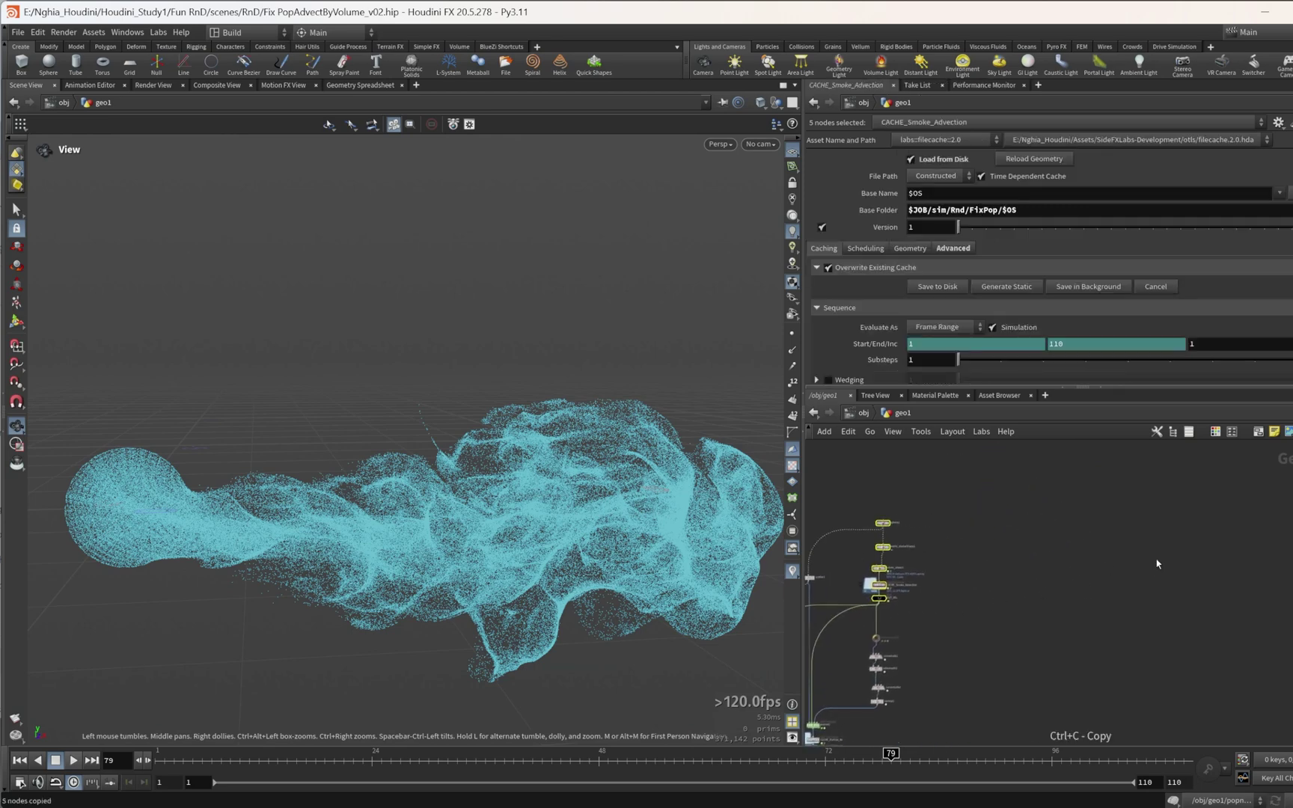
pyautogui.click(1160, 566)
pyautogui.hotkey('ctrl', 'v')
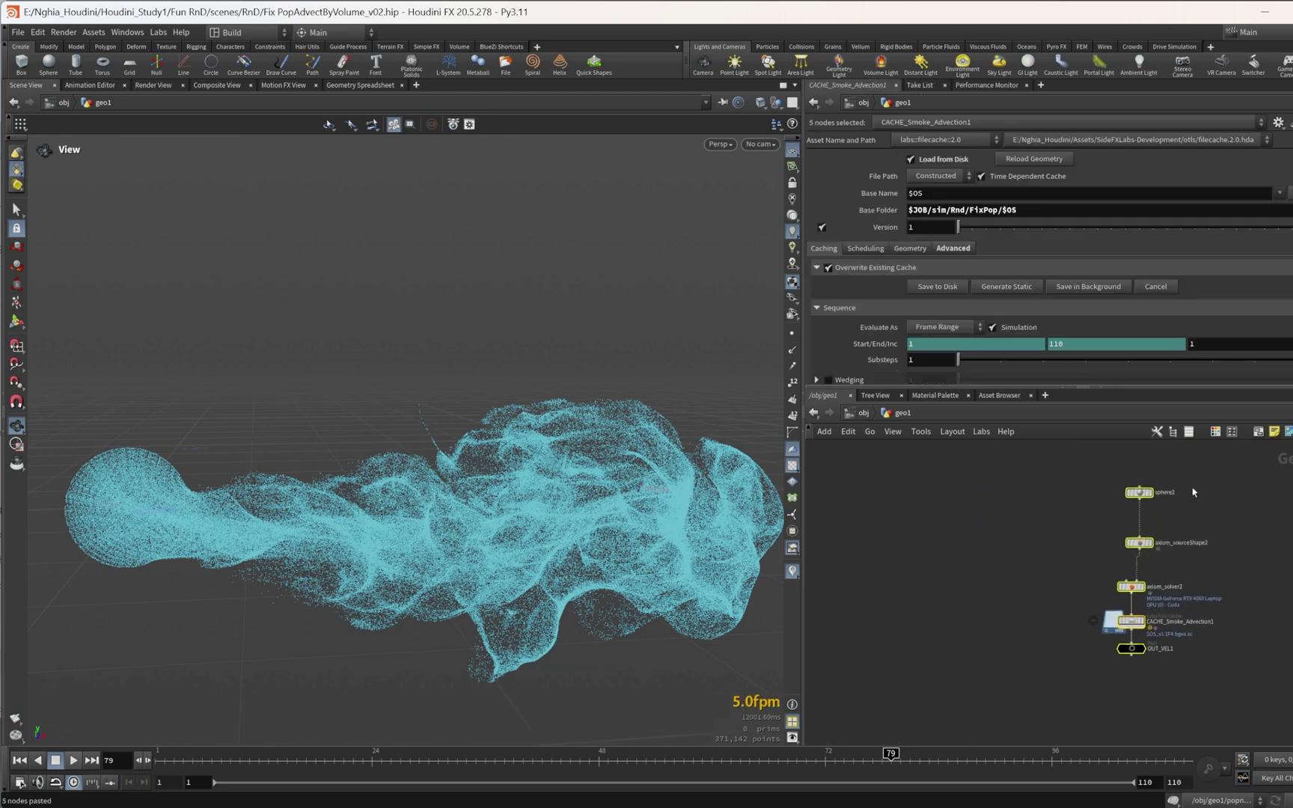
# Step: Select the pasted sphere2 node and display its geometry in the viewport
pyautogui.click(1100, 509)
pyautogui.scroll(2, 1143, 498)
pyautogui.click(1165, 473)
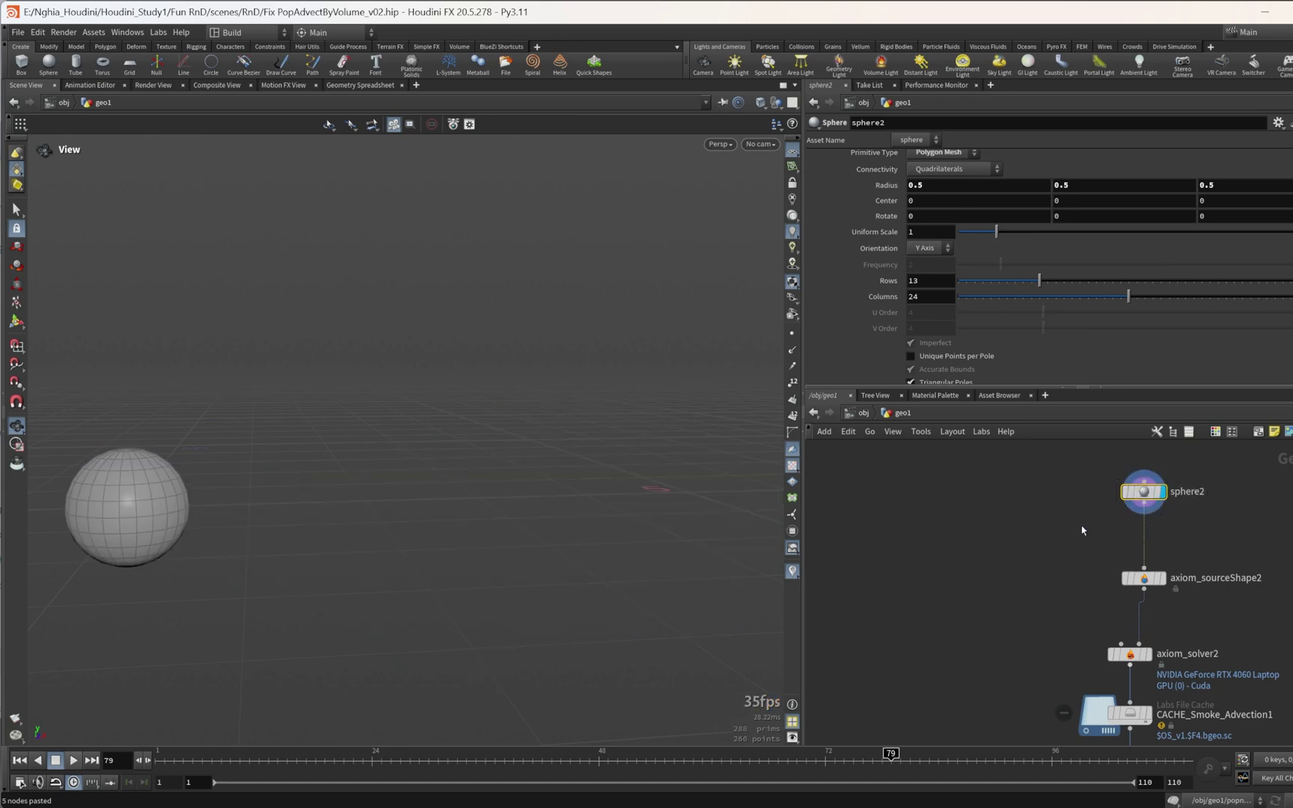
# Step: Display axiom_sourceShape2 and review its directional force and velocity noise settings
pyautogui.click(1169, 556)
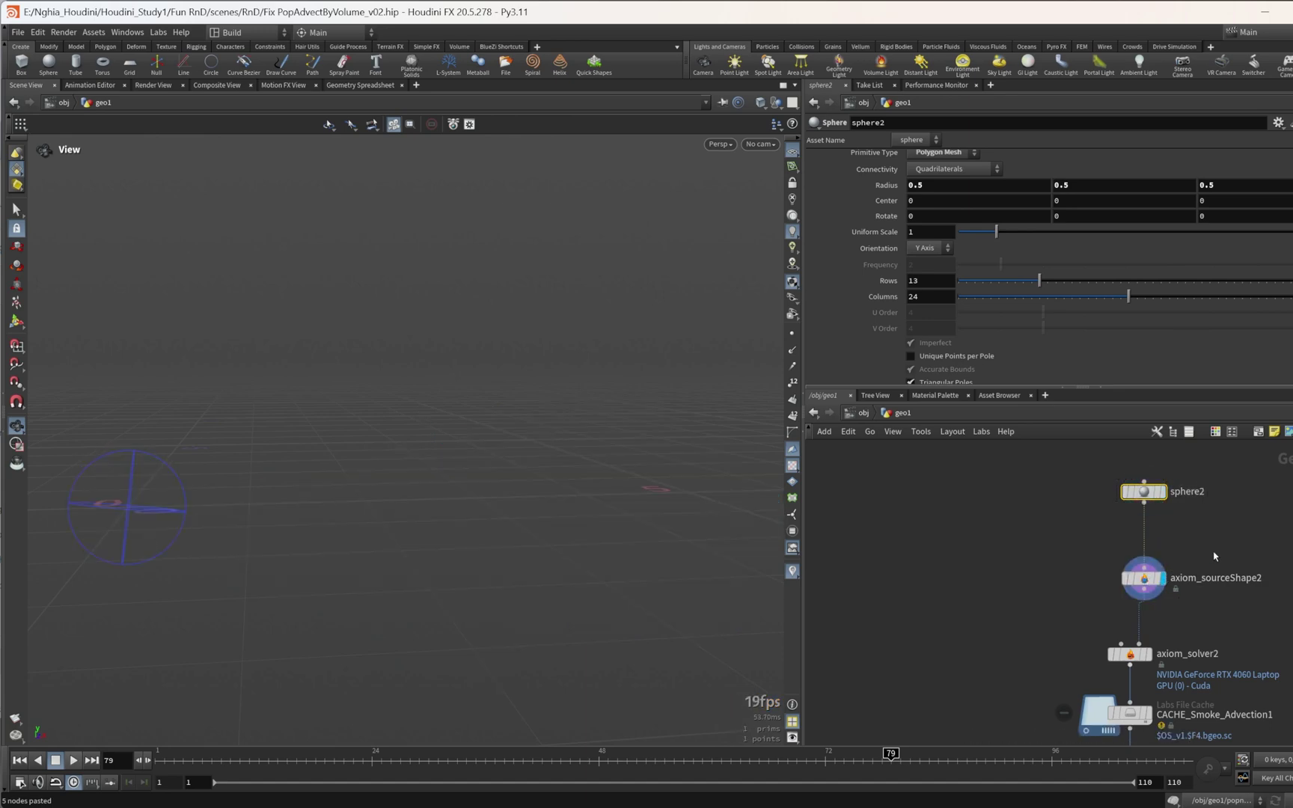
pyautogui.click(1143, 577)
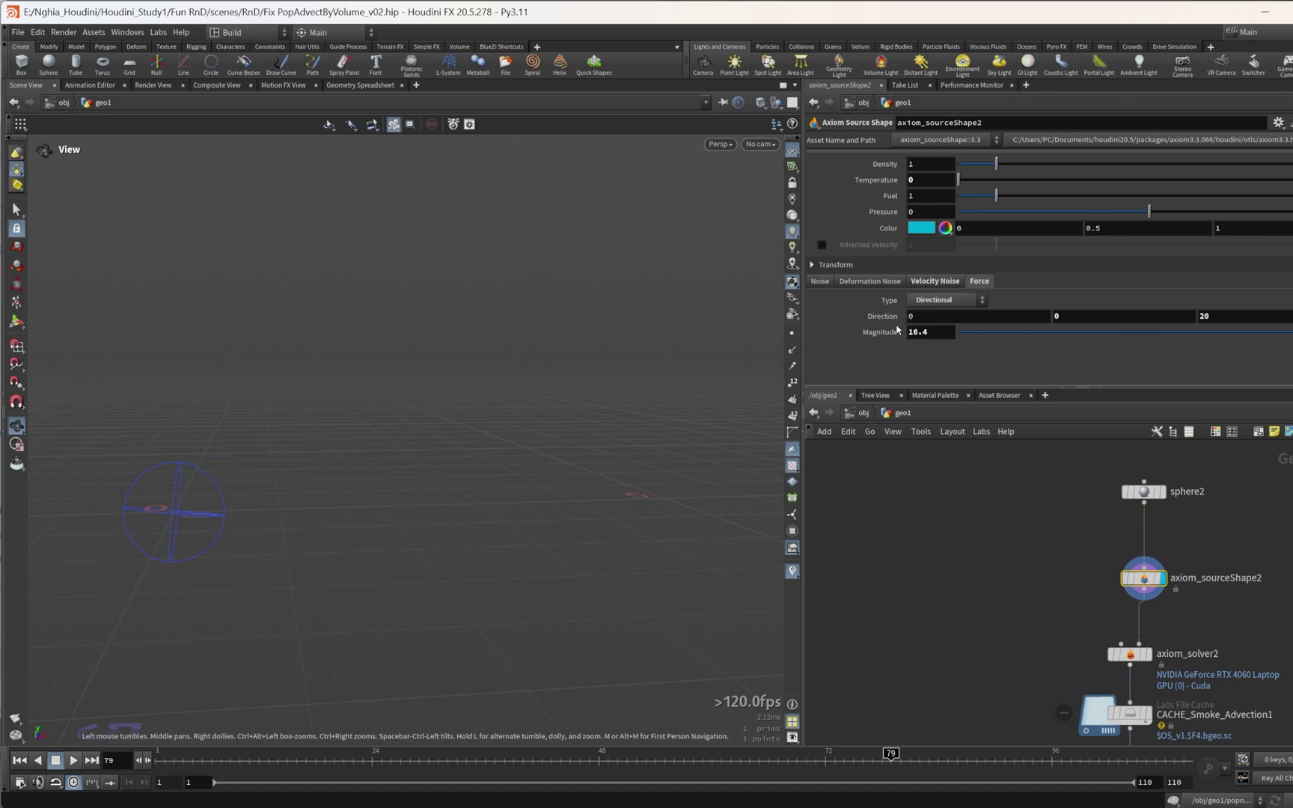
pyautogui.click(943, 285)
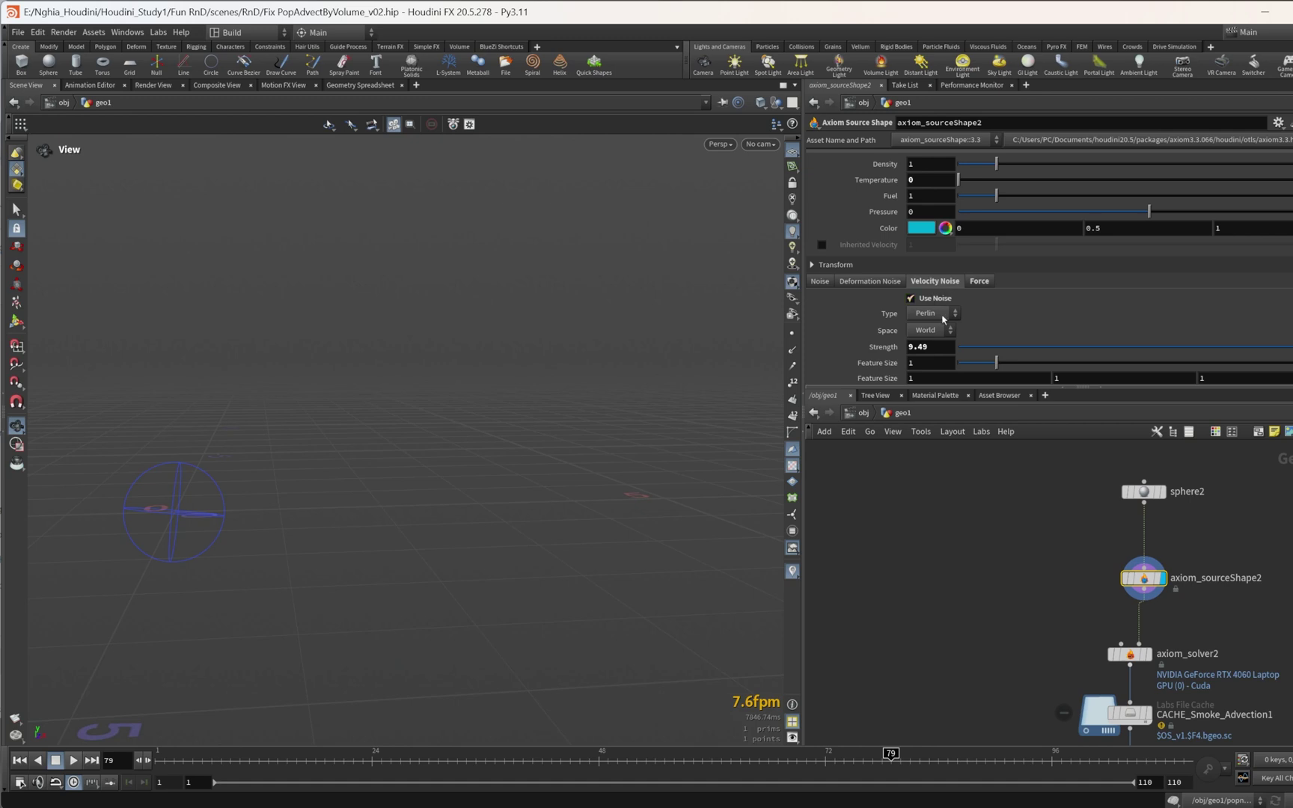
# Step: Display the axiom_solver2 smoke in the viewport and review its density dissipation, turbulence and confinement settings
pyautogui.moveTo(1205, 640); pyautogui.dragTo(1153, 600, button='middle')
pyautogui.click(1079, 614)
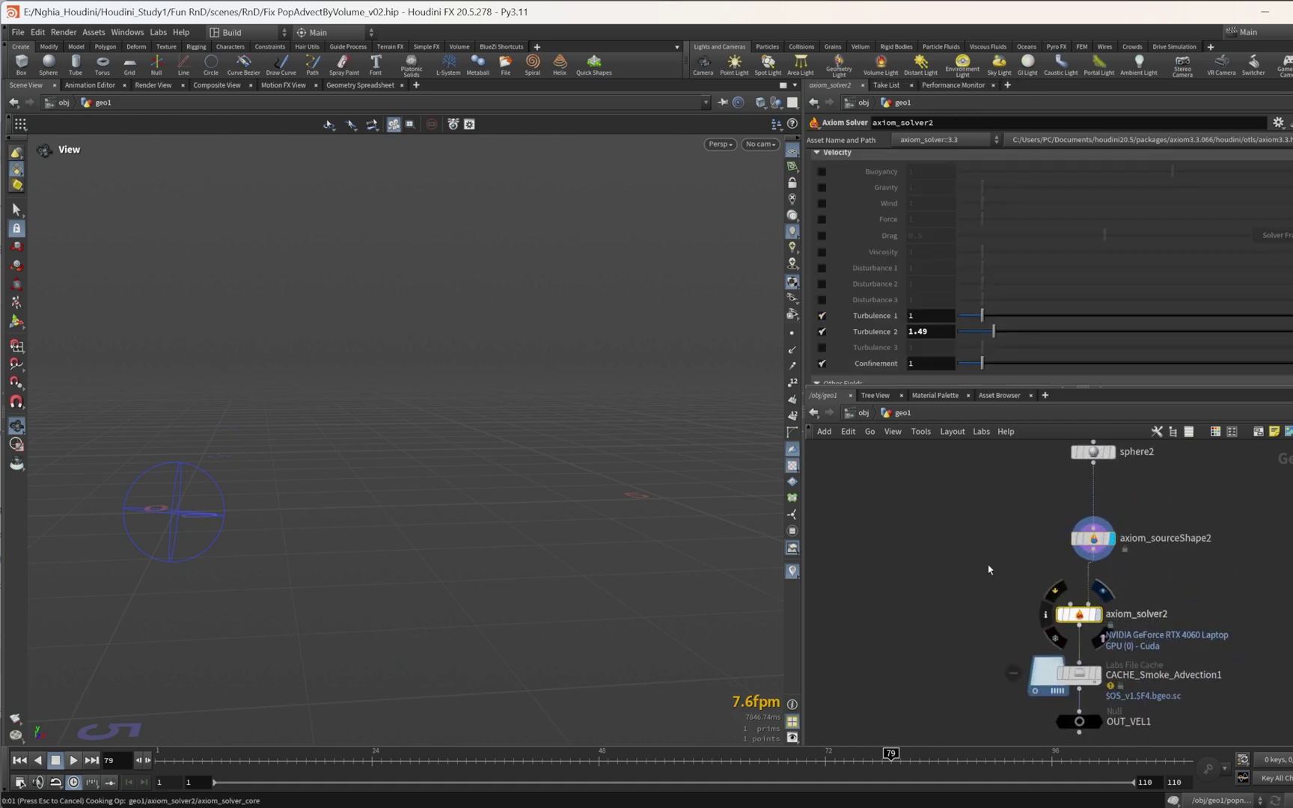
pyautogui.scroll(-1, 898, 337)
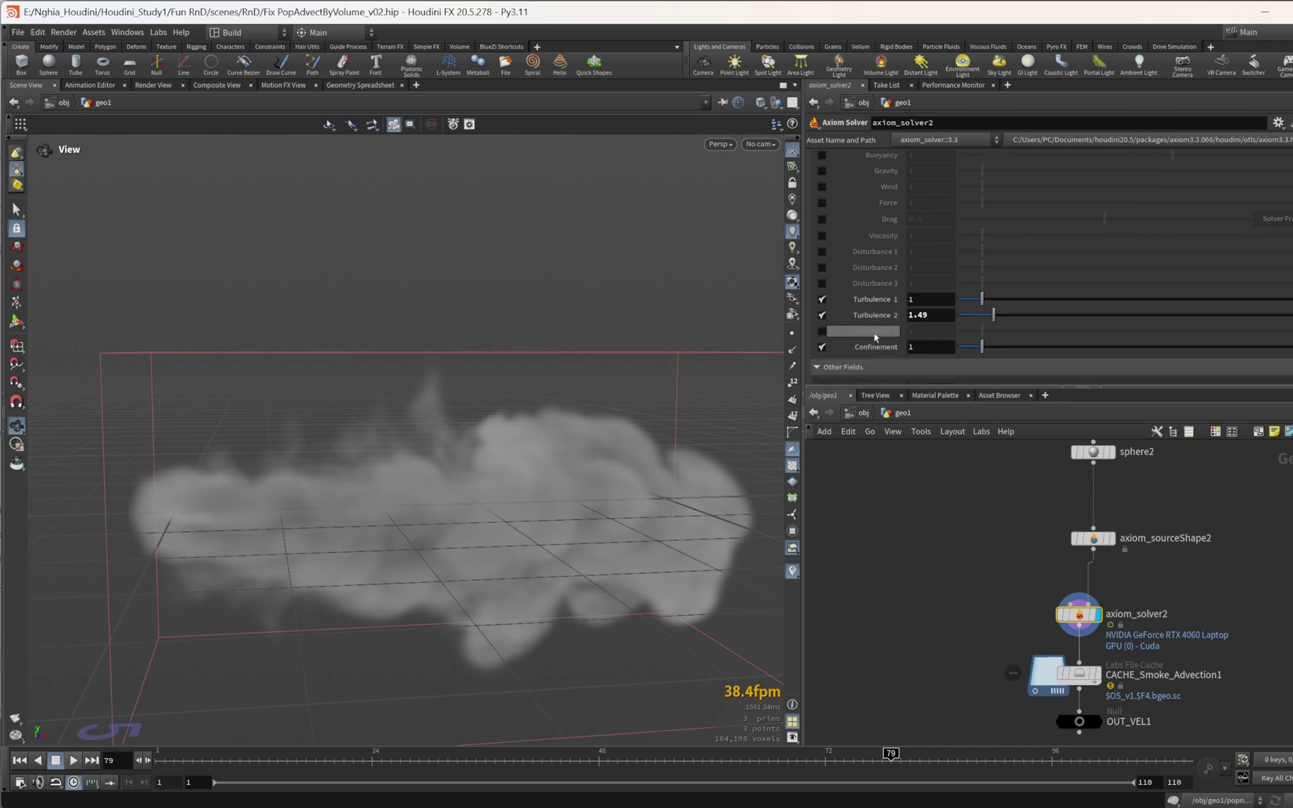
pyautogui.scroll(3, 872, 322)
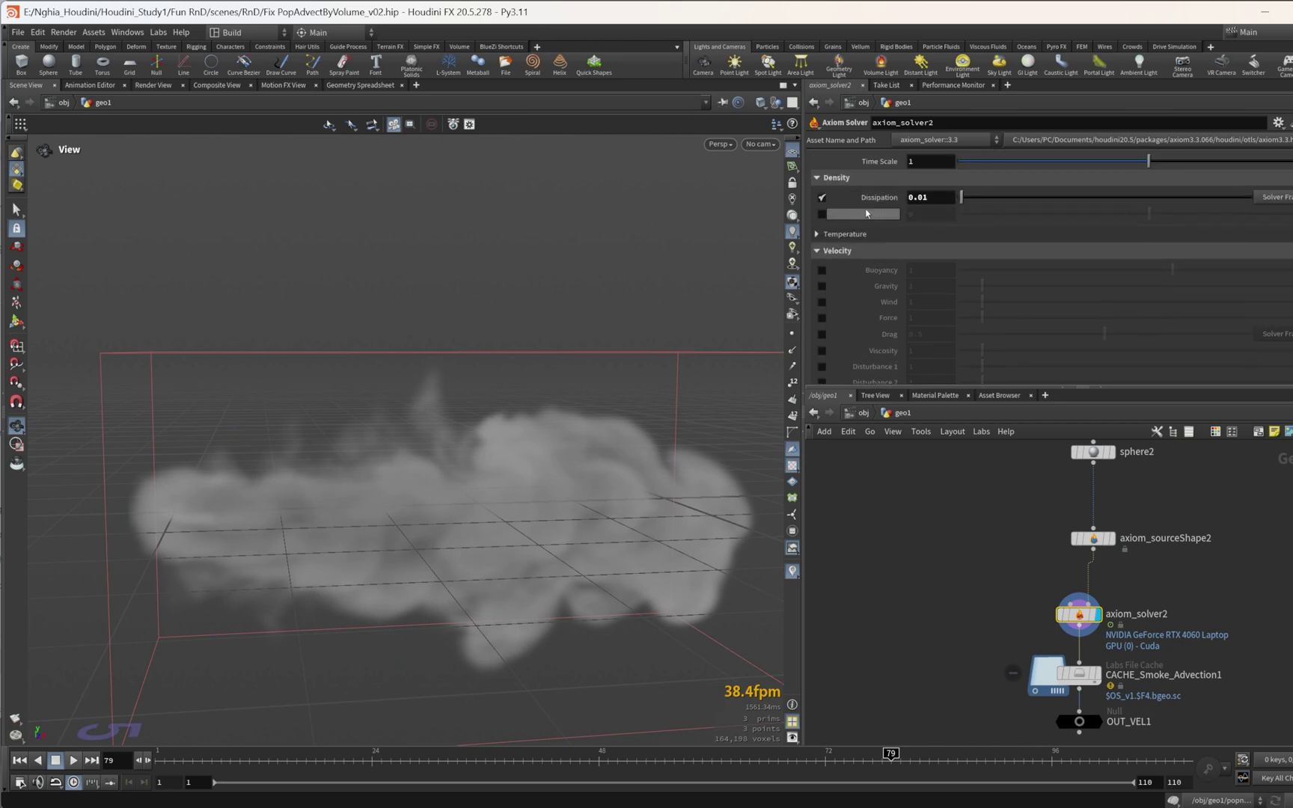
pyautogui.scroll(-2, 867, 213)
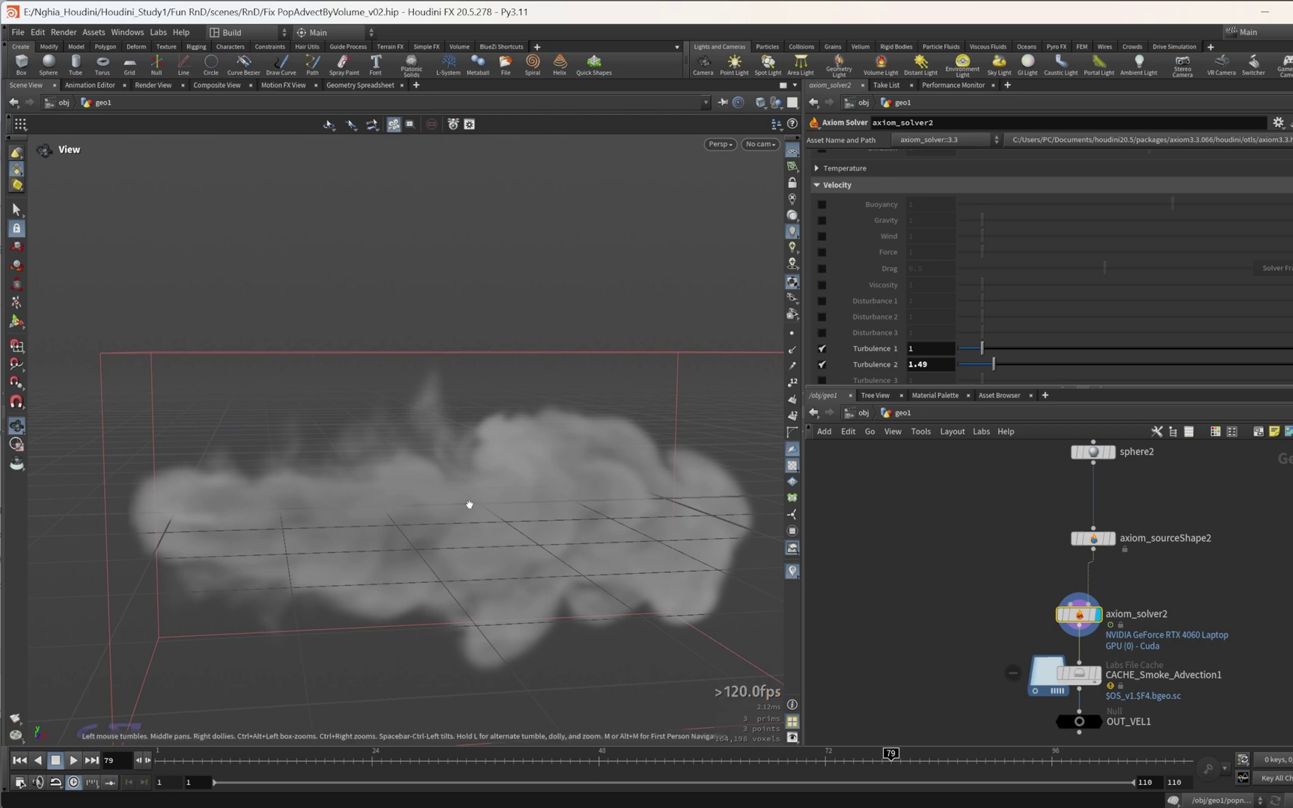
pyautogui.scroll(-2, 470, 505)
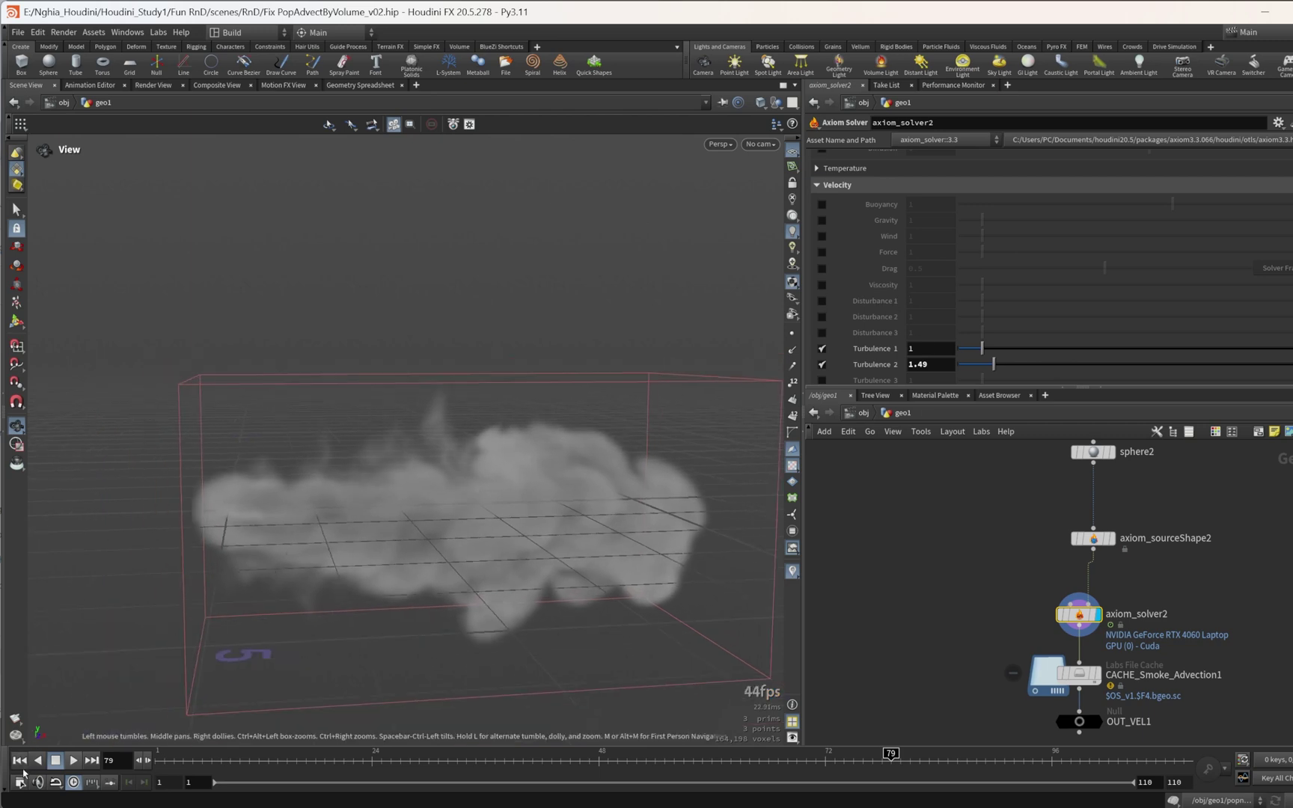
# Step: Rewind the timeline to the first frame
pyautogui.click(21, 761)
pyautogui.scroll(-3, 1006, 494)
pyautogui.scroll(3, 1062, 579)
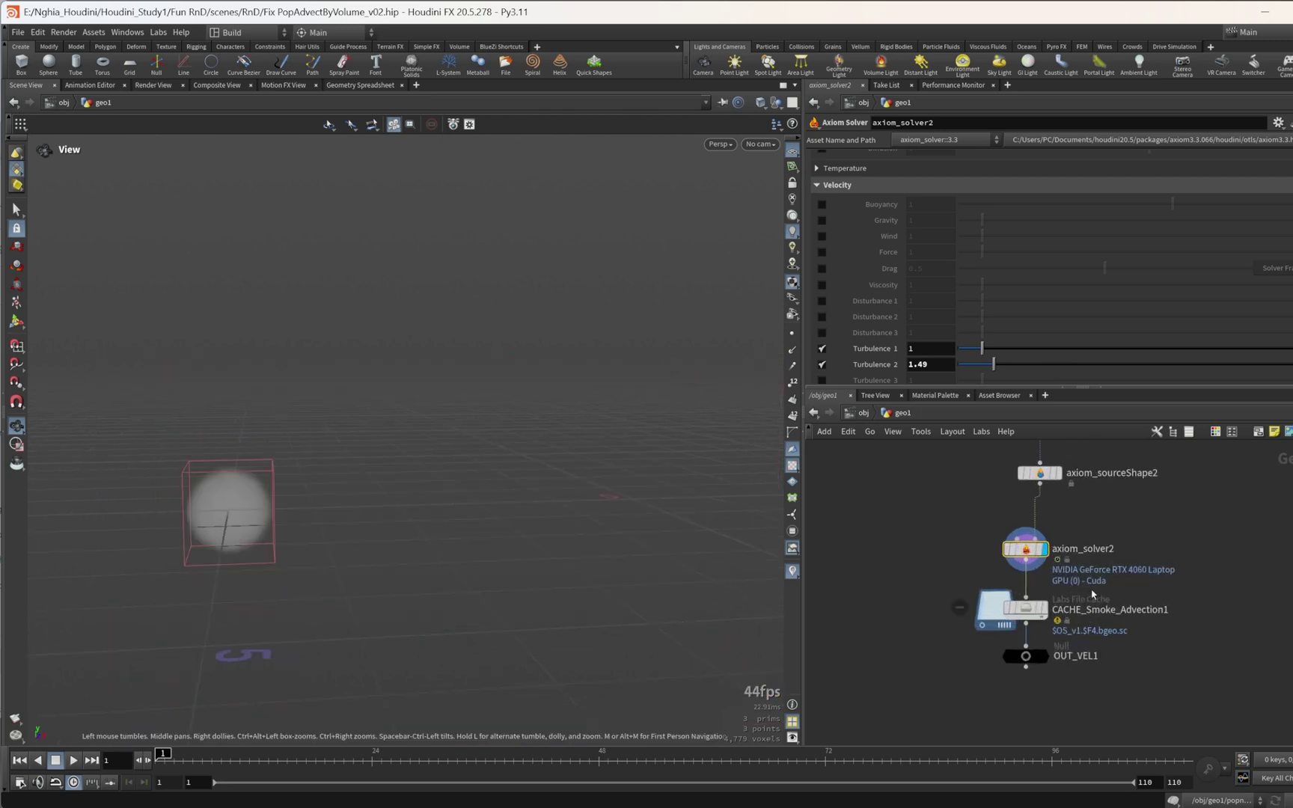
# Step: Review the CACHE_Smoke_Advection1 cache settings, then bring back the axiom_solver2 parameters
pyautogui.click(1034, 611)
pyautogui.scroll(-1, 1052, 603)
pyautogui.scroll(2, 1085, 567)
pyautogui.moveTo(1084, 566); pyautogui.dragTo(1041, 617, button='middle')
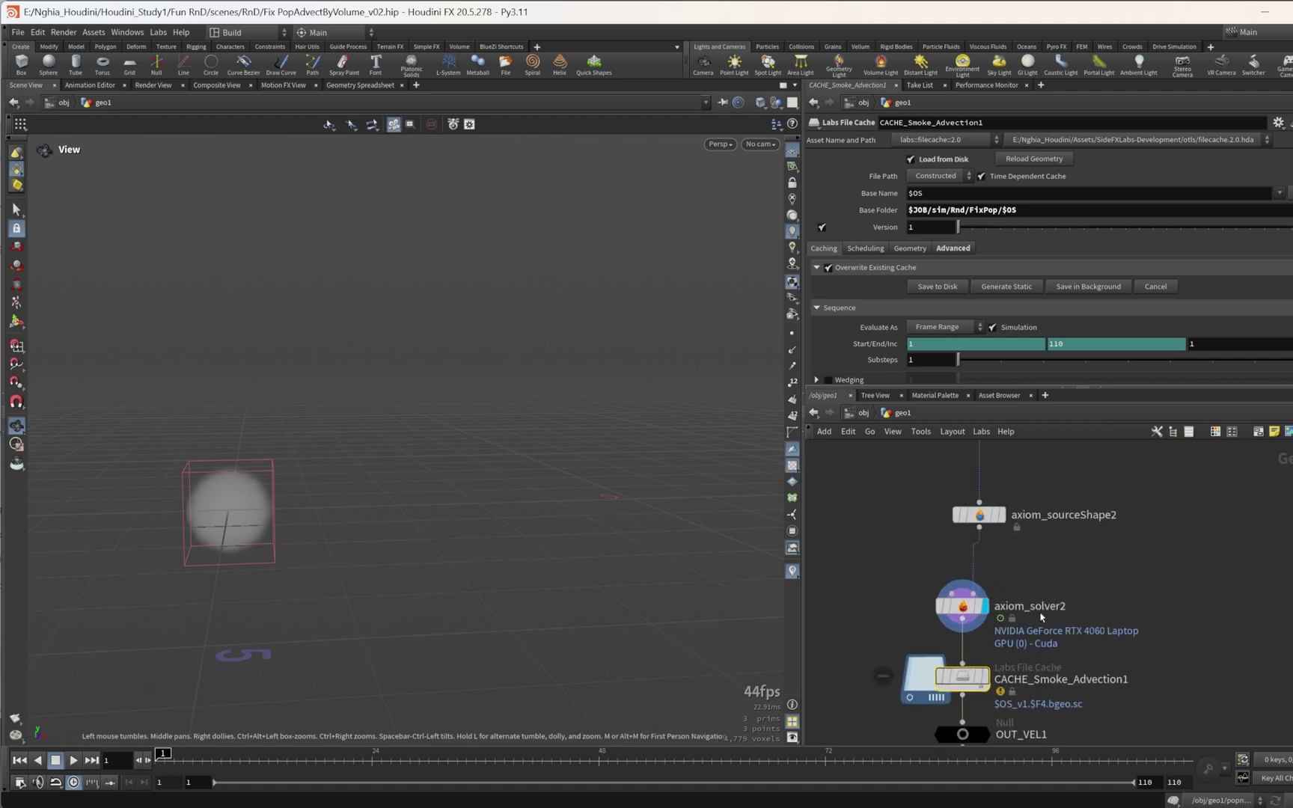
pyautogui.scroll(-1, 1068, 591)
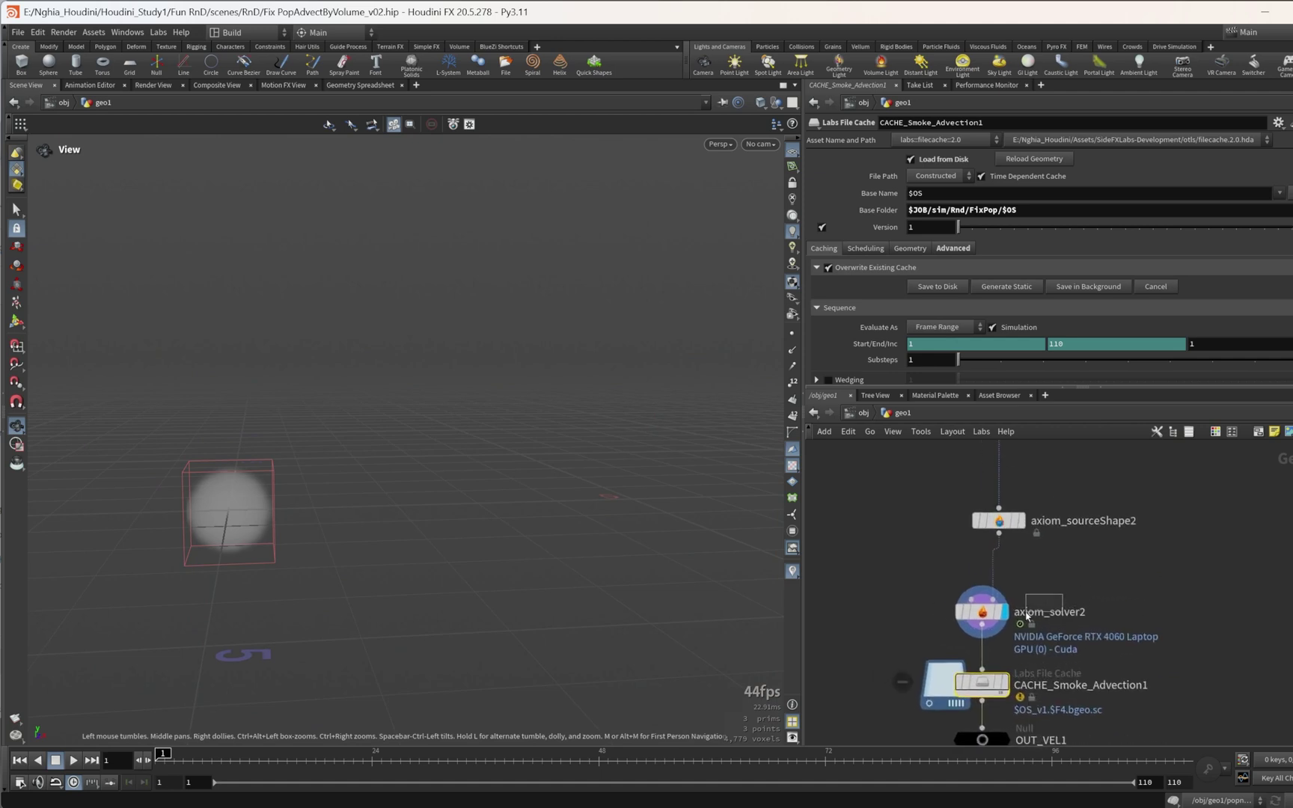
pyautogui.click(1065, 612)
pyautogui.scroll(-2, 1068, 636)
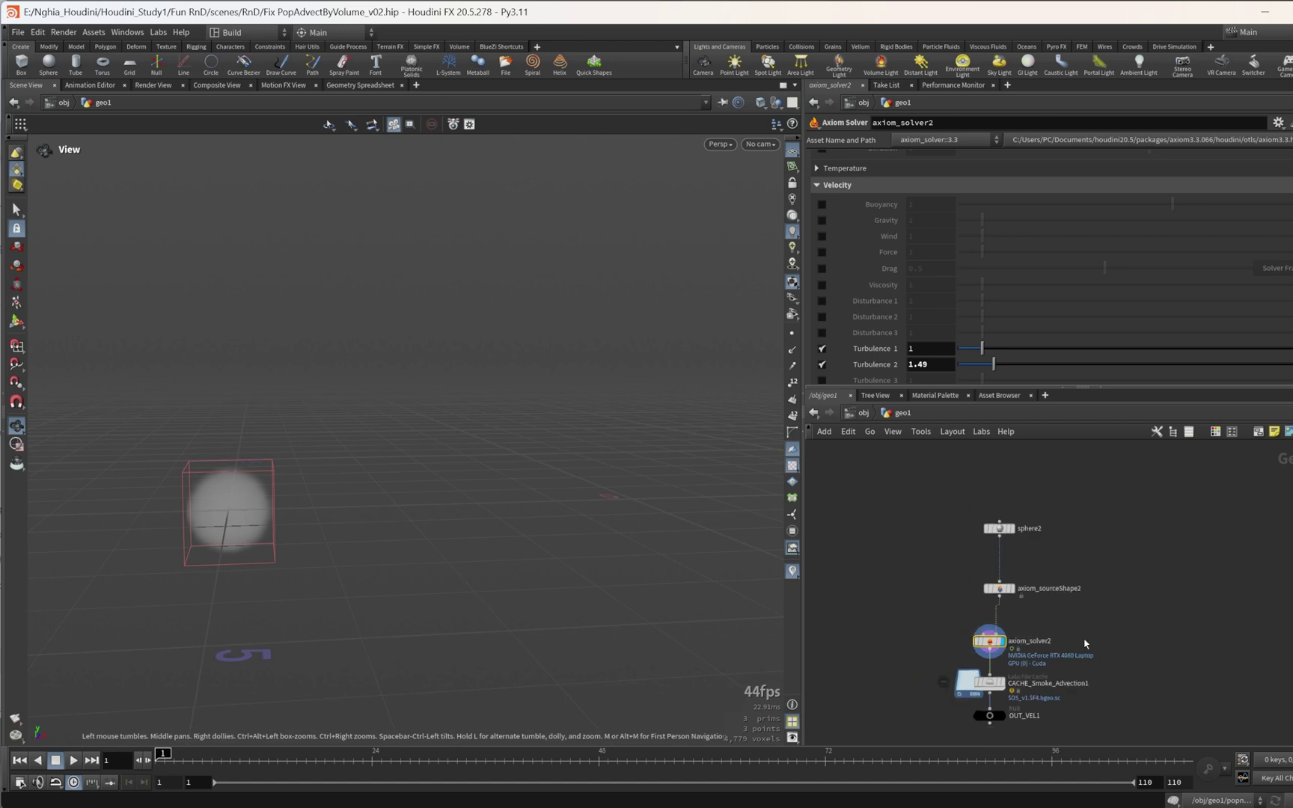
# Step: Display the CACHE_Smoke_Advection1 node and scrub the timeline to check its cached smoke
pyautogui.scroll(3, 1047, 622)
pyautogui.click(1006, 652)
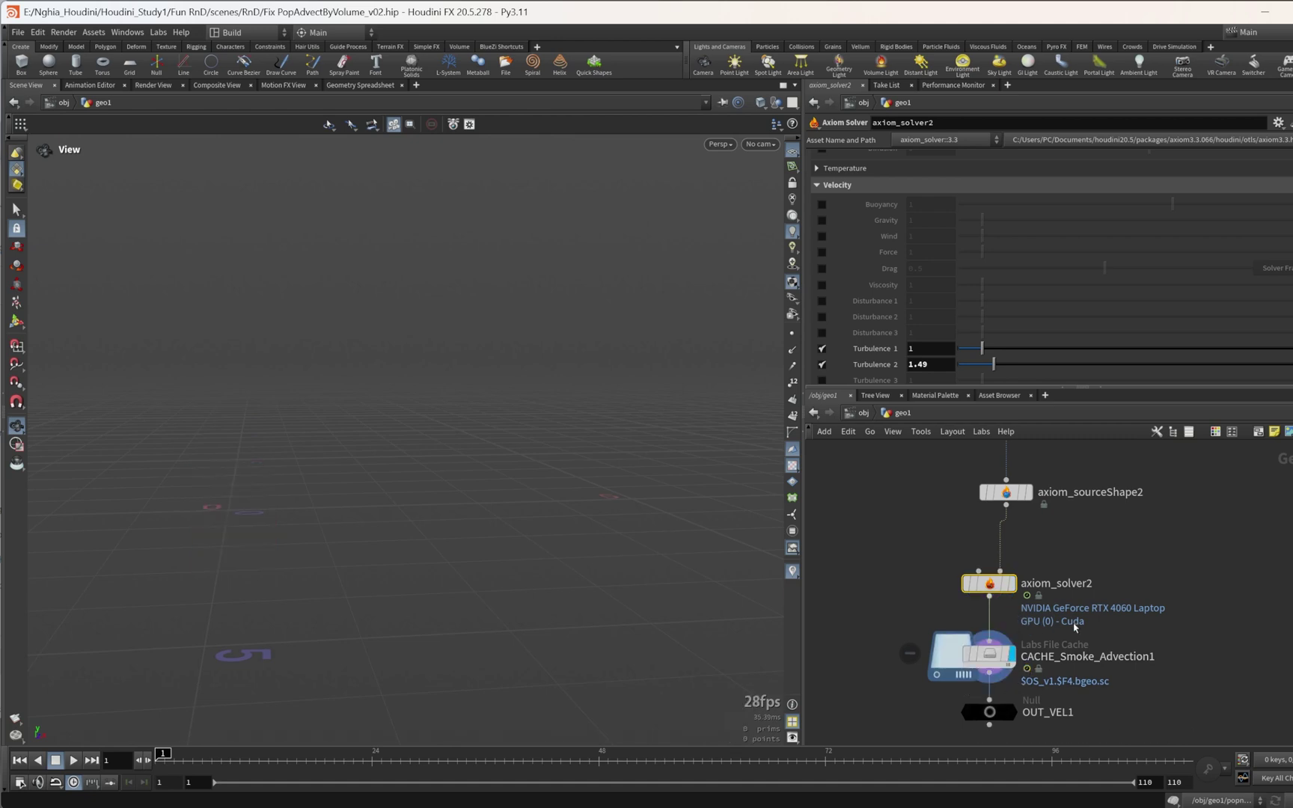
pyautogui.scroll(-3, 1006, 651)
pyautogui.click(307, 754)
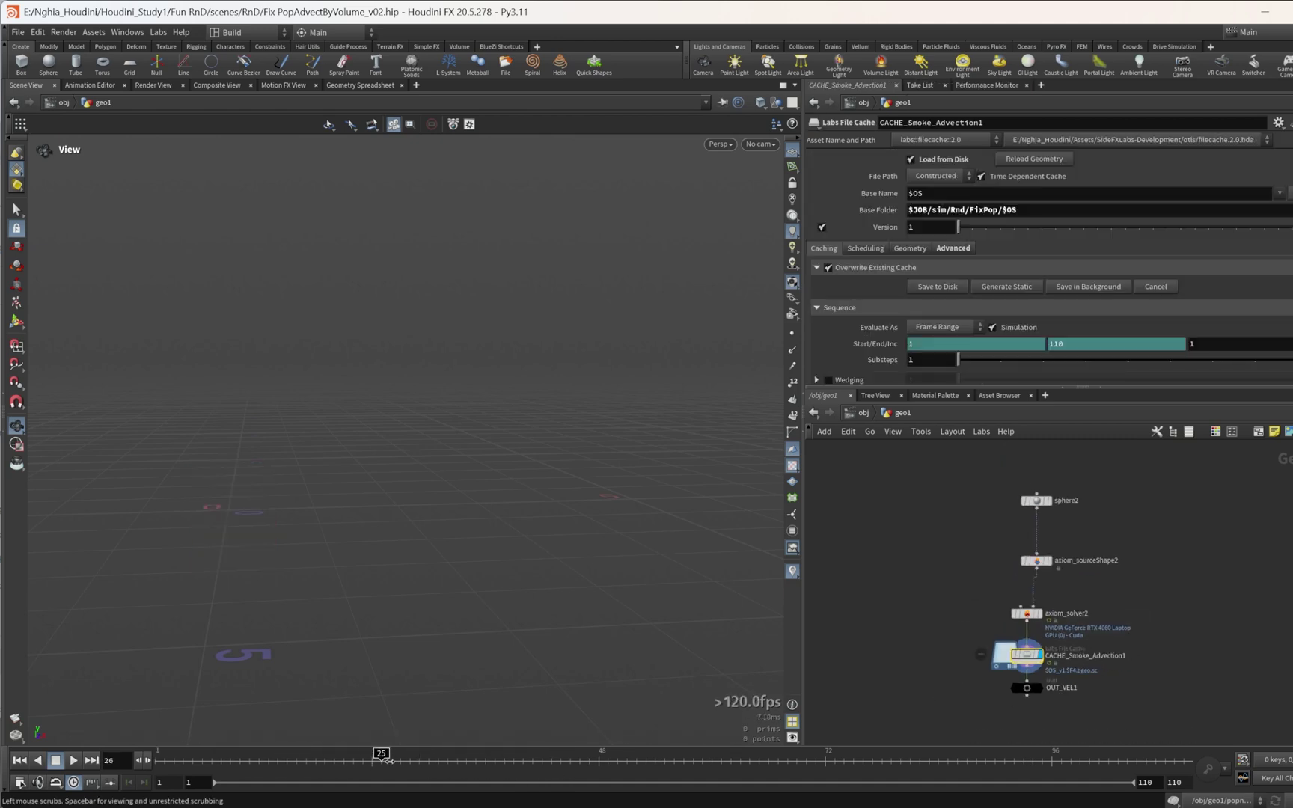
pyautogui.moveTo(385, 758); pyautogui.dragTo(362, 758)
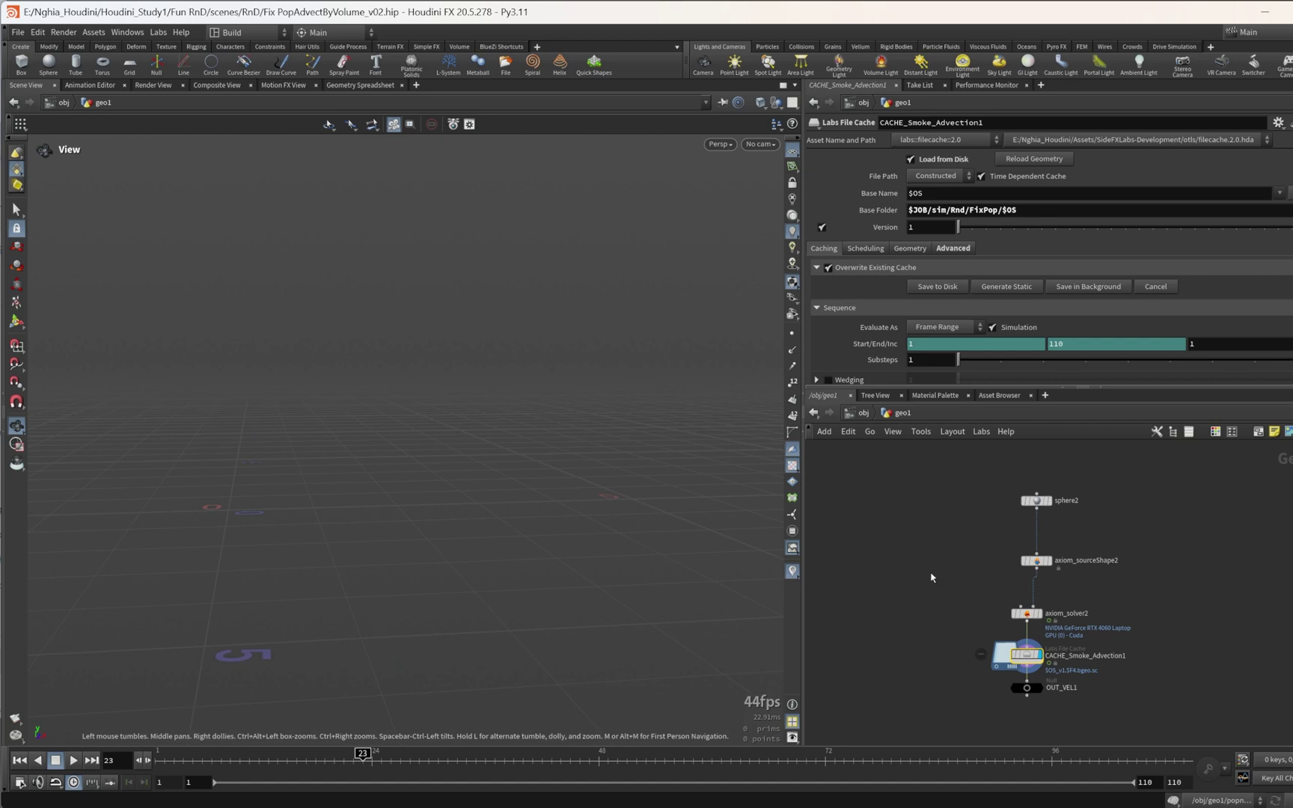
# Step: Replace the copied cache with the original CACHE_Smoke_Advection node between axiom_solver2 and OUT_VEL1, and display it at frame 55
pyautogui.scroll(2, 977, 645)
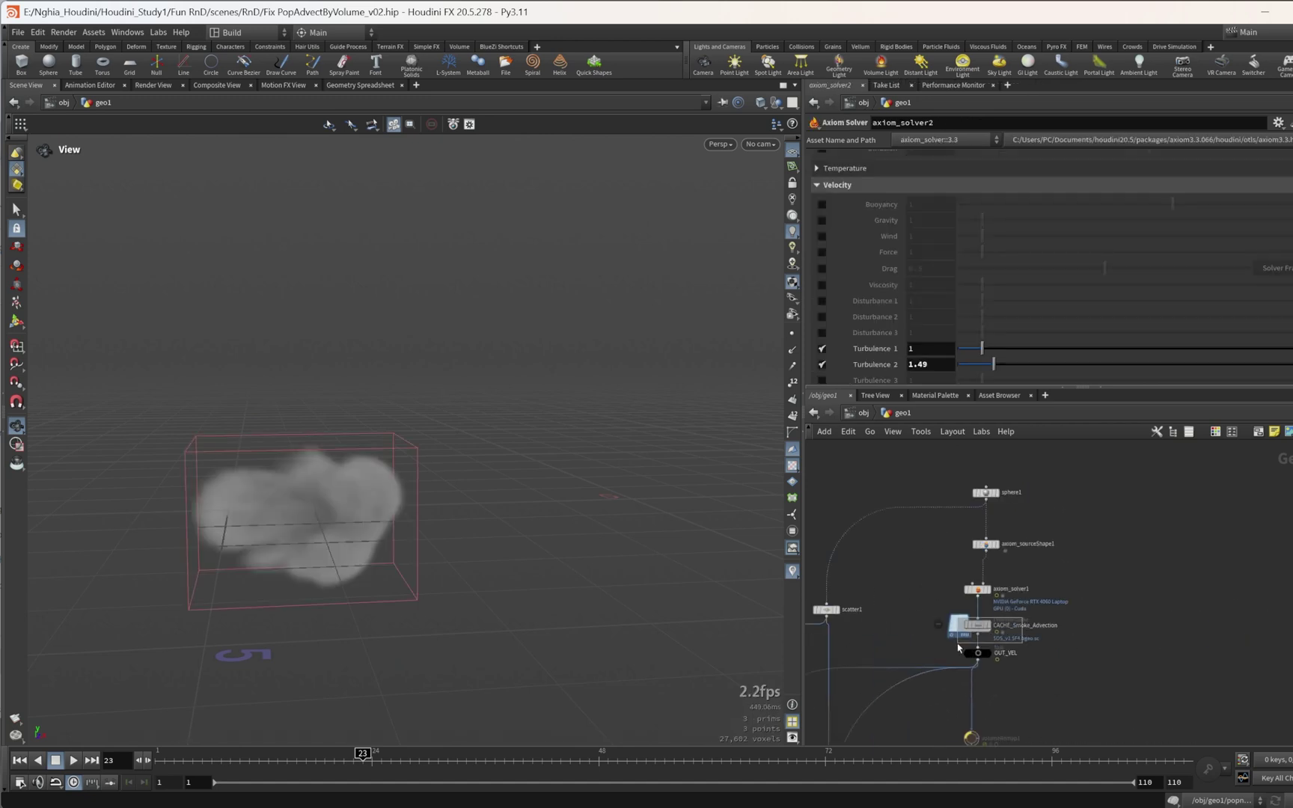
pyautogui.click(977, 626)
pyautogui.hotkey('ctrl', 'x')
pyautogui.scroll(-2, 1168, 625)
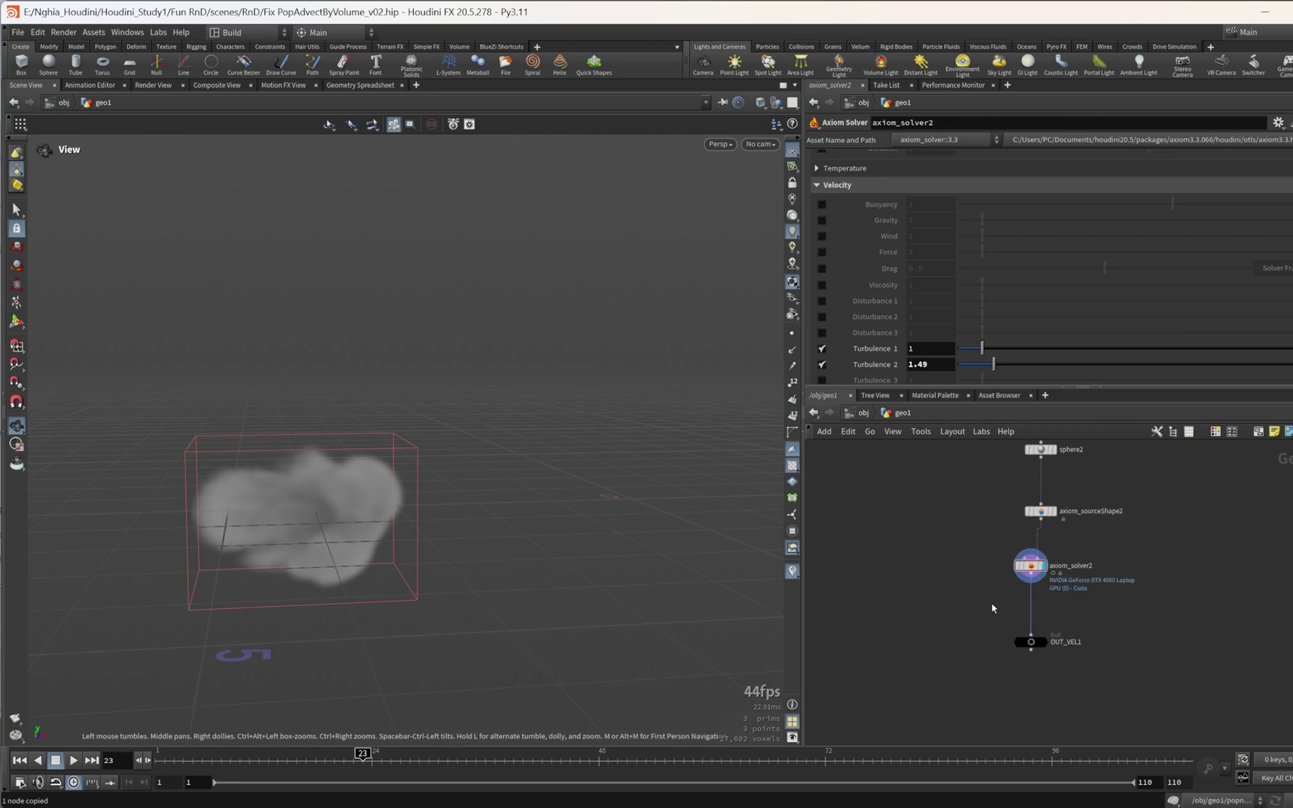
pyautogui.hotkey('ctrl', 'v')
pyautogui.scroll(4, 995, 603)
pyautogui.moveTo(1042, 612)
pyautogui.mouseDown()
pyautogui.moveTo(1065, 619)
pyautogui.moveTo(1055, 622)
pyautogui.mouseUp()
pyautogui.moveTo(372, 762); pyautogui.dragTo(666, 764)
pyautogui.moveTo(1049, 617); pyautogui.dragTo(1097, 627, button='middle')
pyautogui.scroll(-2, 1098, 627)
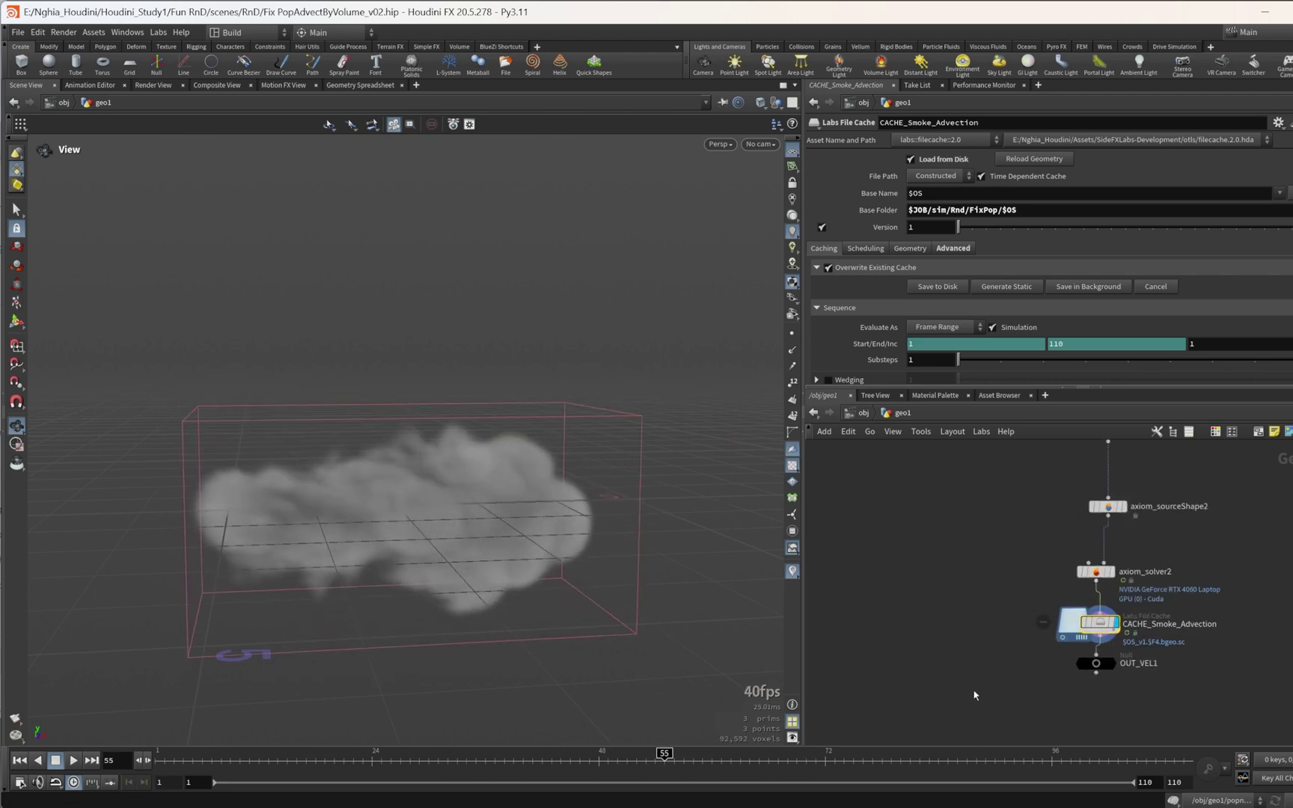
# Step: Add a Scatter node beside the smoke chain, feed it from sphere2 and display it
pyautogui.scroll(-1, 1048, 658)
pyautogui.press('Tab')
pyautogui.write('scat')
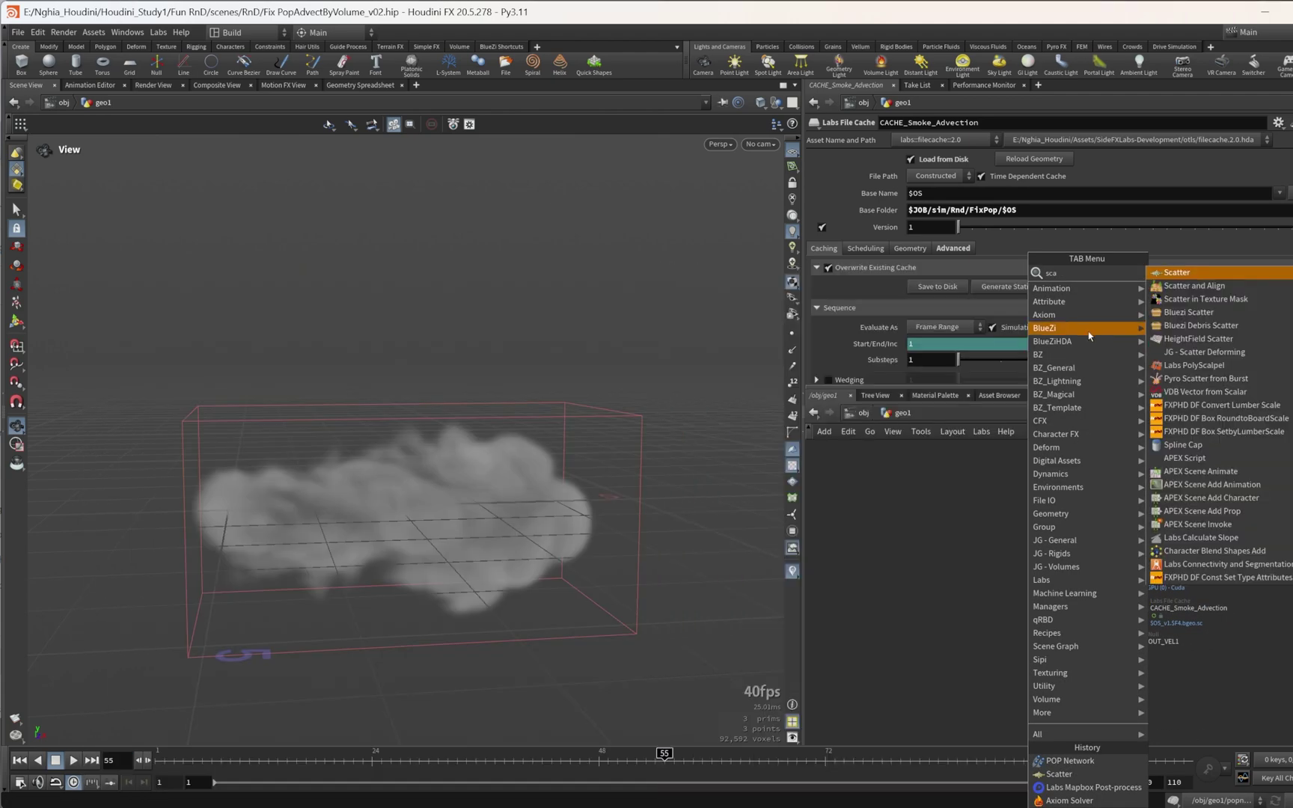
pyautogui.click(1168, 273)
pyautogui.click(985, 557)
pyautogui.scroll(-1, 1037, 520)
pyautogui.moveTo(1050, 515); pyautogui.dragTo(1031, 612, button='middle')
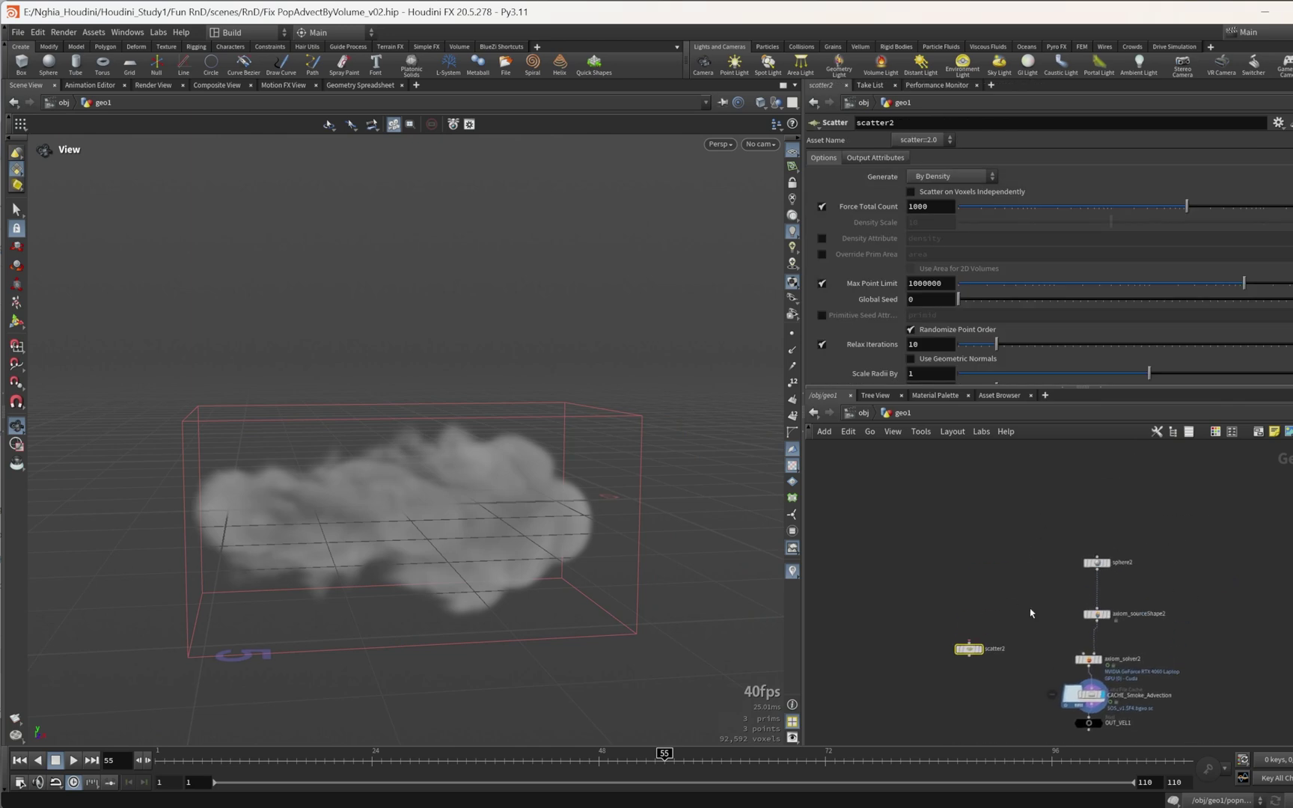
pyautogui.scroll(2, 1077, 558)
pyautogui.click(1106, 576)
pyautogui.click(1110, 575)
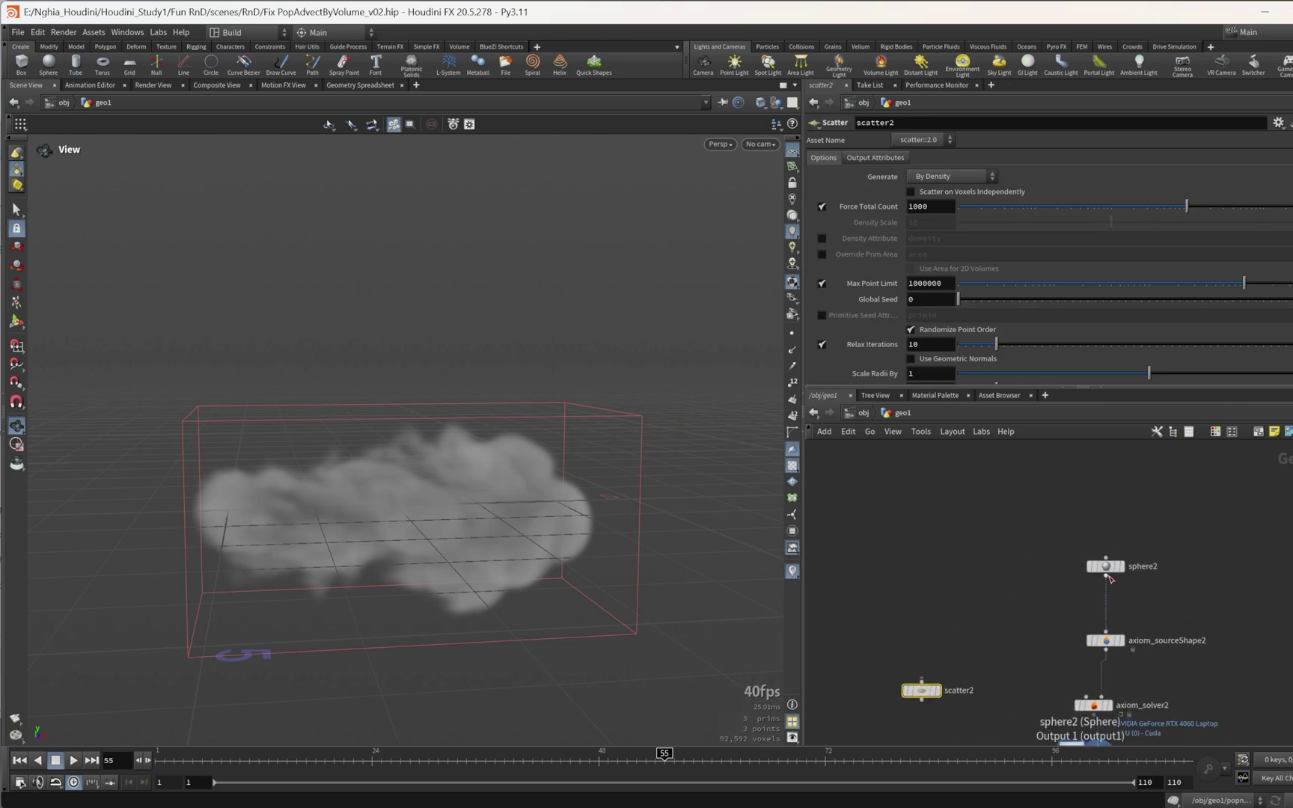
pyautogui.click(921, 680)
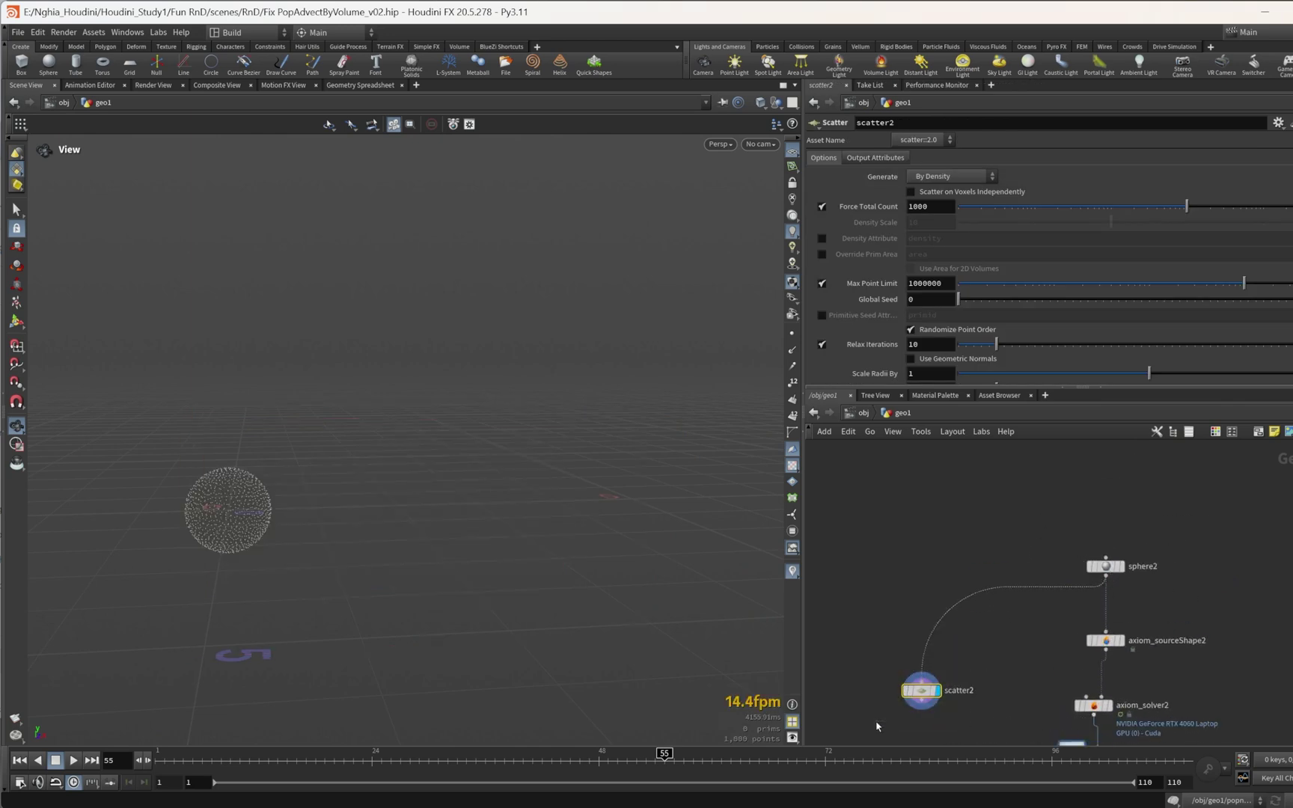
# Step: Turn off relax iterations on the scatter2 node and set its force total count to 5000
pyautogui.scroll(-2, 1009, 514)
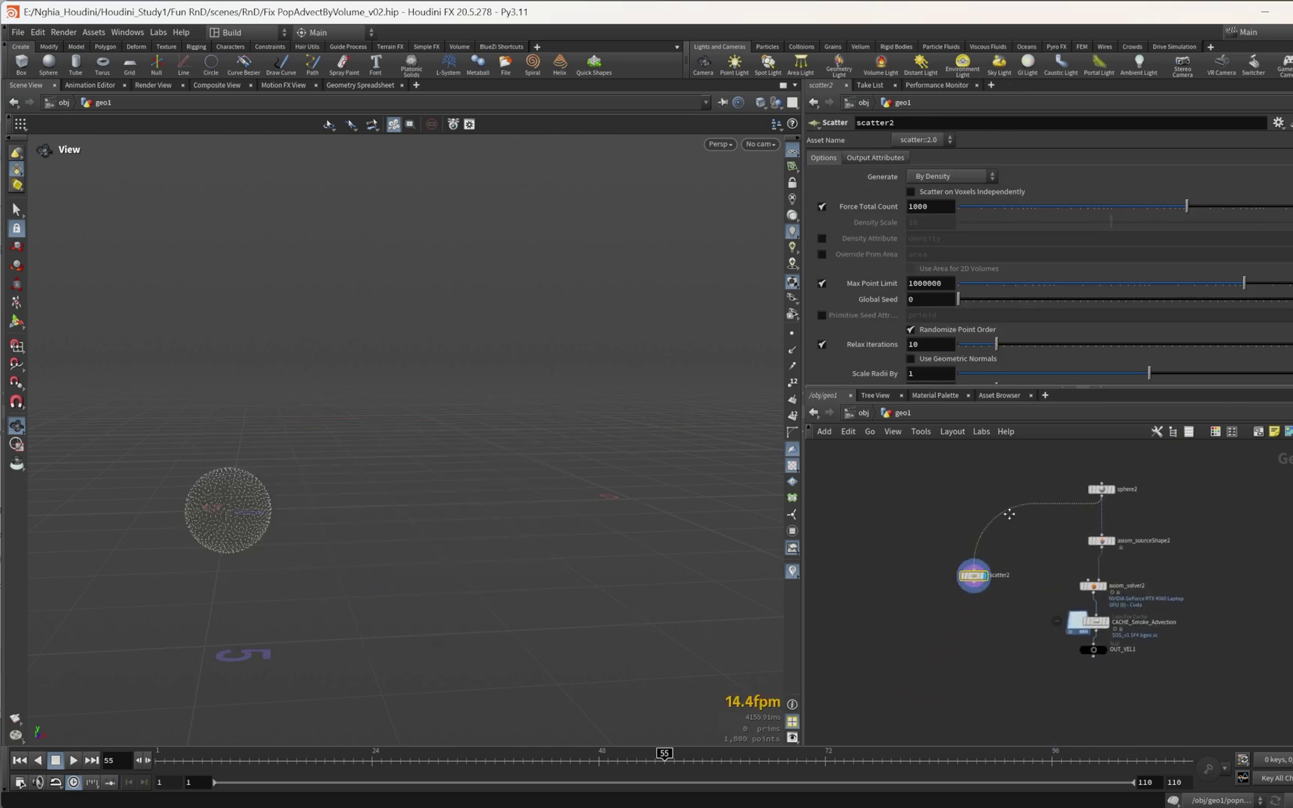
pyautogui.click(822, 345)
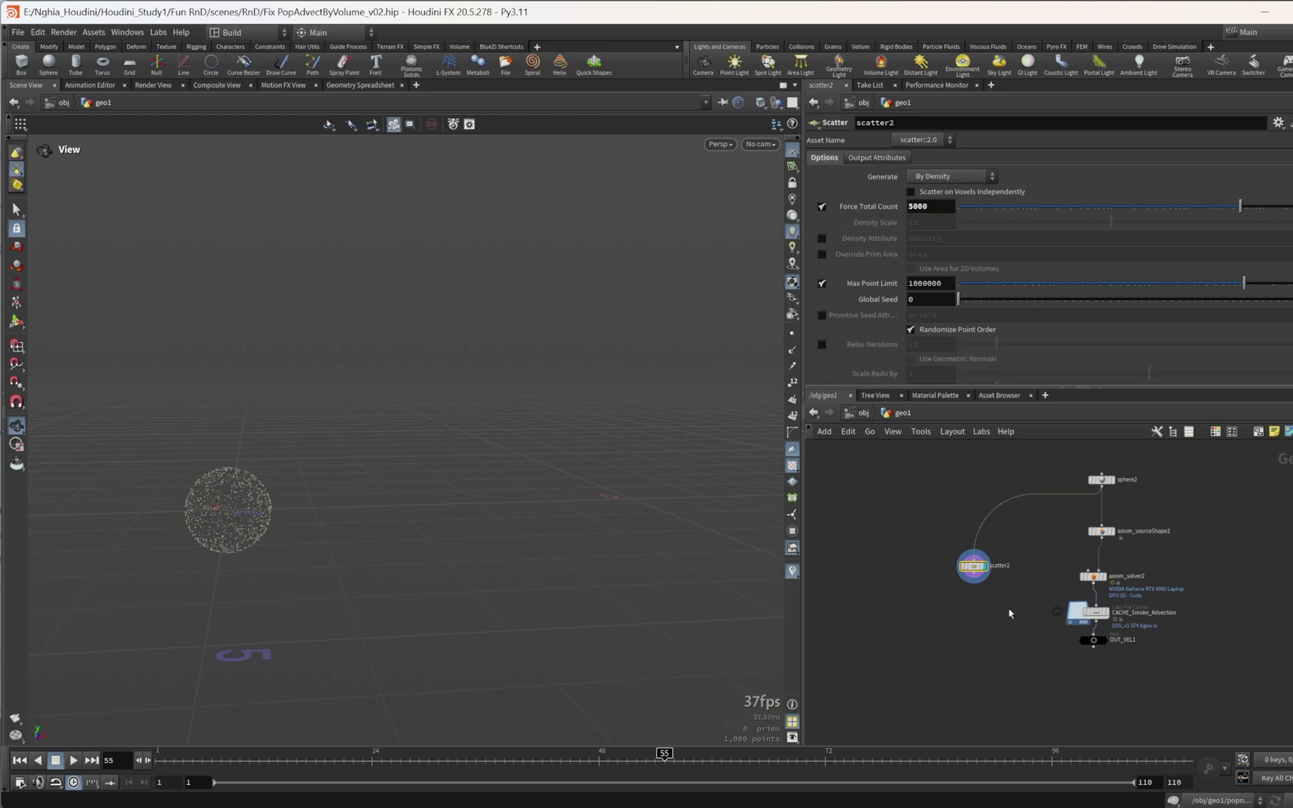
pyautogui.scroll(-2, 1017, 659)
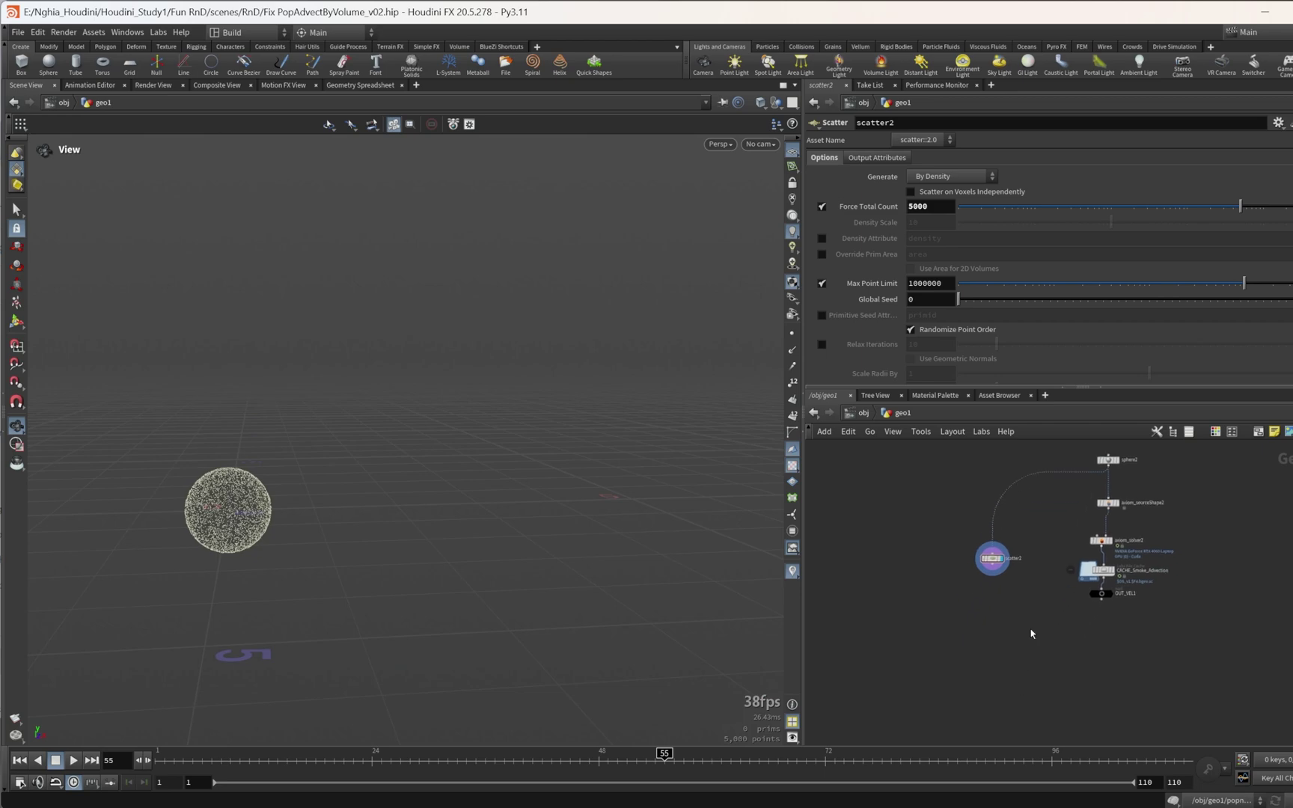
# Step: Add a POP Network with scatter2 as first input and OUT_VEL1 as second input, and display it
pyautogui.press('Tab')
pyautogui.write('popnet')
pyautogui.press('Return')
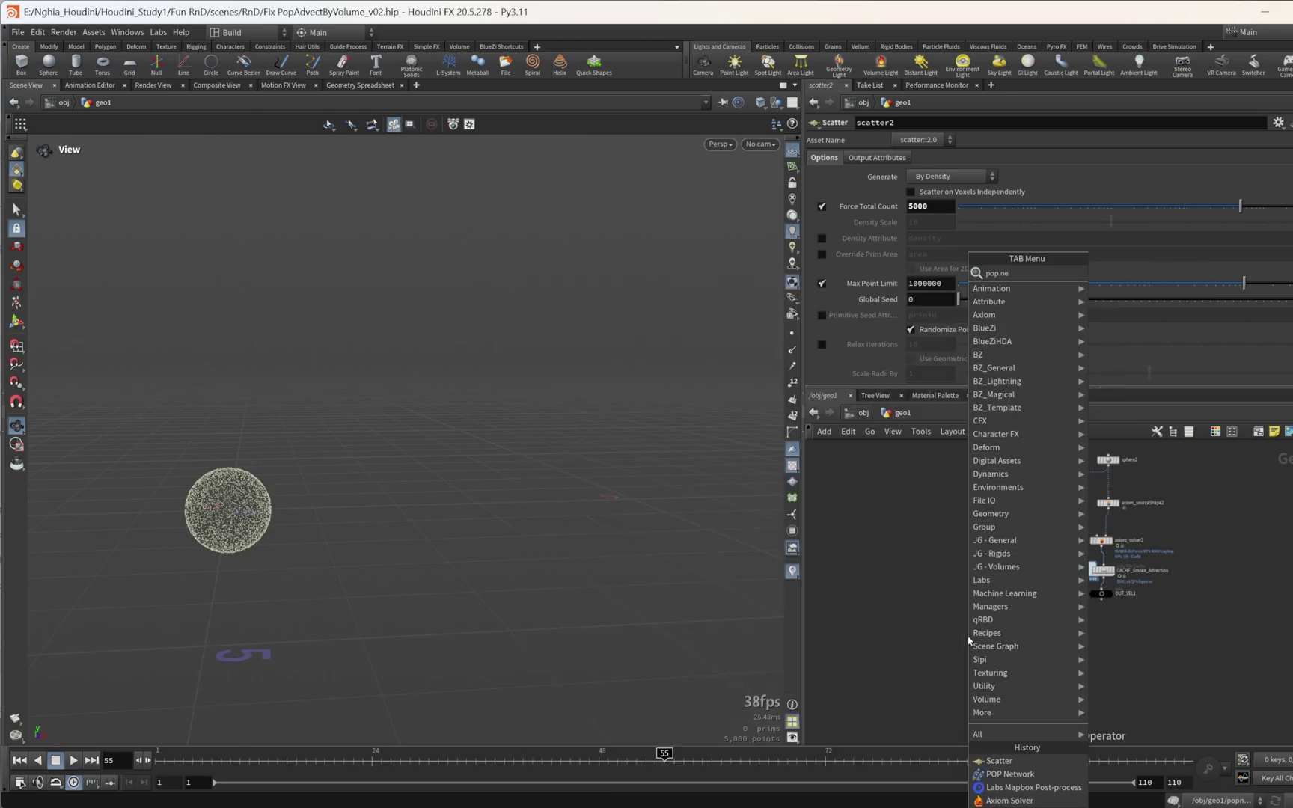
pyautogui.click(1008, 649)
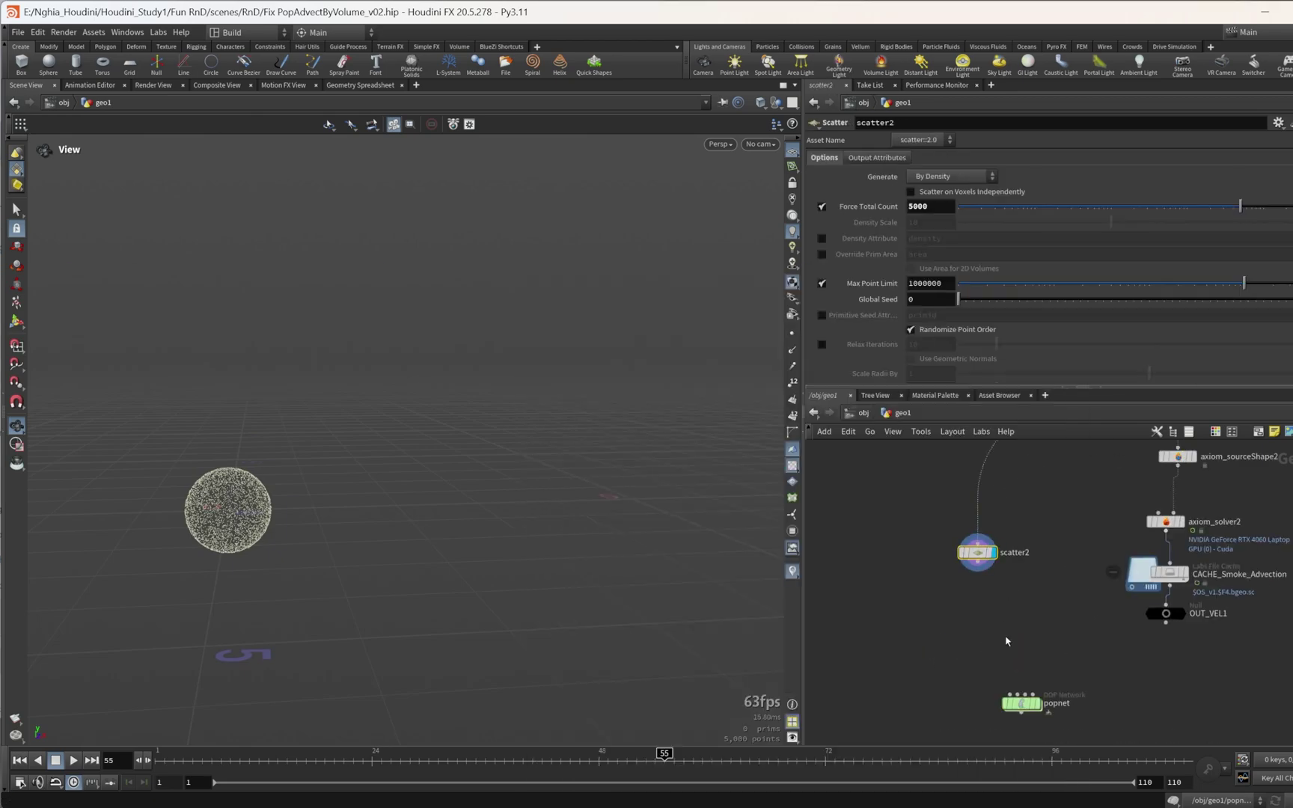
pyautogui.click(1009, 693)
pyautogui.click(980, 569)
pyautogui.click(1023, 703)
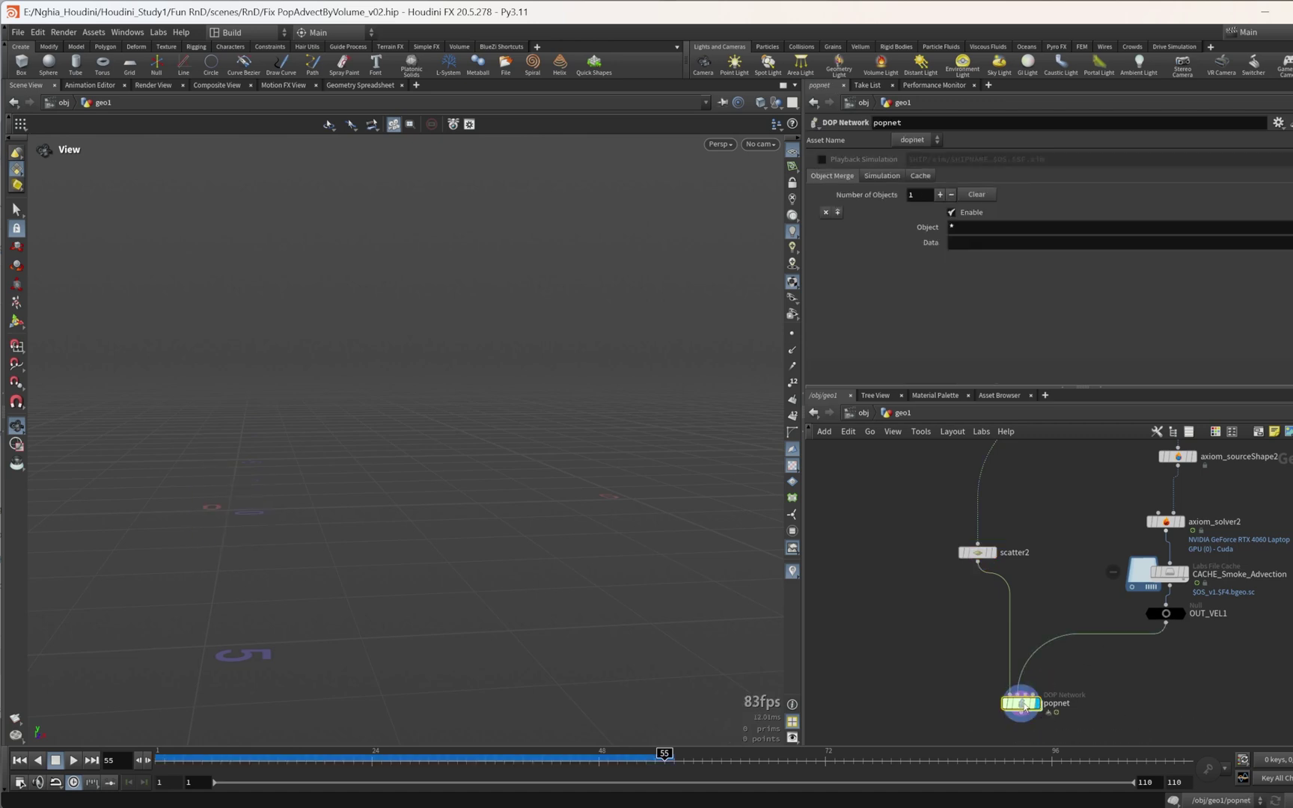
# Step: Inside popnet, set the emission type of source_first_input to All Points and review its birth and attribute settings
pyautogui.doubleClick(1023, 704)
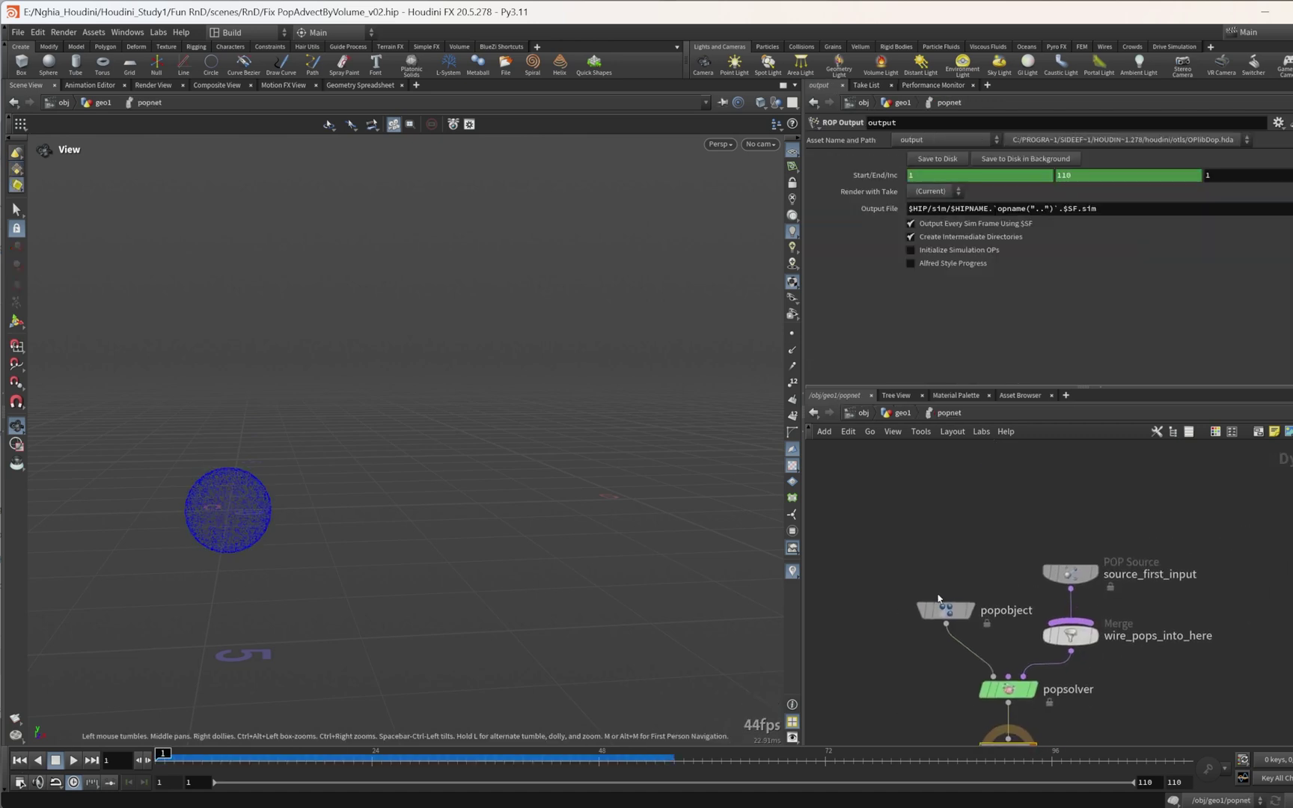
pyautogui.moveTo(1070, 573); pyautogui.dragTo(1070, 485)
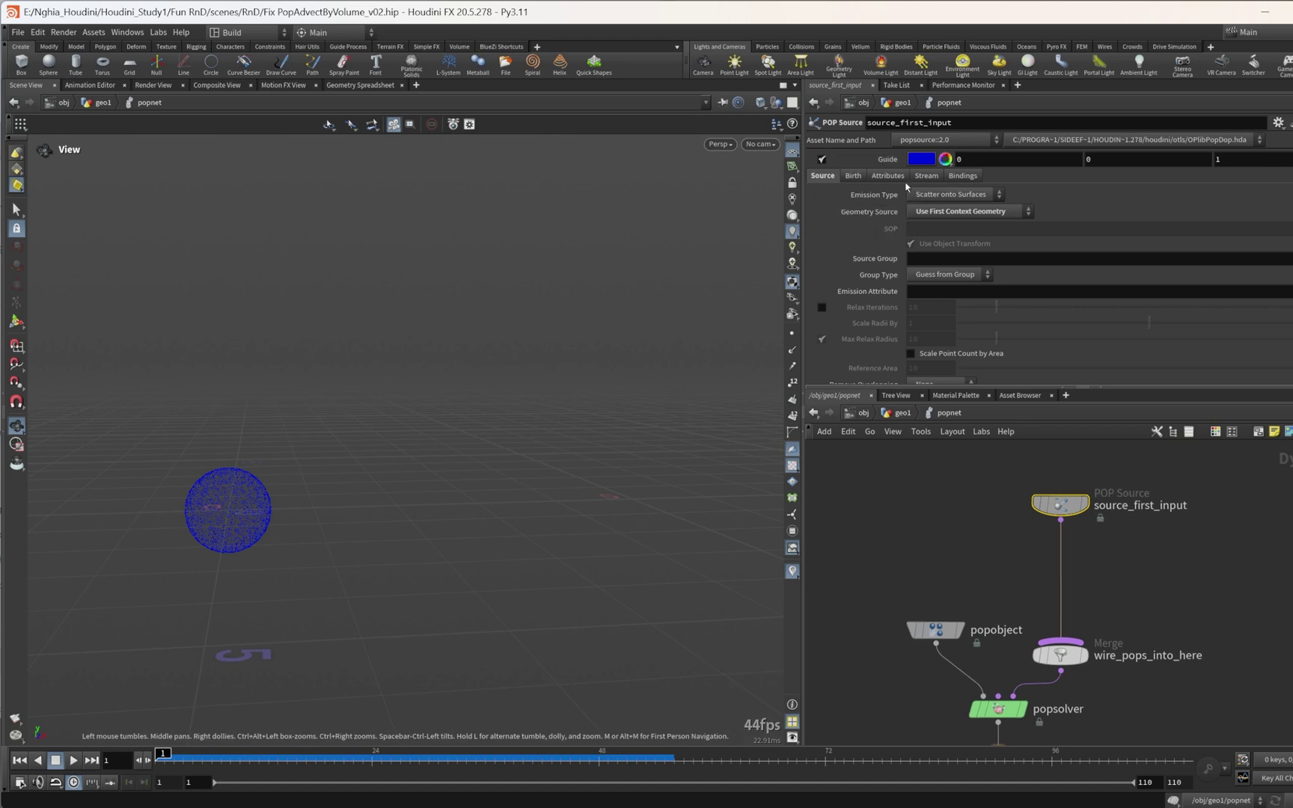
pyautogui.click(950, 194)
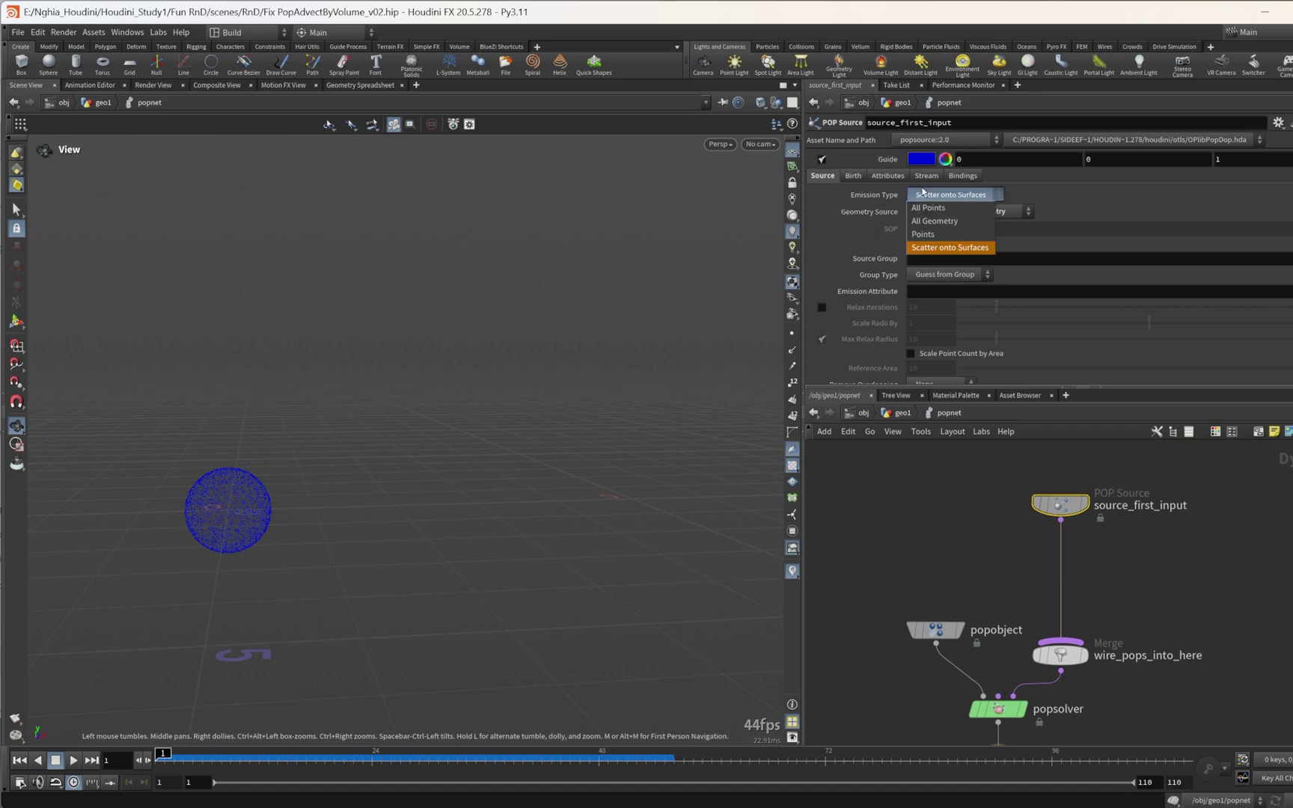
pyautogui.click(953, 208)
pyautogui.click(853, 175)
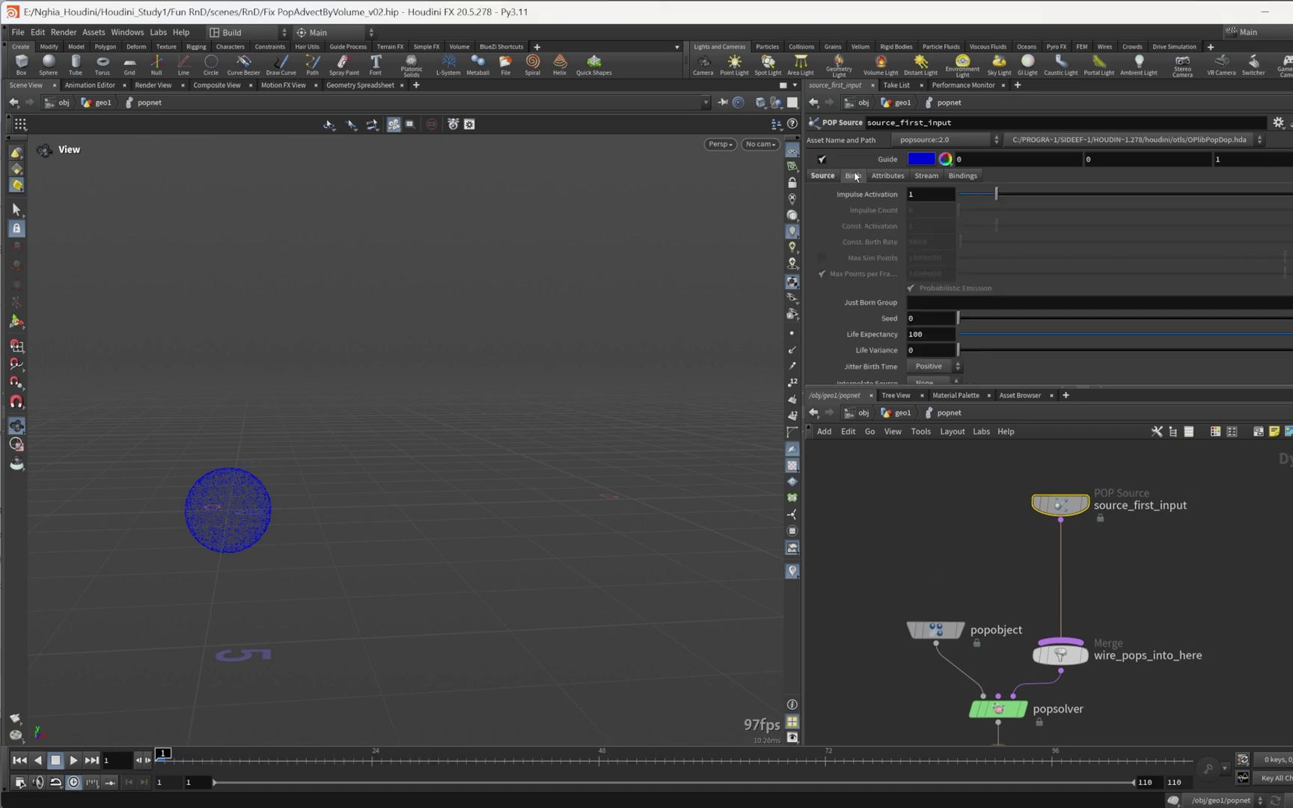
pyautogui.click(888, 175)
pyautogui.click(927, 175)
pyautogui.click(853, 175)
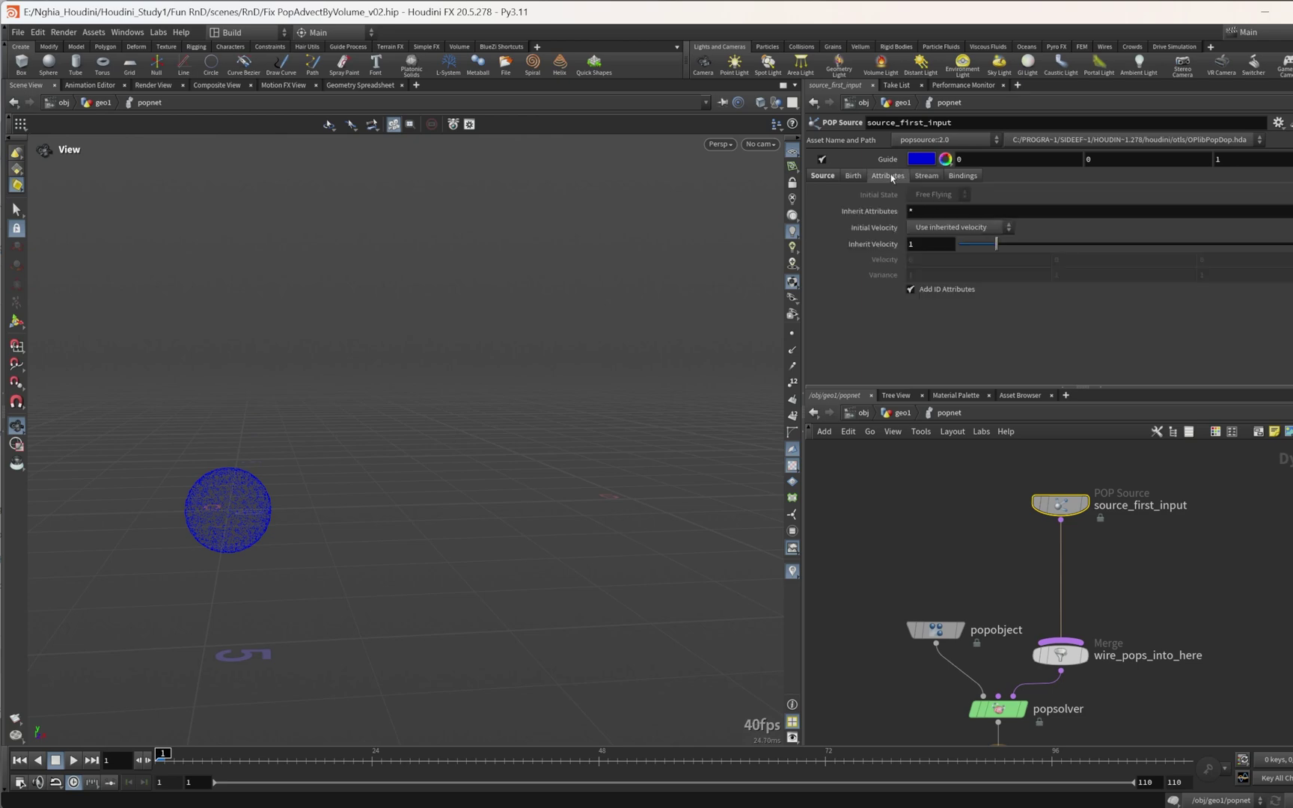
# Step: Insert a POP Advect by Volumes node between source_first_input and wire_pops_into_here
pyautogui.press('Tab')
pyautogui.write('p')
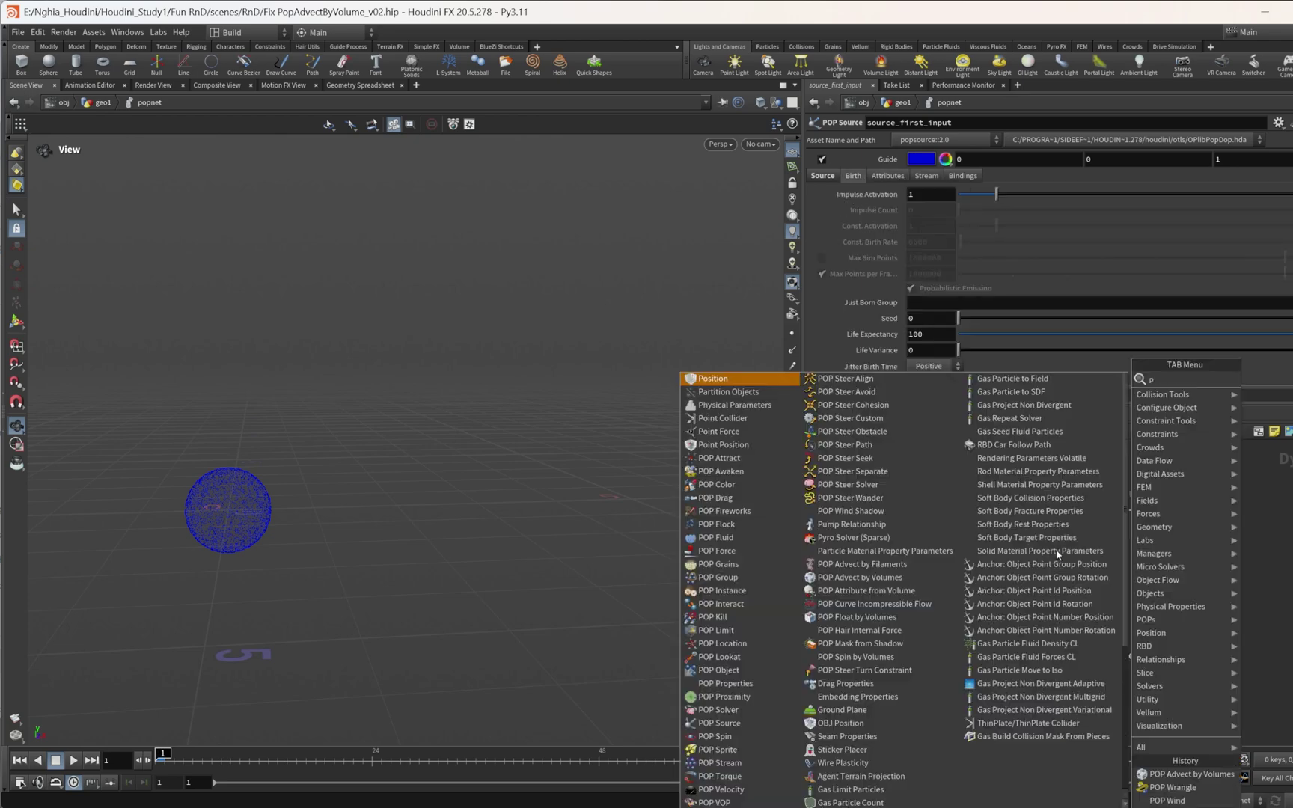
pyautogui.write('op advec')
pyautogui.press('Return')
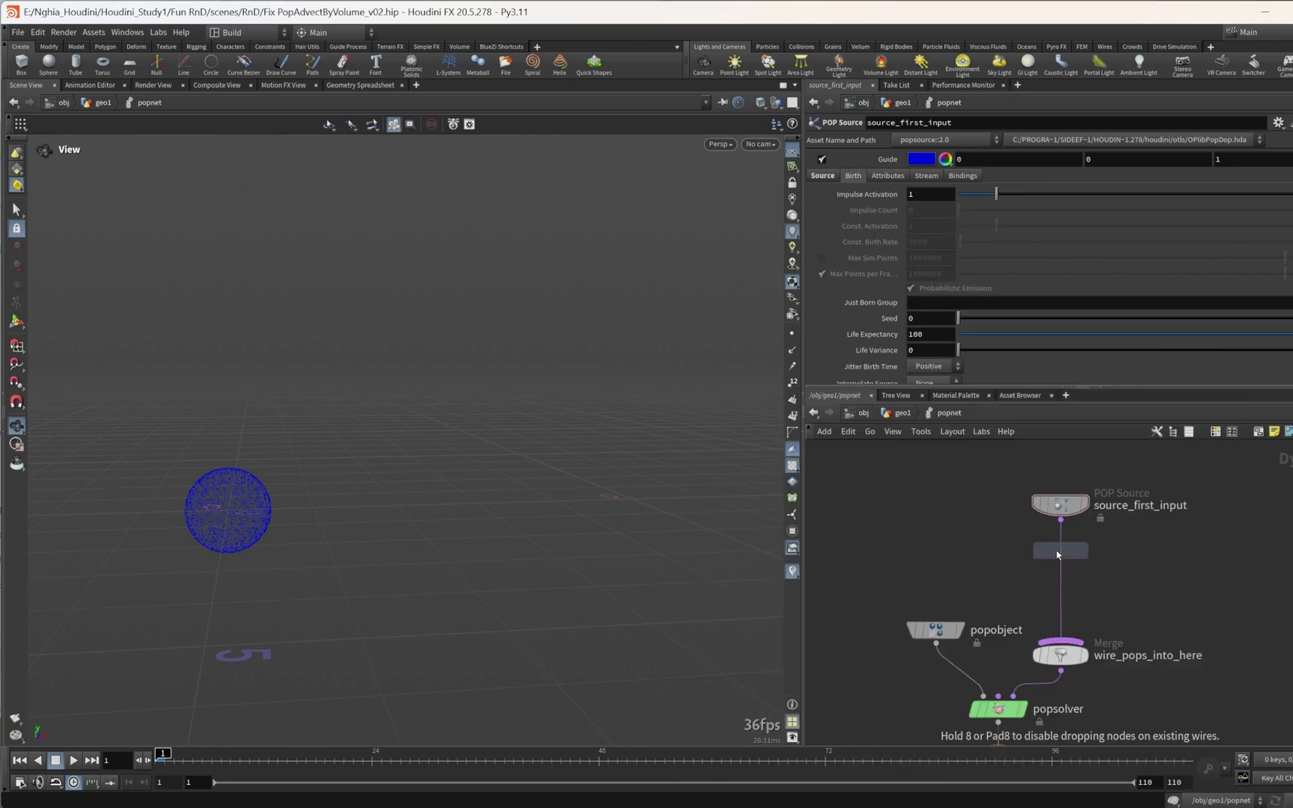
pyautogui.click(1061, 552)
pyautogui.scroll(3, 1081, 552)
pyautogui.moveTo(1081, 552); pyautogui.dragTo(1029, 588)
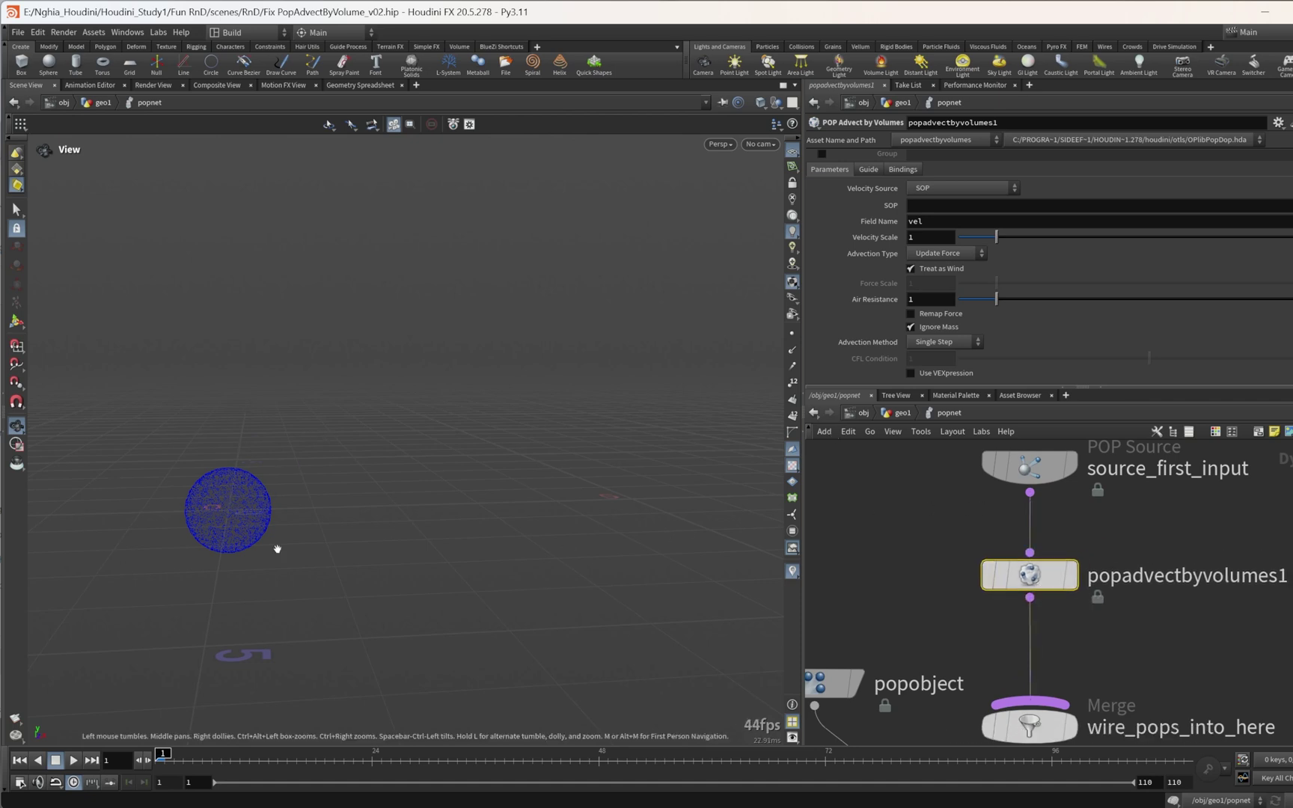
# Step: Set the POP Advect node's velocity source to Second Context Geometry, advection type to Update Velocity and velocity blend to 1
pyautogui.moveTo(415, 440); pyautogui.dragTo(452, 494)
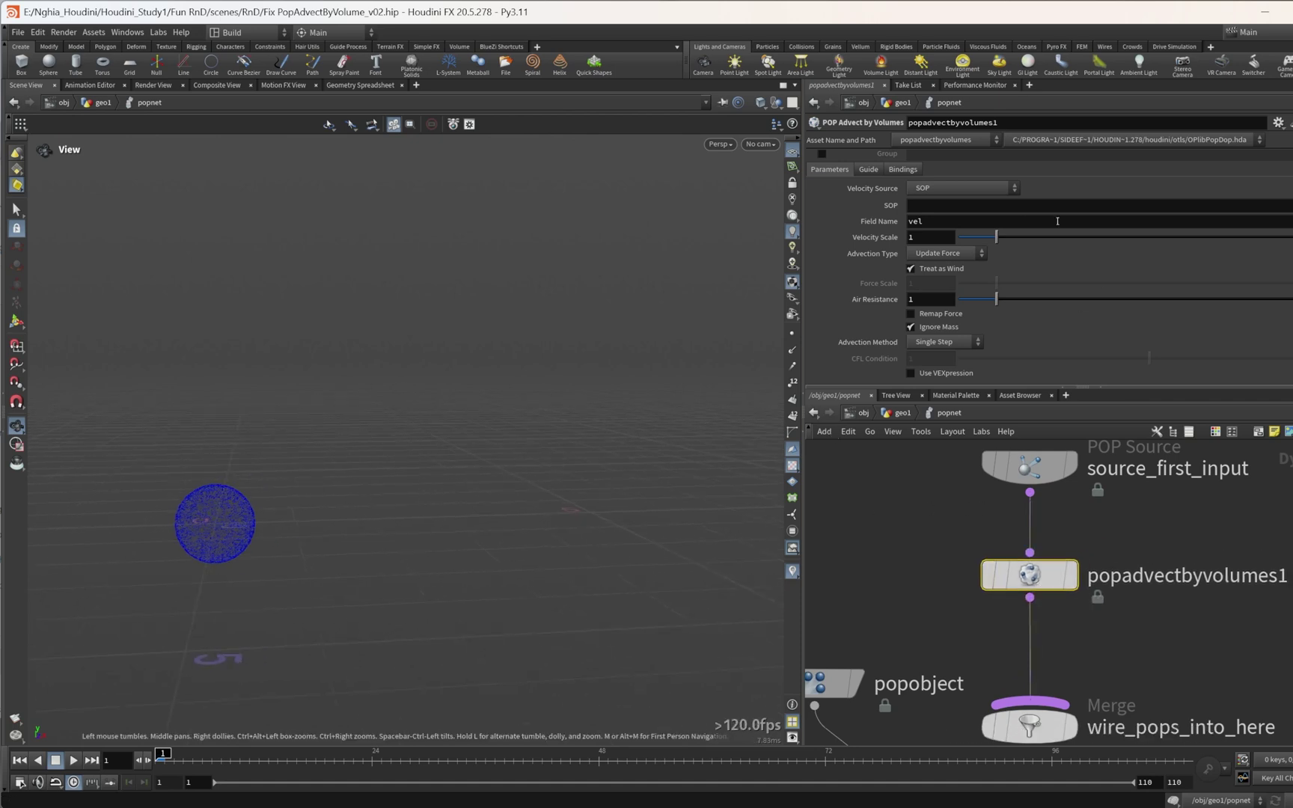
pyautogui.click(940, 190)
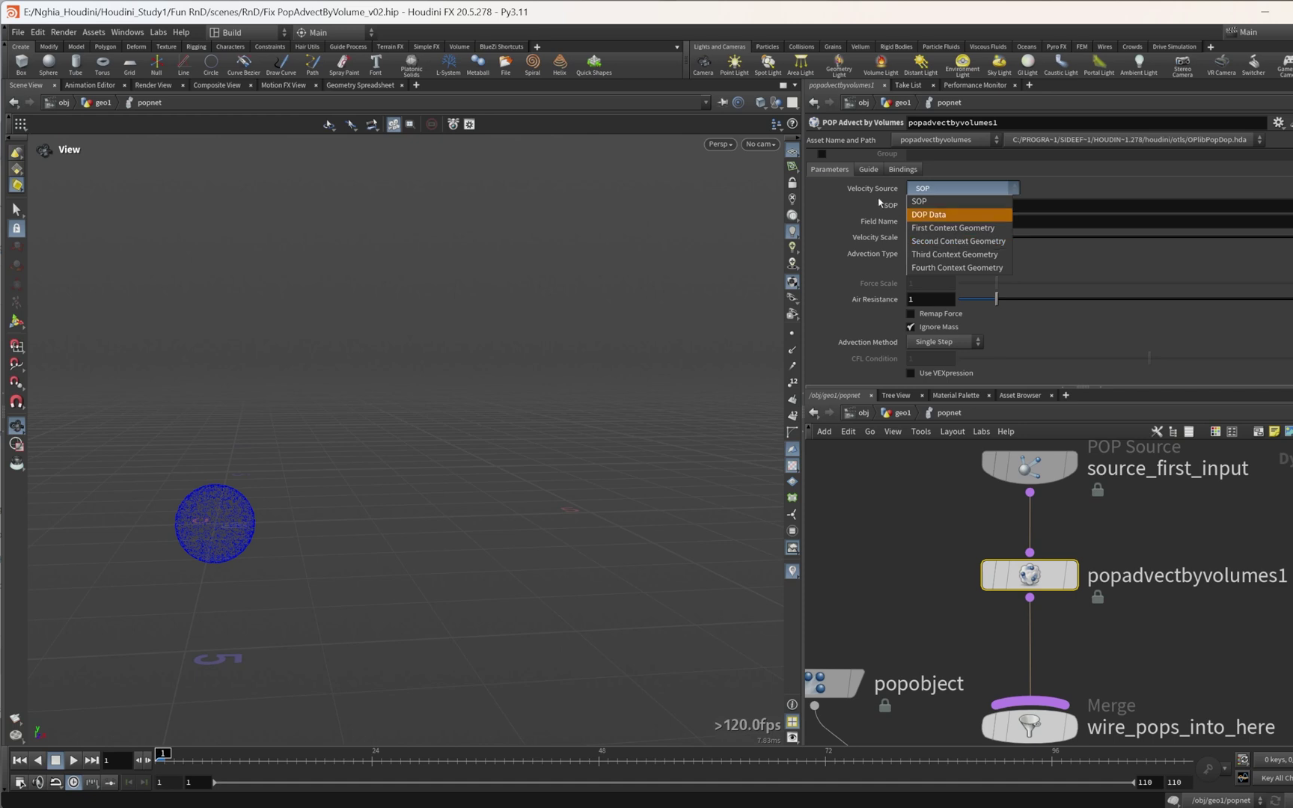
pyautogui.click(941, 241)
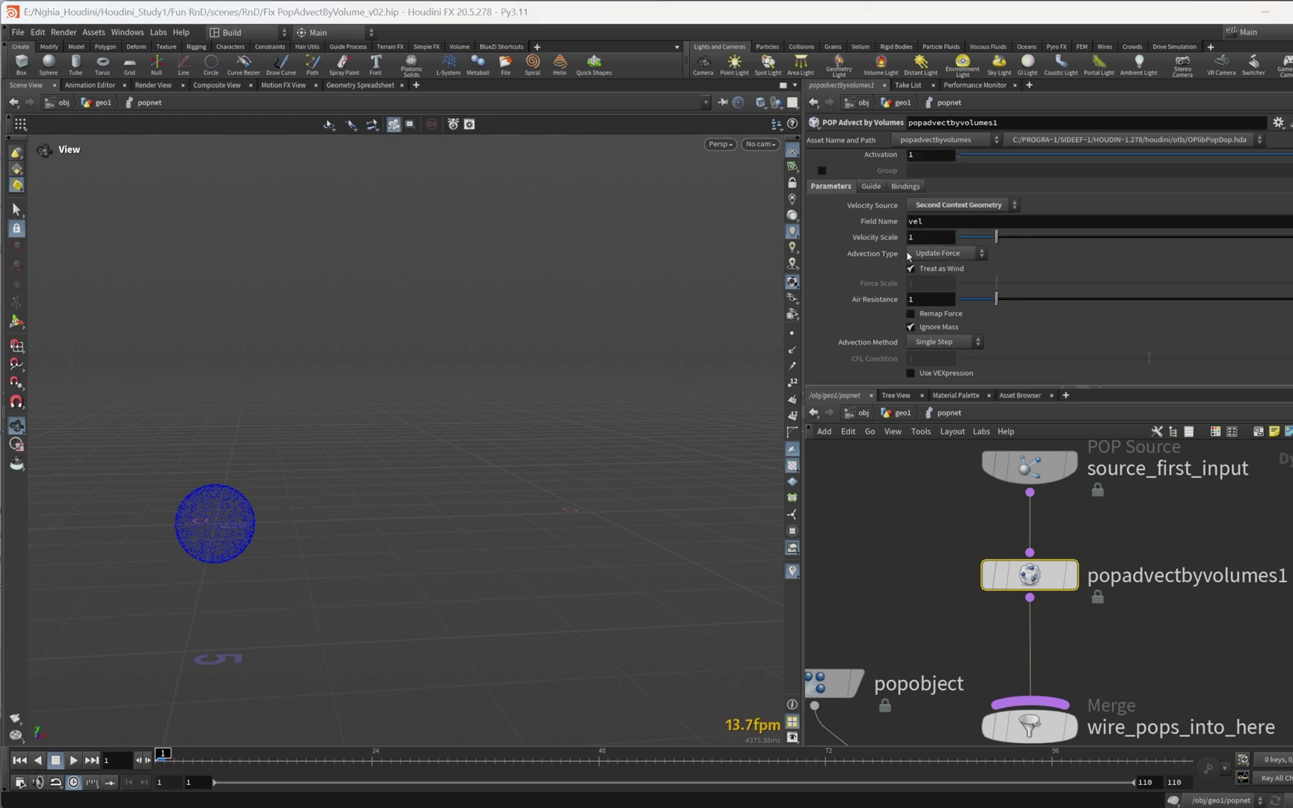
pyautogui.click(923, 254)
pyautogui.click(927, 282)
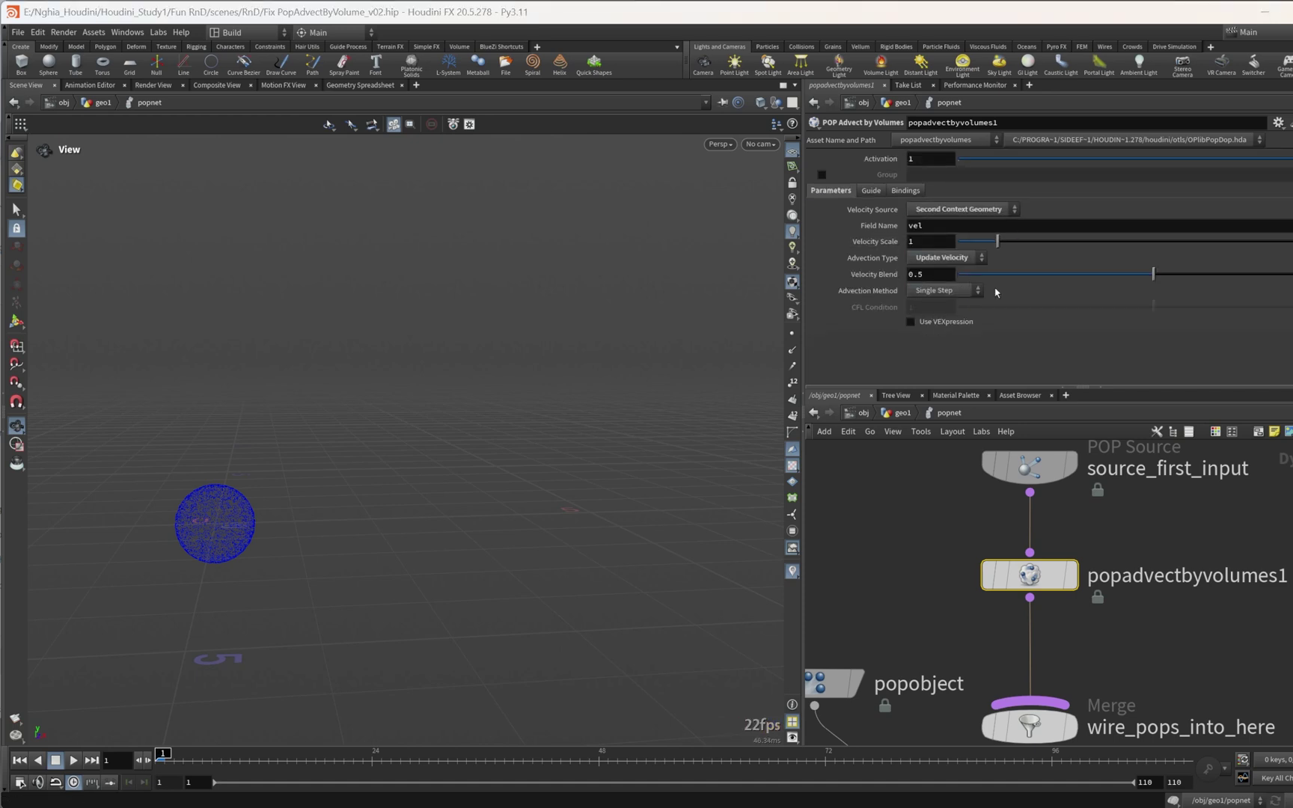
pyautogui.moveTo(1174, 276); pyautogui.dragTo(1292, 276)
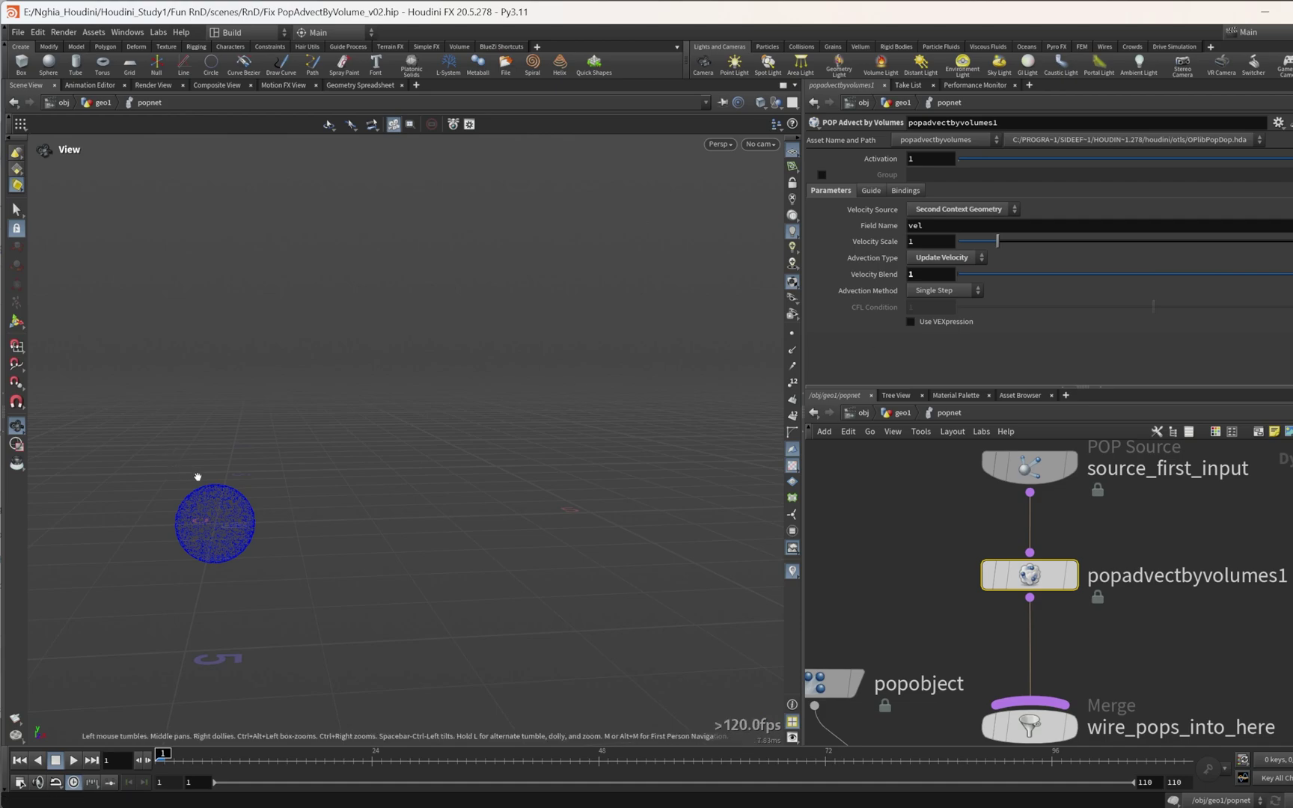
# Step: Play the particle simulation to check the advection and return to the geo1 network
pyautogui.moveTo(197, 477); pyautogui.dragTo(249, 489)
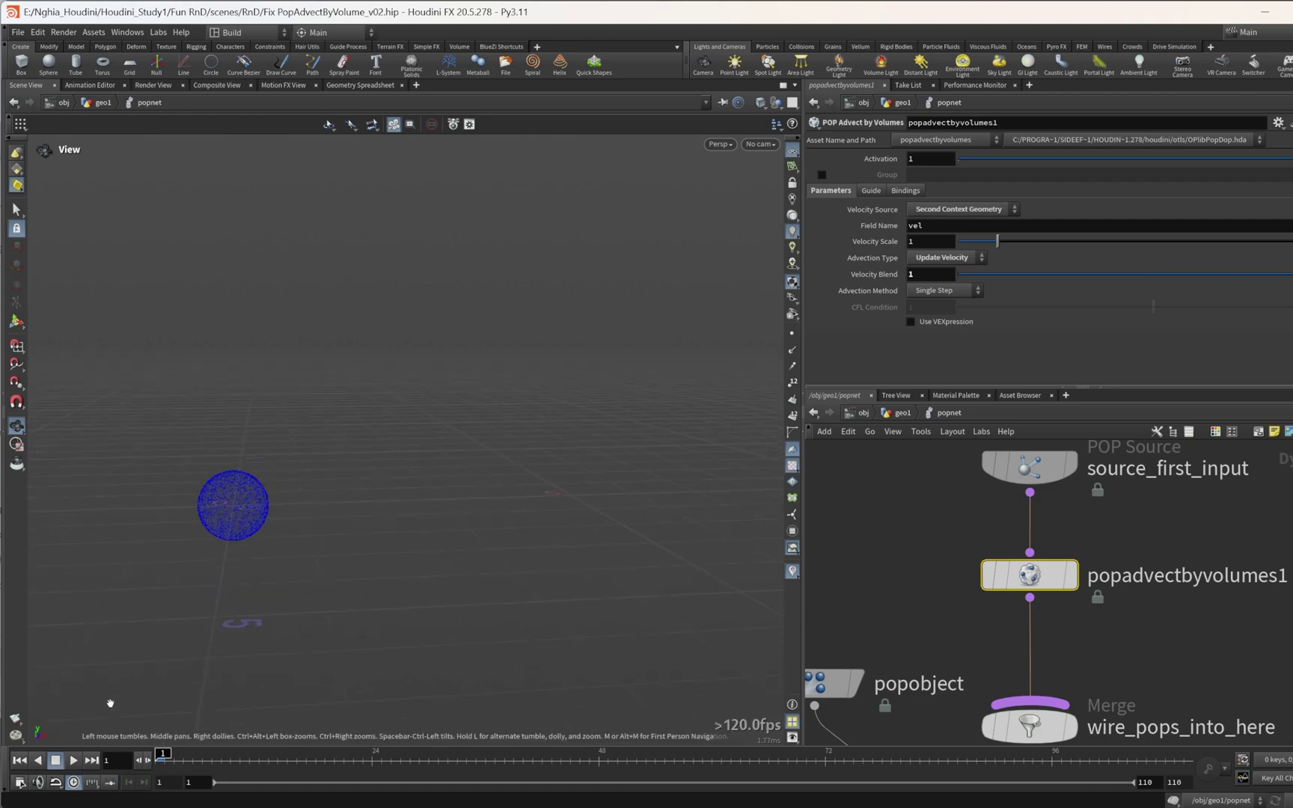
pyautogui.click(75, 762)
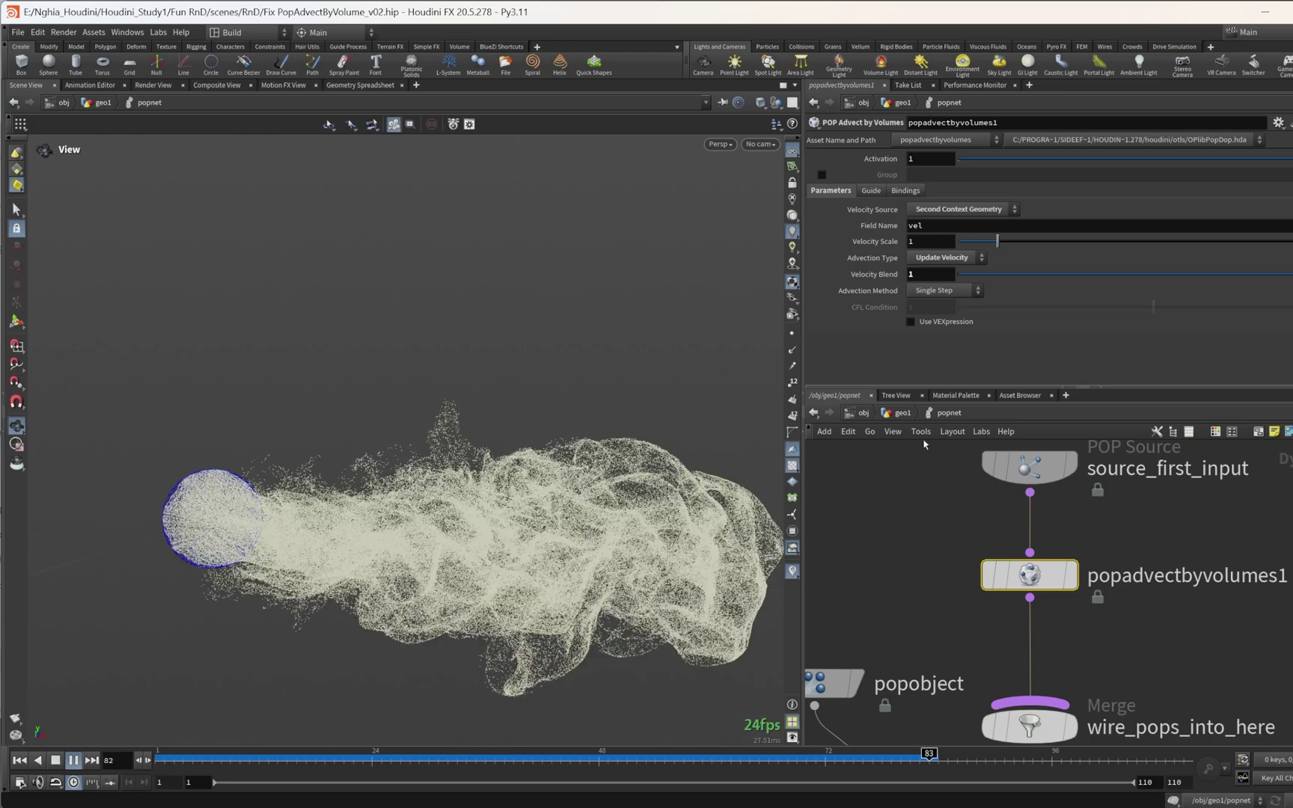
pyautogui.press('u')
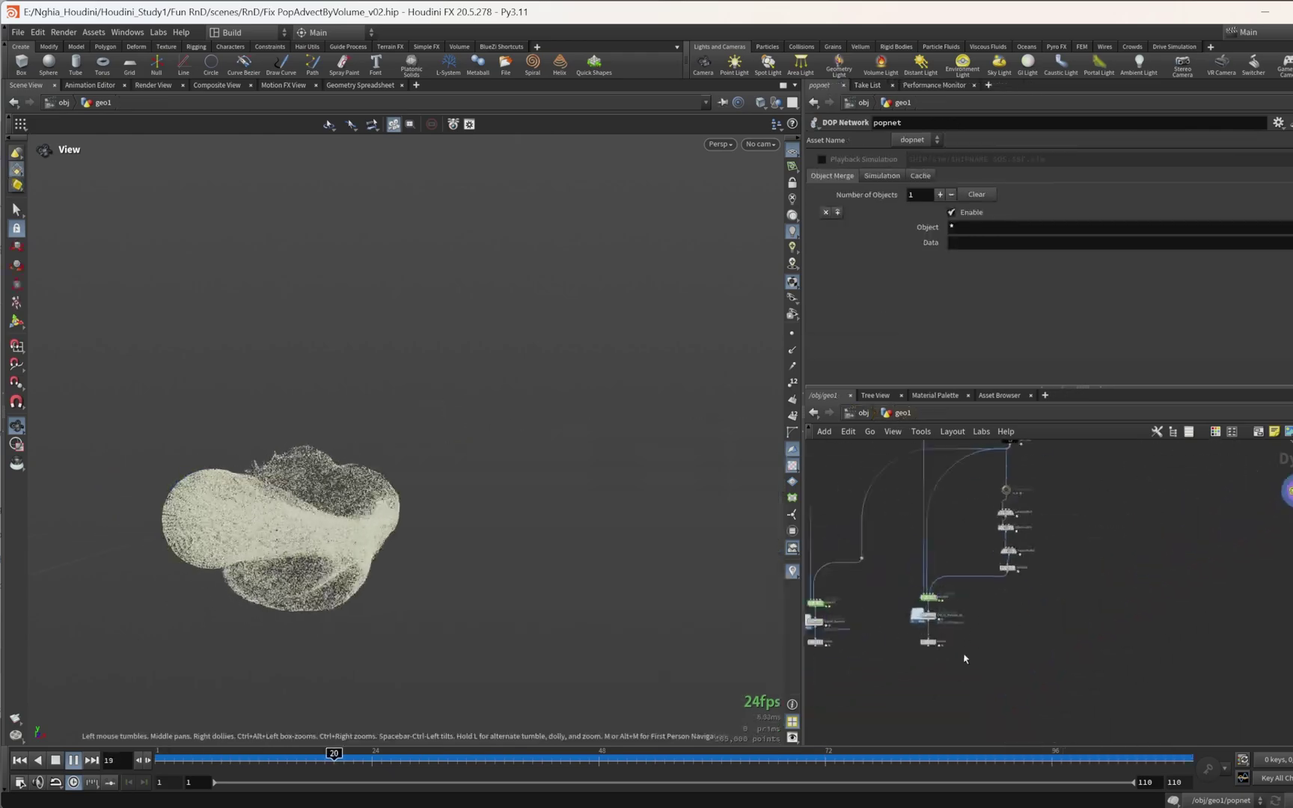
# Step: Copy the color1 node below popnet, wire and display it, and view the coloured particles at frame 81
pyautogui.moveTo(952, 627); pyautogui.dragTo(868, 677)
pyautogui.hotkey('ctrl', 'c')
pyautogui.moveTo(1233, 600); pyautogui.dragTo(1091, 665, button='middle')
pyautogui.scroll(5, 1204, 587)
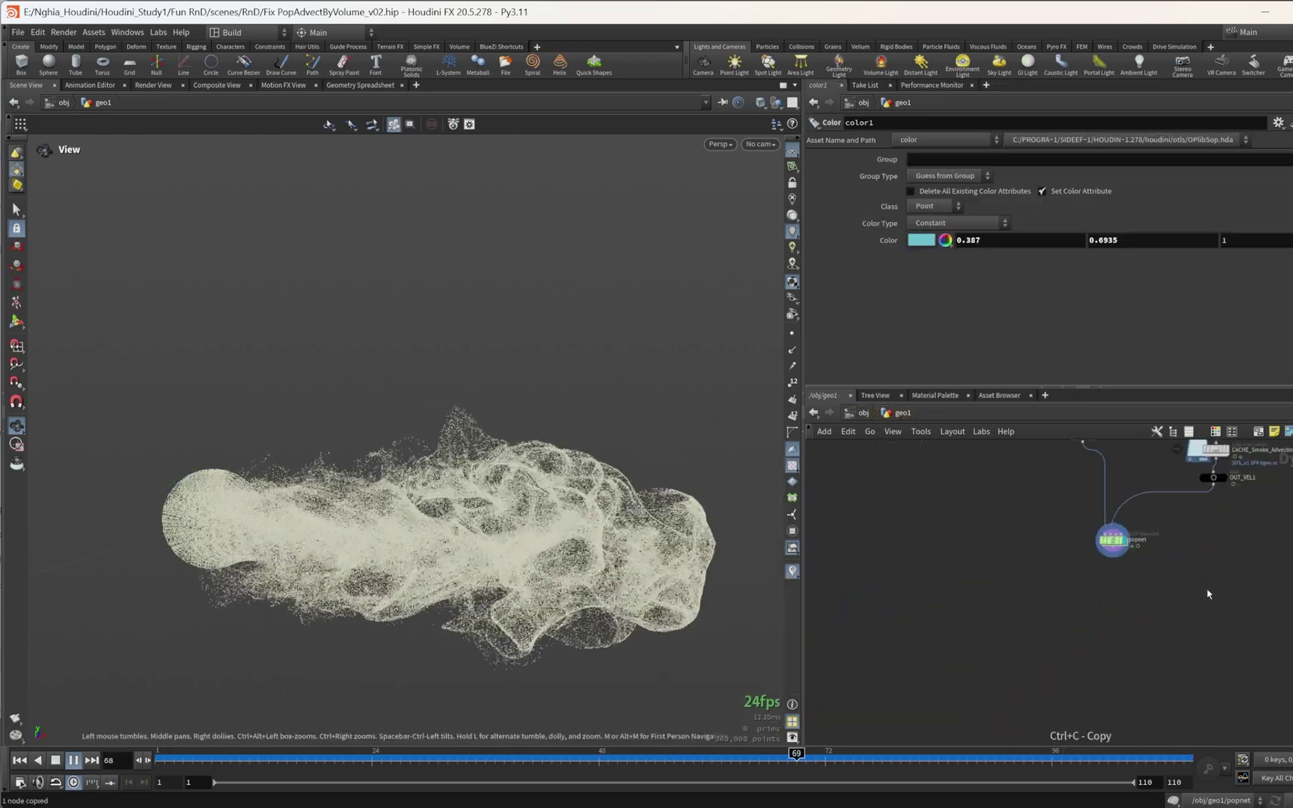
pyautogui.hotkey('ctrl', 'v')
pyautogui.moveTo(1079, 516); pyautogui.dragTo(1091, 562)
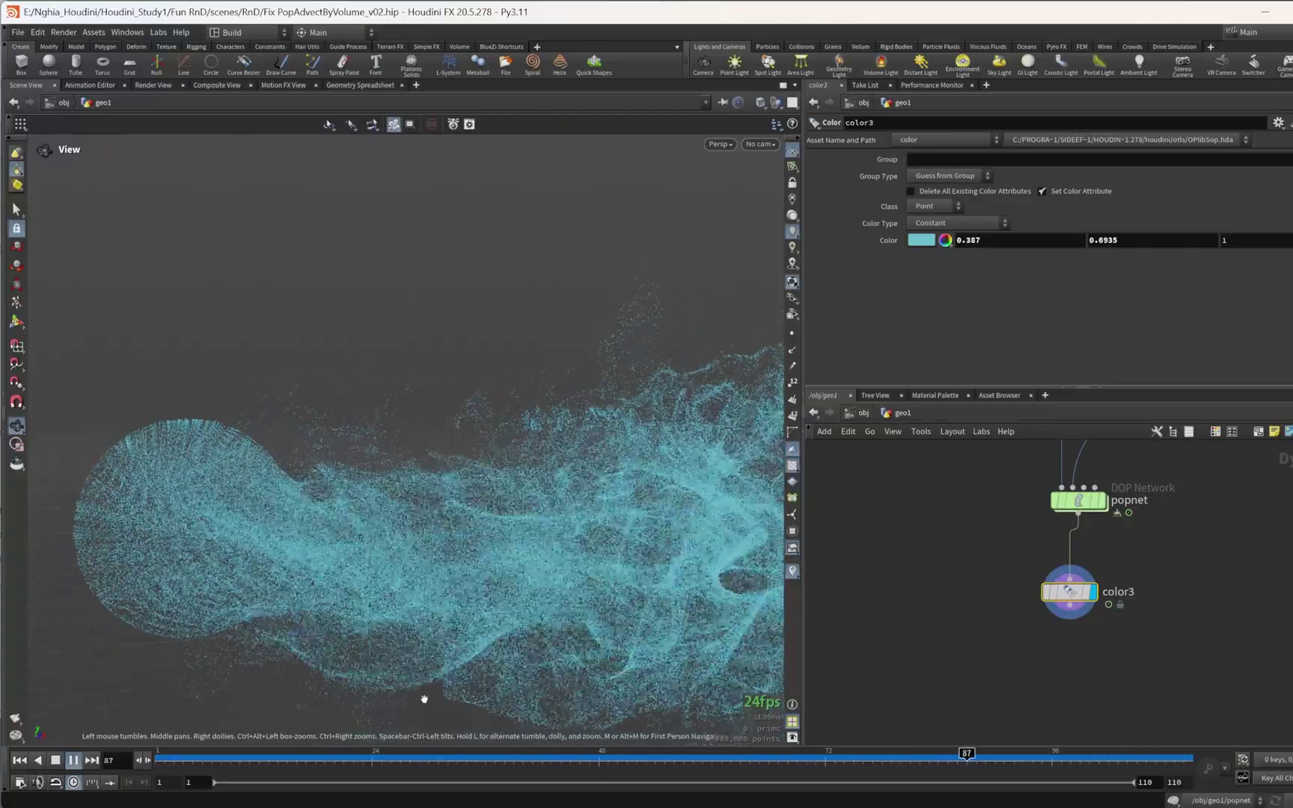
pyautogui.moveTo(462, 758); pyautogui.dragTo(913, 776)
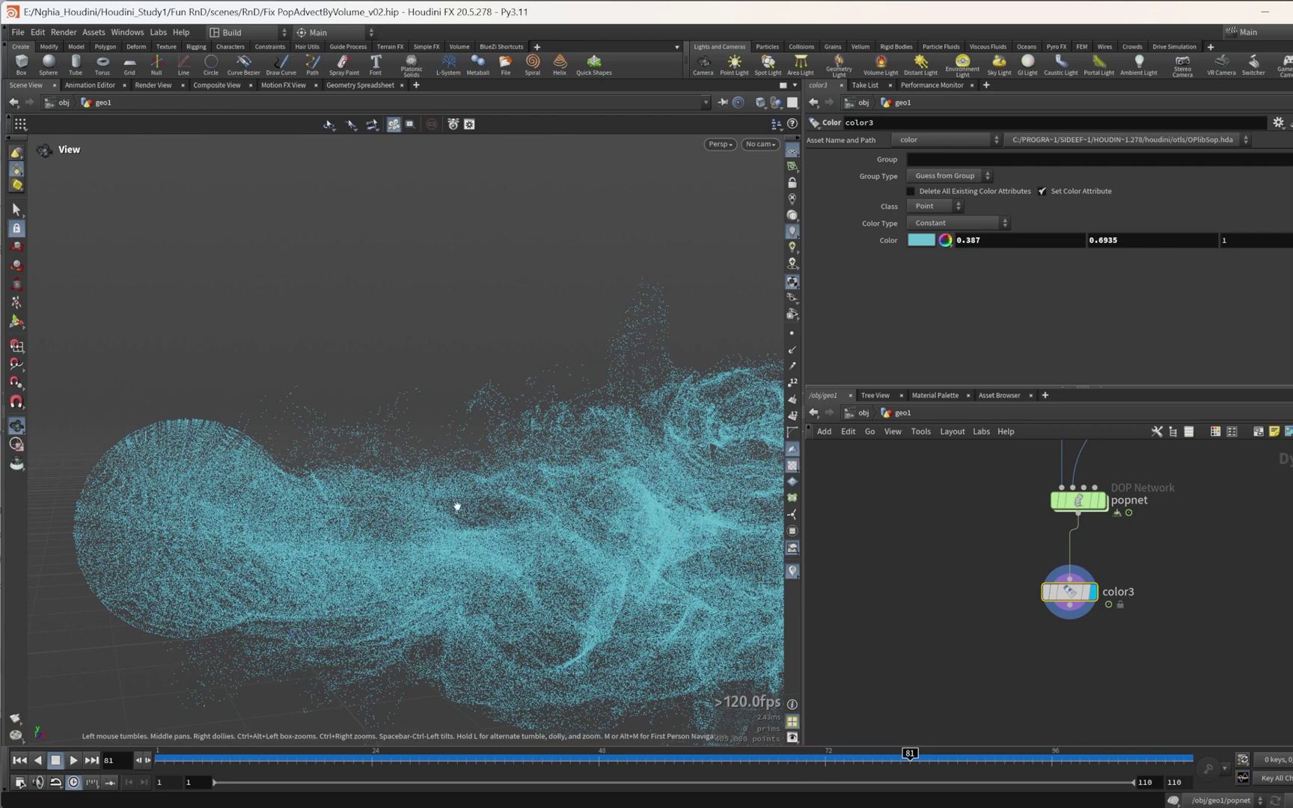
# Step: Display the CACHE_Smoke_Advection node in the geo1 network in place of the coloured particles
pyautogui.scroll(-1, 455, 507)
pyautogui.moveTo(451, 511); pyautogui.dragTo(423, 502)
pyautogui.scroll(-5, 1143, 583)
pyautogui.moveTo(1143, 583); pyautogui.dragTo(1121, 650, button='middle')
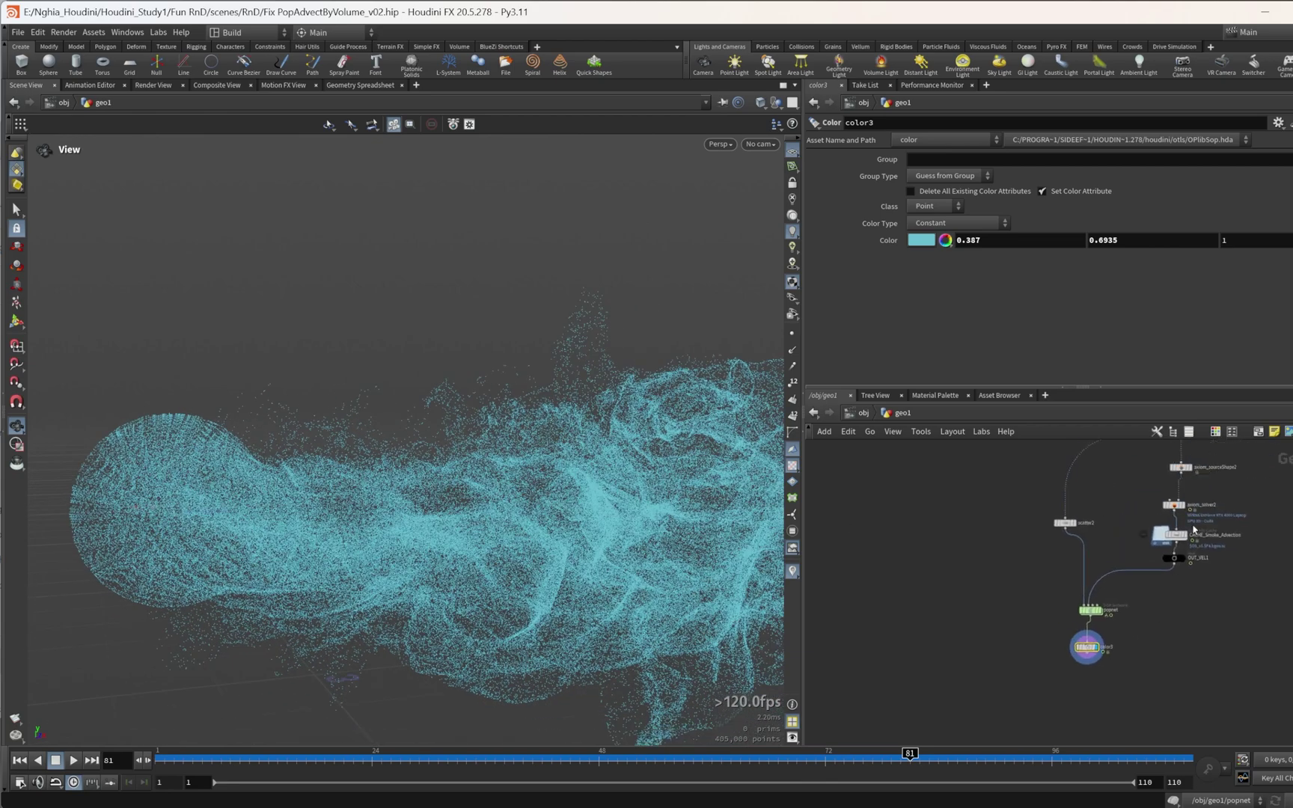
pyautogui.scroll(3, 1193, 533)
pyautogui.click(1192, 540)
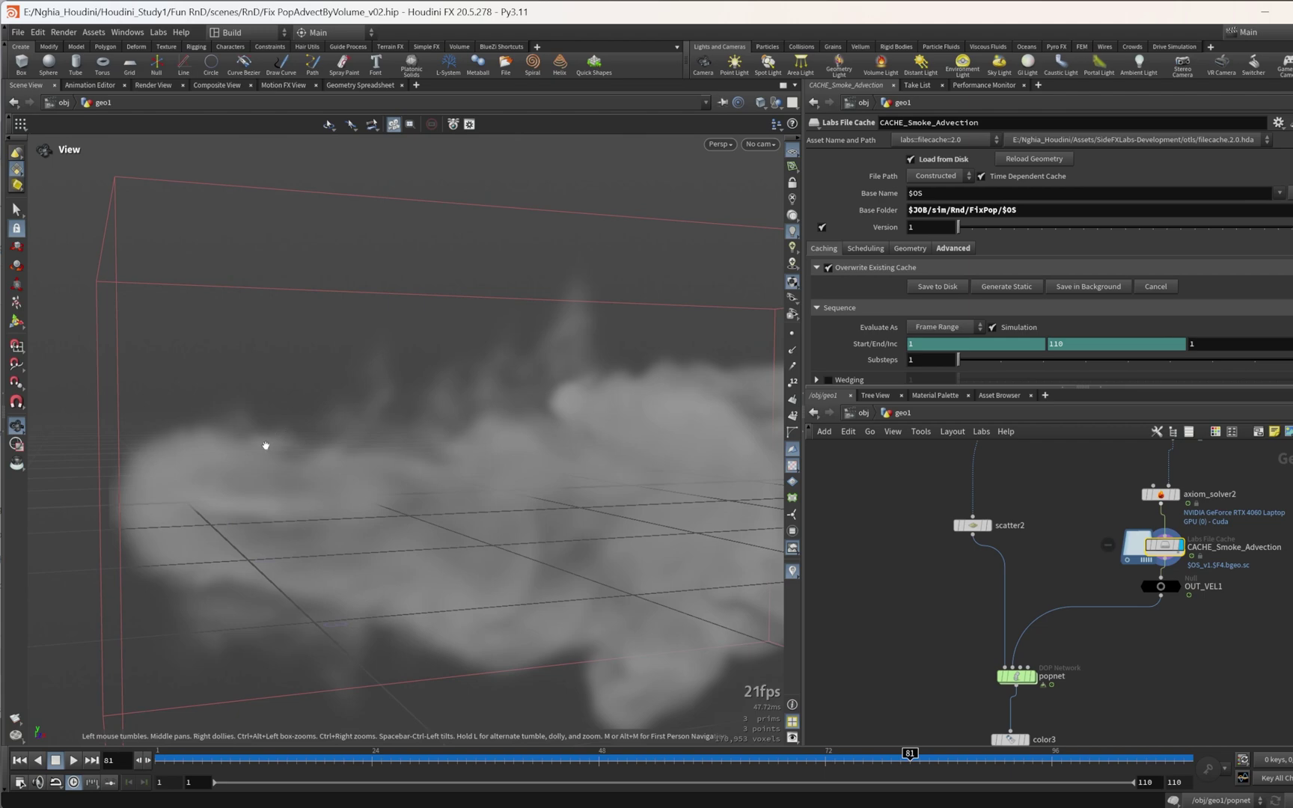
# Step: Scrub the cached smoke simulation to frame 75 and back to frame 19, examining the smoke's shape and motion
pyautogui.moveTo(379, 492)
pyautogui.mouseDown()
pyautogui.moveTo(332, 485)
pyautogui.moveTo(367, 516)
pyautogui.mouseUp()
pyautogui.moveTo(410, 776); pyautogui.dragTo(843, 756)
pyautogui.scroll(-3, 1085, 693)
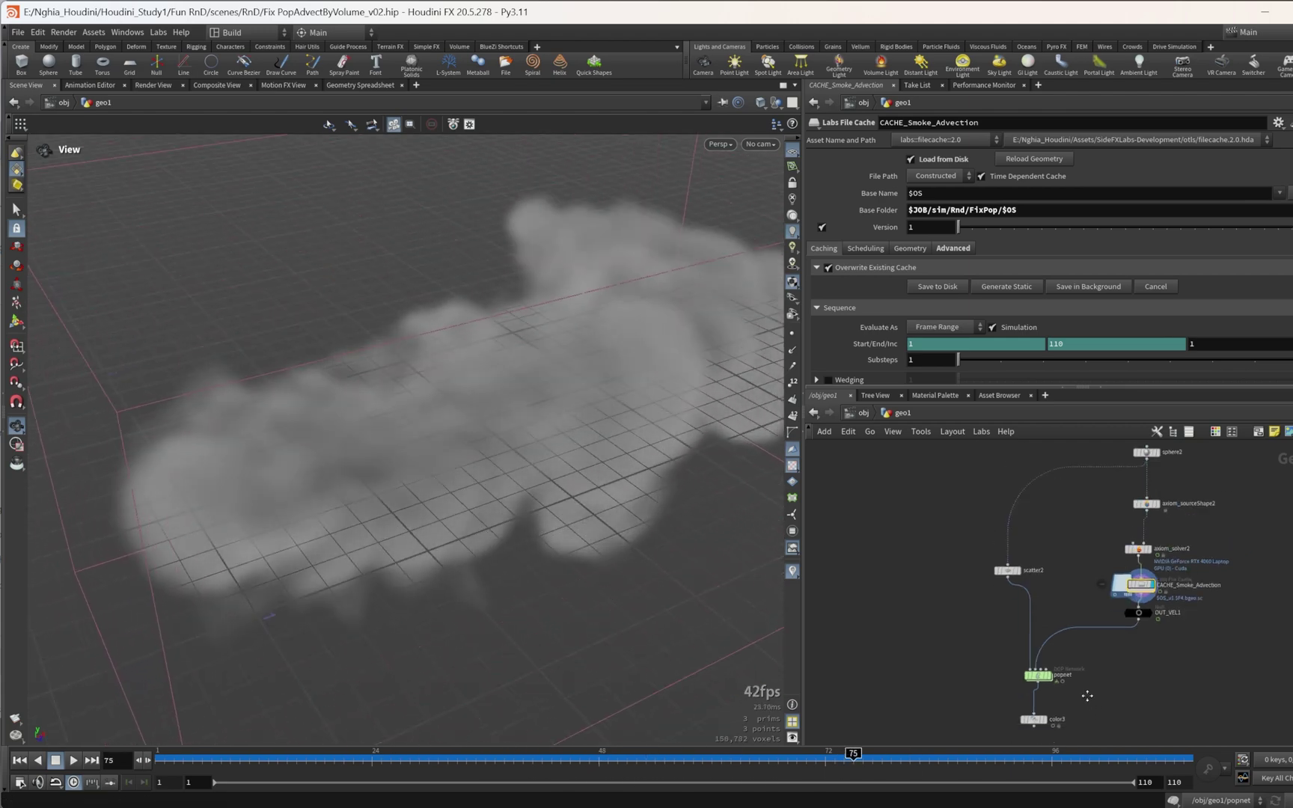
pyautogui.moveTo(479, 419); pyautogui.dragTo(453, 442)
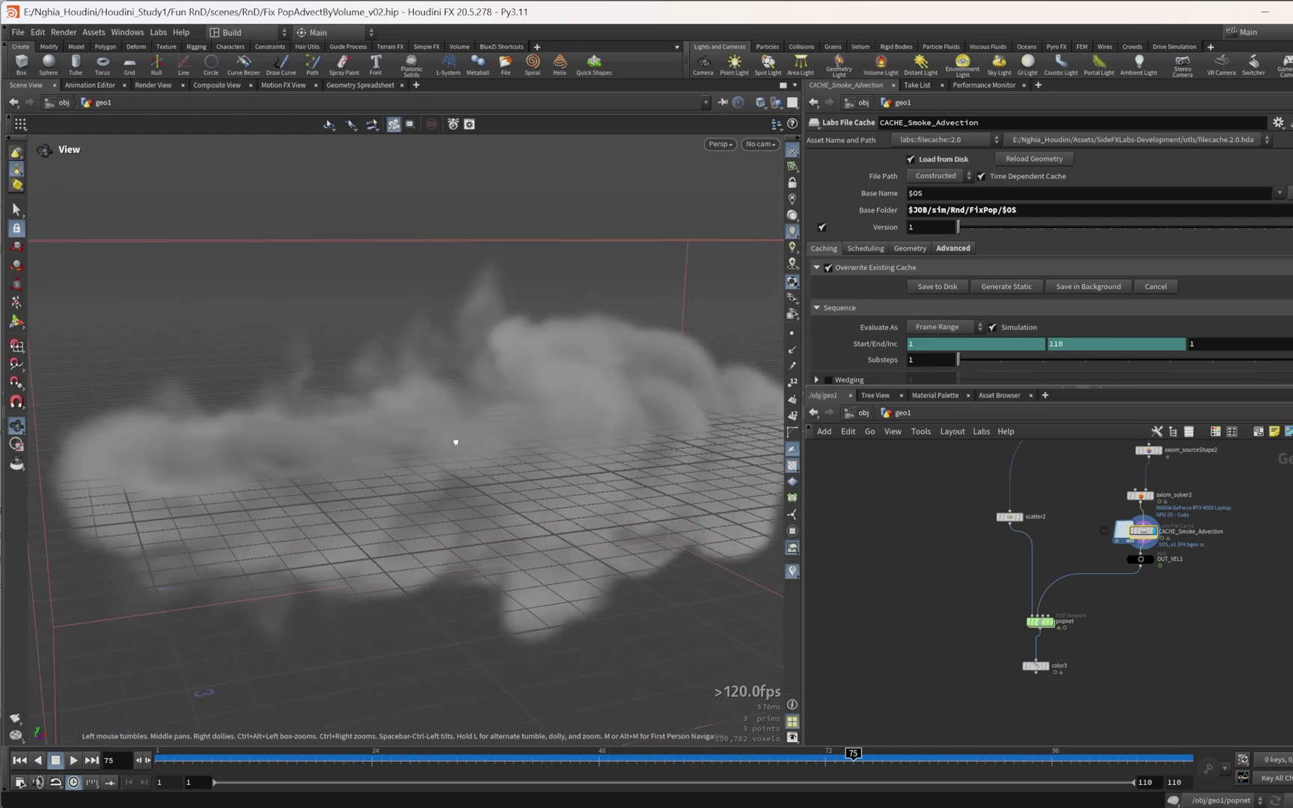
pyautogui.scroll(2, 951, 645)
pyautogui.moveTo(413, 754); pyautogui.dragTo(324, 756)
# Step: Enter the popnet network and scrub the particle simulation to frame 86
pyautogui.scroll(3, 1038, 638)
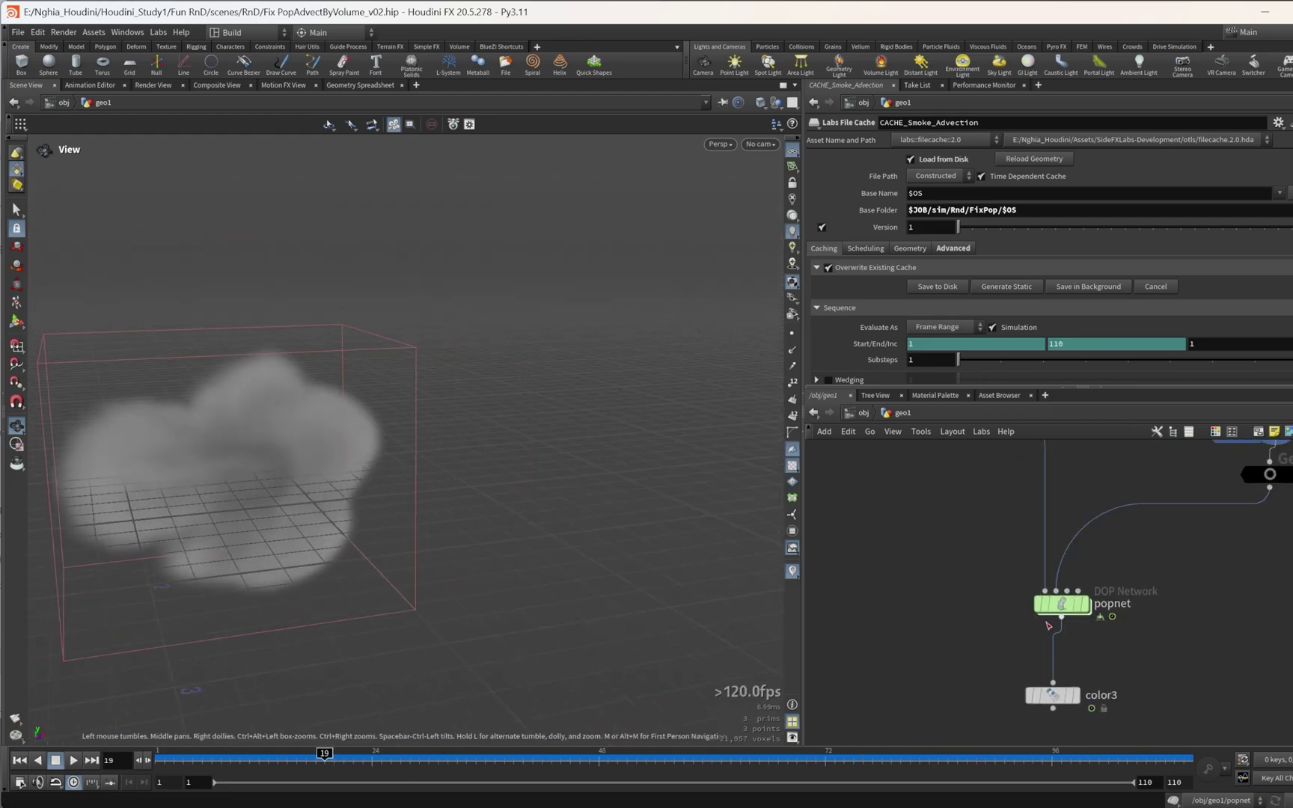
pyautogui.moveTo(1070, 604)
pyautogui.click(1091, 575)
pyautogui.doubleClick(1071, 609)
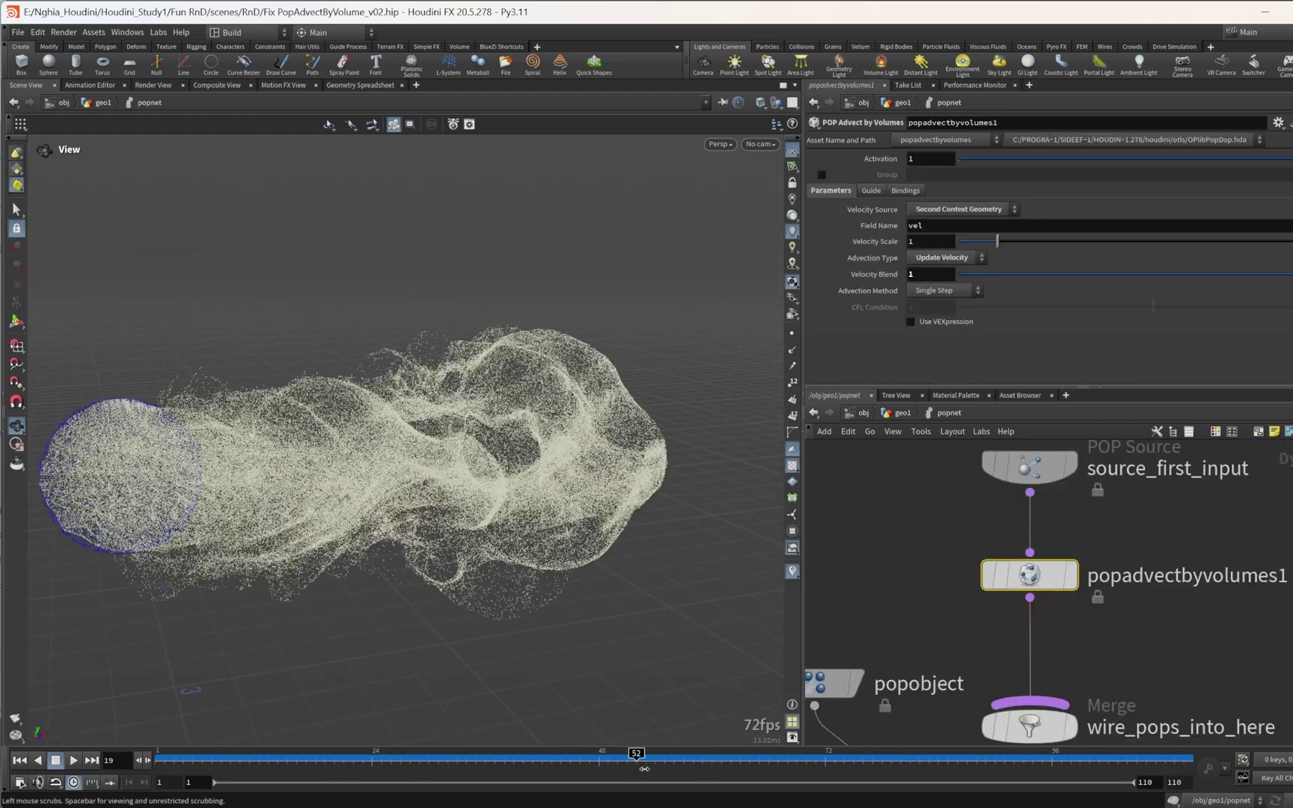
pyautogui.scroll(-3, 1118, 587)
pyautogui.moveTo(1118, 588); pyautogui.dragTo(1122, 645, button='middle')
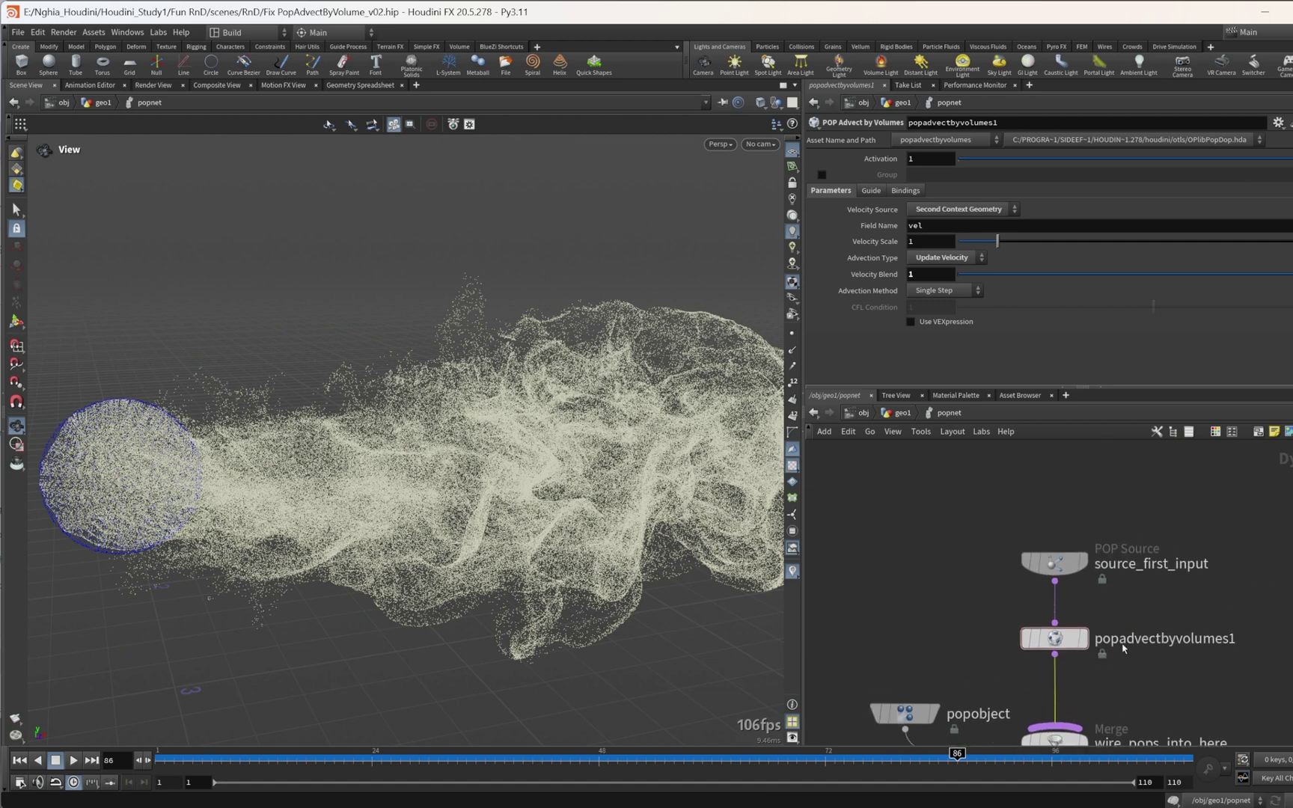
# Step: Move source_first_input and popadvectbyvolumes1 up together to leave room above the wire_pops_into_here merge
pyautogui.moveTo(1132, 531); pyautogui.dragTo(1034, 654)
pyautogui.moveTo(1054, 641); pyautogui.dragTo(1046, 593)
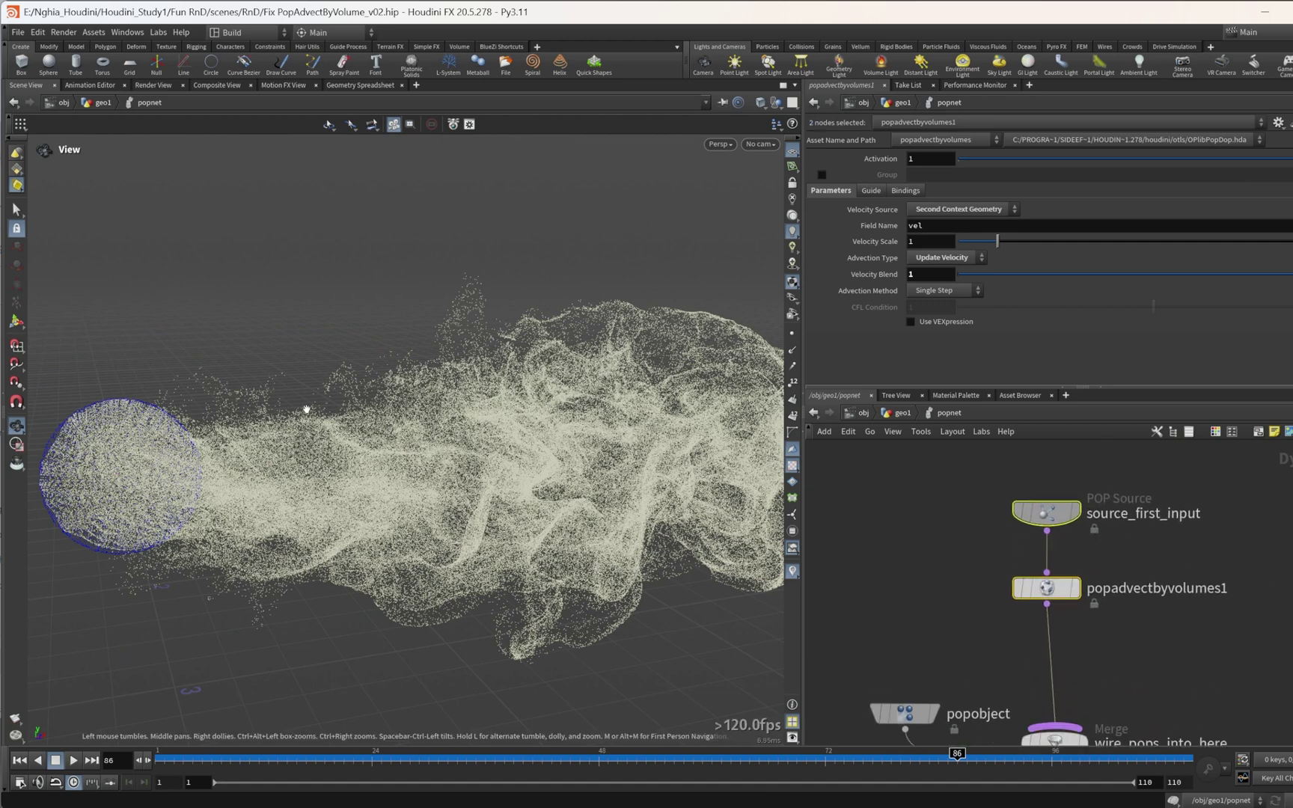
pyautogui.moveTo(268, 456); pyautogui.dragTo(297, 446)
pyautogui.click(967, 657)
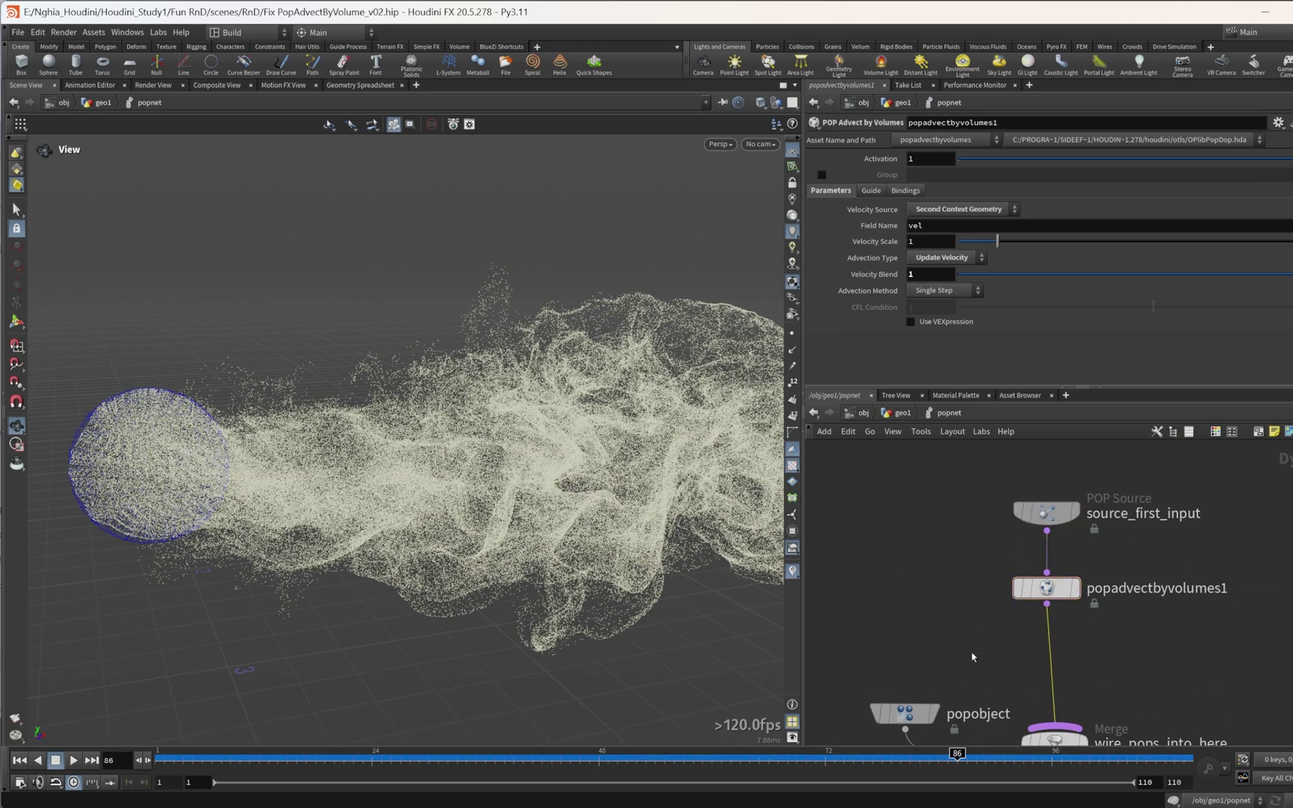
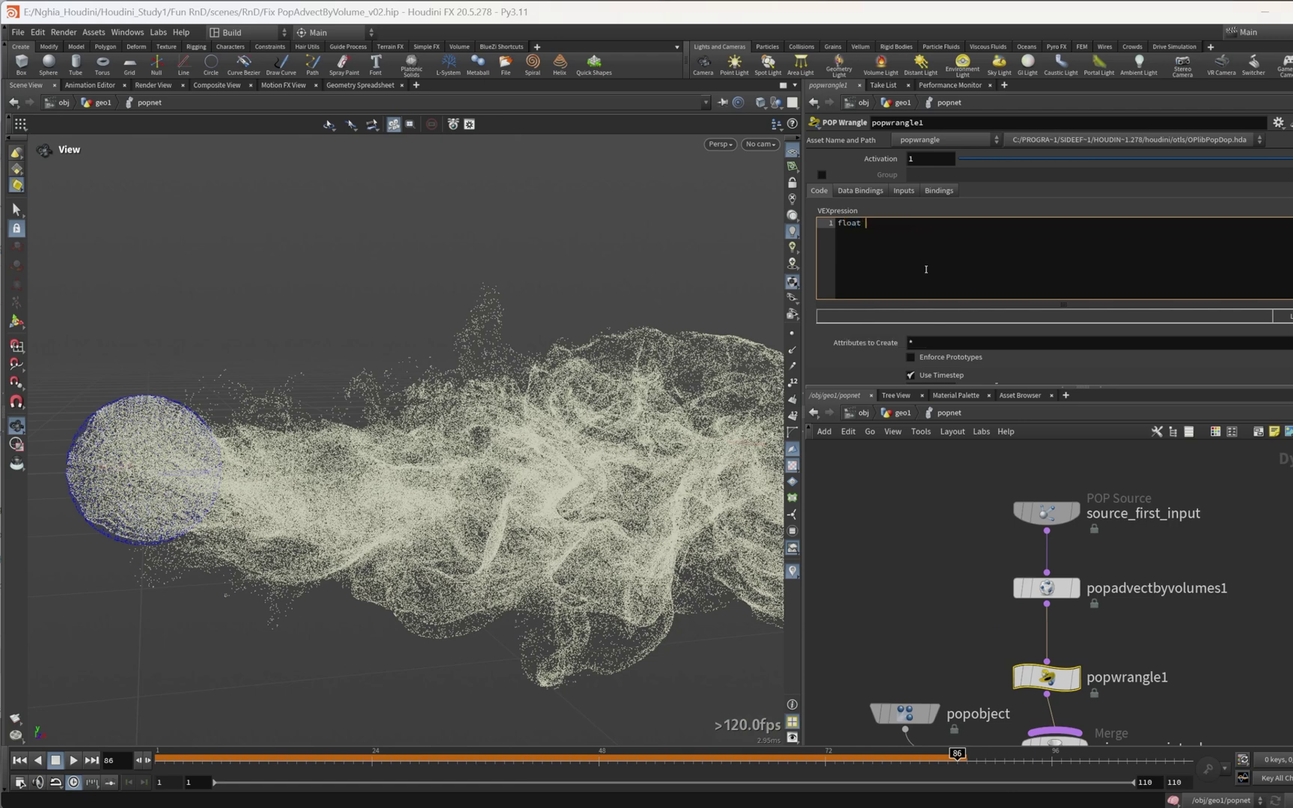
# Step: Write popwrangle1 code storing length(v@v) as speed and removing points with speed below ch("threshold"), and create the threshold parameter
pyautogui.write('speed = length(v')
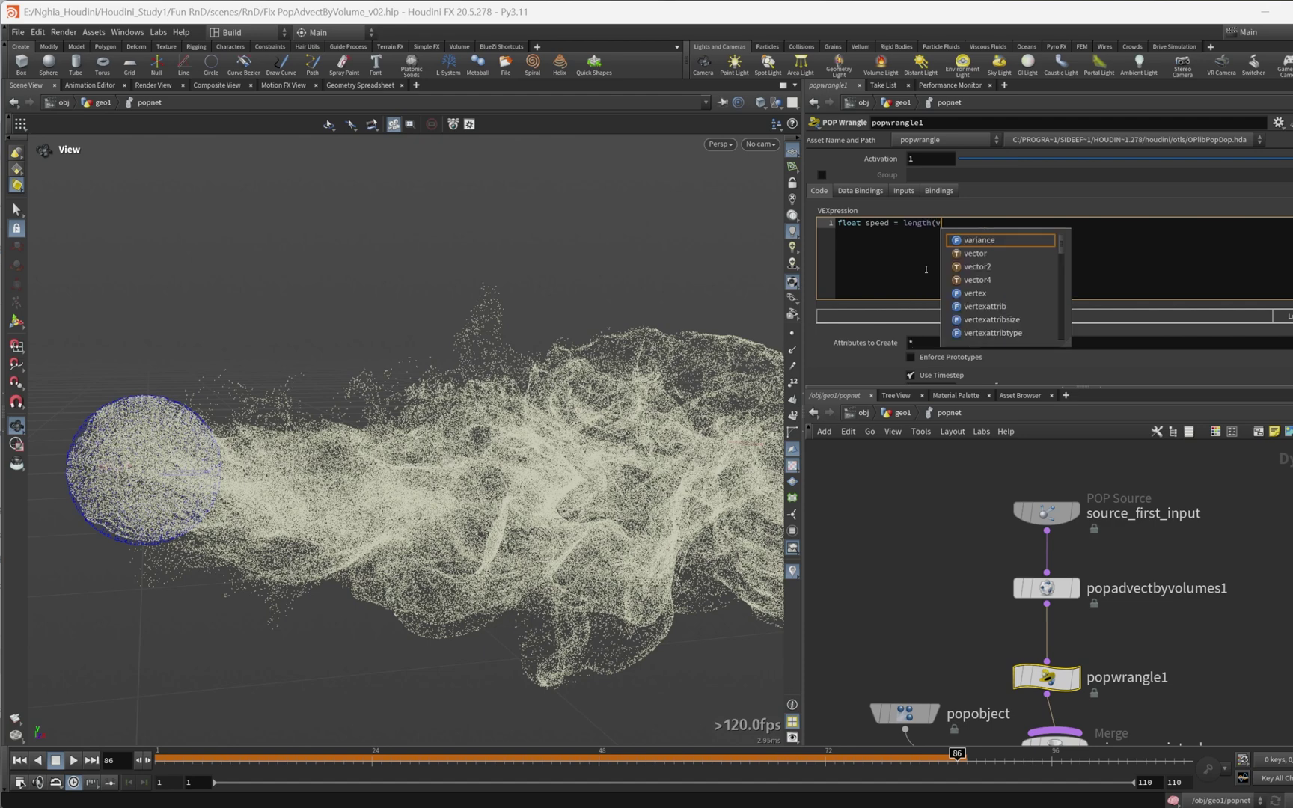
pyautogui.write('@v);')
pyautogui.press('Return')
pyautogui.press('Return')
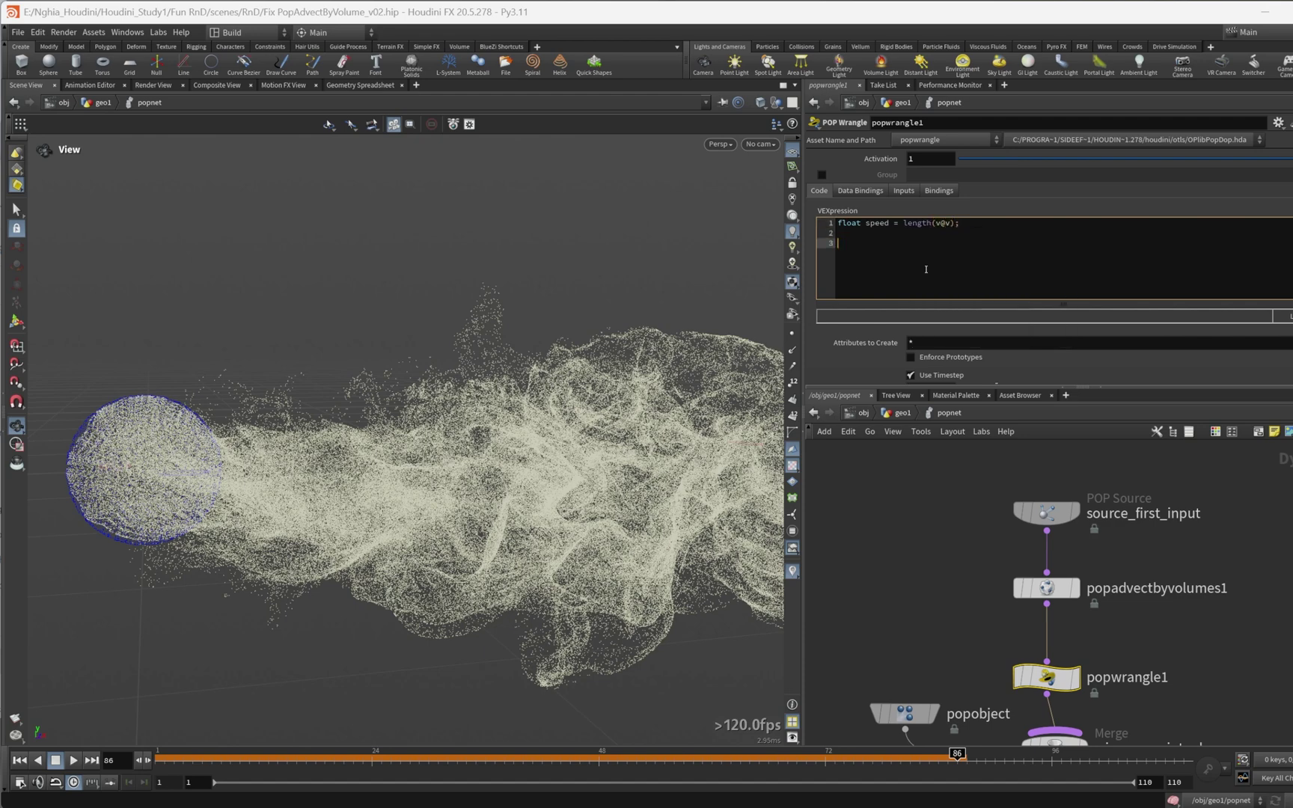
pyautogui.write('if(speed < ch("threshold")) removepoint')
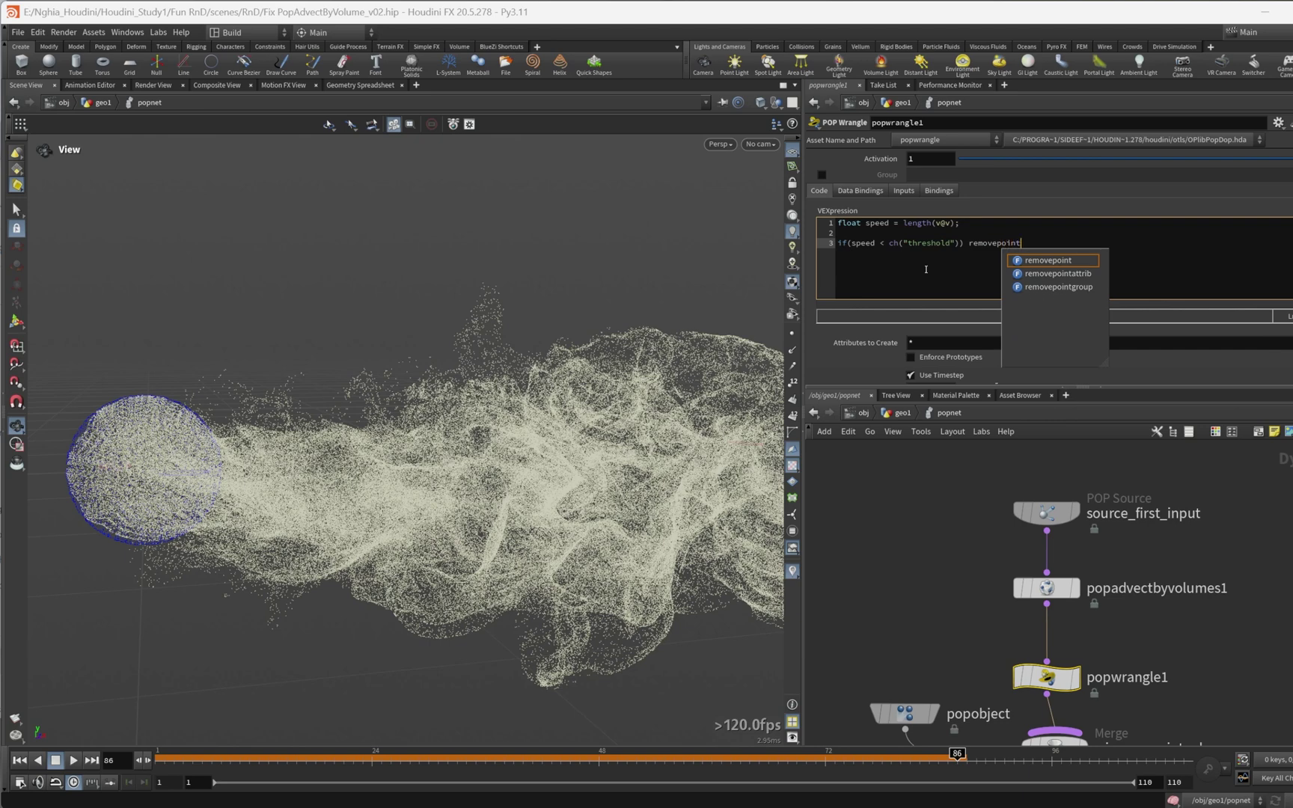
pyautogui.write('(0,@pt')
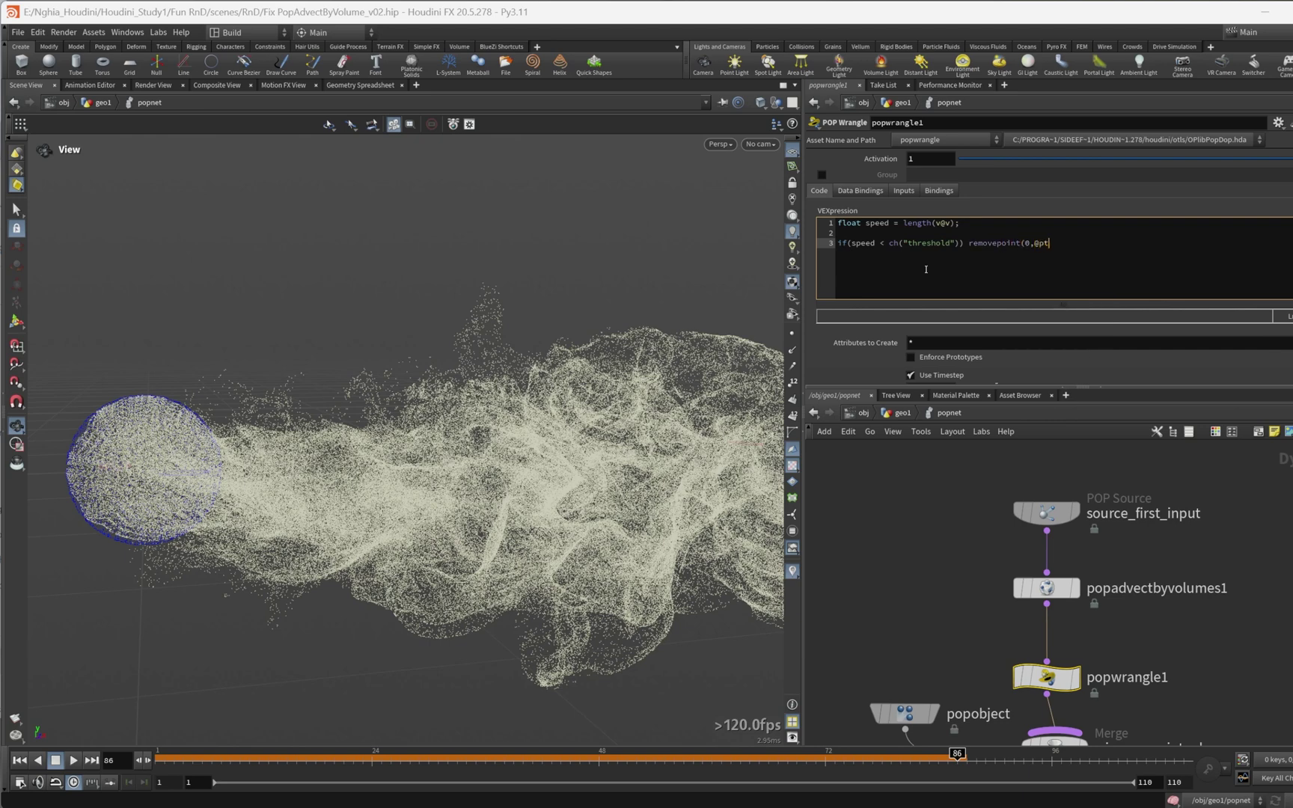
pyautogui.write('num);')
pyautogui.click(1263, 214)
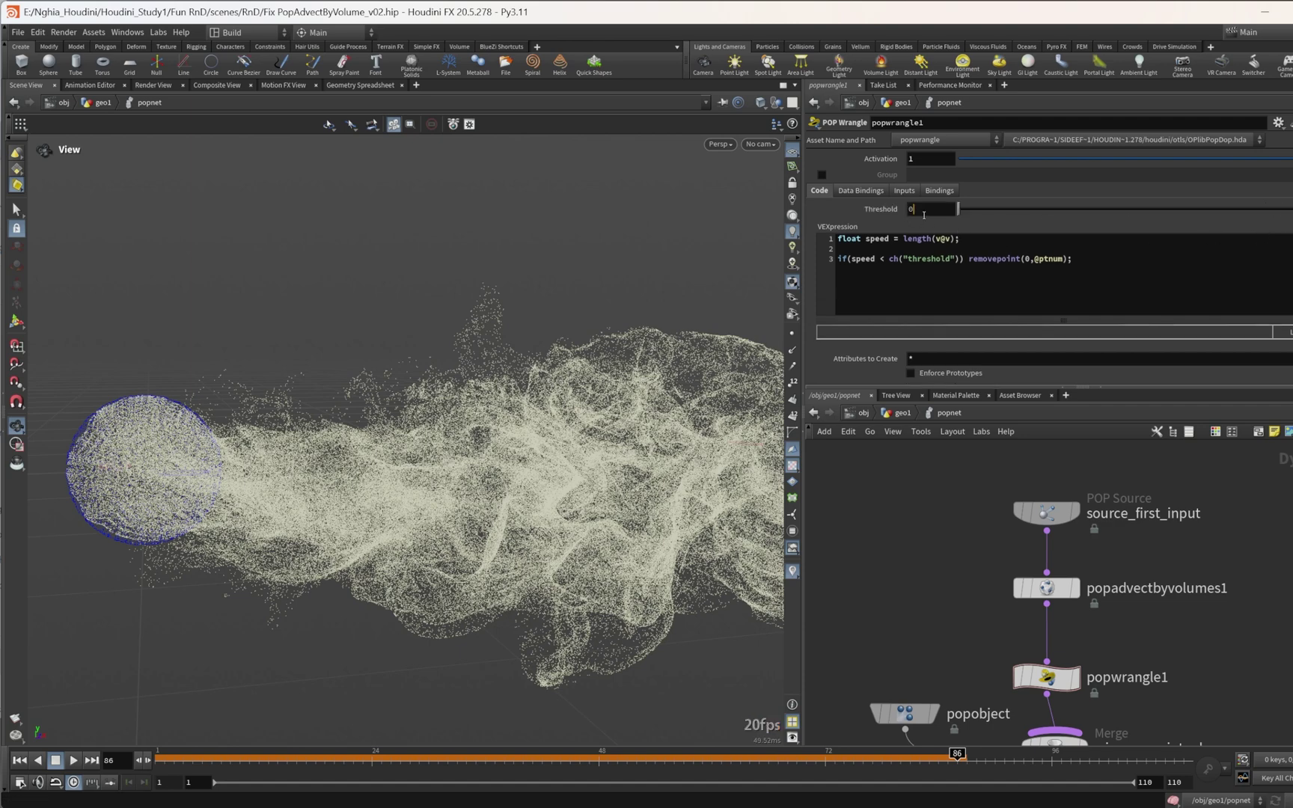
# Step: Set the Threshold of popwrangle1 to 0.1
pyautogui.click(924, 215)
pyautogui.write('.1')
pyautogui.press('Return')
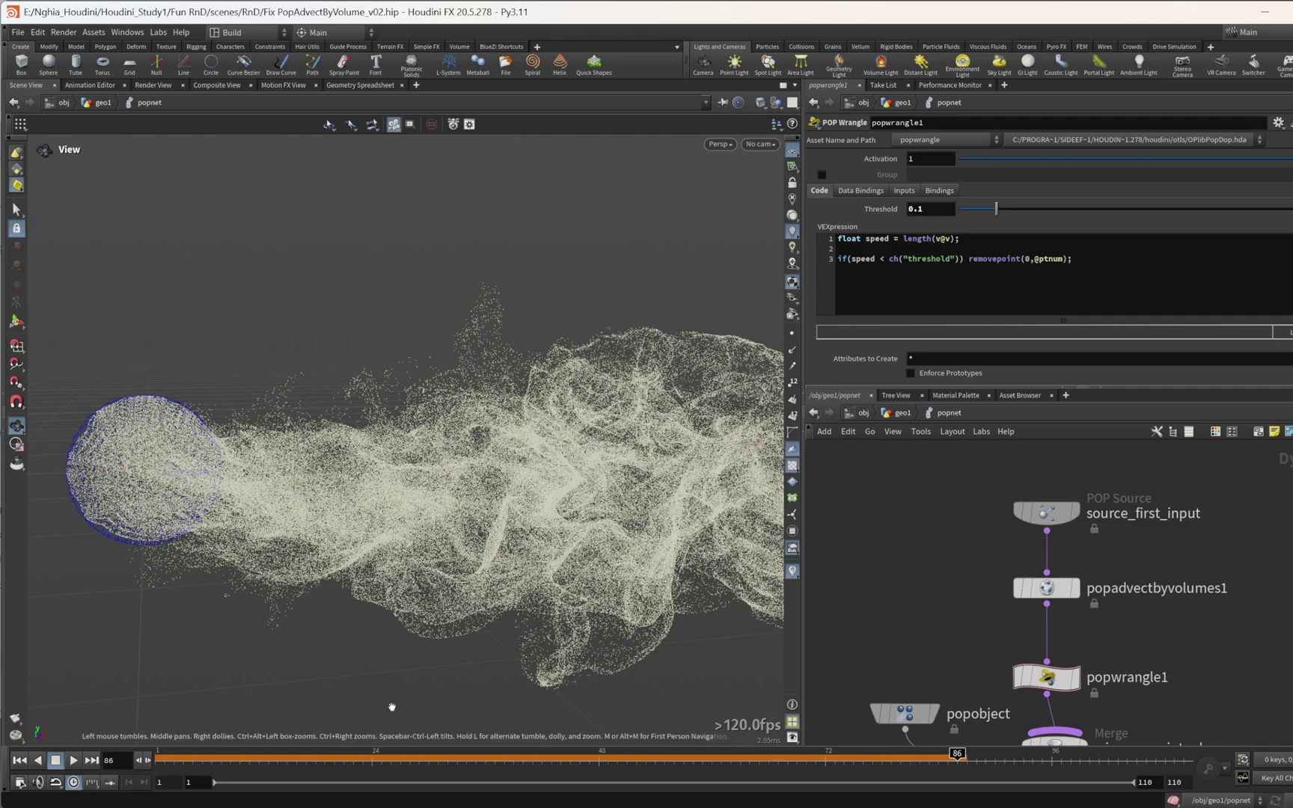
# Step: Play the particle simulation from the first frame and scrub to frame 85 to check the slow-particle removal
pyautogui.click(20, 760)
pyautogui.click(72, 761)
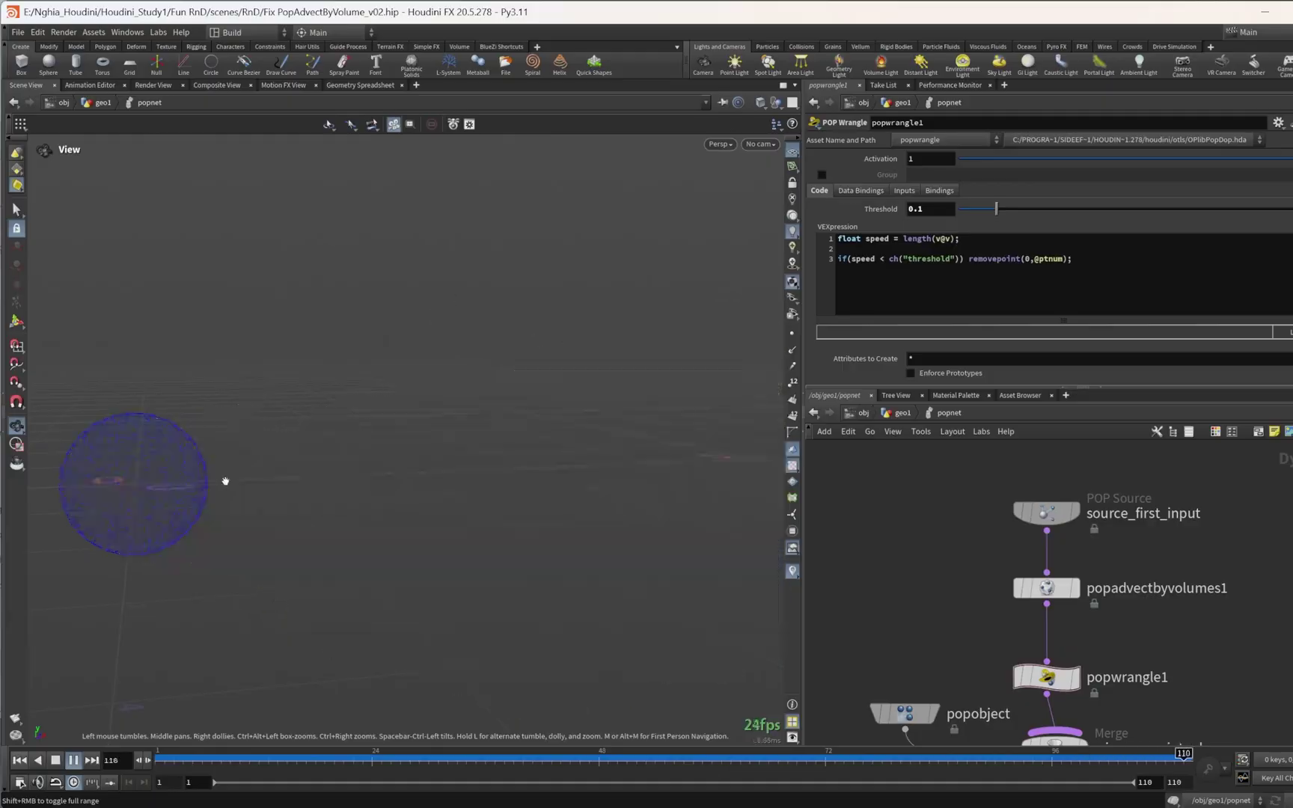
pyautogui.click(486, 753)
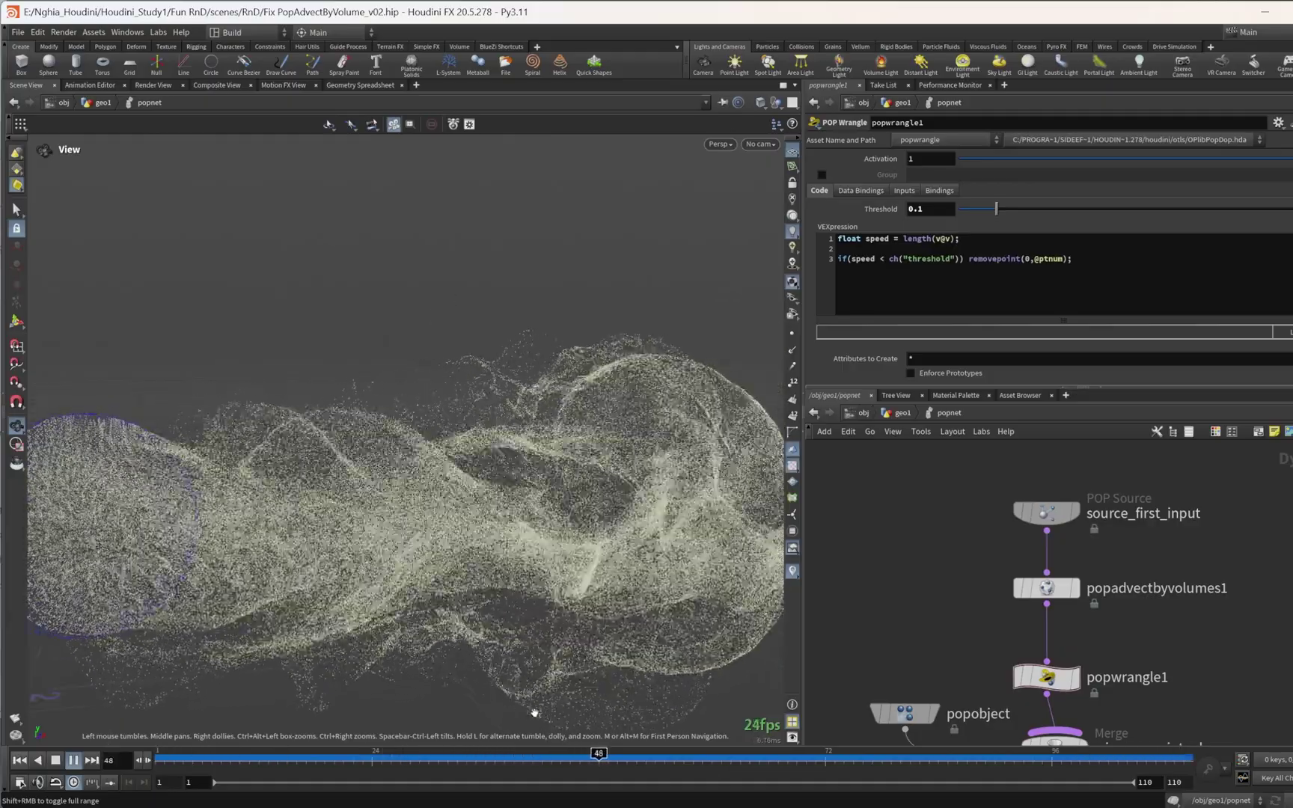
pyautogui.moveTo(487, 753); pyautogui.dragTo(987, 787)
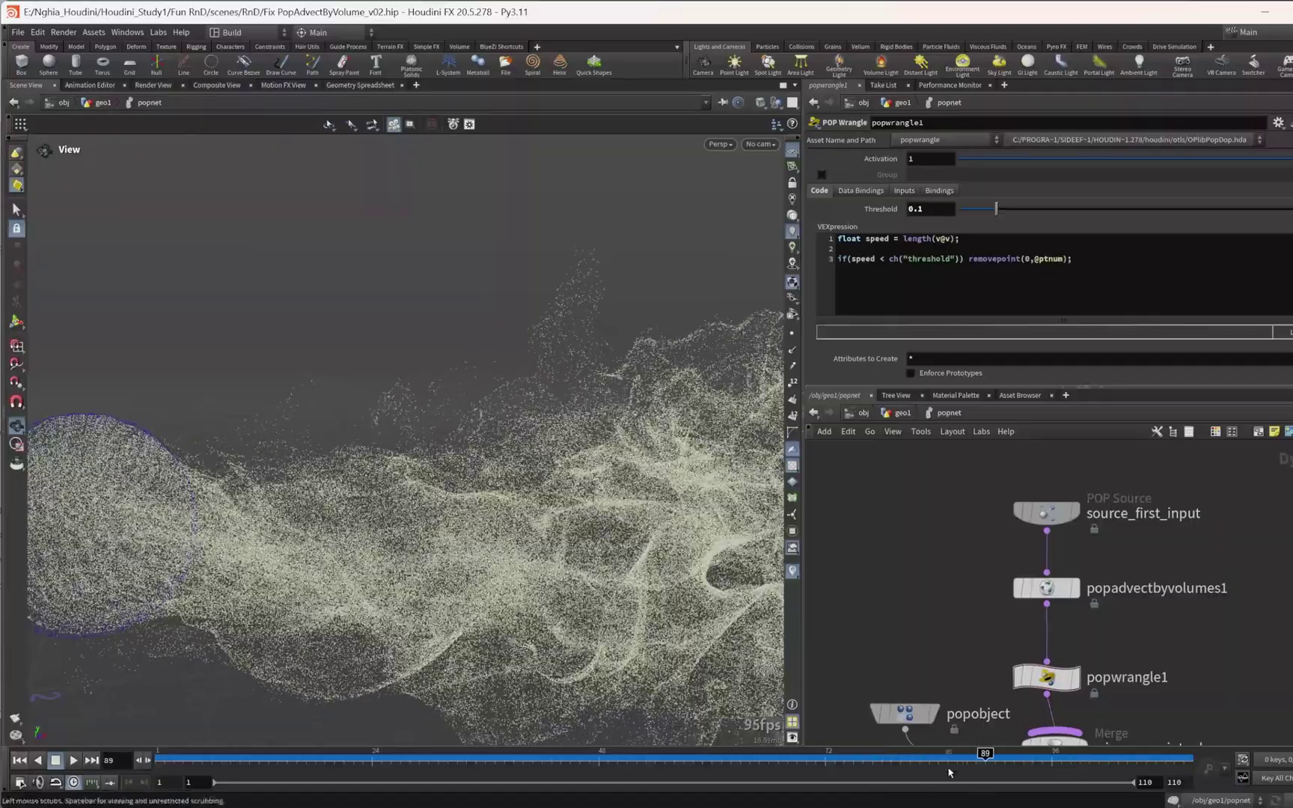
pyautogui.moveTo(728, 757); pyautogui.dragTo(949, 773)
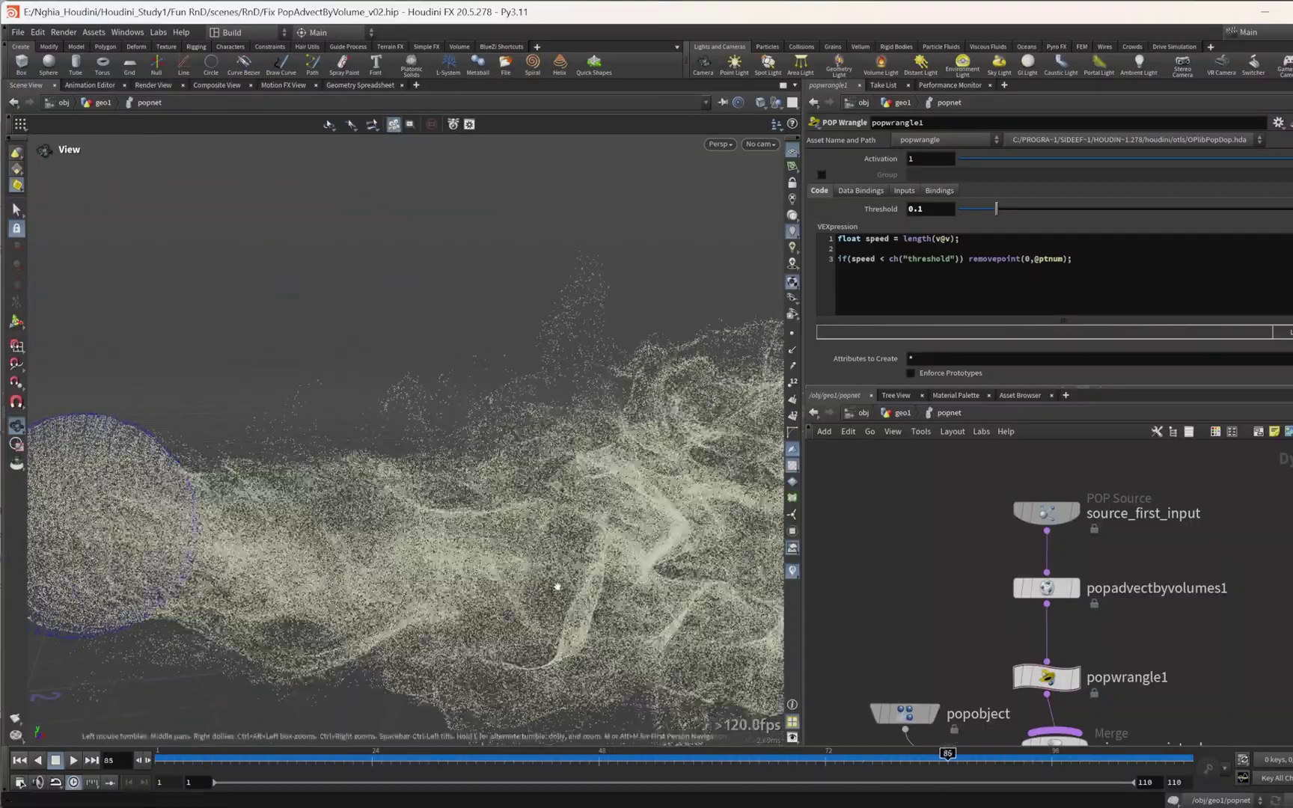
# Step: Replay the simulation from the start with the whole particle stream in view and stop at frame 57
pyautogui.moveTo(558, 586); pyautogui.dragTo(428, 535)
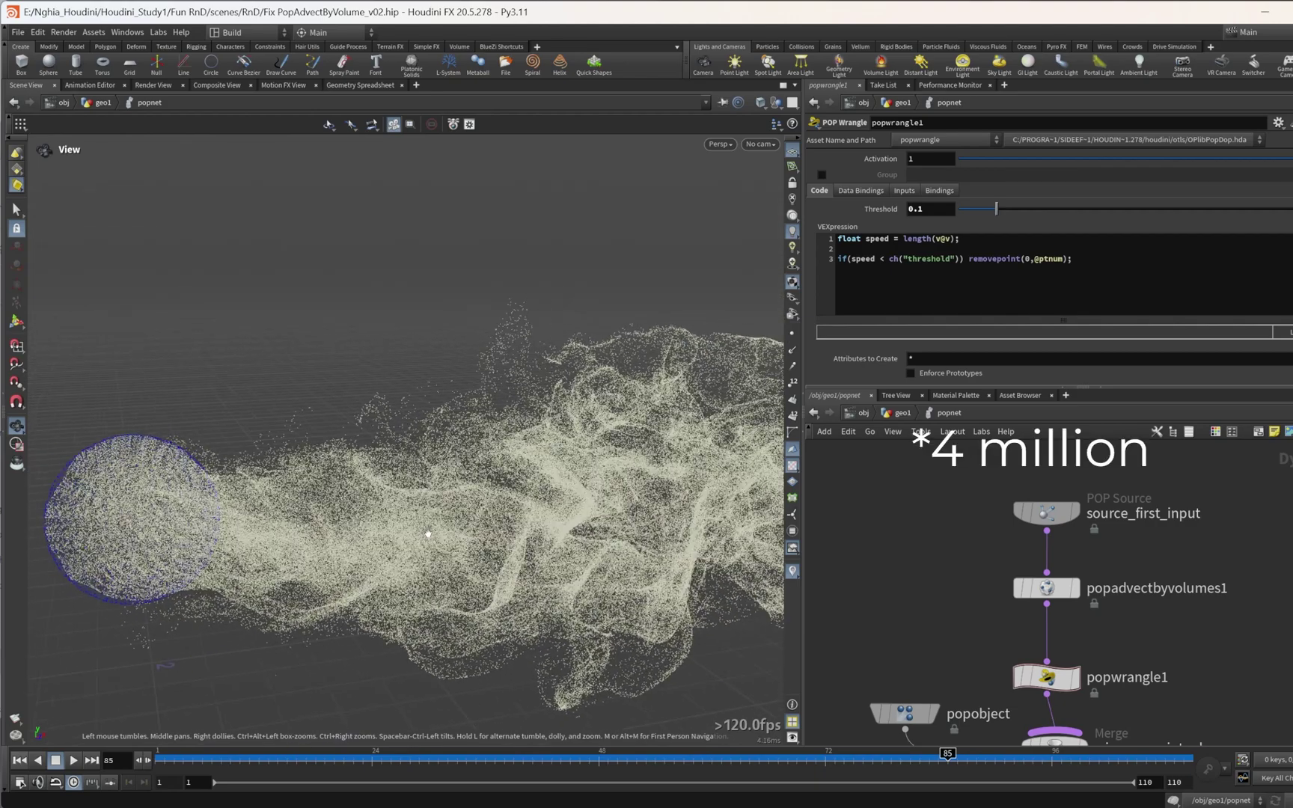
pyautogui.moveTo(157, 760); pyautogui.dragTo(883, 778)
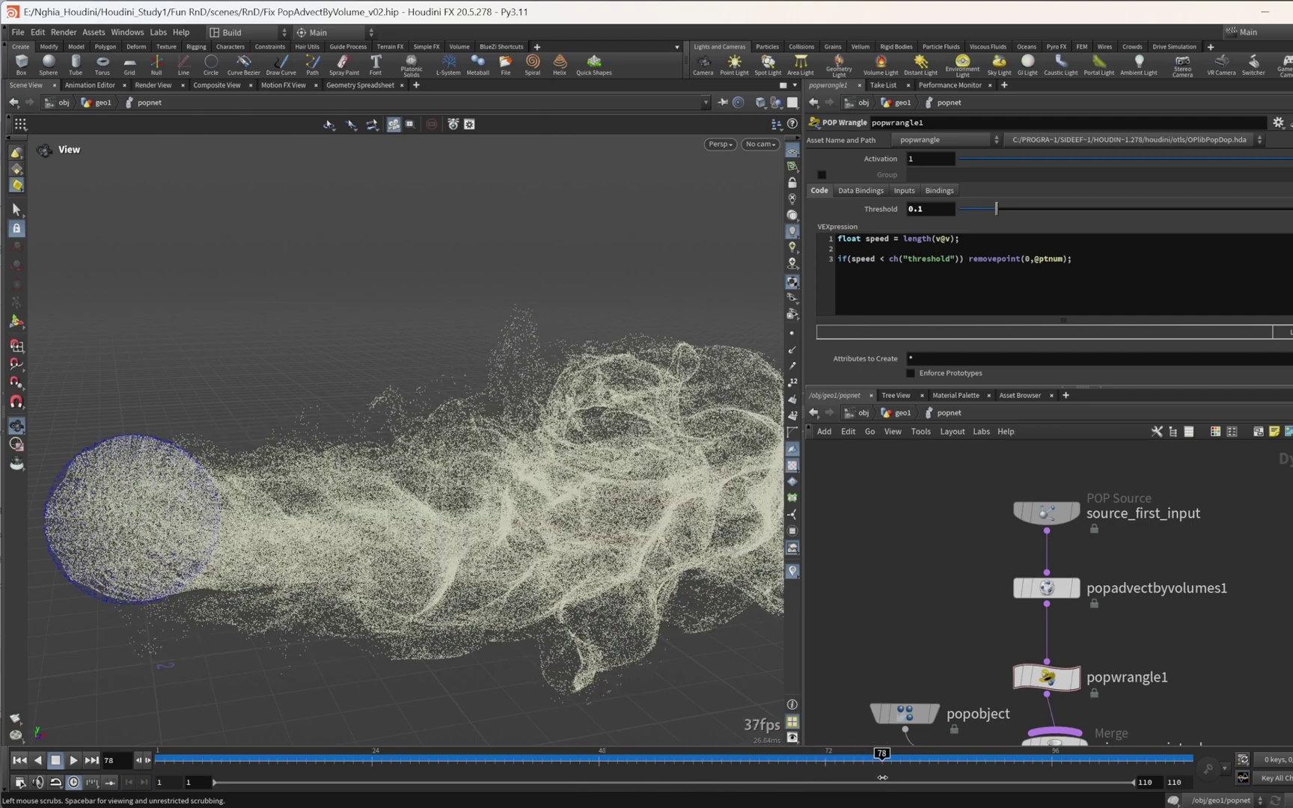
pyautogui.moveTo(232, 704); pyautogui.dragTo(169, 709)
pyautogui.moveTo(170, 760); pyautogui.dragTo(154, 762)
pyautogui.click(76, 762)
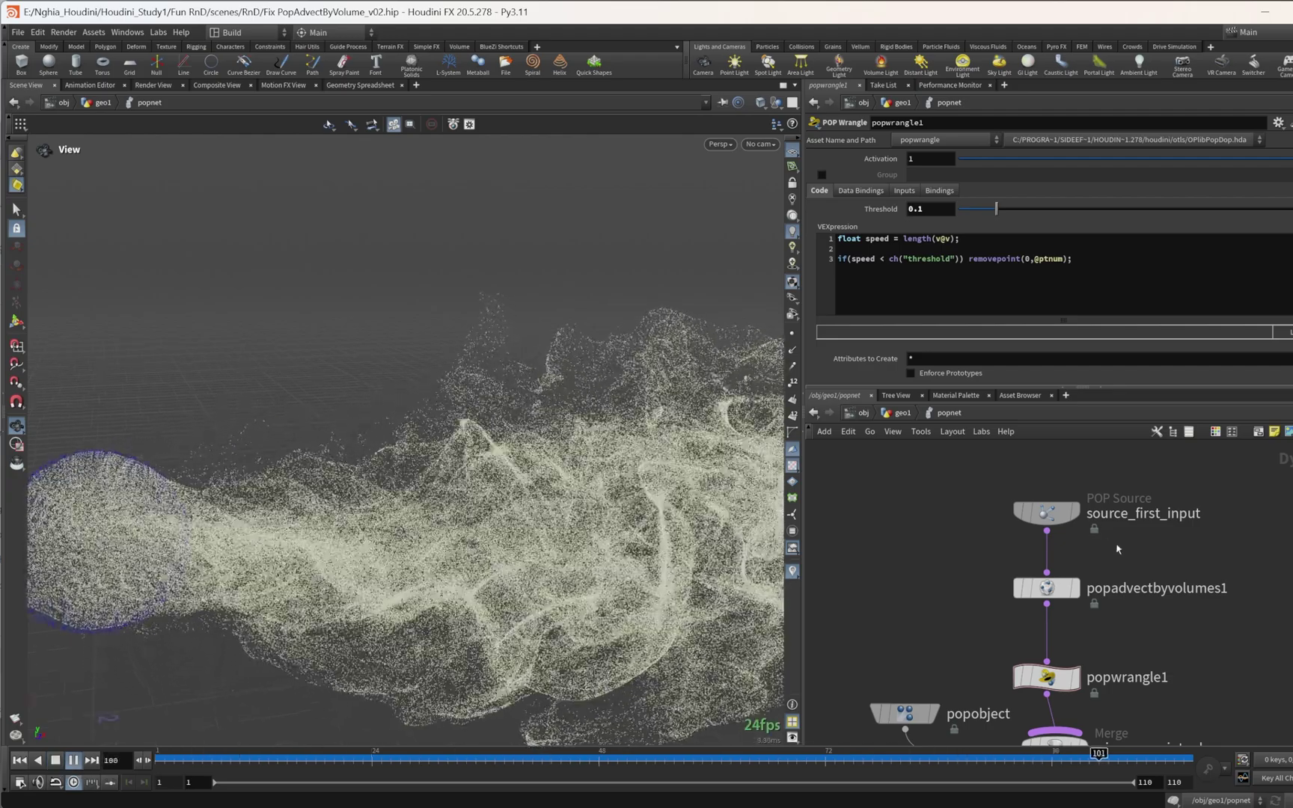
pyautogui.scroll(-3, 1116, 569)
pyautogui.scroll(2, 1116, 569)
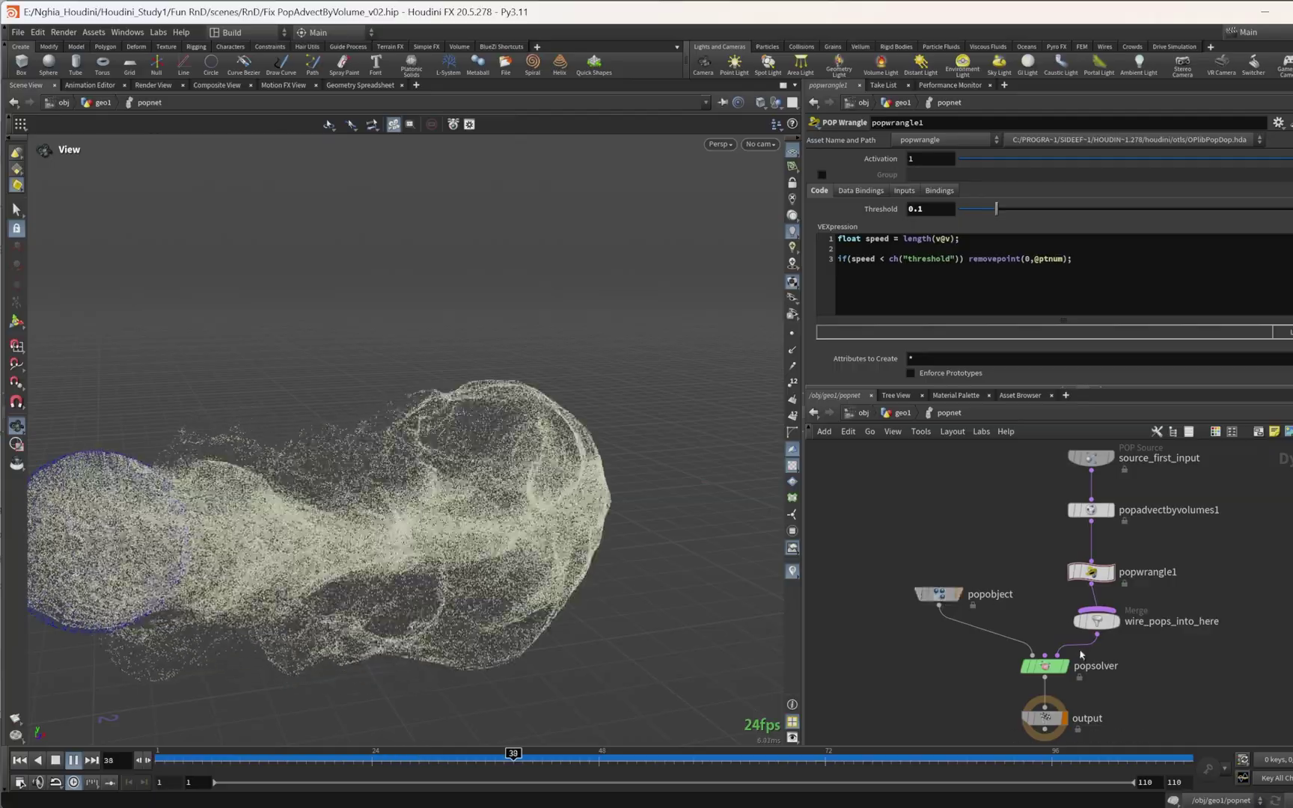
pyautogui.moveTo(846, 761); pyautogui.dragTo(684, 787)
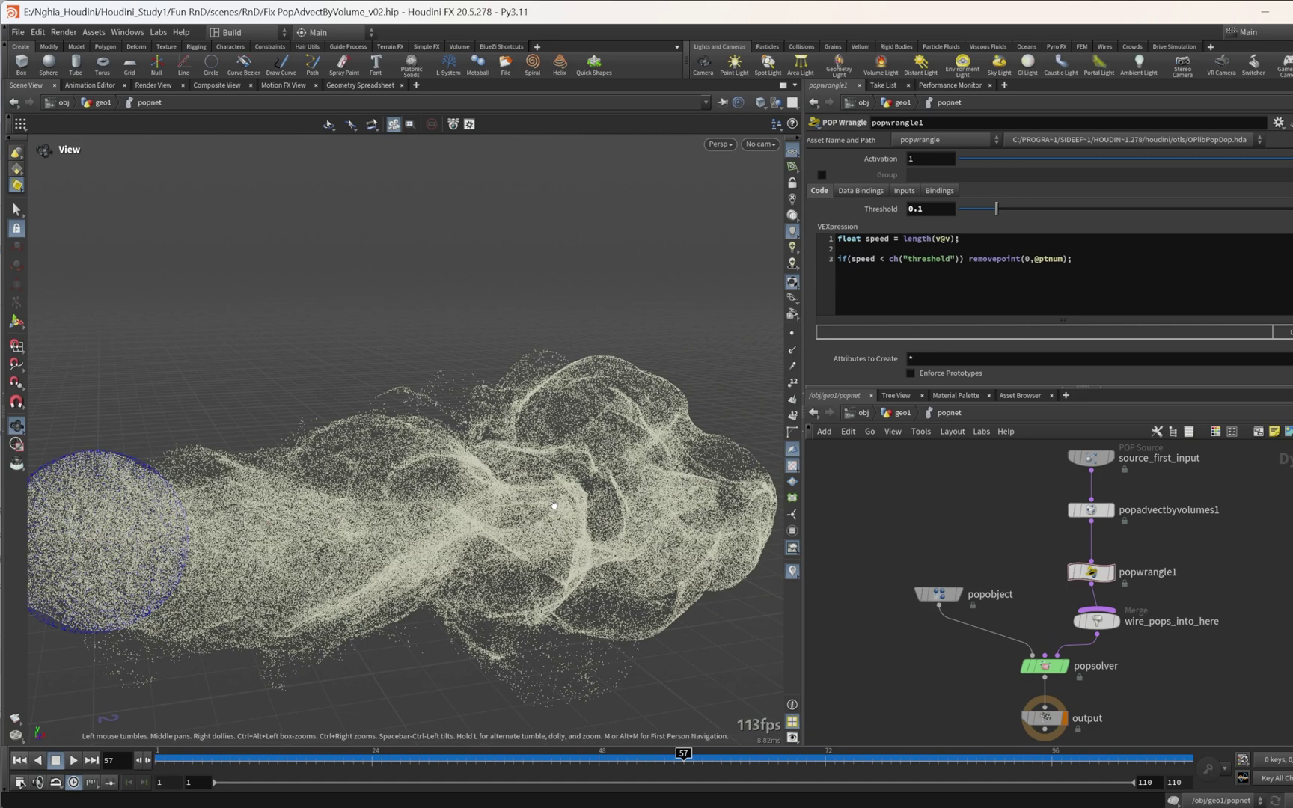
# Step: Examine the particles around the source sphere at frame 57 from several angles
pyautogui.moveTo(412, 528); pyautogui.dragTo(361, 537)
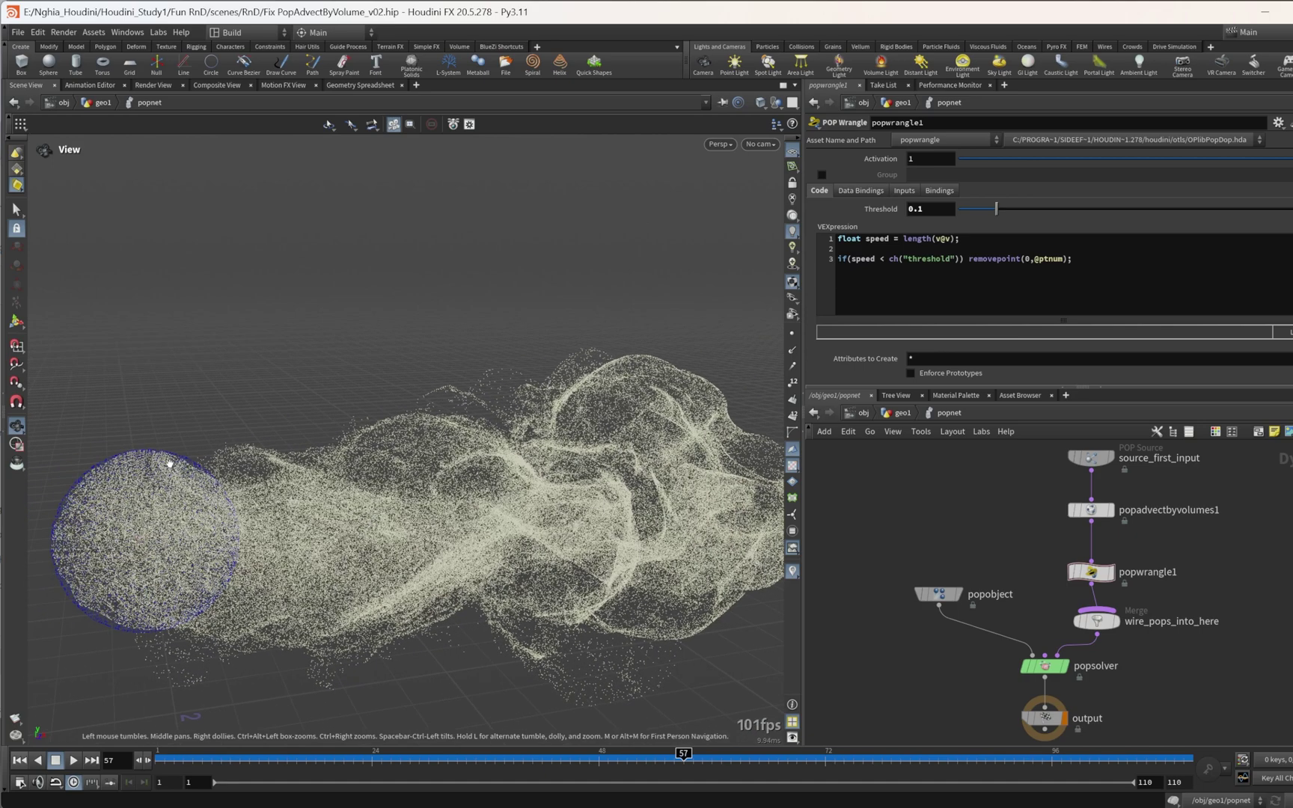
pyautogui.moveTo(118, 462); pyautogui.dragTo(218, 477)
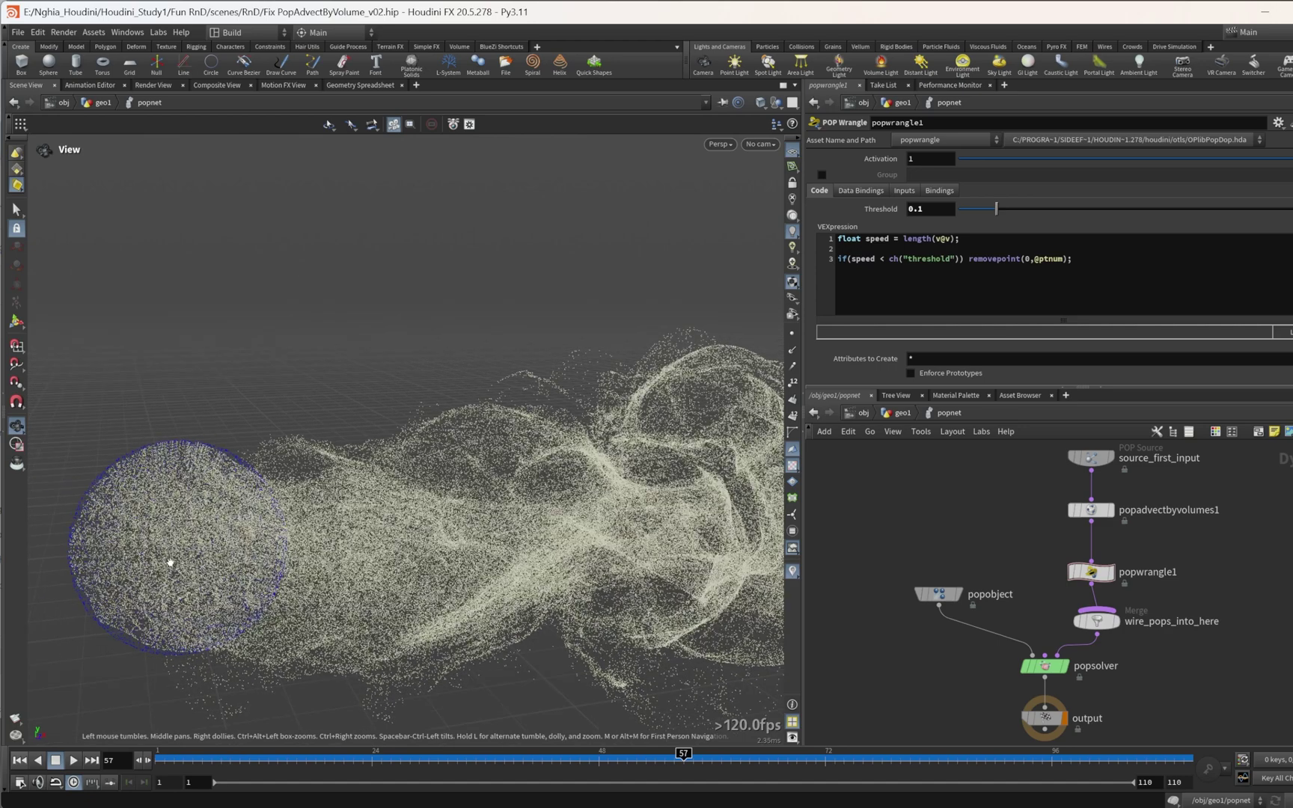
pyautogui.moveTo(268, 530); pyautogui.dragTo(258, 555)
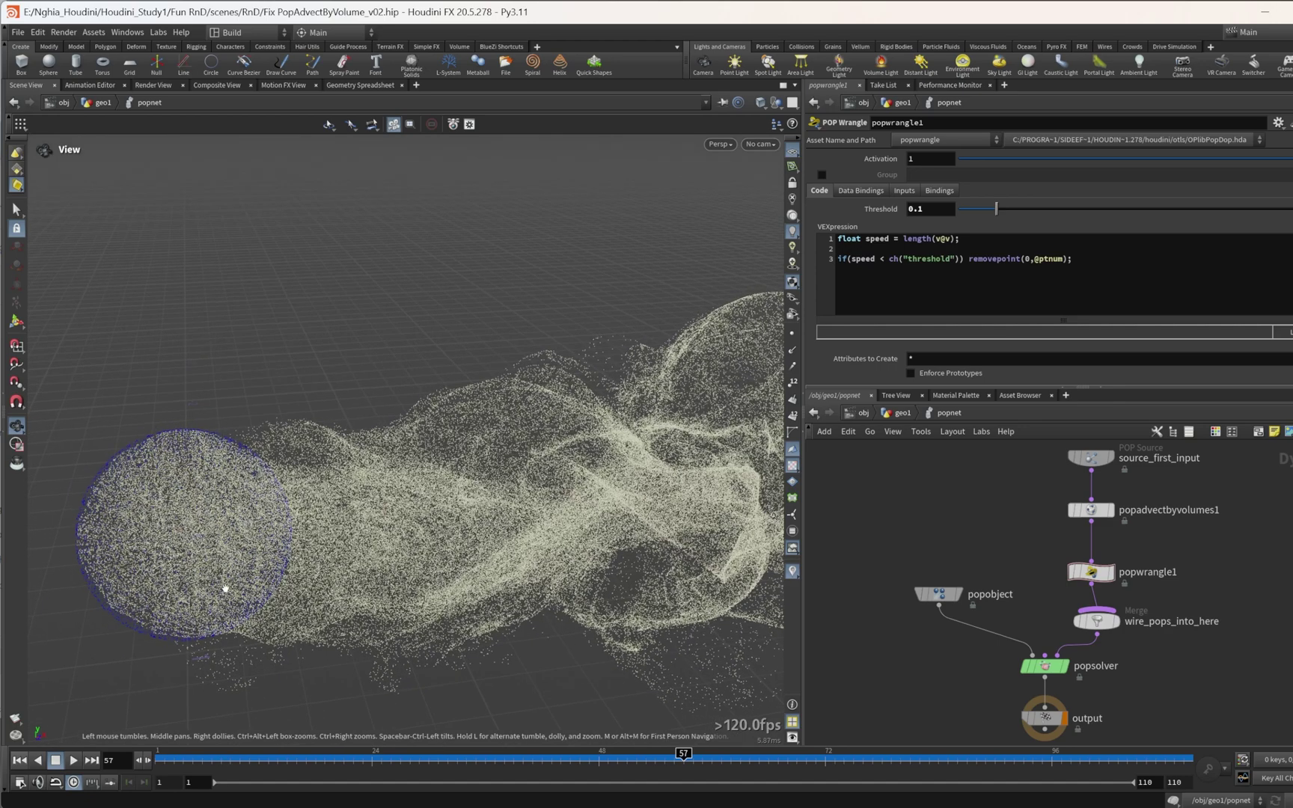
# Step: Select source_first_input, popadvectbyvolumes1 and popwrangle1 and line them up above the wire_pops_into_here merge
pyautogui.scroll(-3, 989, 558)
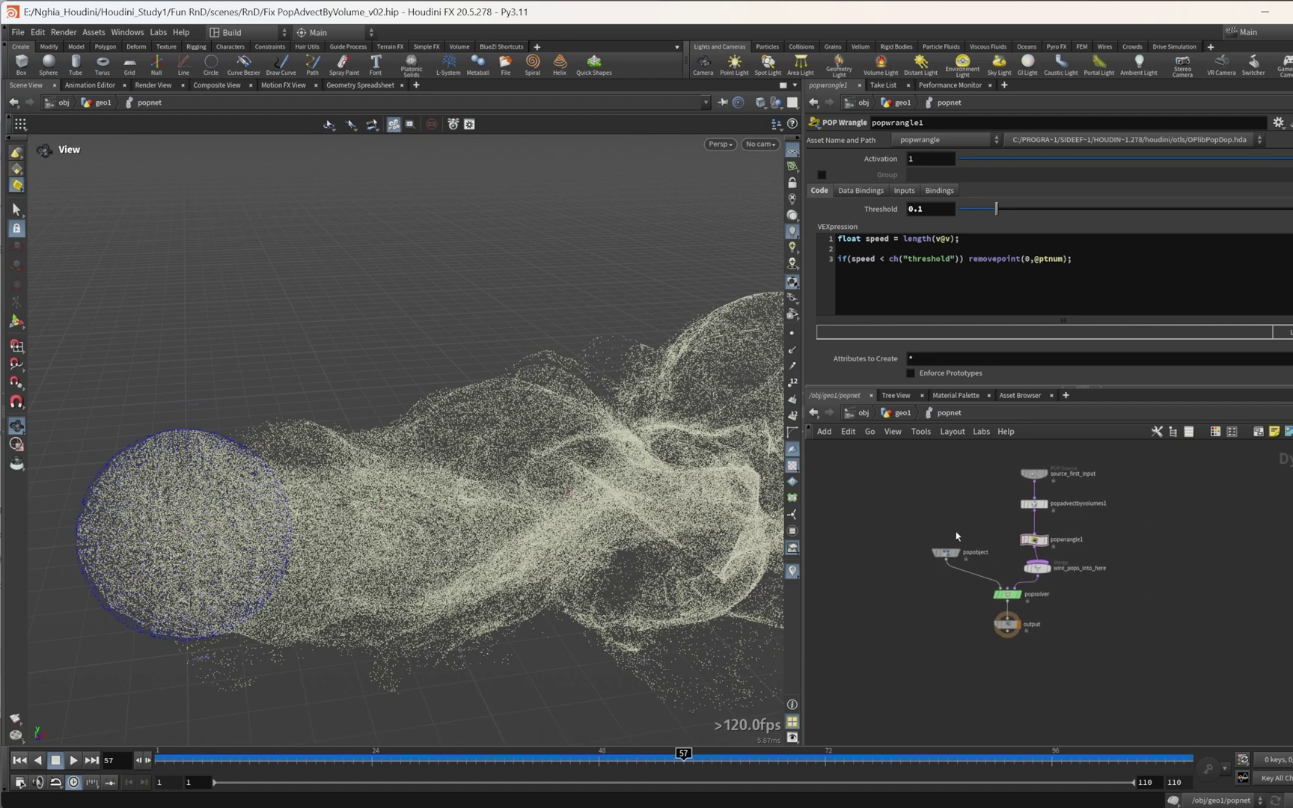
pyautogui.scroll(3, 984, 555)
pyautogui.scroll(-2, 972, 552)
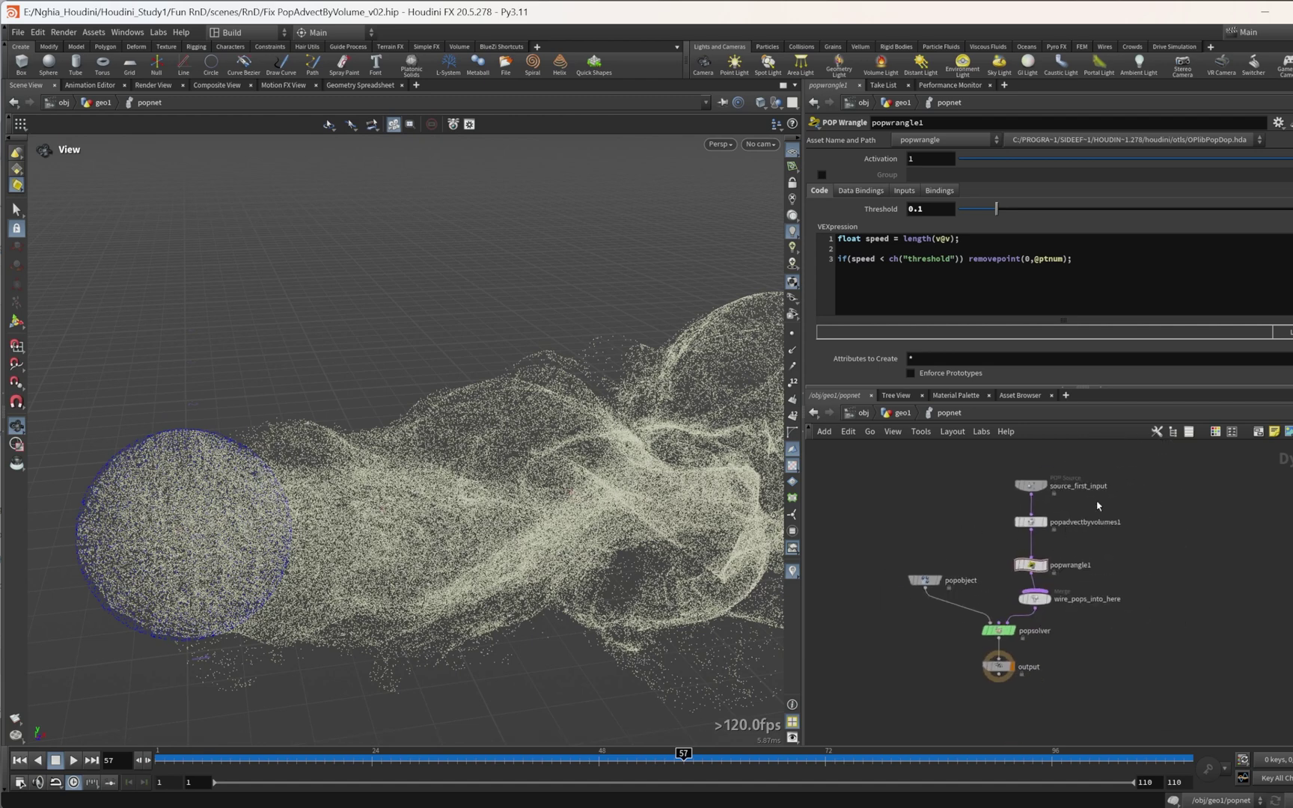
pyautogui.moveTo(1072, 473); pyautogui.dragTo(1036, 566)
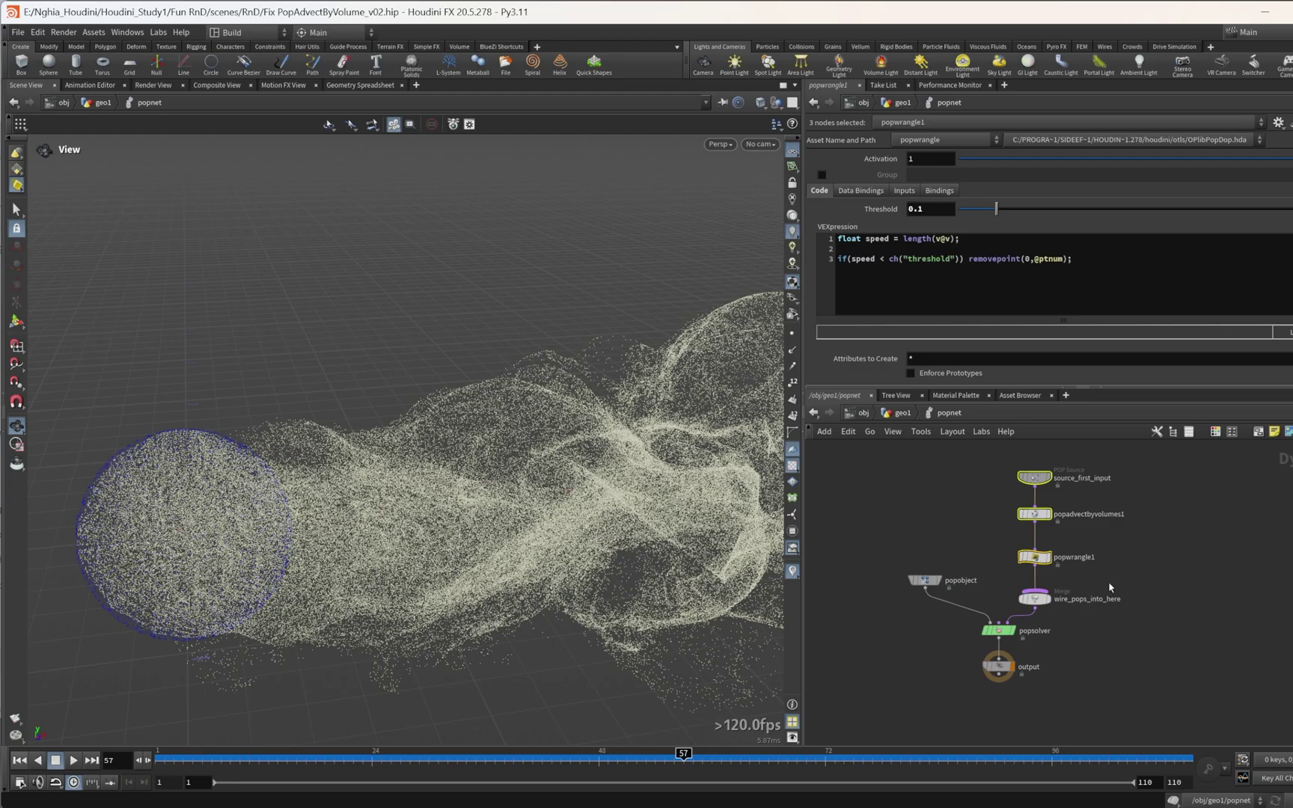
# Step: Switch to Paint and circle the groups of red dots outside the smoke in green
pyautogui.hotkey('alt', 'Tab')
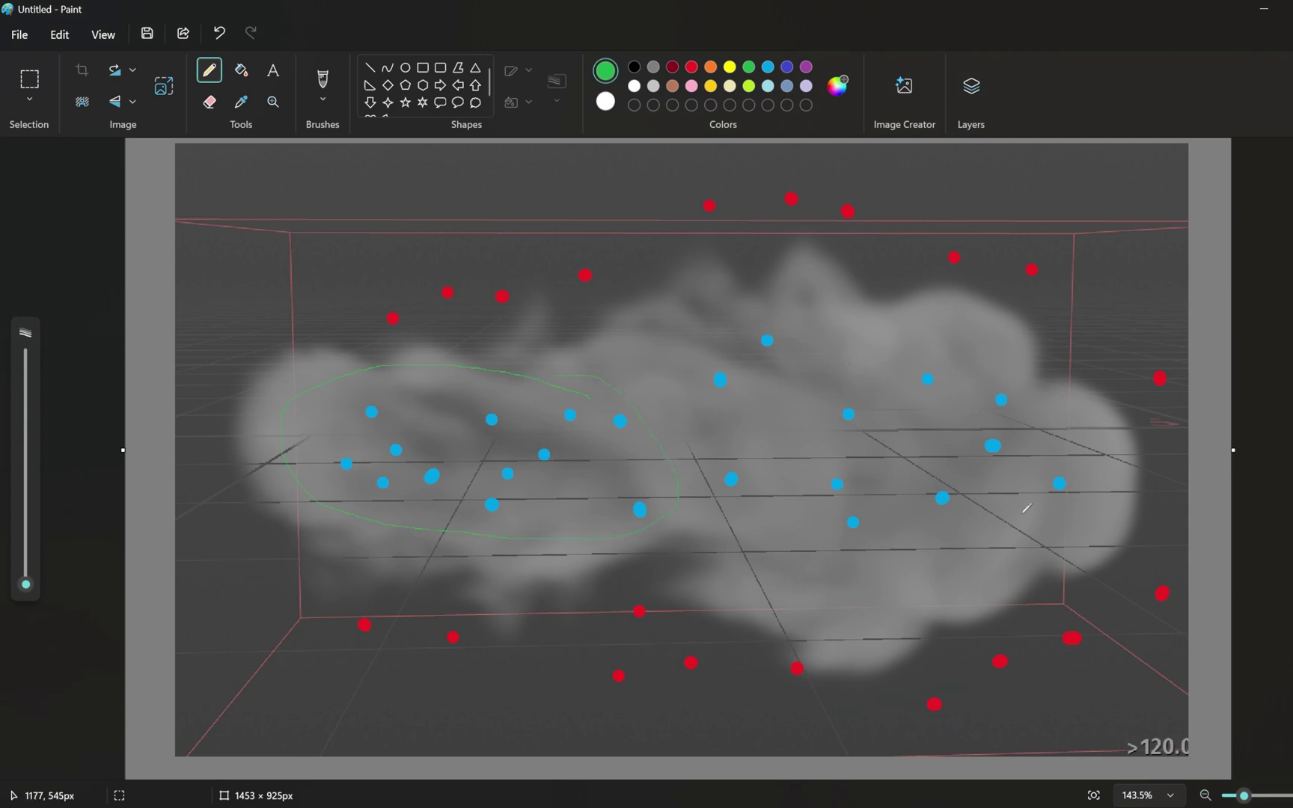
pyautogui.moveTo(609, 241)
pyautogui.mouseDown()
pyautogui.moveTo(587, 235)
pyautogui.moveTo(419, 338)
pyautogui.moveTo(589, 263)
pyautogui.mouseUp()
pyautogui.moveTo(762, 169)
pyautogui.mouseDown()
pyautogui.moveTo(673, 182)
pyautogui.moveTo(854, 286)
pyautogui.moveTo(1106, 280)
pyautogui.moveTo(1010, 199)
pyautogui.moveTo(752, 156)
pyautogui.mouseUp()
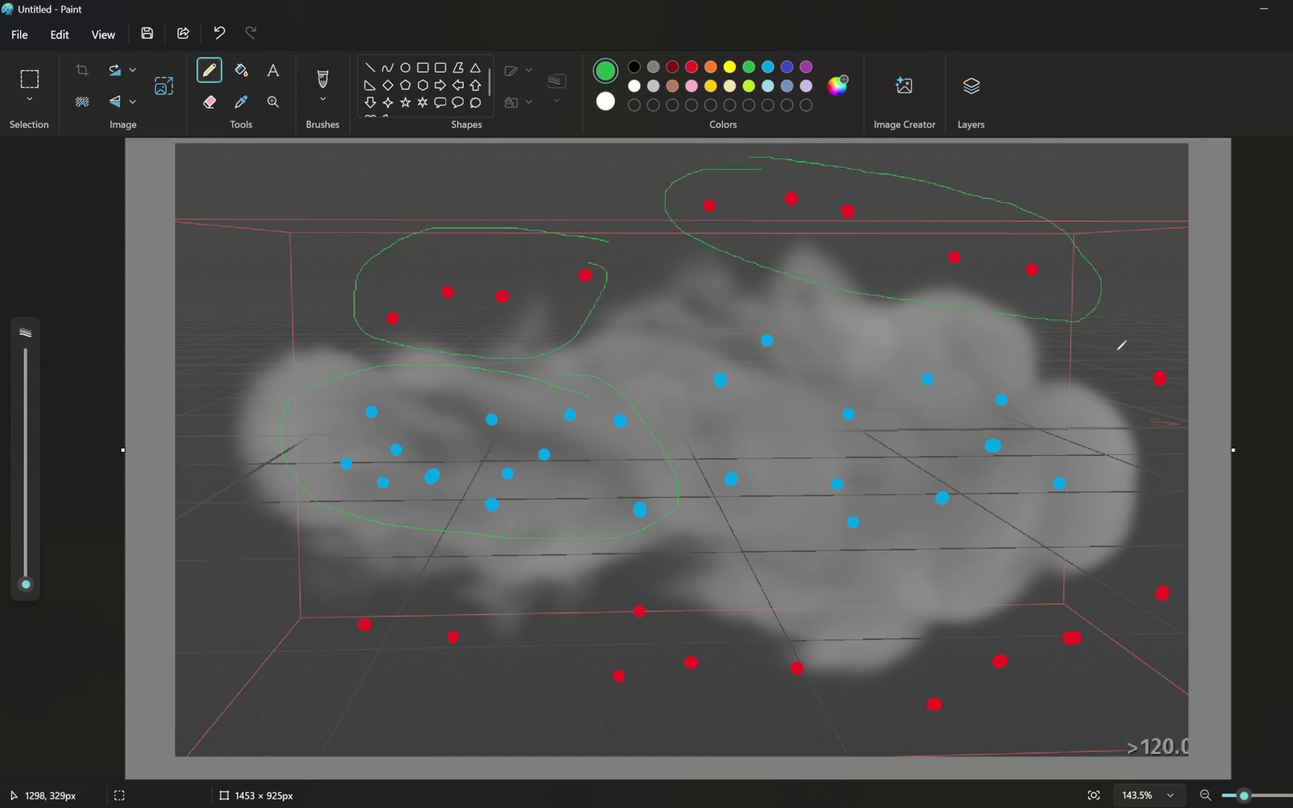
pyautogui.moveTo(1143, 322)
pyautogui.mouseDown()
pyautogui.moveTo(1103, 409)
pyautogui.moveTo(1197, 591)
pyautogui.moveTo(1085, 338)
pyautogui.mouseUp()
# Step: Undo all the green circles drawn around the red and blue dots
pyautogui.hotkey('ctrl', 'z')
pyautogui.hotkey('ctrl', 'z')
pyautogui.hotkey('ctrl', 'z')
pyautogui.hotkey('ctrl', 'z')
pyautogui.hotkey('ctrl', 'z')
pyautogui.hotkey('ctrl', 'z')
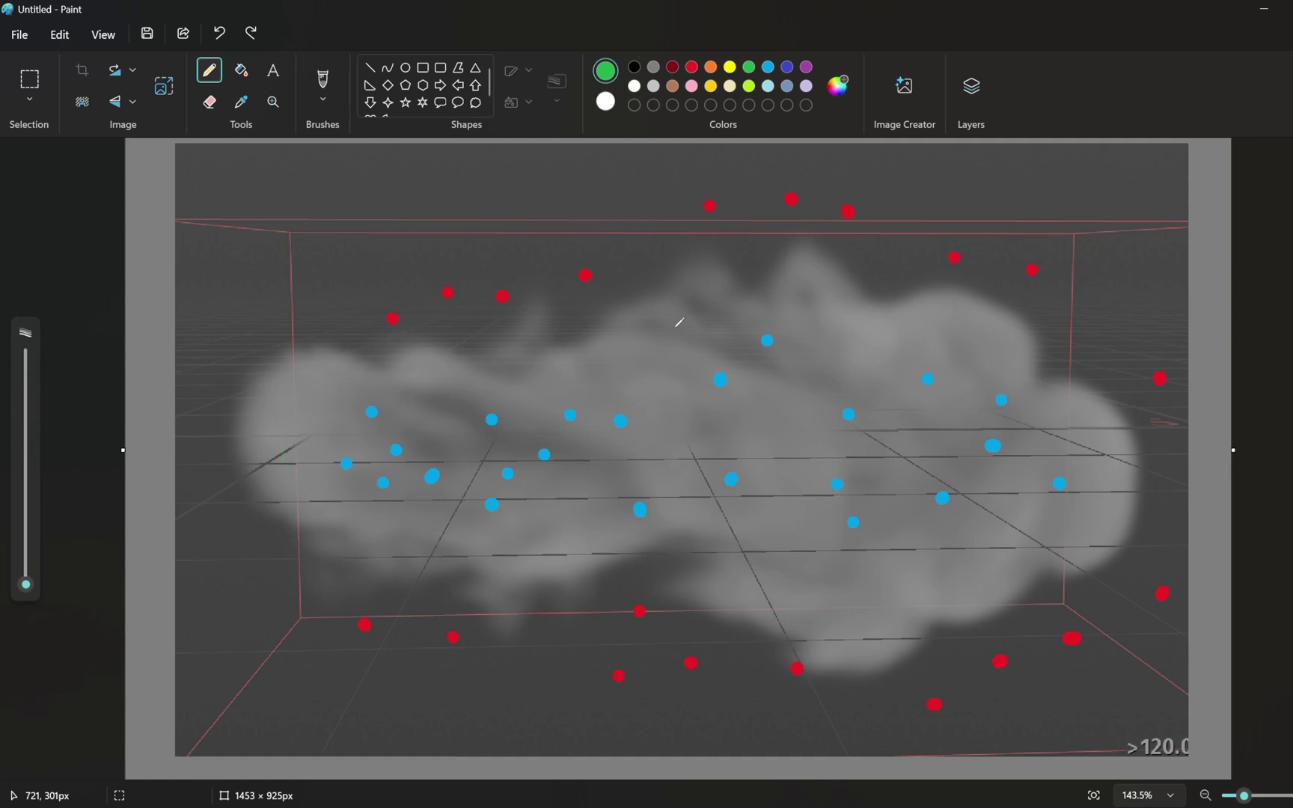
pyautogui.keyDown('ctrl'); pyautogui.scroll(1, 519, 310); pyautogui.keyUp('ctrl')
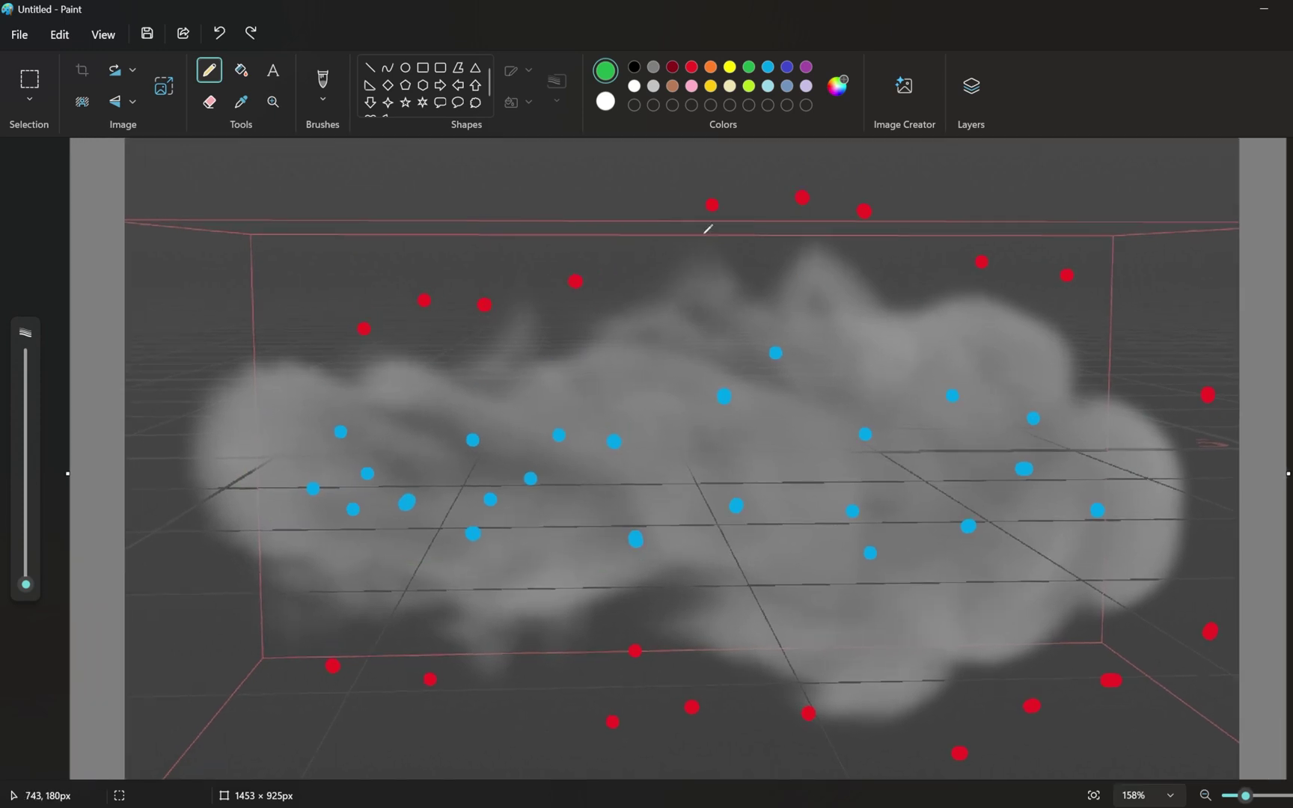
# Step: Circle the red dots above the smoke and the blue dots inside it with green outlines
pyautogui.moveTo(890, 180)
pyautogui.mouseDown()
pyautogui.moveTo(809, 174)
pyautogui.moveTo(355, 265)
pyautogui.moveTo(517, 355)
pyautogui.moveTo(958, 242)
pyautogui.moveTo(701, 387)
pyautogui.moveTo(335, 392)
pyautogui.moveTo(808, 588)
pyautogui.mouseUp()
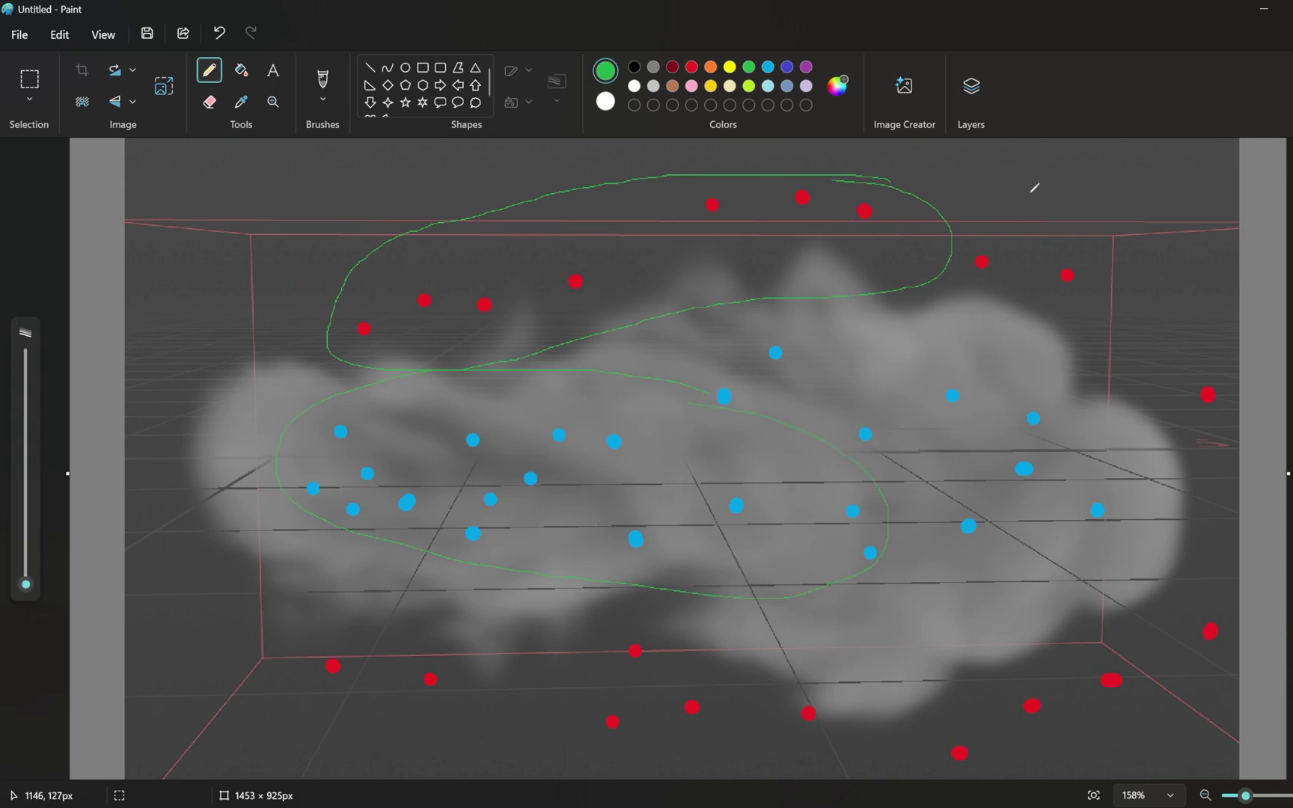
pyautogui.keyDown('ctrl'); pyautogui.scroll(1, 592, 317); pyautogui.keyUp('ctrl')
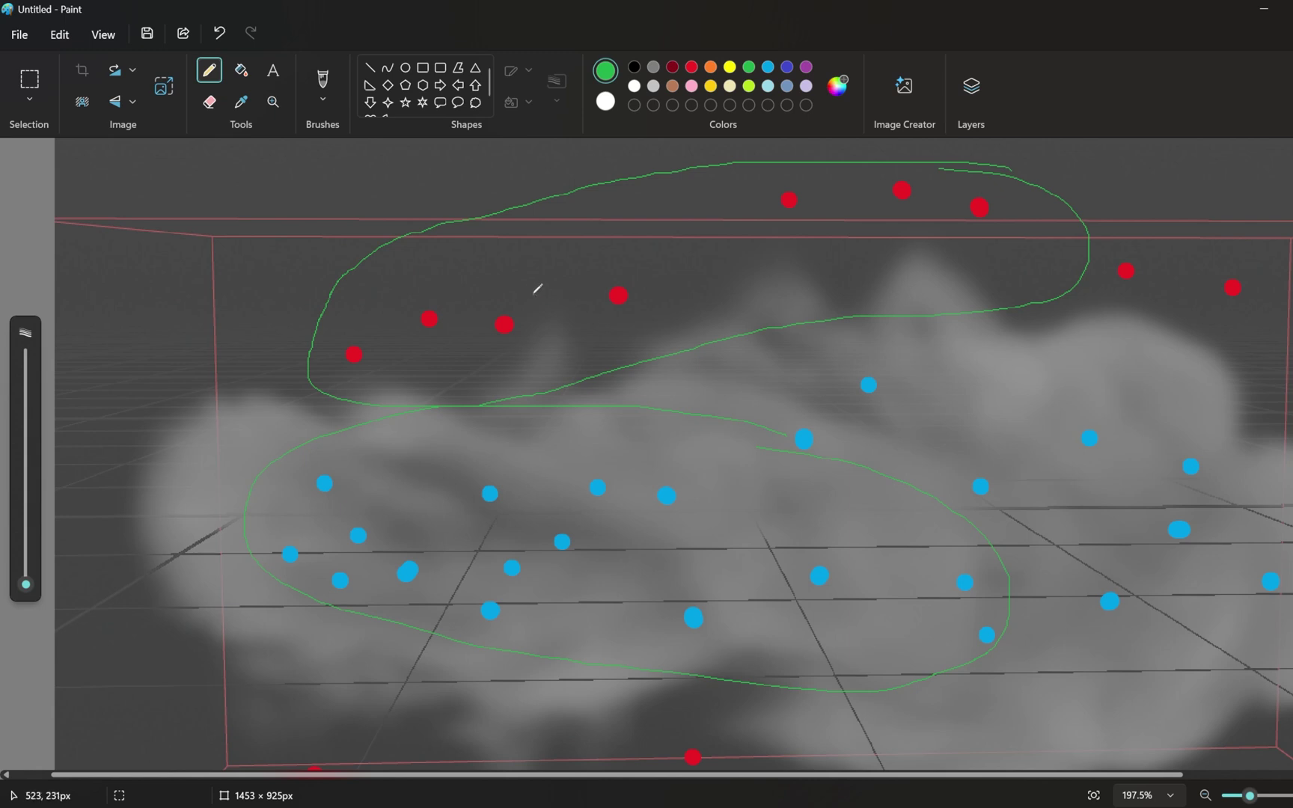
pyautogui.moveTo(622, 253)
pyautogui.mouseDown()
pyautogui.moveTo(332, 341)
pyautogui.moveTo(572, 247)
pyautogui.moveTo(523, 242)
pyautogui.mouseUp()
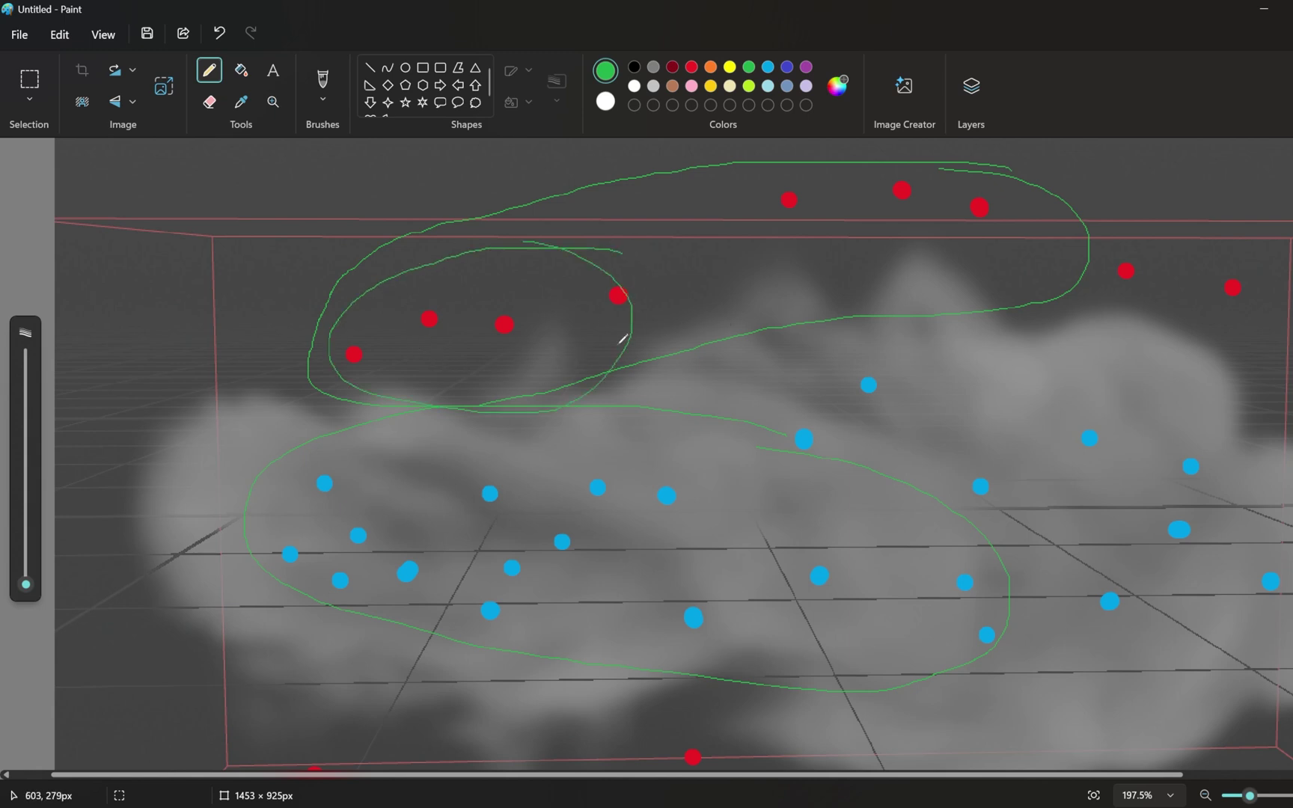
# Step: Undo the green outlines around the red and blue dots
pyautogui.hotkey('ctrl', 'z')
pyautogui.hotkey('ctrl', 'z')
pyautogui.hotkey('ctrl', 'z')
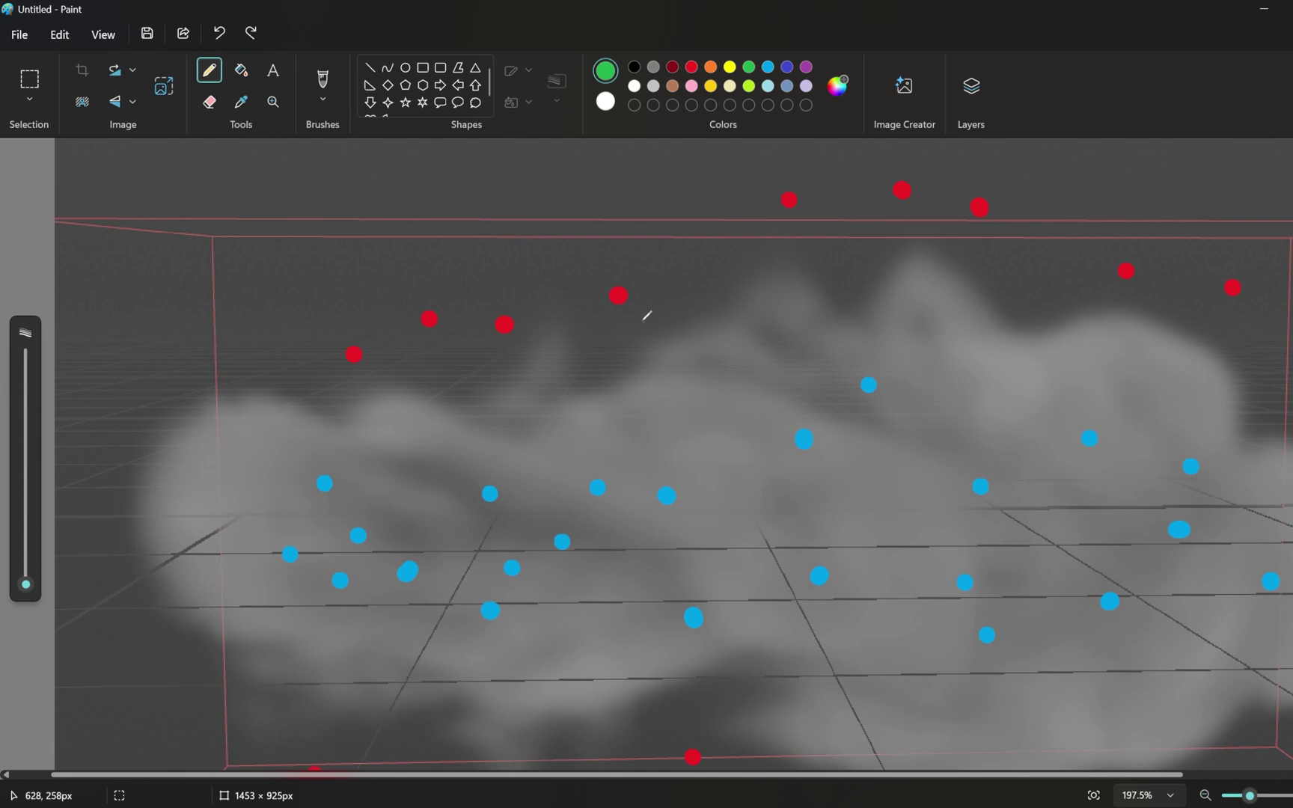
# Step: Draw a green arrow from a red dot to the smoke and outline the smoke's rounded left end with small outward arrows
pyautogui.moveTo(624, 306)
pyautogui.mouseDown()
pyautogui.moveTo(631, 345)
pyautogui.moveTo(651, 328)
pyautogui.mouseUp()
pyautogui.moveTo(322, 407)
pyautogui.mouseDown()
pyautogui.moveTo(237, 394)
pyautogui.moveTo(132, 484)
pyautogui.moveTo(193, 630)
pyautogui.moveTo(275, 687)
pyautogui.mouseUp()
pyautogui.moveTo(233, 374); pyautogui.dragTo(236, 395)
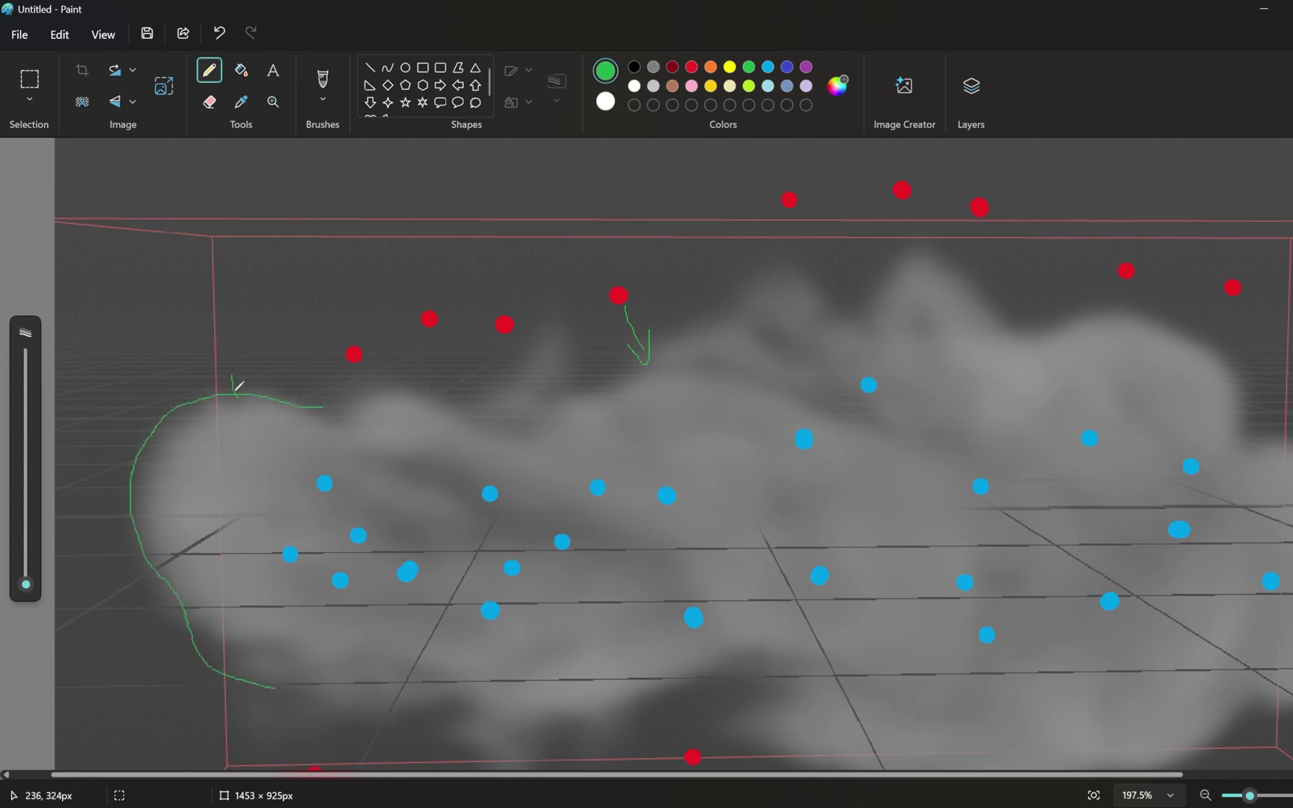
pyautogui.keyDown('ctrl'); pyautogui.scroll(-2, 453, 384); pyautogui.keyUp('ctrl')
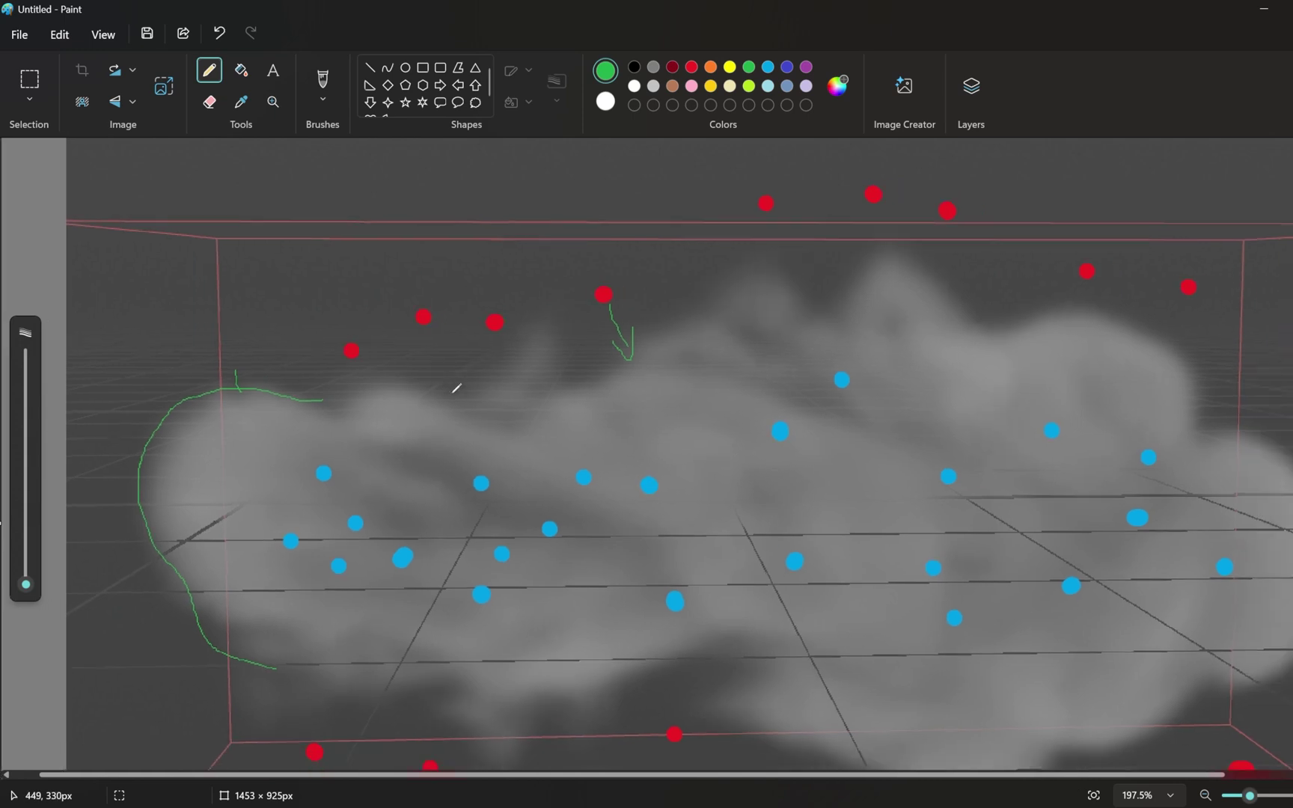
pyautogui.hotkey('ctrl', 'z')
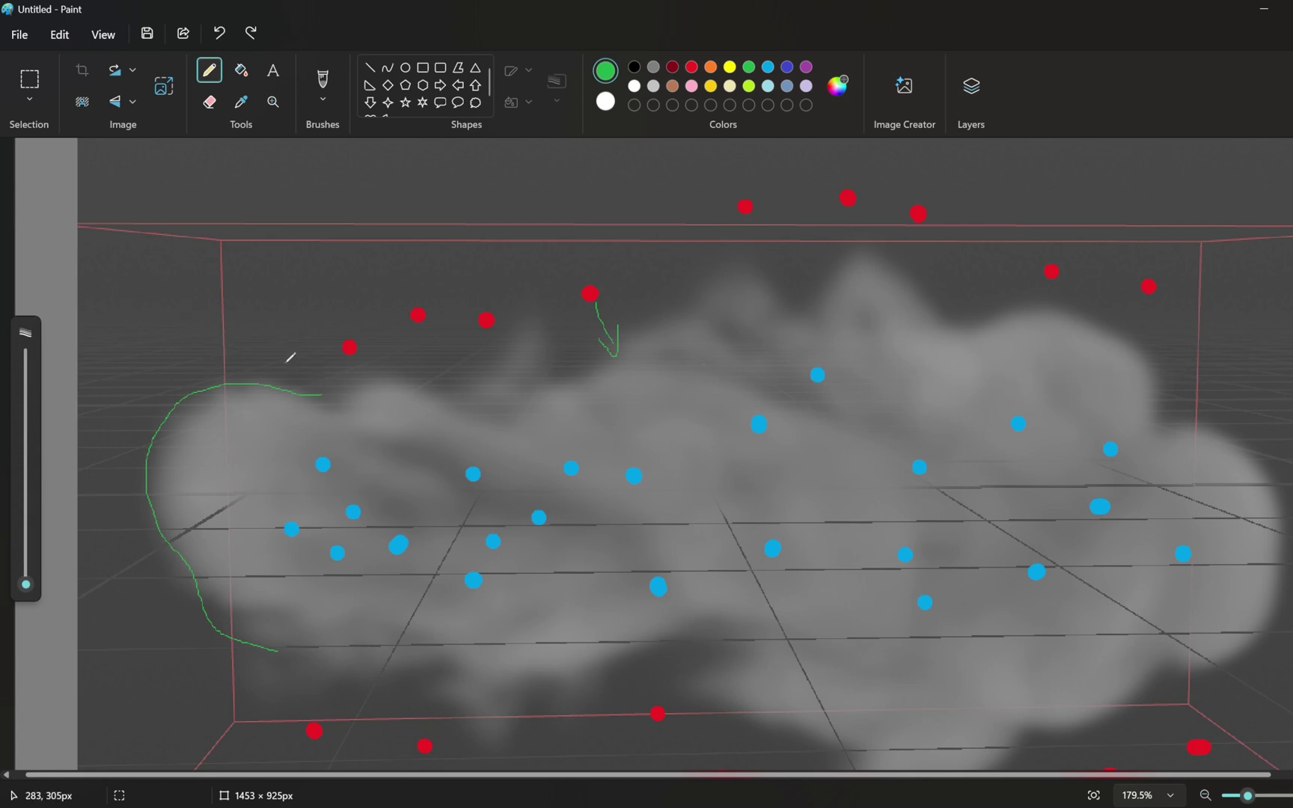
pyautogui.moveTo(231, 382)
pyautogui.mouseDown()
pyautogui.moveTo(235, 364)
pyautogui.moveTo(191, 378)
pyautogui.moveTo(187, 357)
pyautogui.moveTo(195, 374)
pyautogui.moveTo(142, 405)
pyautogui.moveTo(142, 390)
pyautogui.mouseUp()
pyautogui.moveTo(125, 437)
pyautogui.mouseDown()
pyautogui.moveTo(154, 448)
pyautogui.moveTo(134, 434)
pyautogui.mouseUp()
pyautogui.keyDown('ctrl'); pyautogui.scroll(1, 458, 313); pyautogui.keyUp('ctrl')
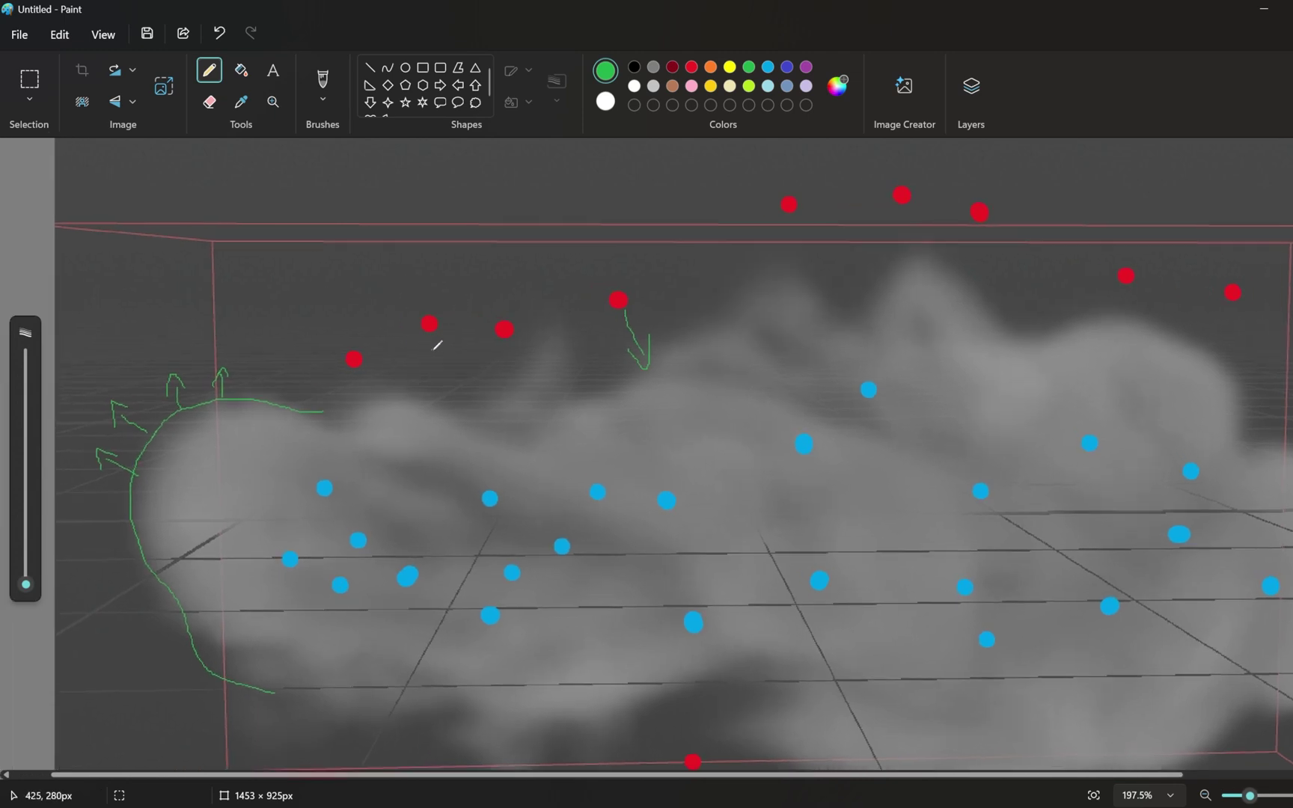
# Step: Draw up and down arrows near a red dot above the smoke and link them by a curved arrow to a handwritten "V + ="
pyautogui.keyDown('ctrl'); pyautogui.scroll(1, 441, 343); pyautogui.keyUp('ctrl')
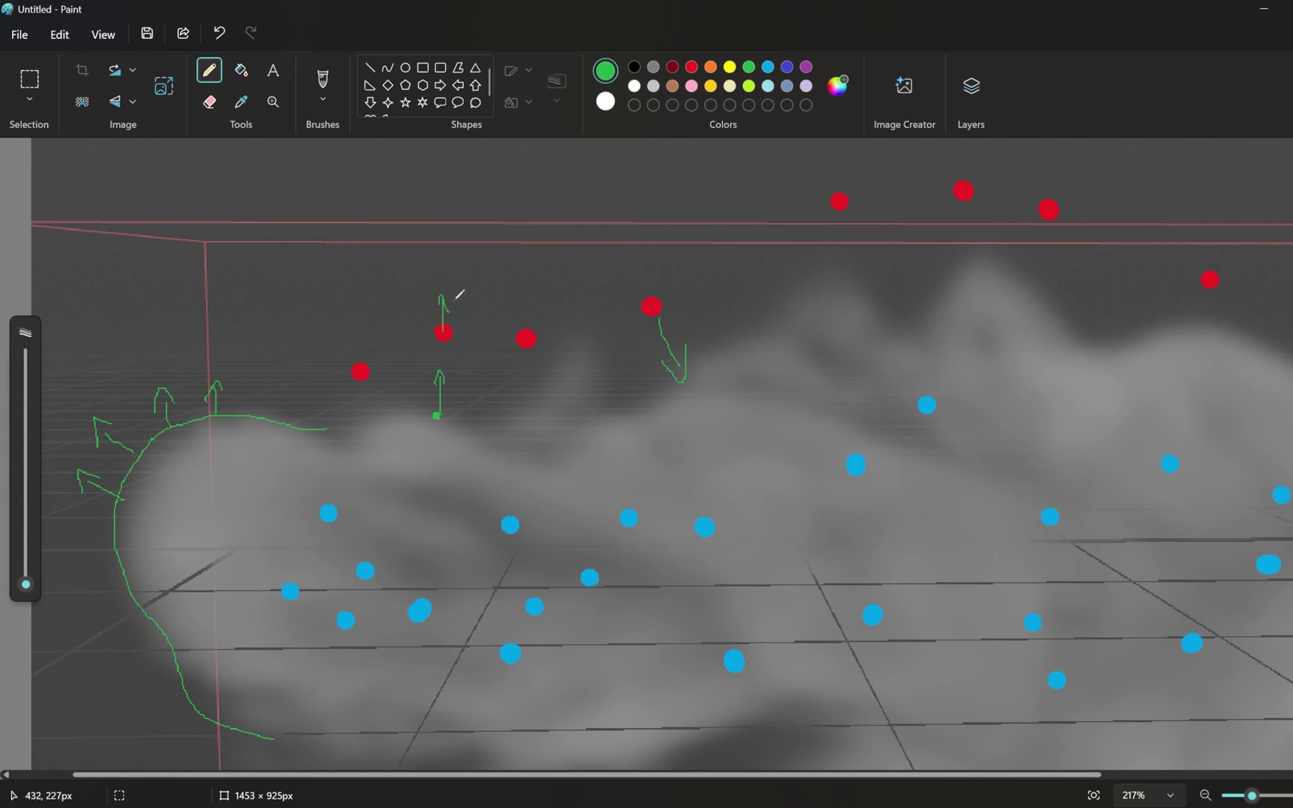
pyautogui.keyDown('ctrl'); pyautogui.scroll(2, 458, 326); pyautogui.keyUp('ctrl')
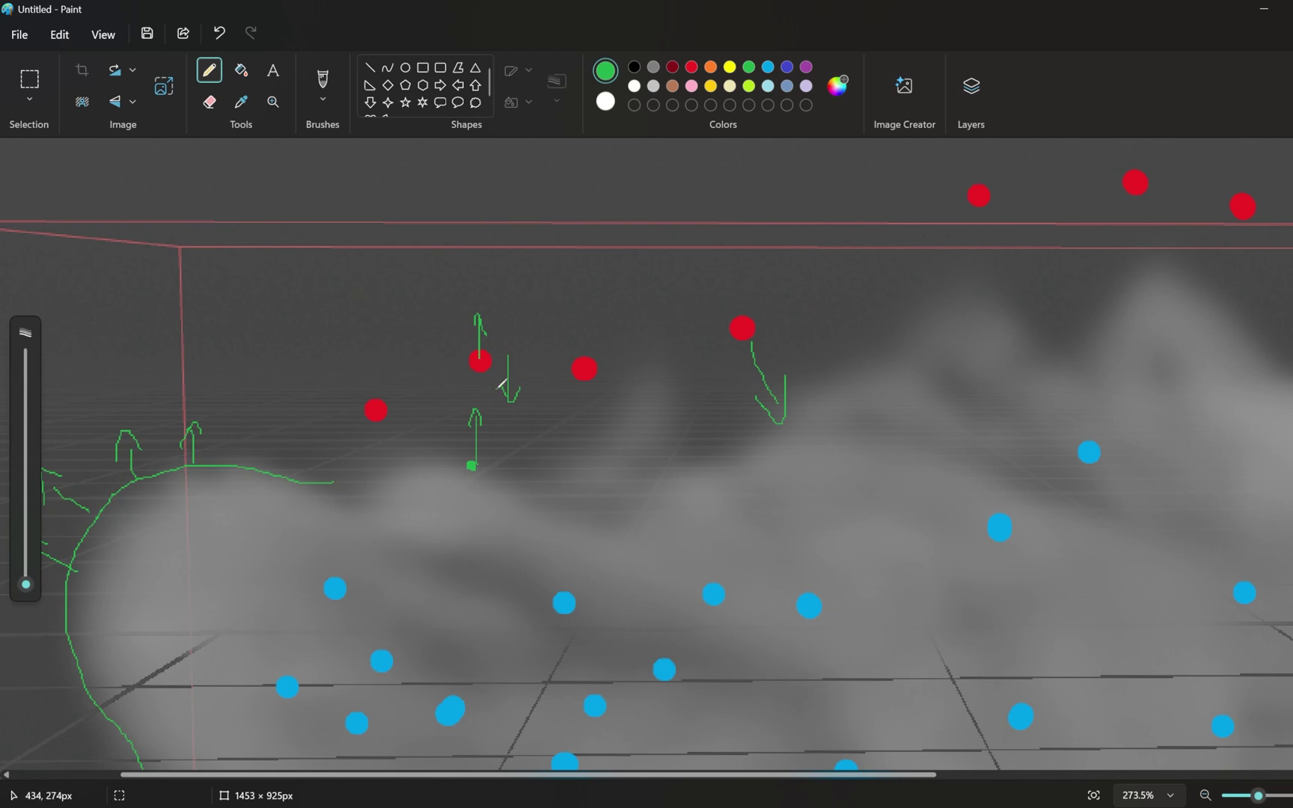
pyautogui.keyDown('ctrl'); pyautogui.scroll(-1, 165, 213); pyautogui.keyUp('ctrl')
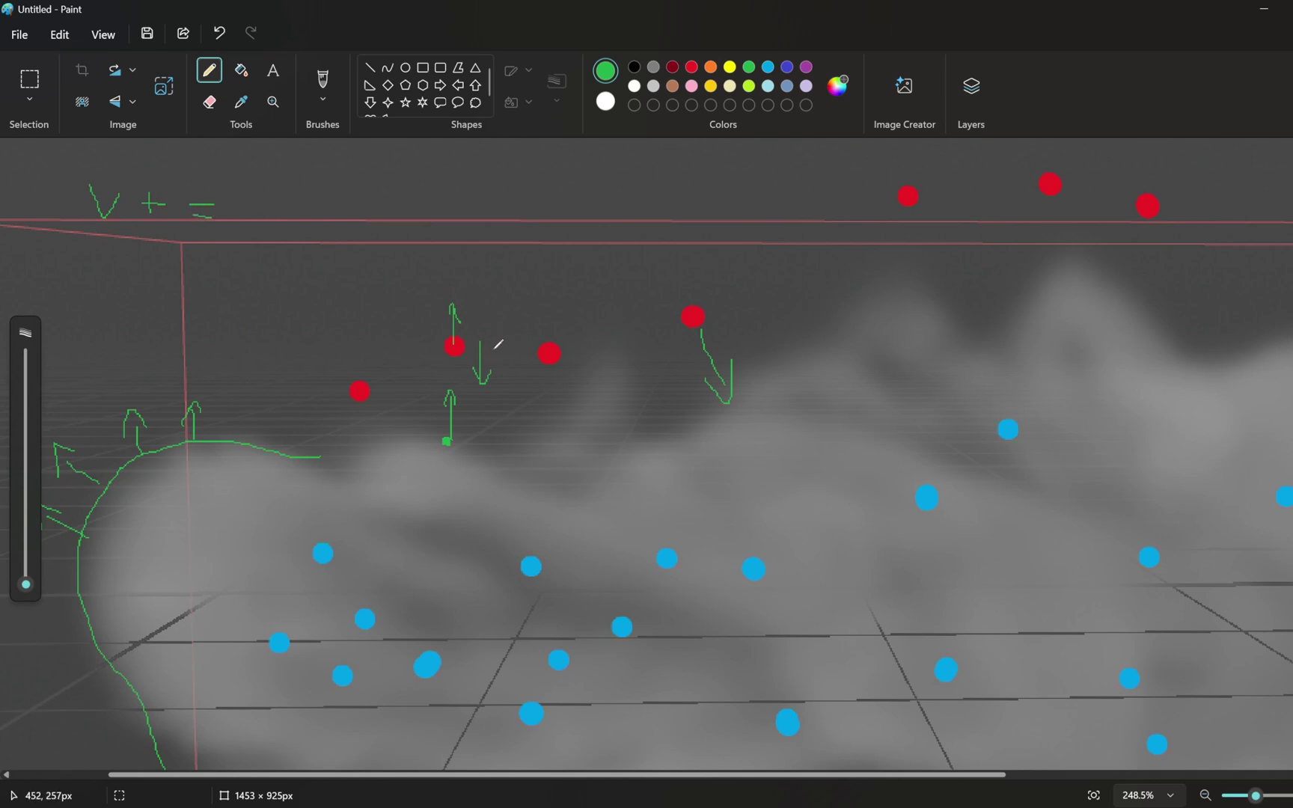
pyautogui.moveTo(522, 349); pyautogui.dragTo(337, 211)
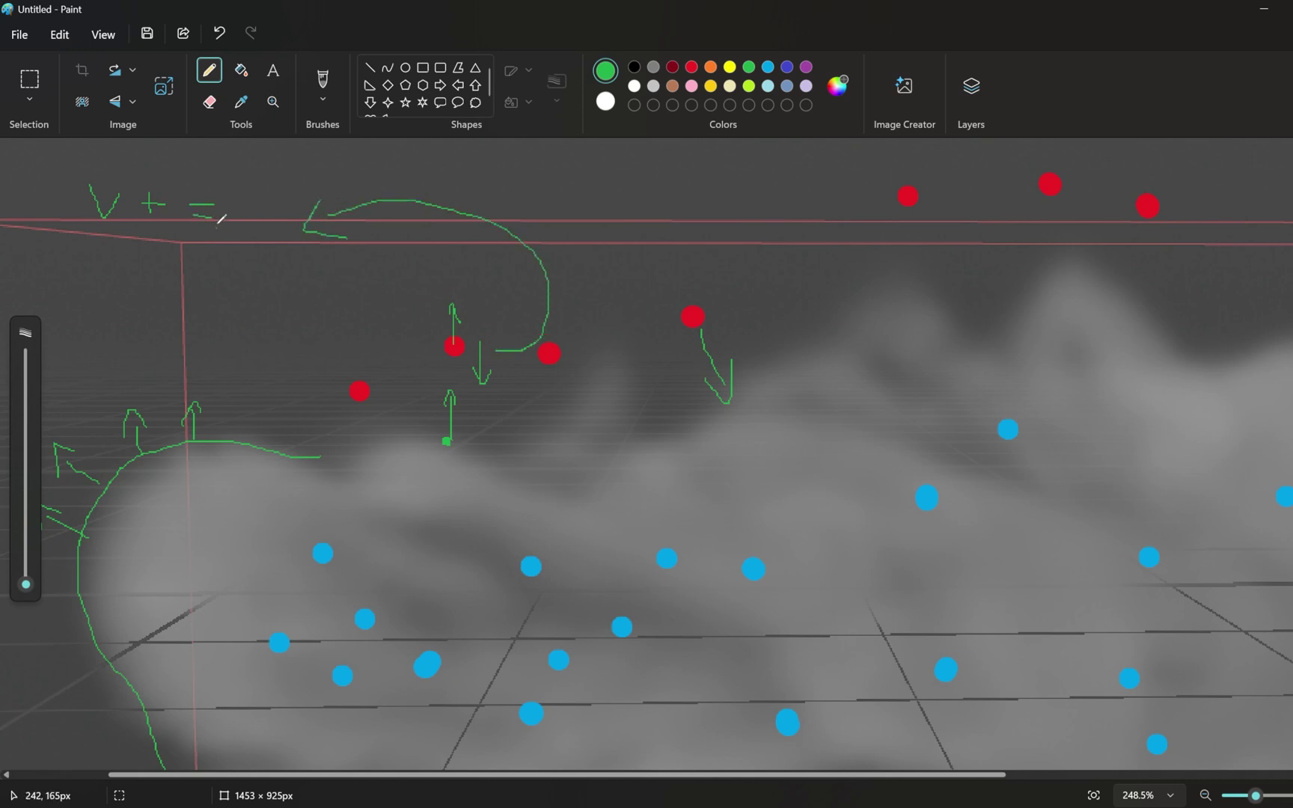
# Step: Circle the red dots above the smoke's right half in green and draw an arrow from them down into the smoke
pyautogui.keyDown('ctrl'); pyautogui.scroll(-1, 136, 191); pyautogui.keyUp('ctrl')
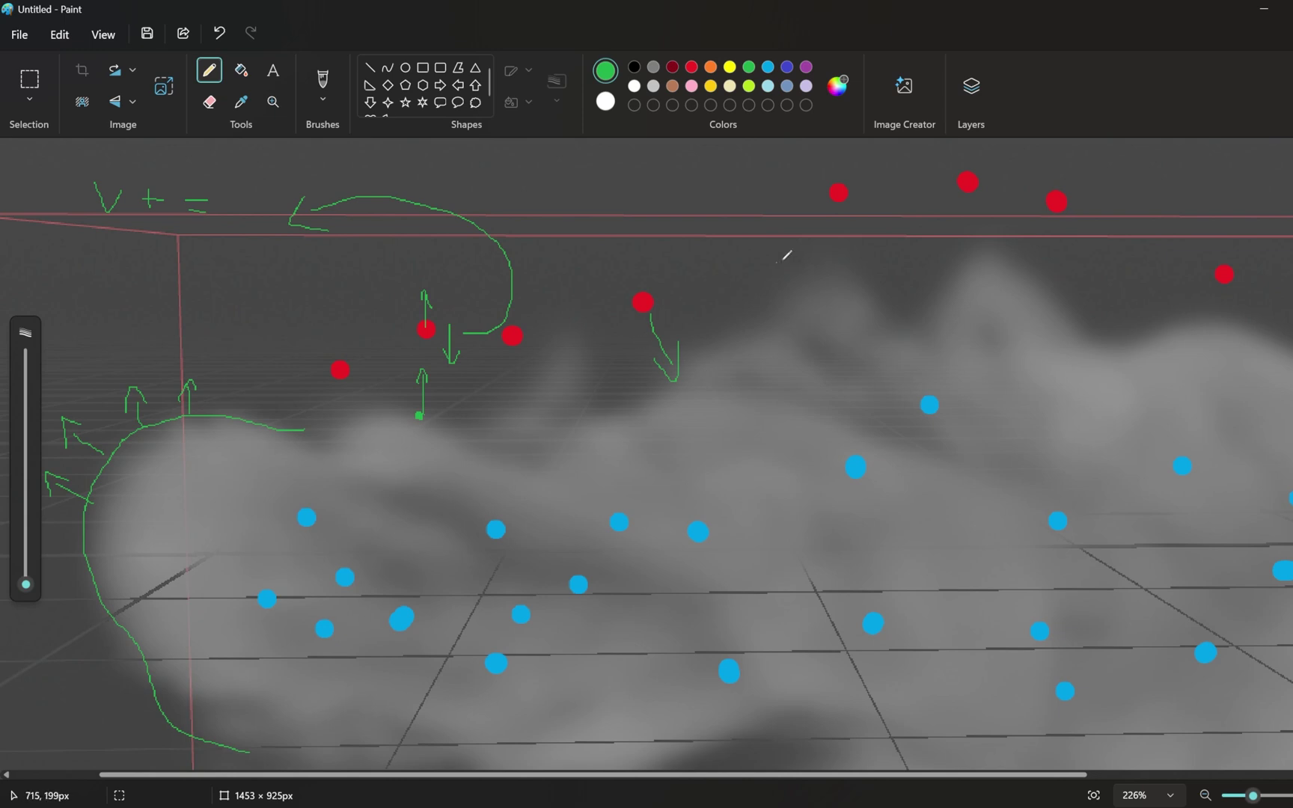
pyautogui.keyDown('ctrl'); pyautogui.scroll(-1, 1048, 236); pyautogui.keyUp('ctrl')
pyautogui.moveTo(1123, 174)
pyautogui.mouseDown()
pyautogui.moveTo(1091, 153)
pyautogui.moveTo(1062, 280)
pyautogui.moveTo(954, 137)
pyautogui.mouseUp()
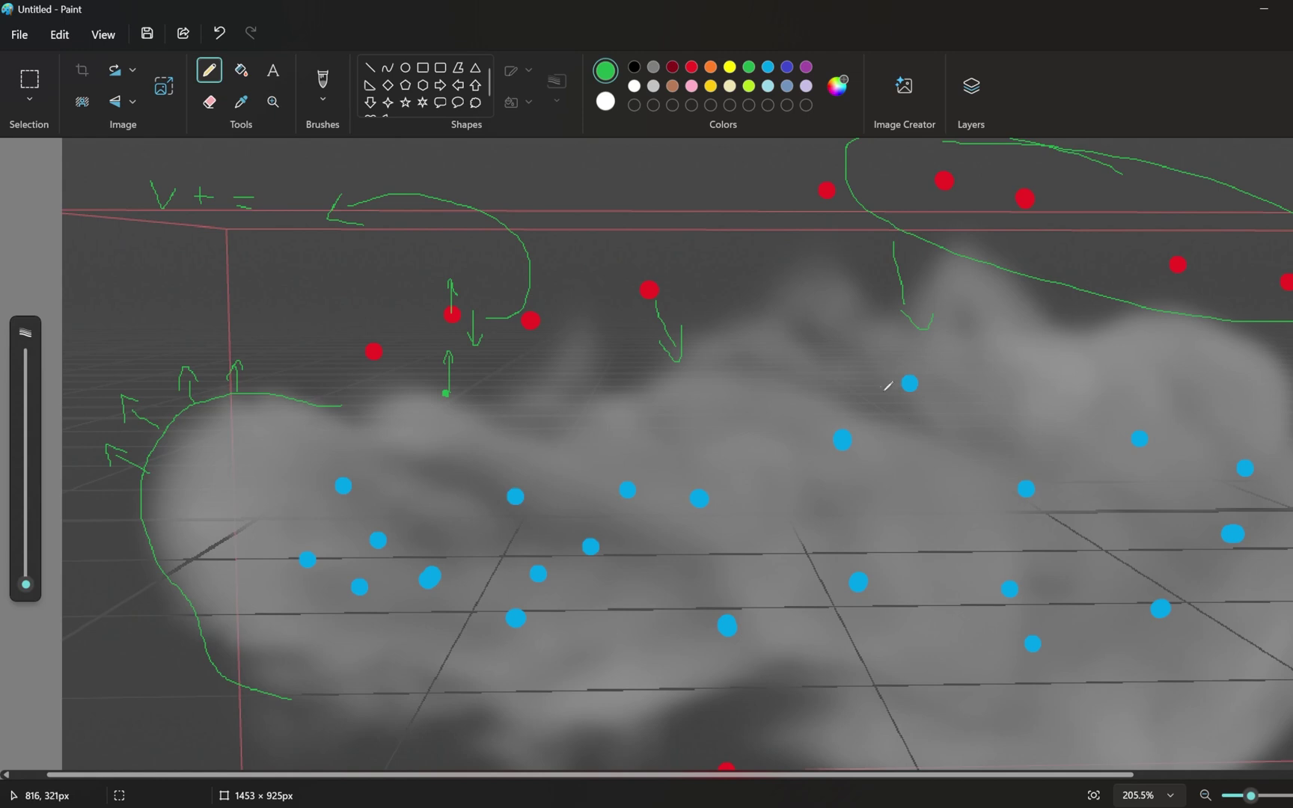
pyautogui.keyDown('ctrl'); pyautogui.scroll(-2, 1091, 453); pyautogui.keyUp('ctrl')
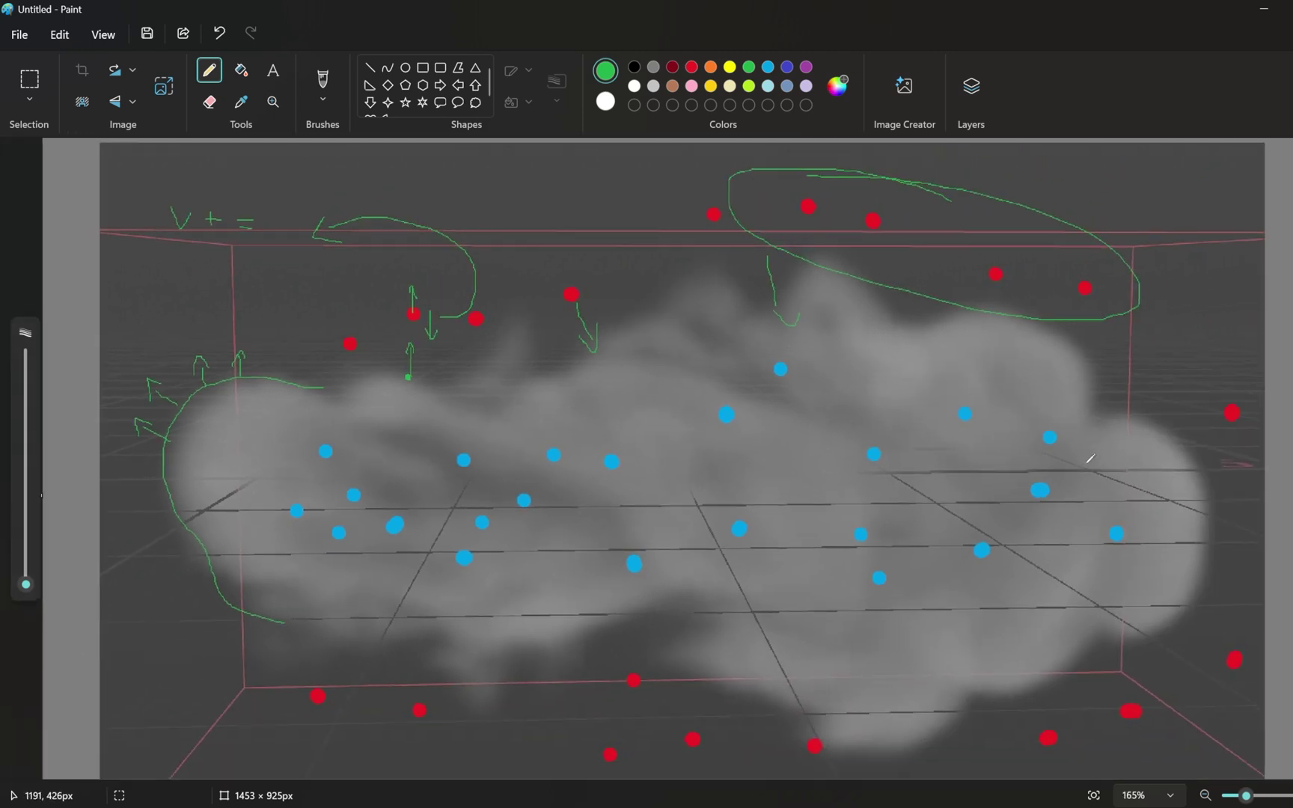
# Step: Switch to Houdini and duplicate popnet and color3 beside the originals, keeping the scatter and OUT_VEL1 connections
pyautogui.hotkey('alt', 'Tab')
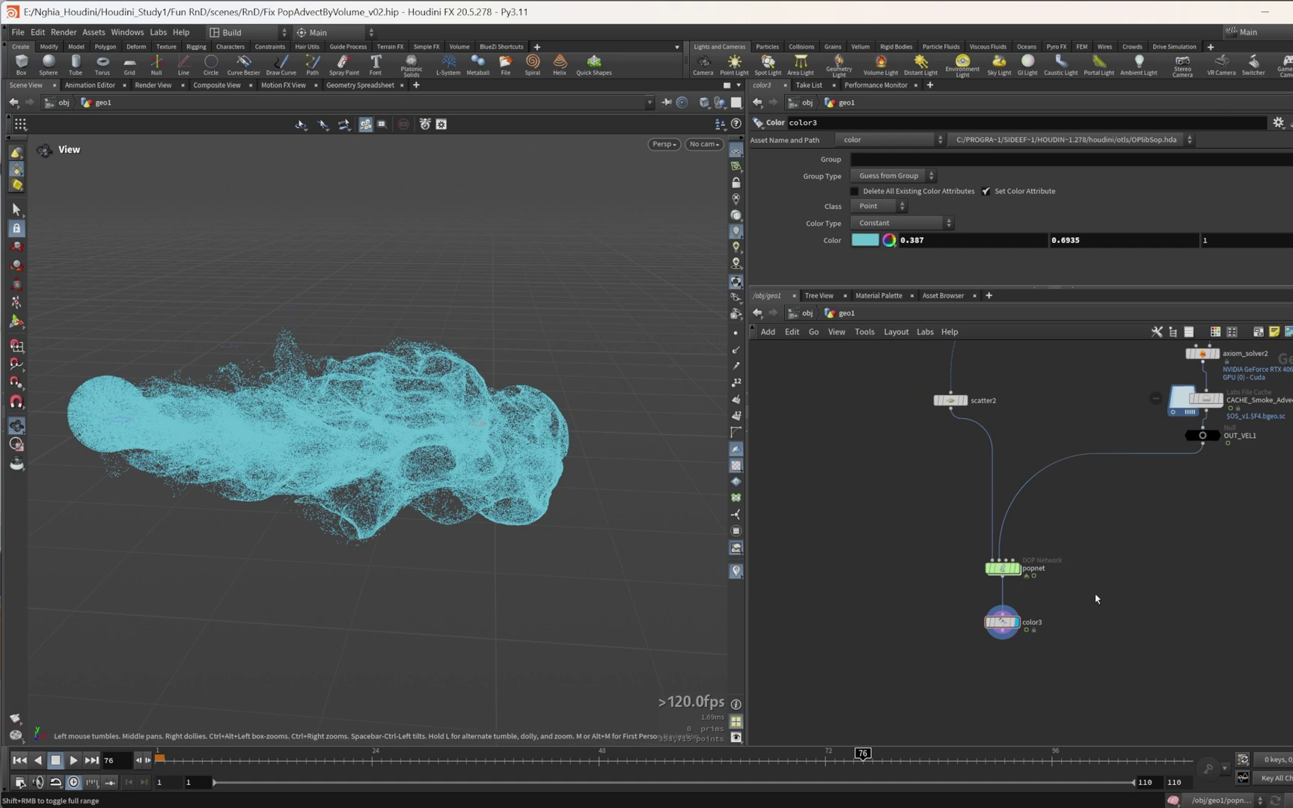
pyautogui.moveTo(1104, 540); pyautogui.dragTo(984, 641)
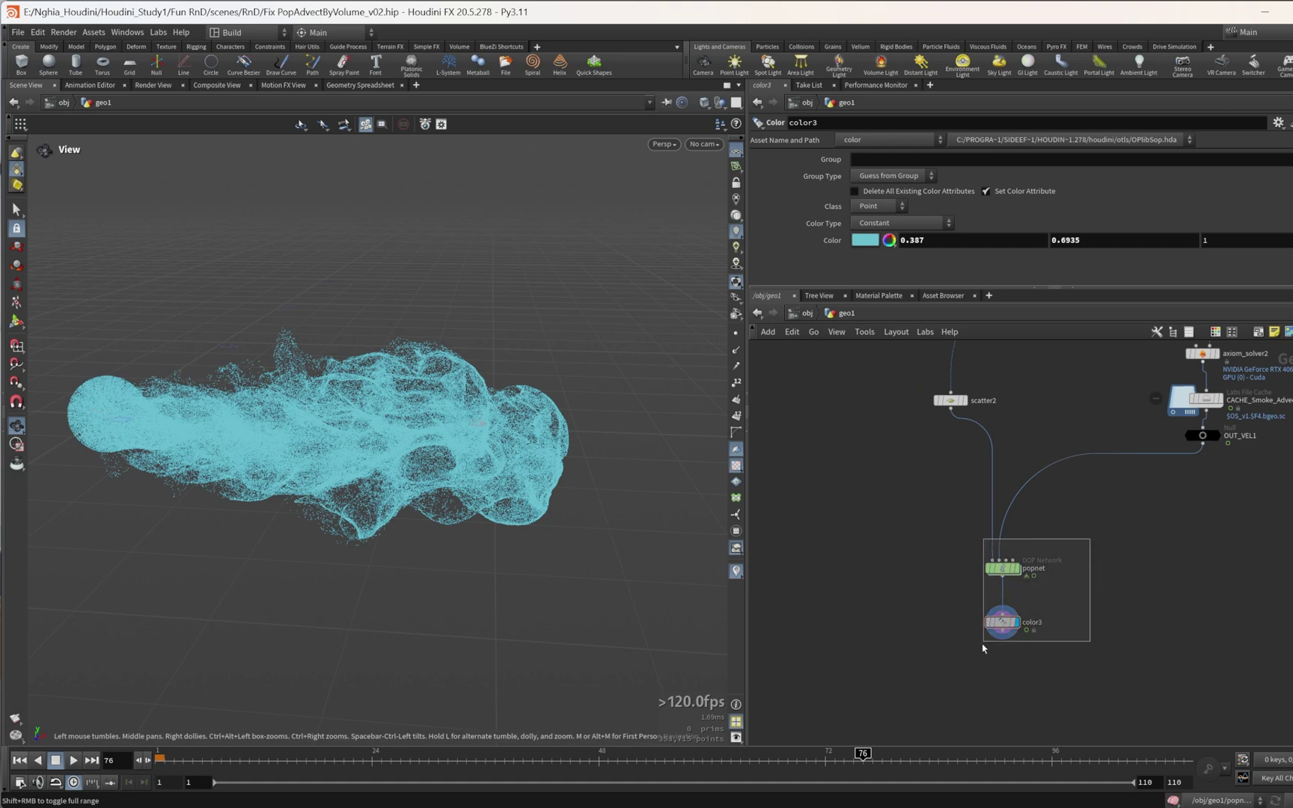
pyautogui.moveTo(1068, 609); pyautogui.dragTo(973, 615, button='middle')
pyautogui.hotkey('ctrl', 'c')
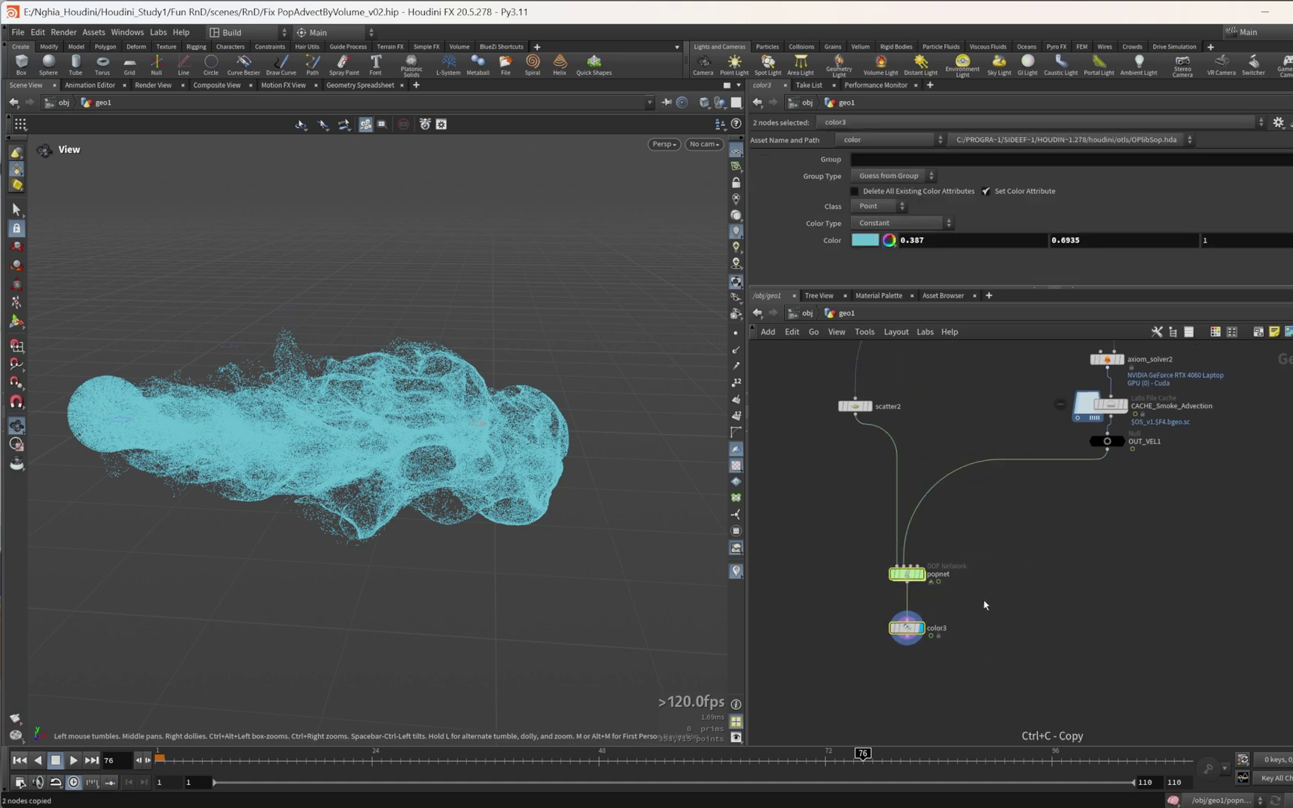
pyautogui.scroll(4, 1063, 610)
pyautogui.click(1093, 578)
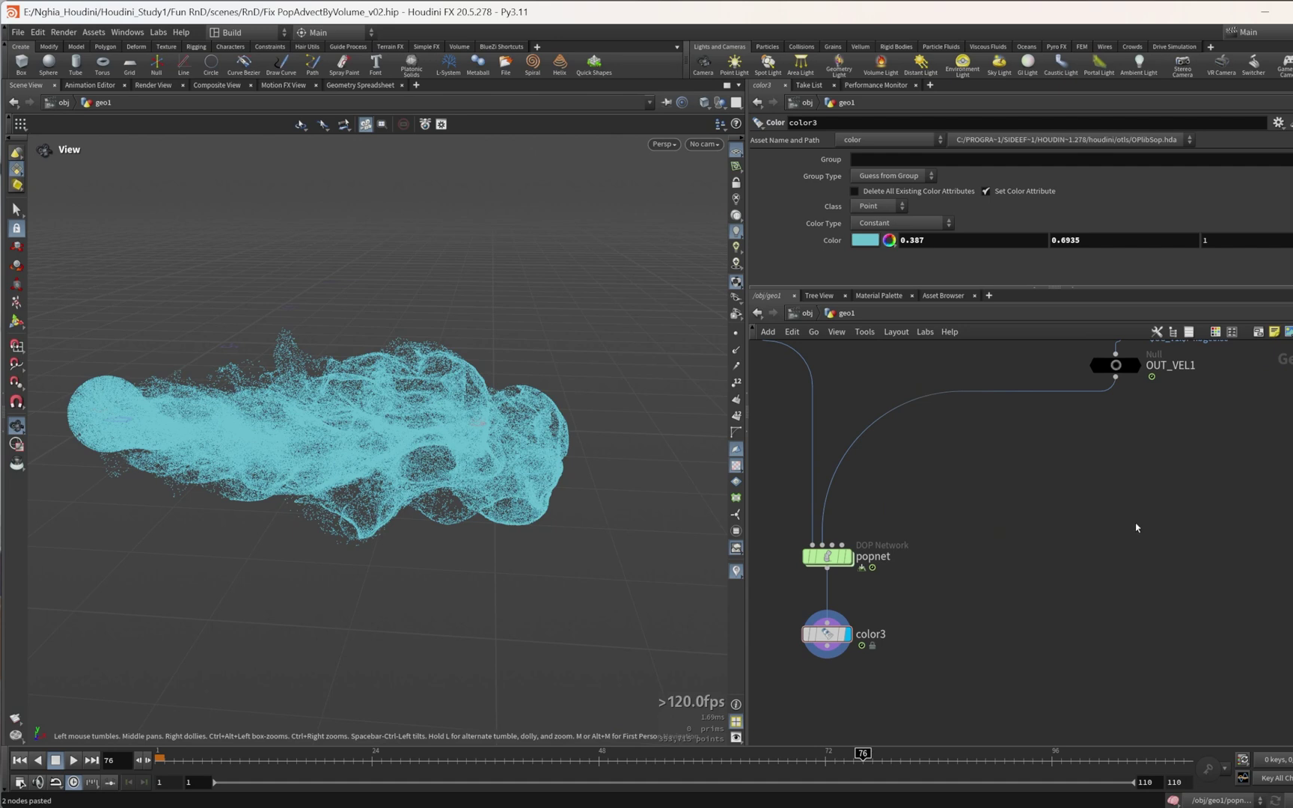
pyautogui.hotkey('ctrl', 'v')
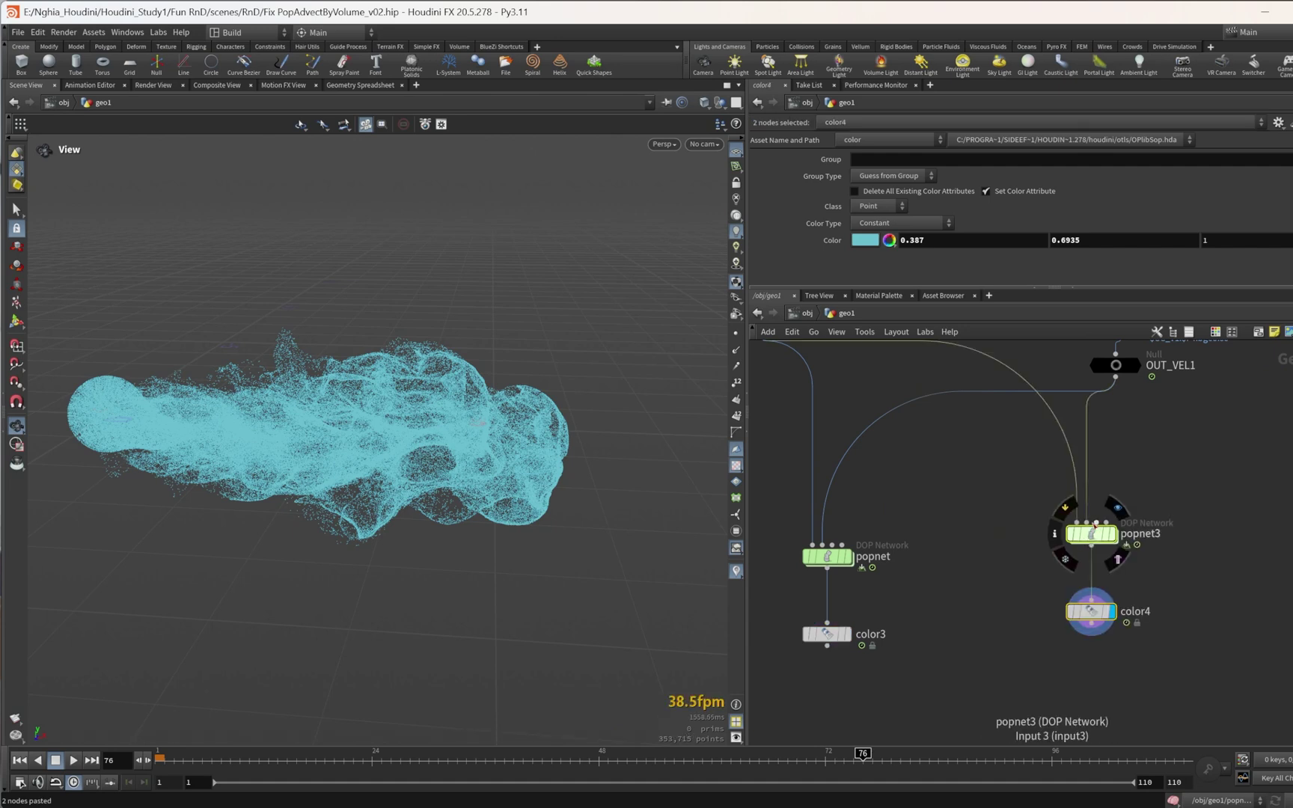
pyautogui.moveTo(1077, 537); pyautogui.dragTo(1068, 549)
pyautogui.click(1138, 527)
# Step: Cut the CACHE_Particle and CACHE_Particle_fix nodes from the older popnet2 and popnet1 branches
pyautogui.scroll(-3, 1122, 539)
pyautogui.moveTo(1112, 560)
pyautogui.mouseDown(button='middle')
pyautogui.moveTo(1138, 589)
pyautogui.moveTo(1245, 546)
pyautogui.mouseUp(button='middle')
pyautogui.scroll(-3, 1138, 589)
pyautogui.scroll(-4, 1138, 592)
pyautogui.moveTo(912, 642); pyautogui.dragTo(964, 618, button='middle')
pyautogui.scroll(2, 964, 618)
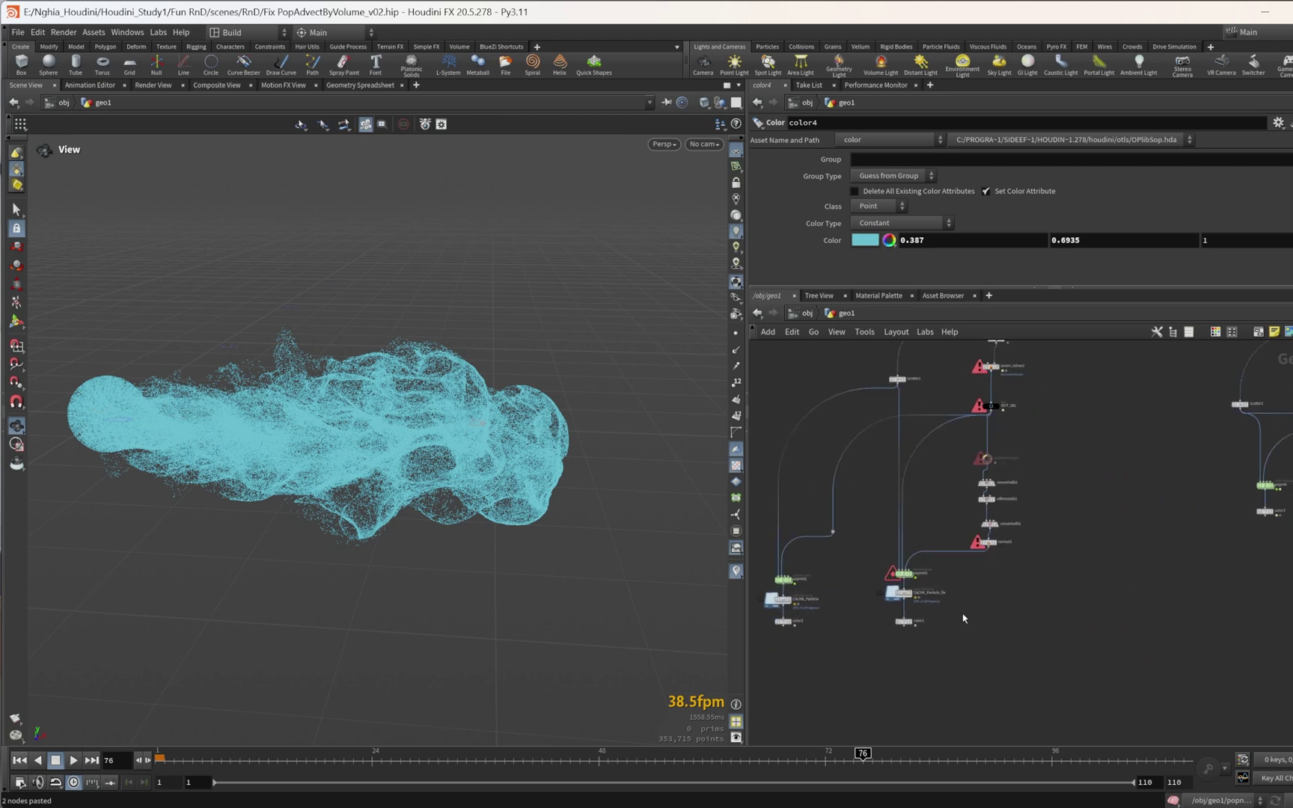
pyautogui.moveTo(863, 612); pyautogui.dragTo(987, 620, button='middle')
pyautogui.scroll(4, 987, 621)
pyautogui.moveTo(1132, 568); pyautogui.dragTo(820, 612)
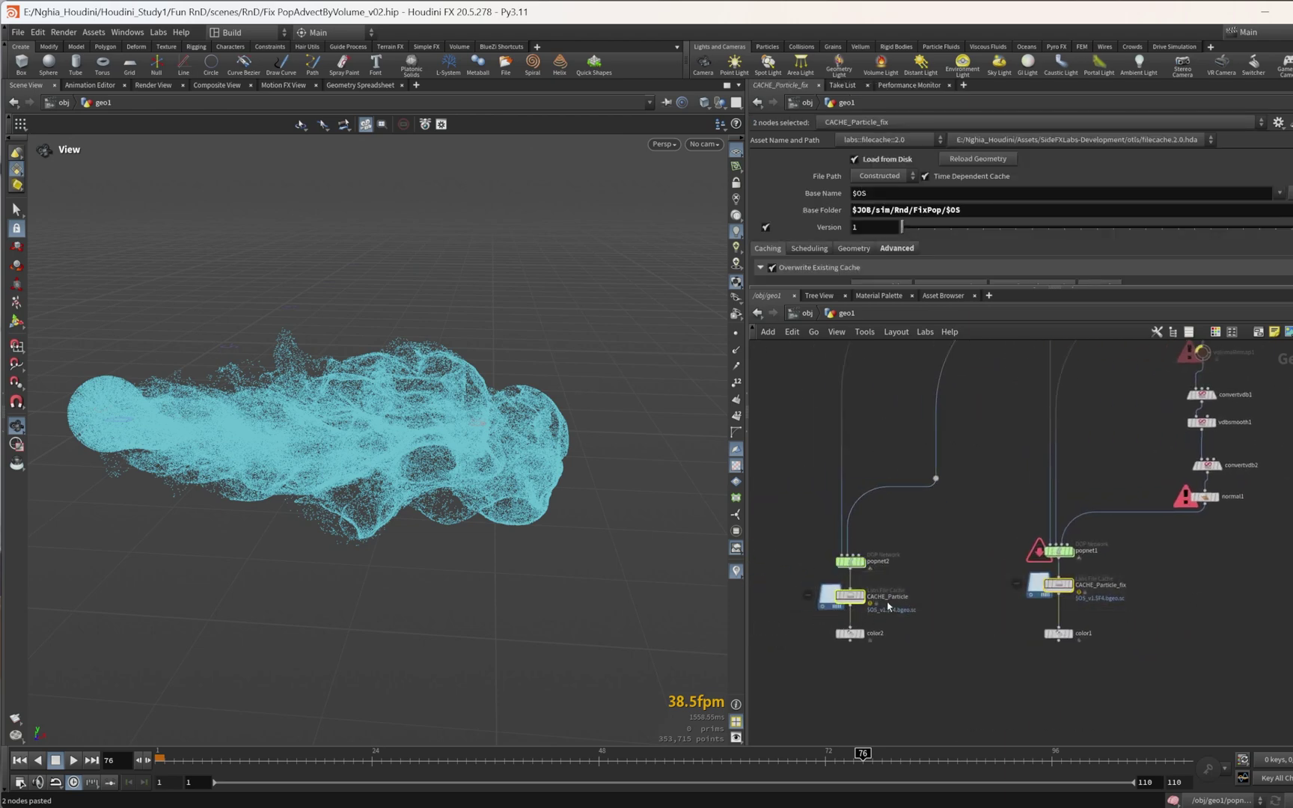
pyautogui.hotkey('ctrl', 'c')
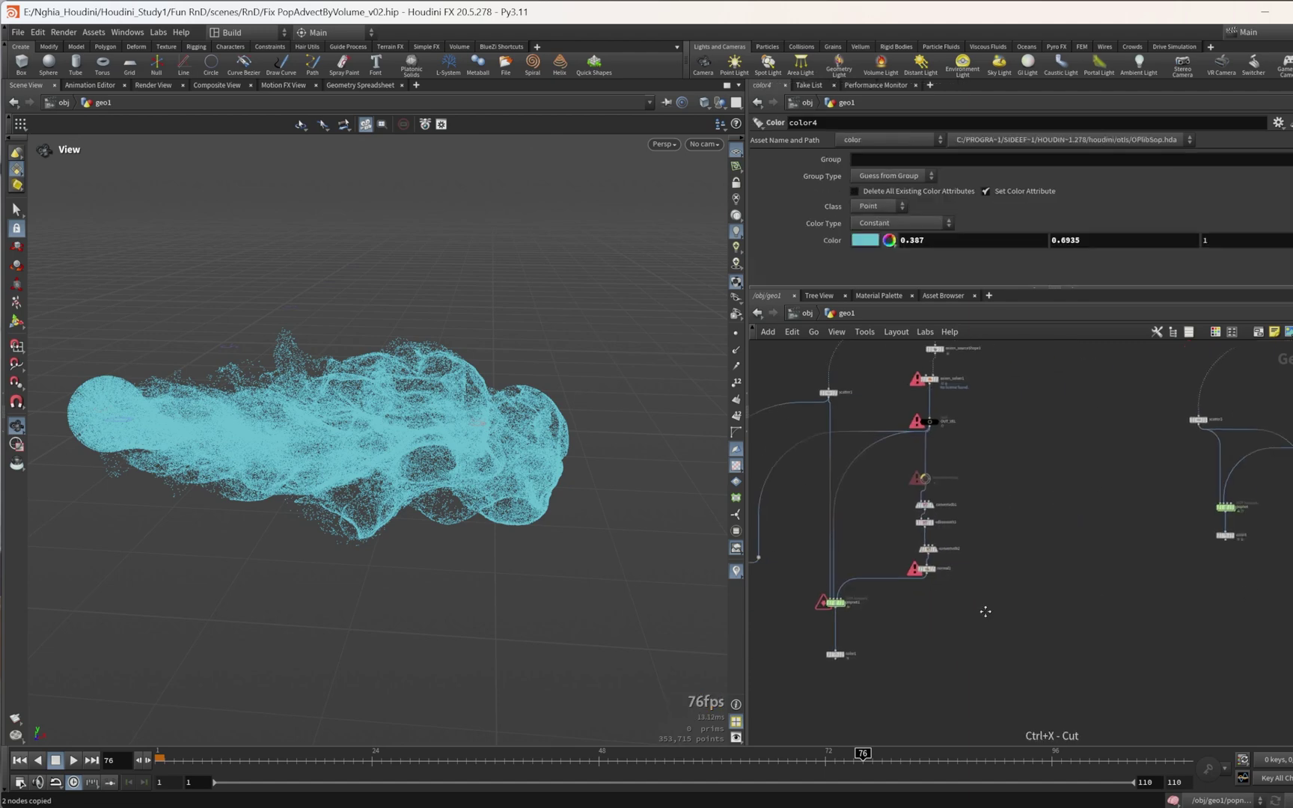
# Step: Make room above color3 and color4, and insert CACHE_Particle below popnet and CACHE_Particle_fix below popnet3
pyautogui.scroll(3, 1053, 575)
pyautogui.moveTo(1106, 530); pyautogui.dragTo(875, 588)
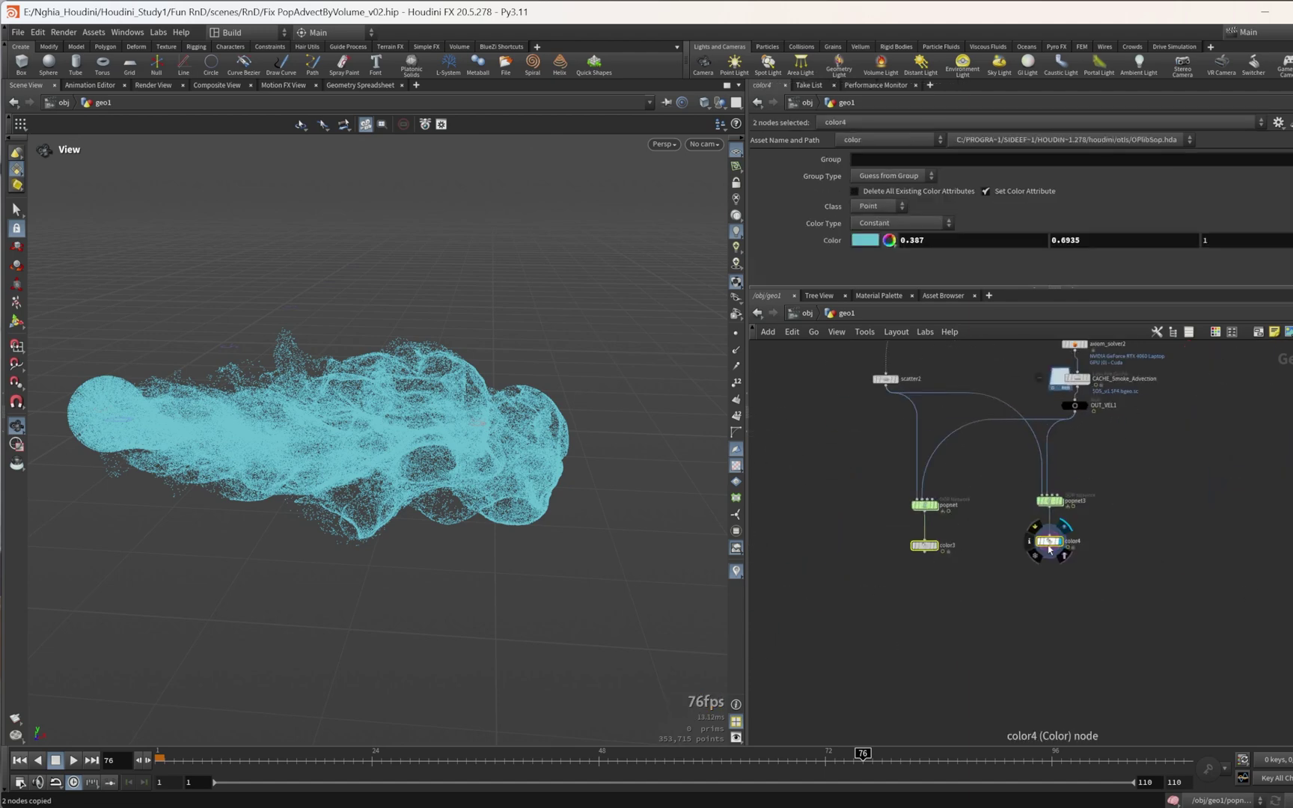
pyautogui.moveTo(1050, 541); pyautogui.dragTo(978, 554)
pyautogui.hotkey('ctrl', 'v')
pyautogui.scroll(3, 999, 544)
pyautogui.moveTo(1186, 530); pyautogui.dragTo(1145, 539, button='middle')
pyautogui.scroll(2, 1145, 539)
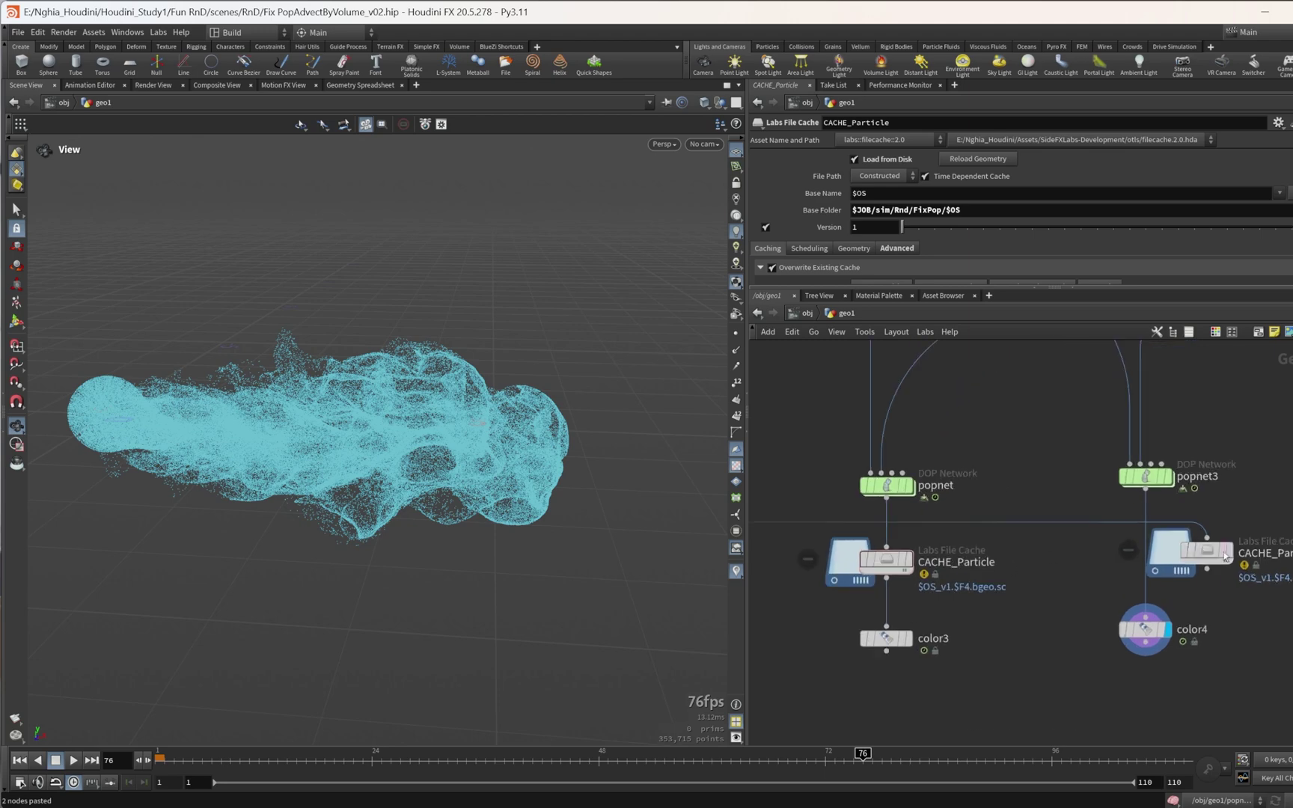
pyautogui.moveTo(1209, 561); pyautogui.dragTo(1170, 563)
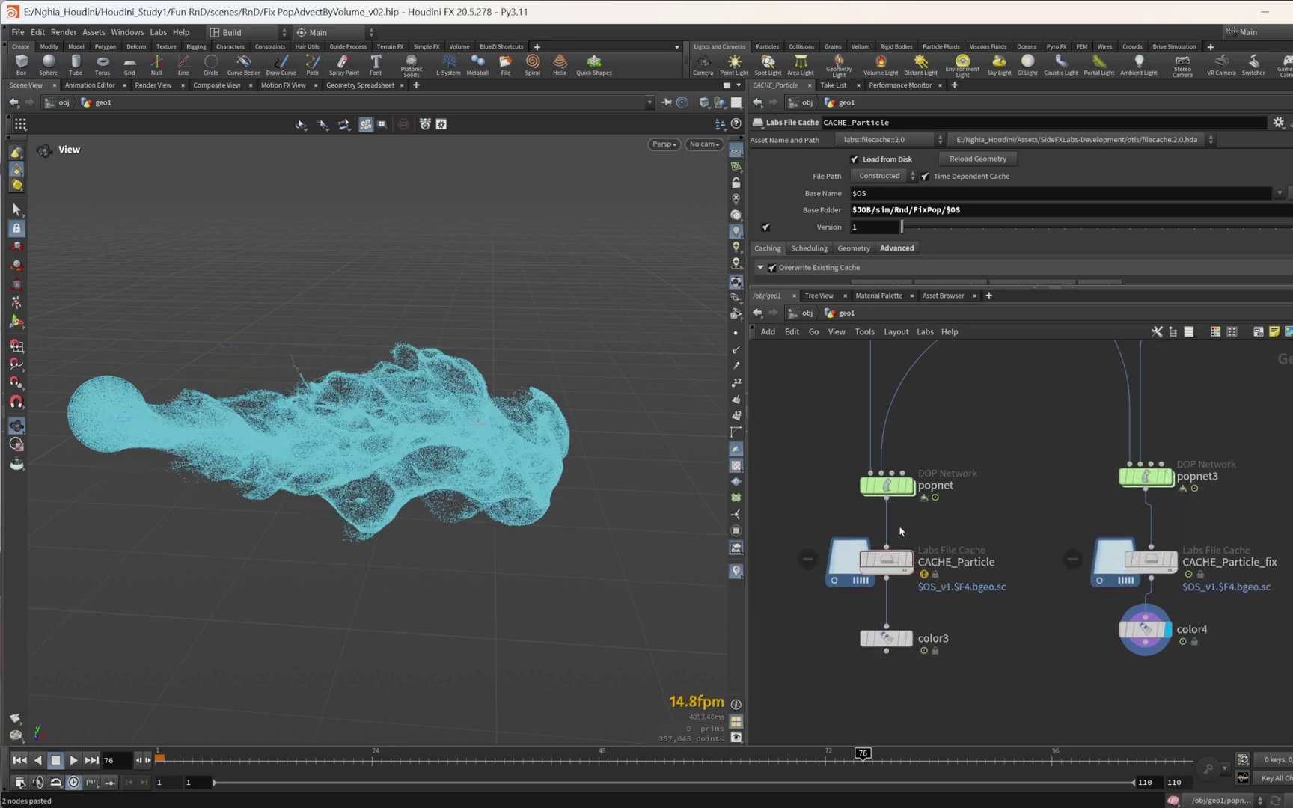
# Step: Save the CACHE_Particle file cache to disk
pyautogui.moveTo(872, 523); pyautogui.dragTo(964, 568)
pyautogui.scroll(-1, 860, 273)
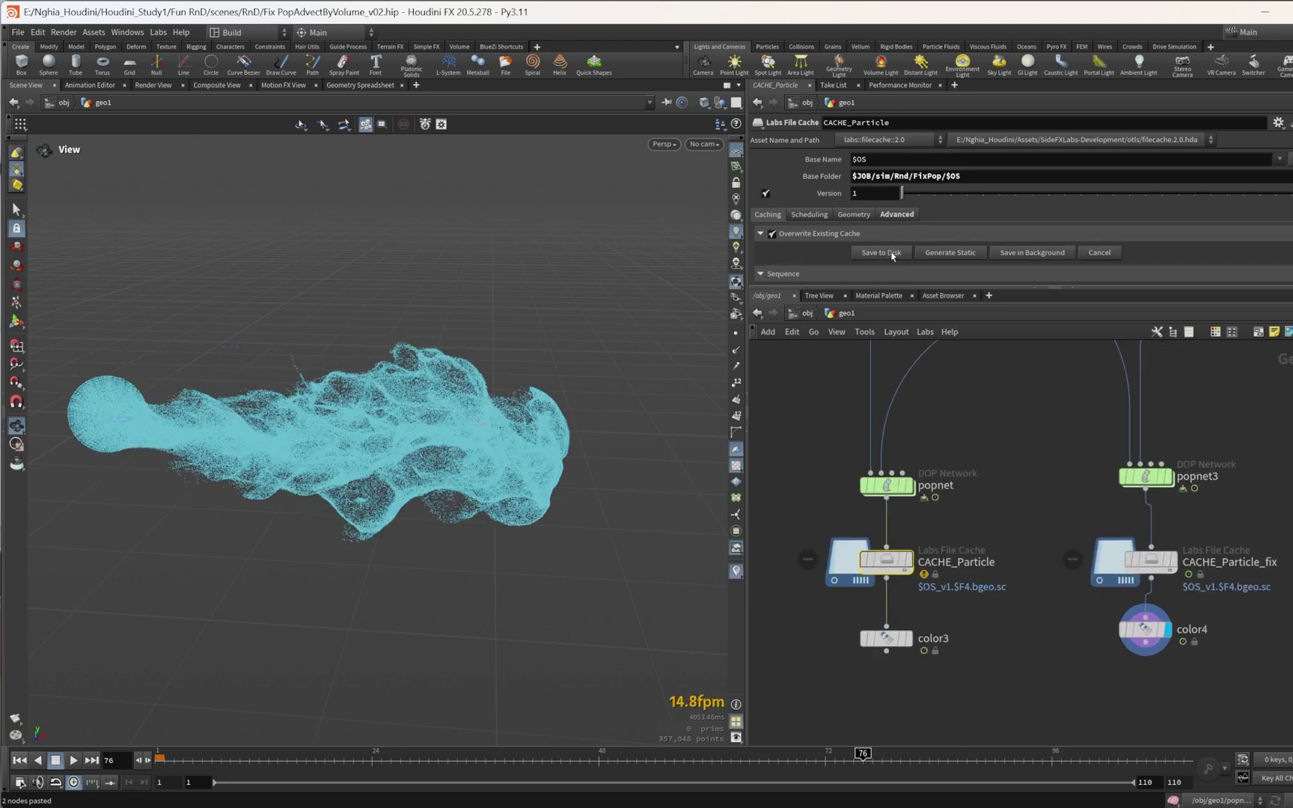
pyautogui.click(882, 256)
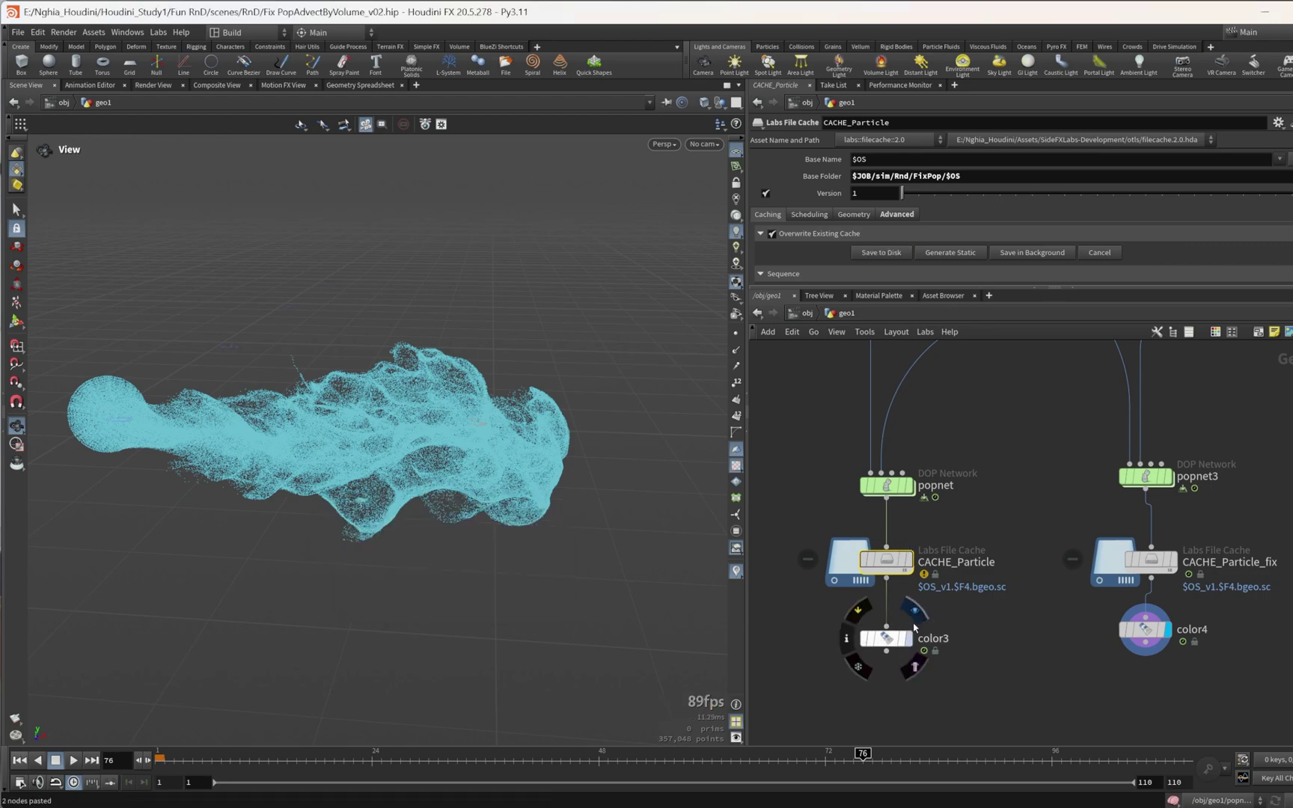
# Step: View color3's particles at frame 94, and display popnet3 with the timeline scrubbed to frame 64
pyautogui.click(916, 617)
pyautogui.moveTo(423, 759); pyautogui.dragTo(1036, 792)
pyautogui.scroll(-3, 991, 543)
pyautogui.moveTo(1137, 509); pyautogui.dragTo(1090, 533, button='middle')
pyautogui.scroll(3, 1091, 534)
pyautogui.click(1036, 509)
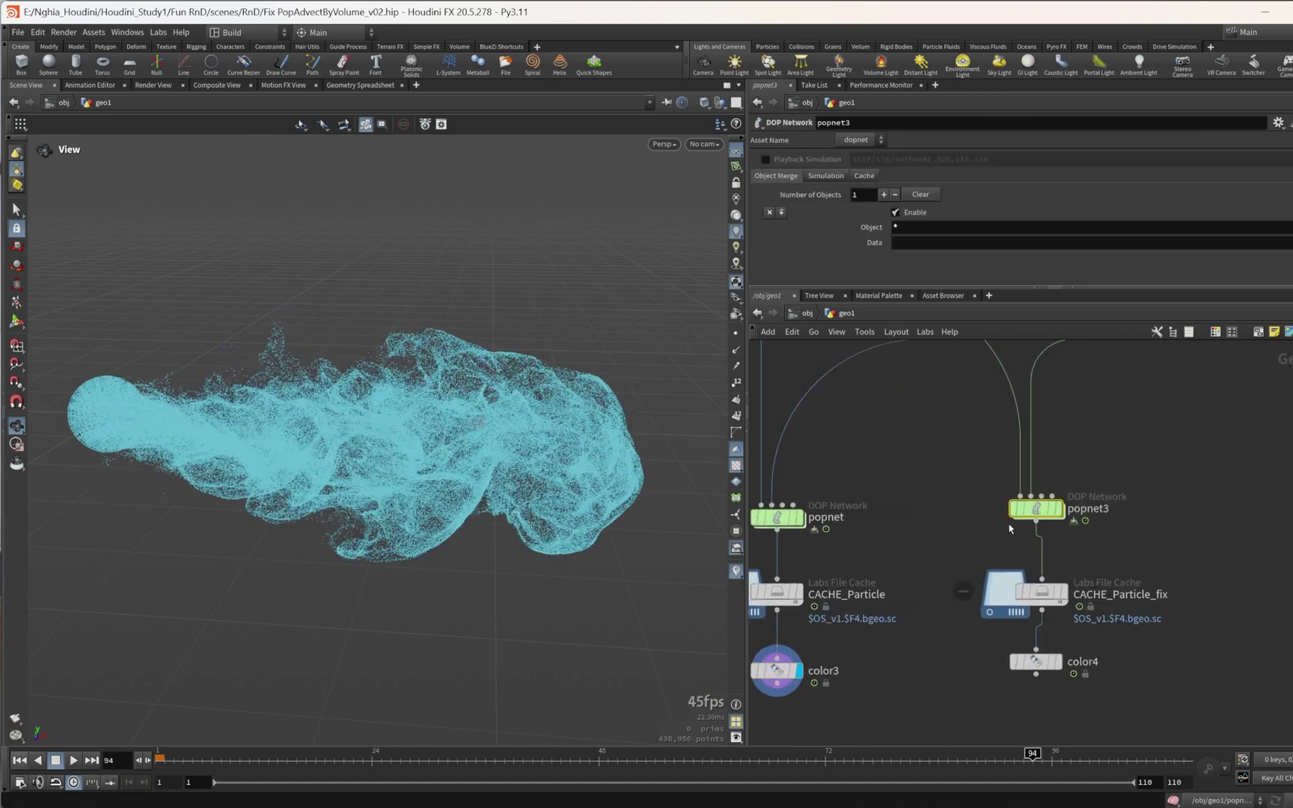
pyautogui.click(1057, 509)
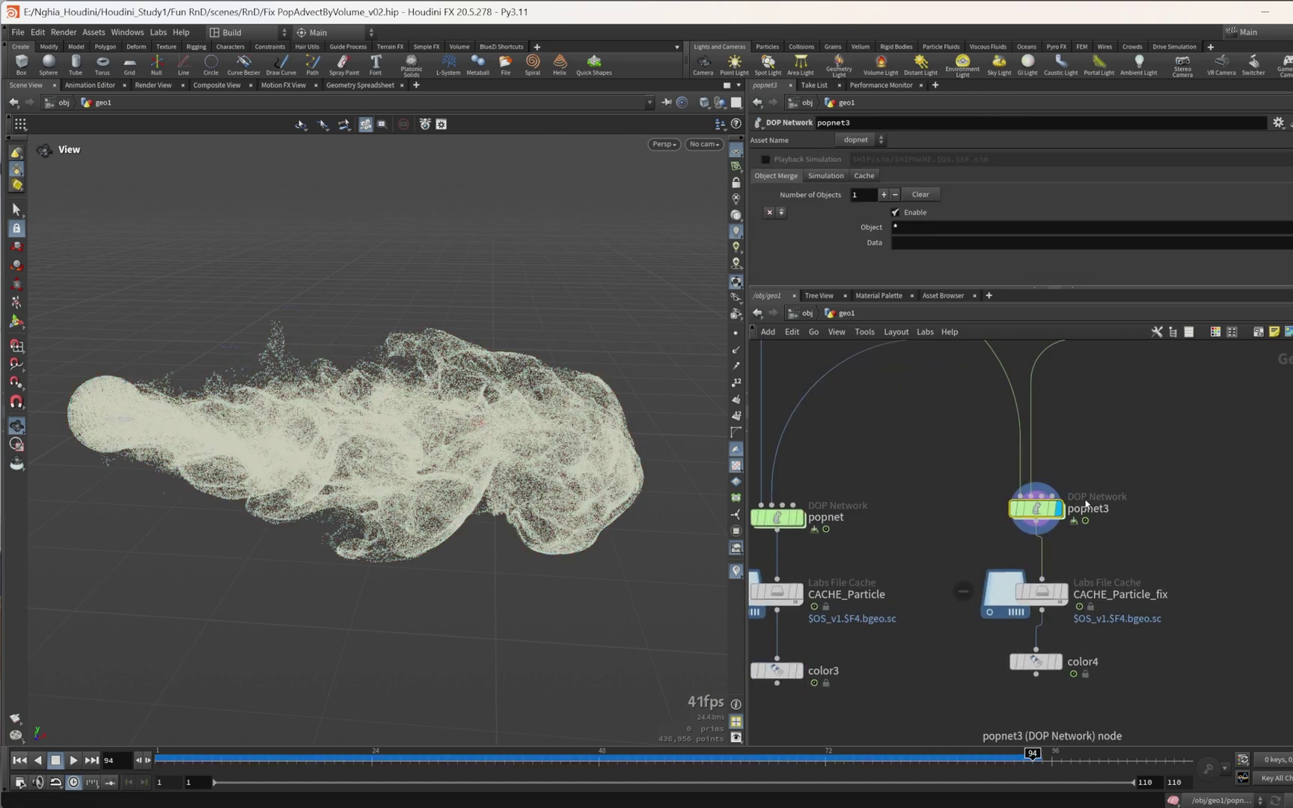
pyautogui.moveTo(393, 758); pyautogui.dragTo(749, 759)
# Step: Inside popnet3, review popwrangle1's speed-threshold code and delete the wrangle between popadvectbyvolumes1 and the wire_pops_into_here merge
pyautogui.doubleClick(1018, 510)
pyautogui.scroll(2, 1041, 519)
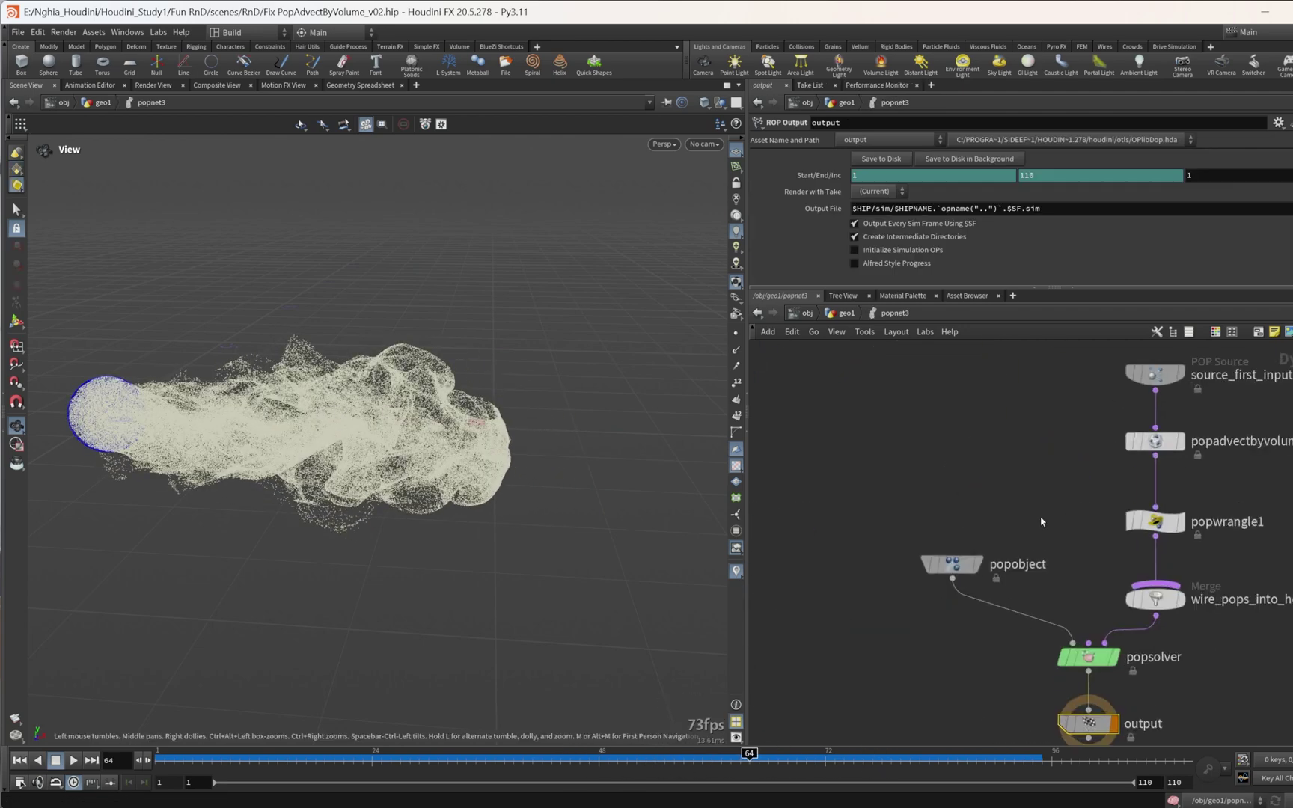
pyautogui.moveTo(1229, 509); pyautogui.dragTo(1090, 580, button='middle')
pyautogui.moveTo(1105, 409); pyautogui.dragTo(1030, 541)
pyautogui.moveTo(1146, 508); pyautogui.dragTo(909, 588)
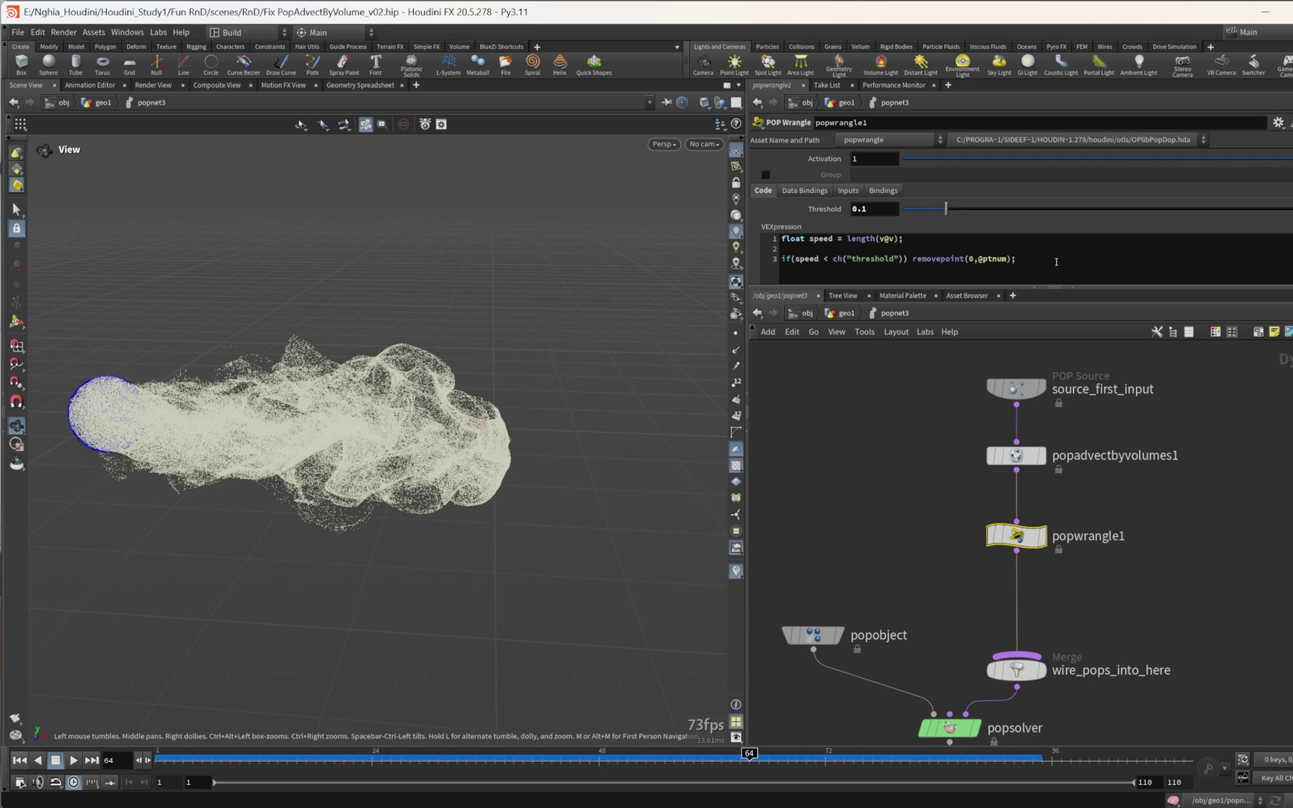
pyautogui.moveTo(1061, 262); pyautogui.dragTo(723, 235)
pyautogui.click(1078, 268)
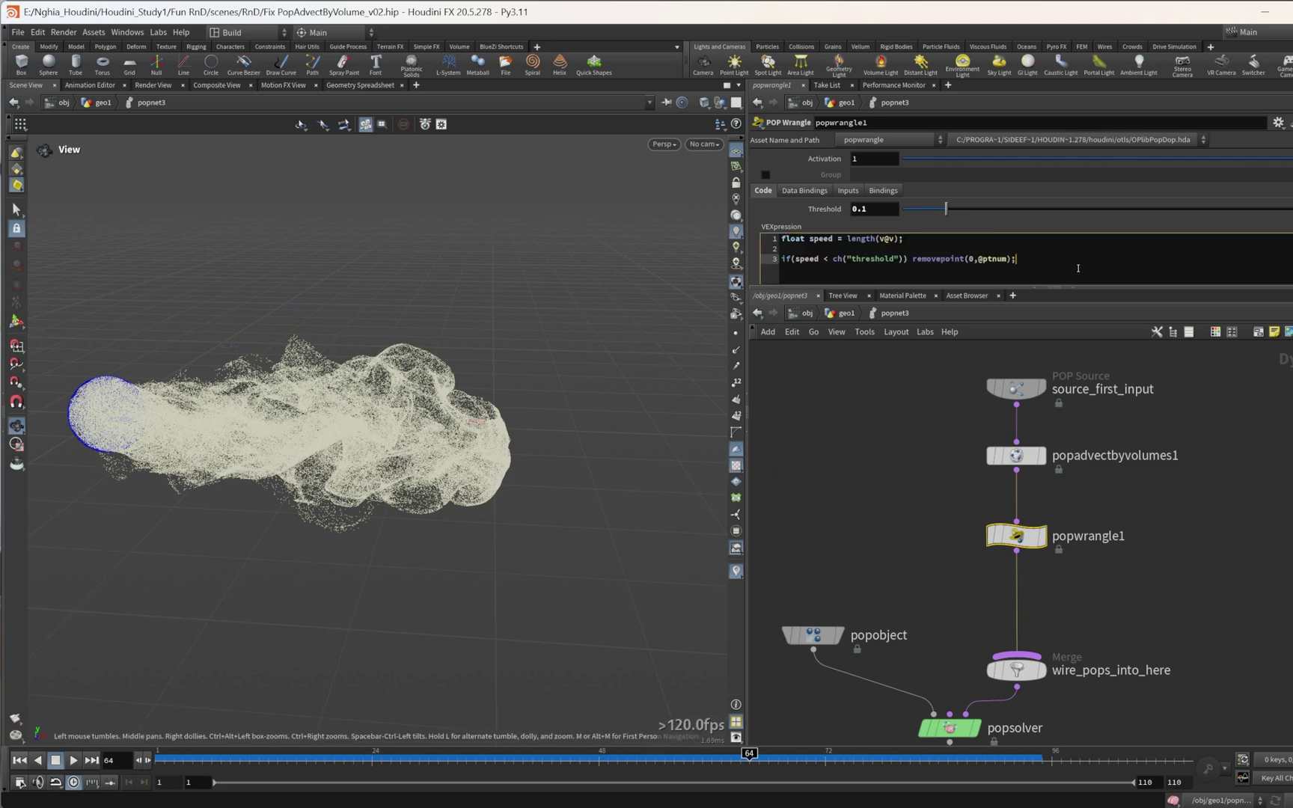
pyautogui.moveTo(1078, 268); pyautogui.dragTo(726, 233)
pyautogui.moveTo(1127, 491); pyautogui.dragTo(892, 607)
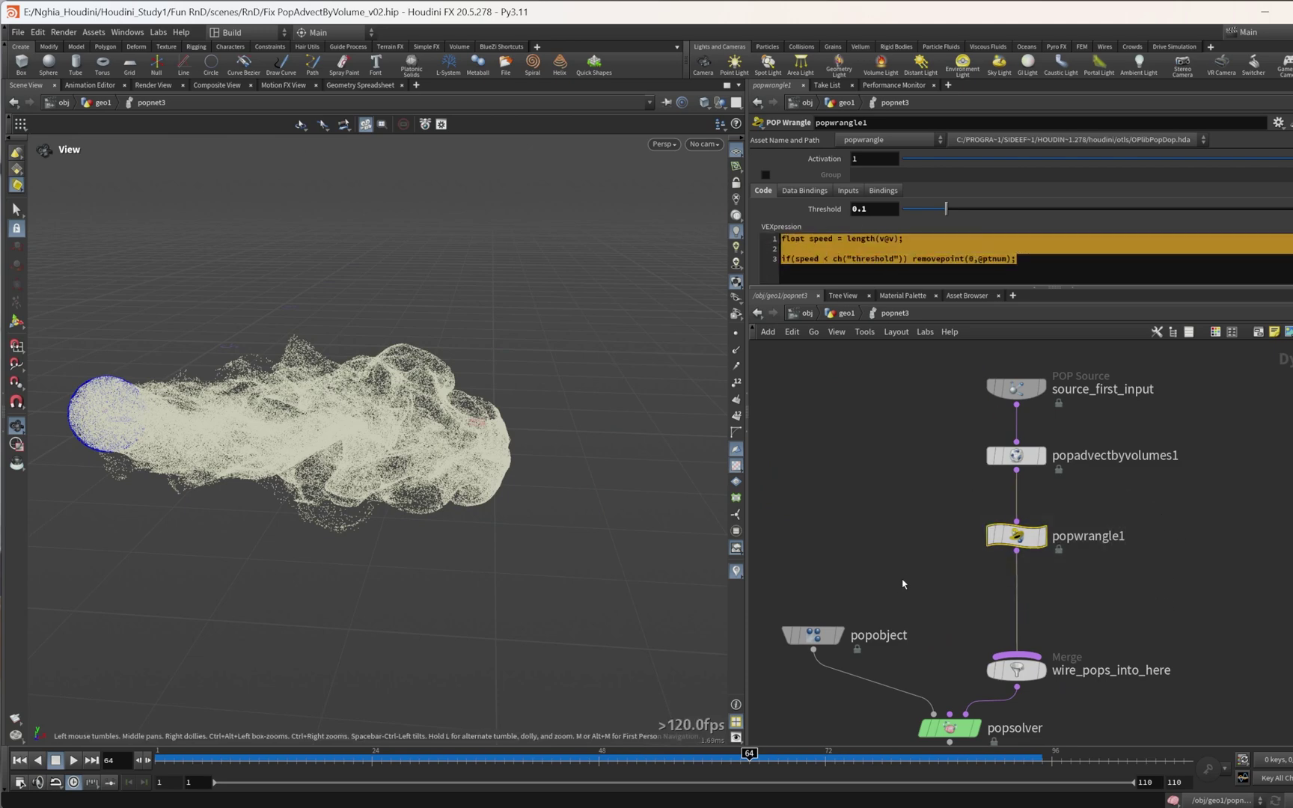
pyautogui.press('Delete')
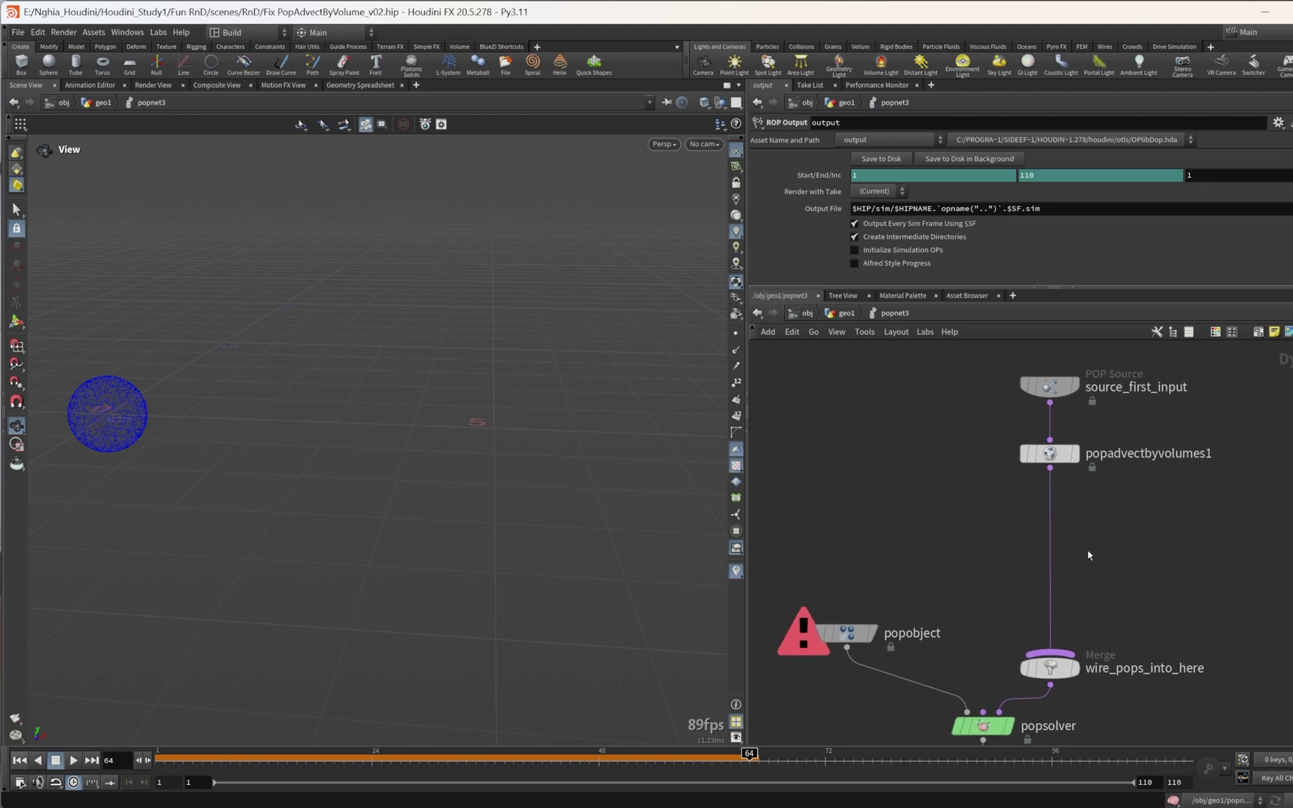
# Step: Insert a POP VOP between popadvectbyvolumes1 and wire_pops_into_here, and return the timeline to frame 1
pyautogui.press('Tab')
pyautogui.write('popvop')
pyautogui.press('Return')
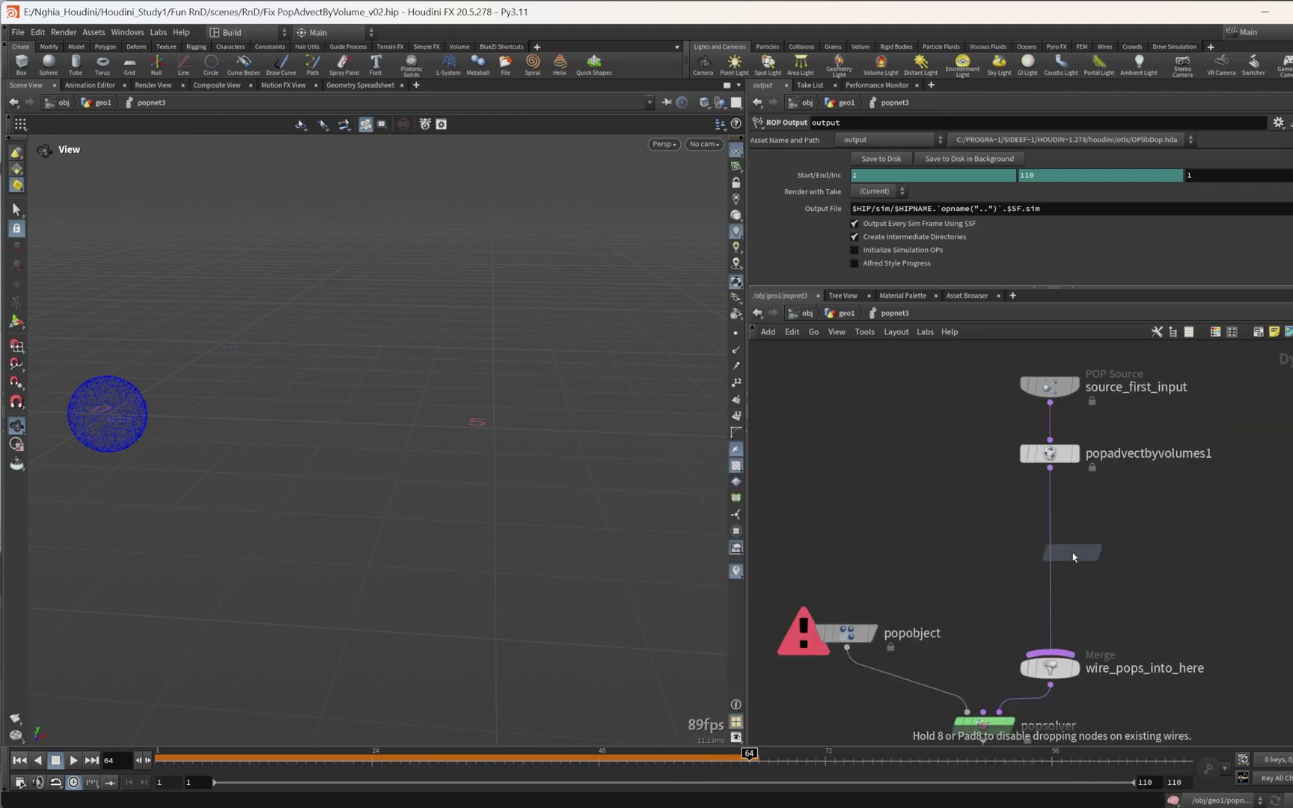
pyautogui.click(1072, 557)
pyautogui.scroll(5, 1063, 557)
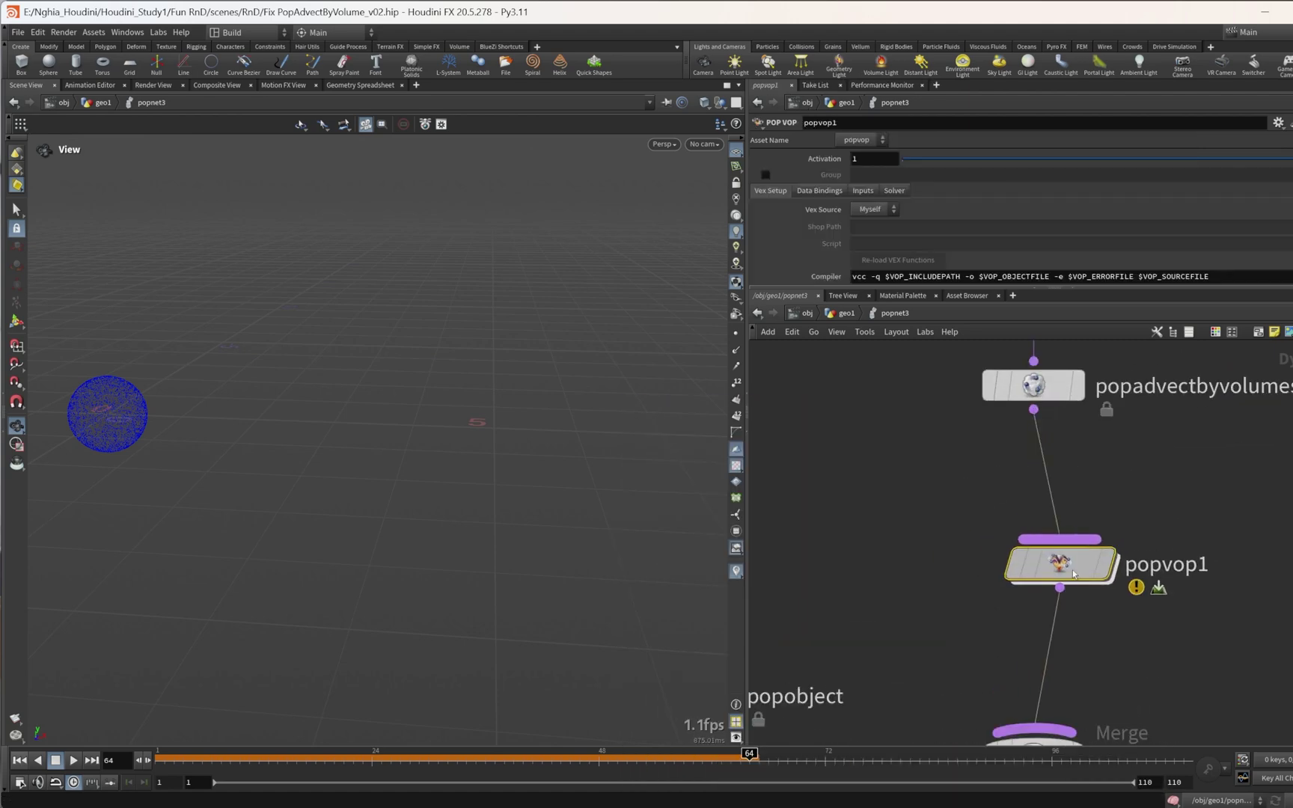
pyautogui.click(20, 759)
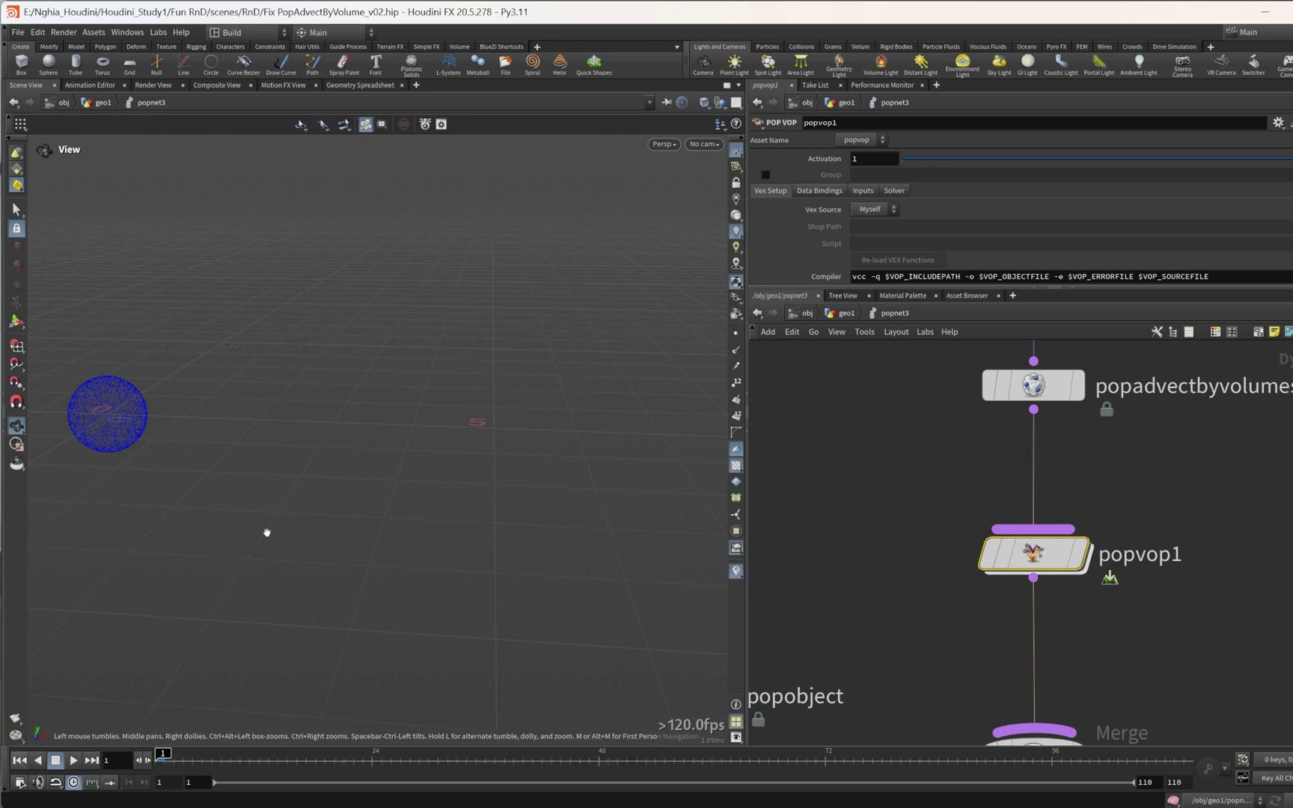
# Step: Enter popvop1 and move geometryvopoutput1 farther away from geometryvopglobal1 to make room between them
pyautogui.doubleClick(1048, 552)
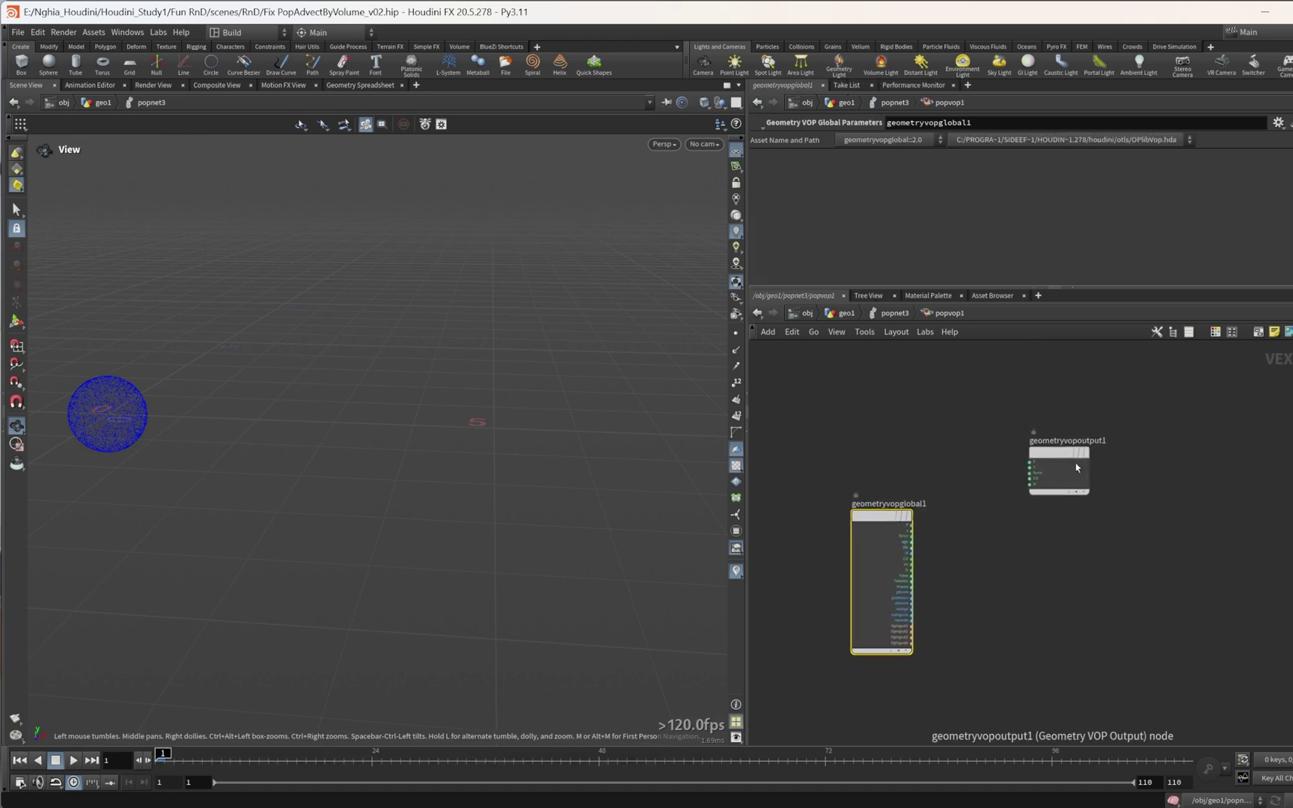
pyautogui.moveTo(1079, 471); pyautogui.dragTo(1254, 490)
pyautogui.scroll(-1, 1145, 575)
pyautogui.moveTo(1141, 583); pyautogui.dragTo(975, 516, button='middle')
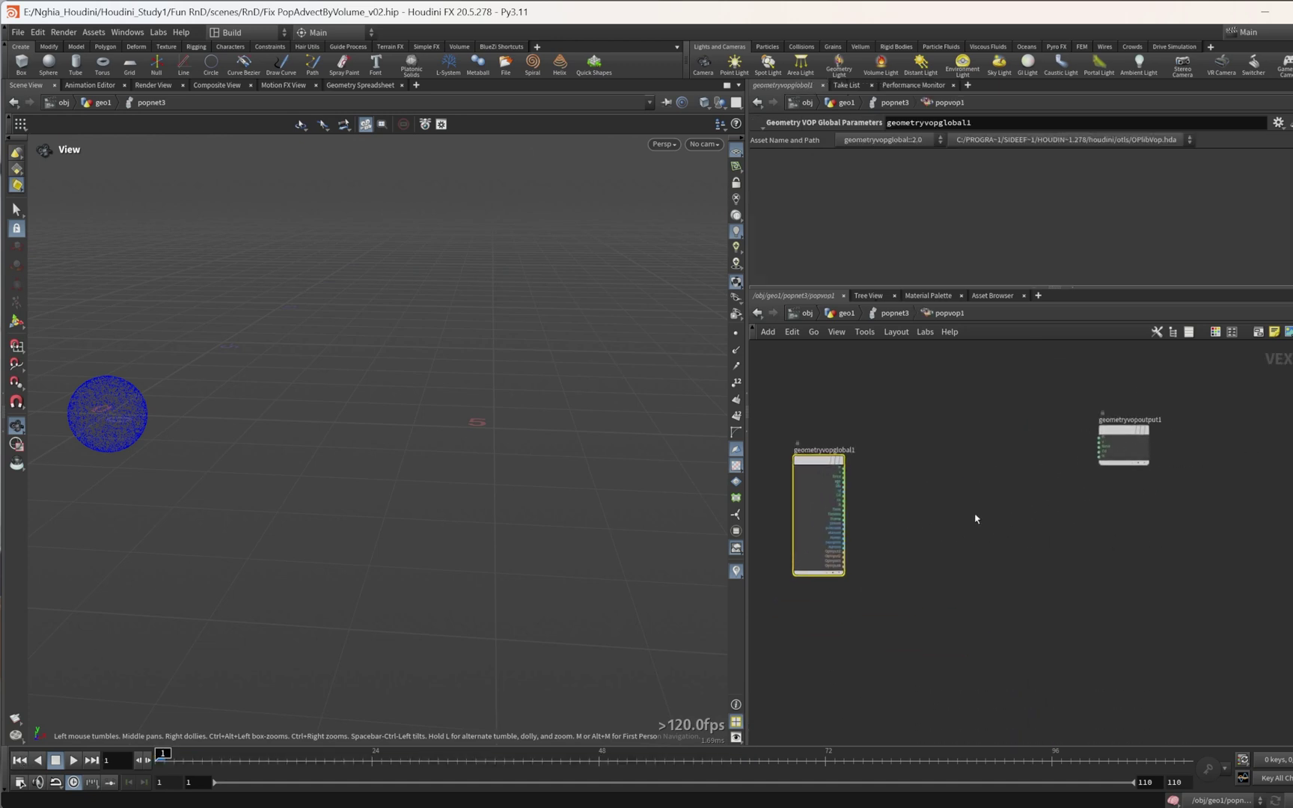
# Step: Add a Length node between geometryvopglobal1 and geometryvopoutput1
pyautogui.click(964, 510)
pyautogui.press('Tab')
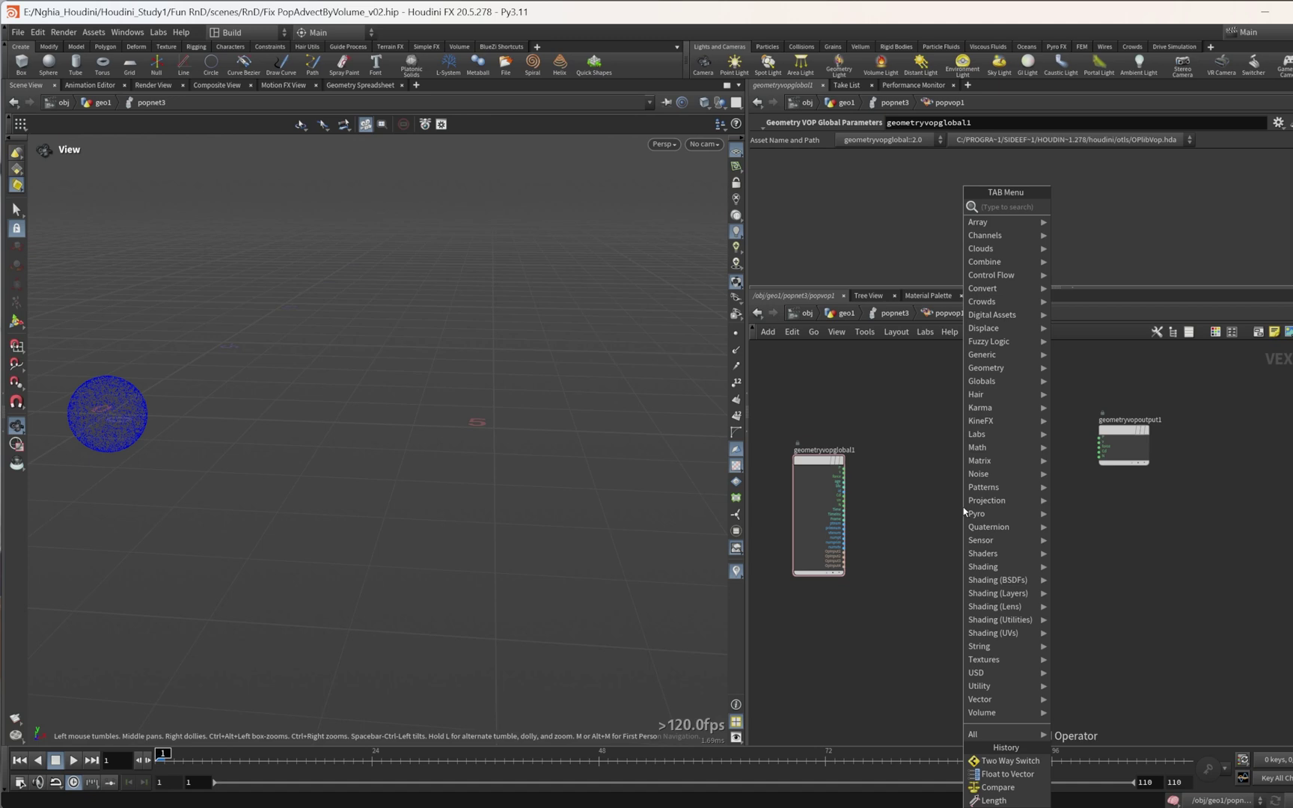
pyautogui.write('l')
pyautogui.press('BackSpace')
pyautogui.write('leng')
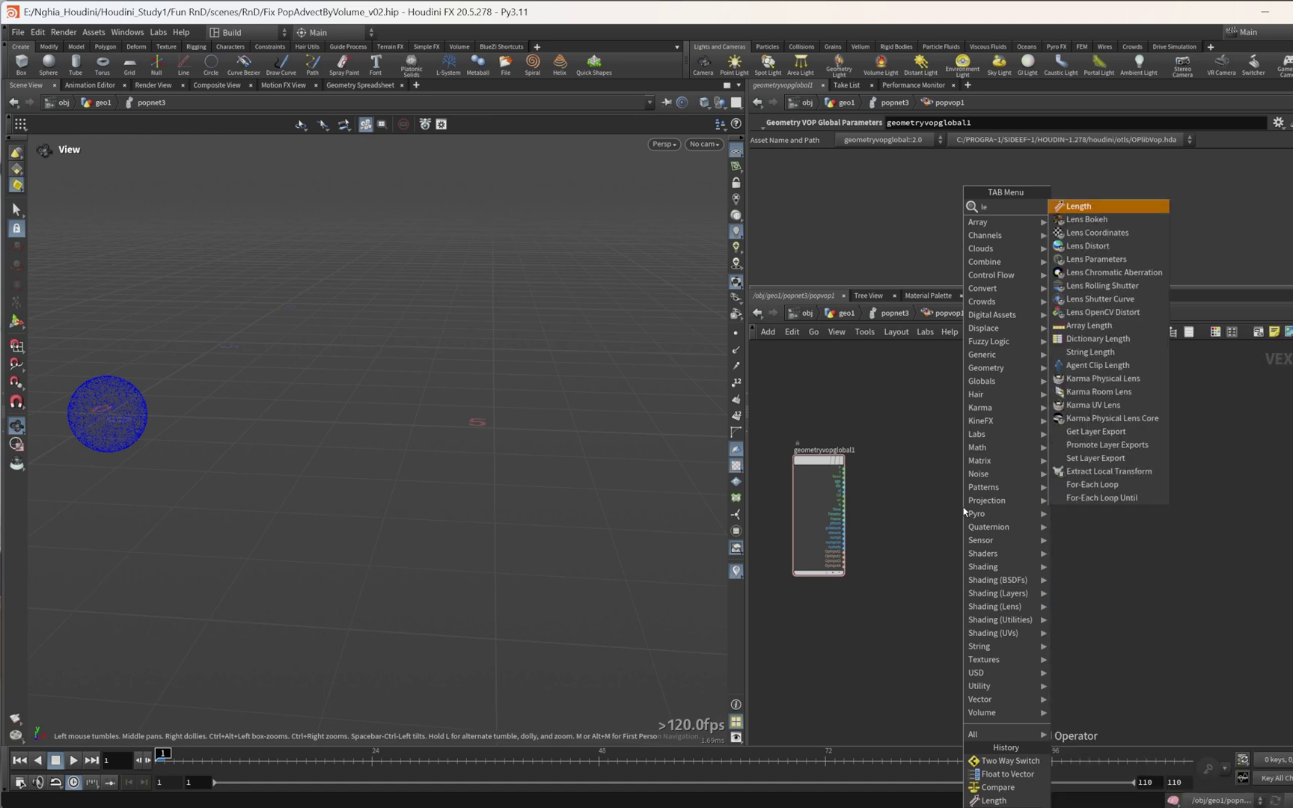
pyautogui.press('Return')
pyautogui.click(929, 487)
pyautogui.scroll(3, 894, 486)
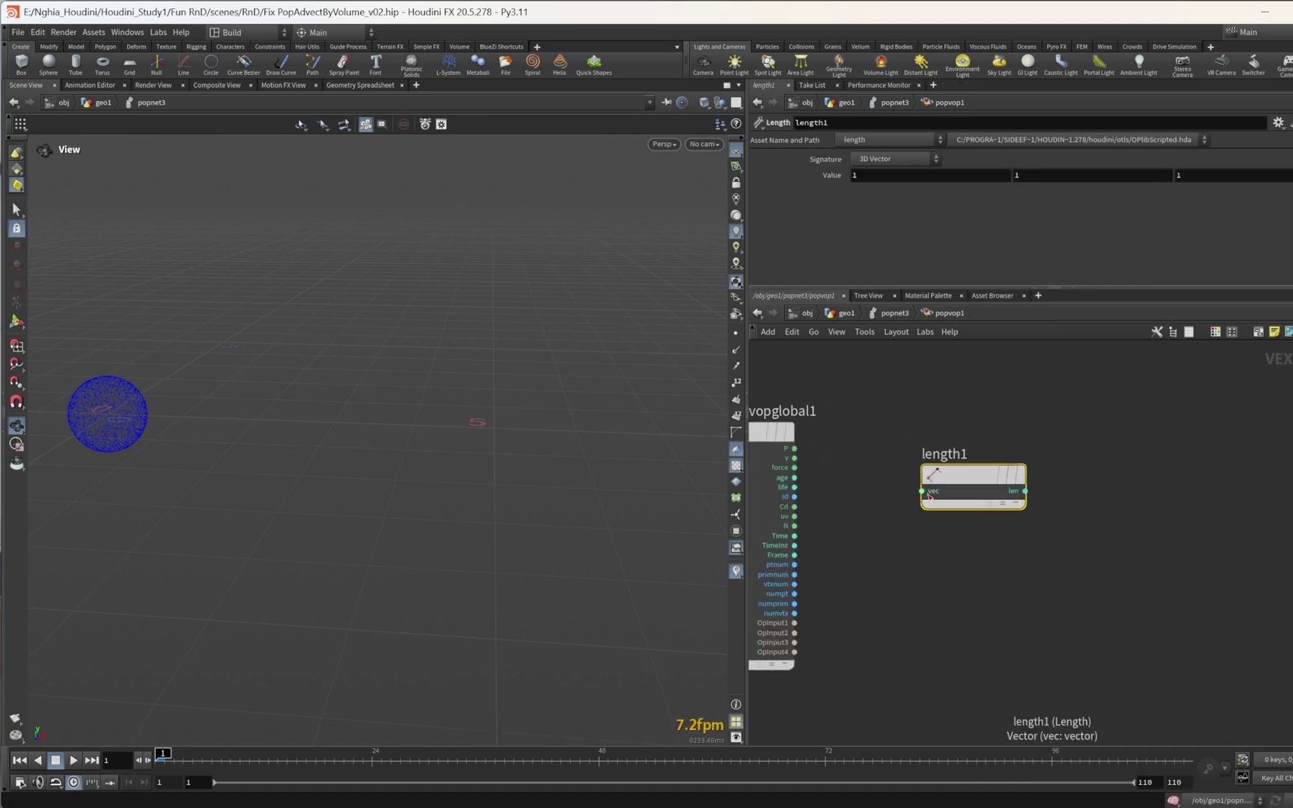
# Step: Connect the v output of geometryvopglobal1 to length1's vec input and move length1 slightly lower
pyautogui.click(921, 488)
pyautogui.moveTo(848, 456); pyautogui.dragTo(872, 464, button='middle')
pyautogui.scroll(2, 826, 463)
pyautogui.click(815, 465)
pyautogui.scroll(-3, 926, 471)
pyautogui.moveTo(1025, 499); pyautogui.dragTo(1012, 560)
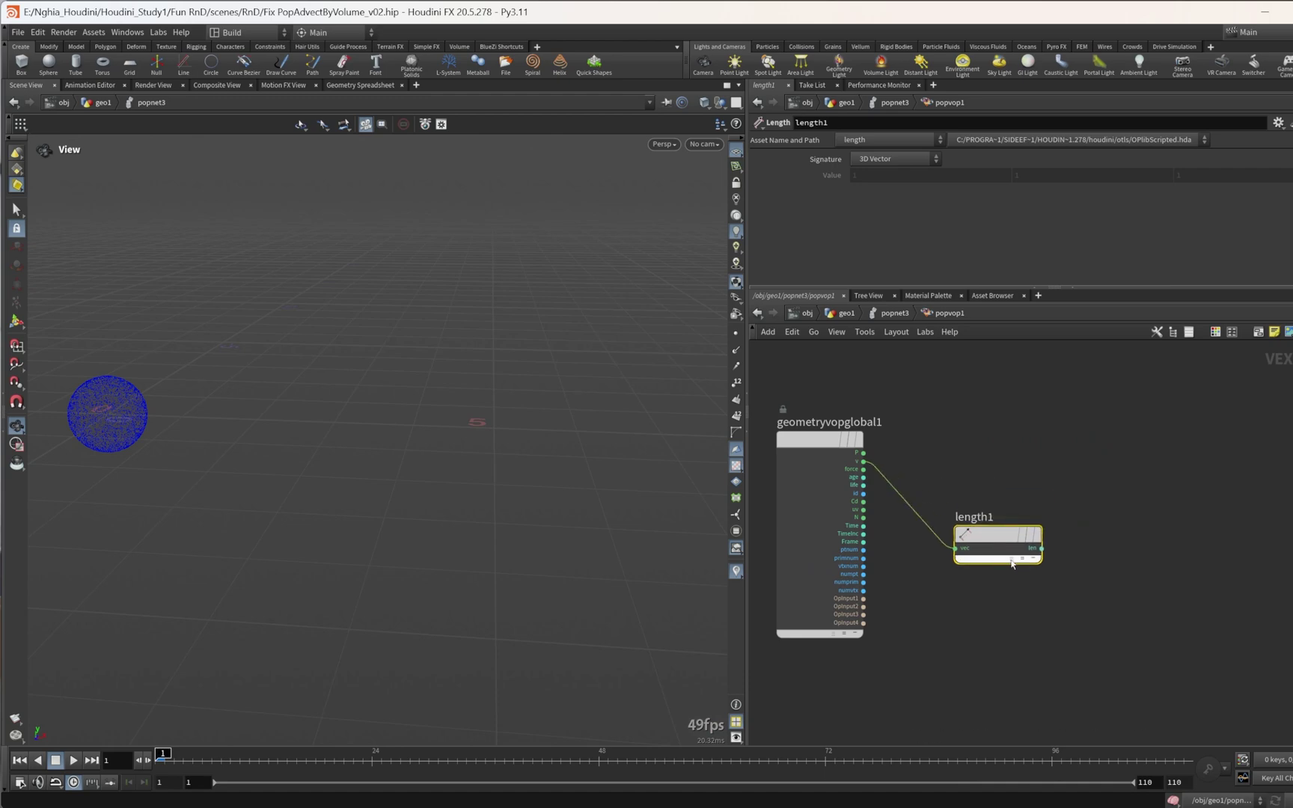
# Step: Add a Compare node after length1, with length1's len output feeding its input1
pyautogui.click(1142, 578)
pyautogui.press('Tab')
pyautogui.write('compa')
pyautogui.press('Return')
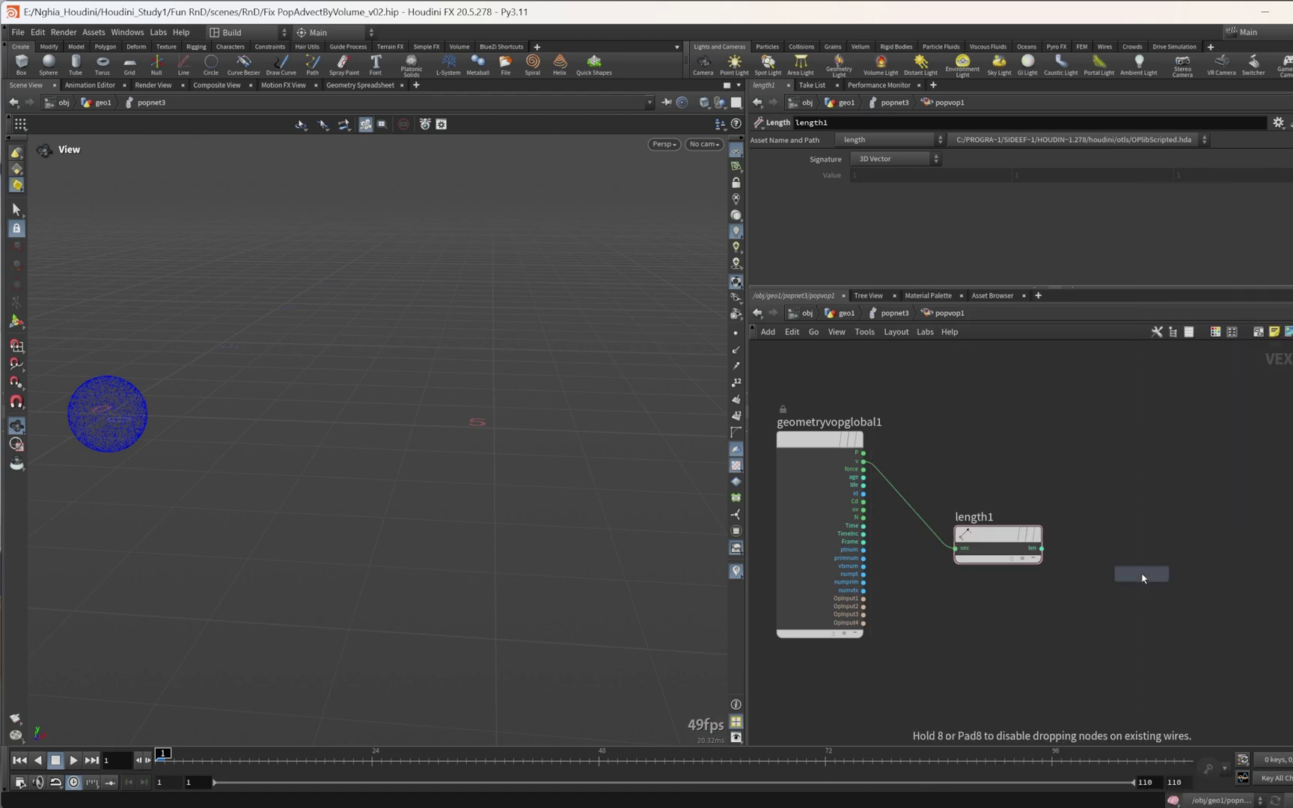
pyautogui.click(1151, 551)
pyautogui.scroll(2, 1152, 552)
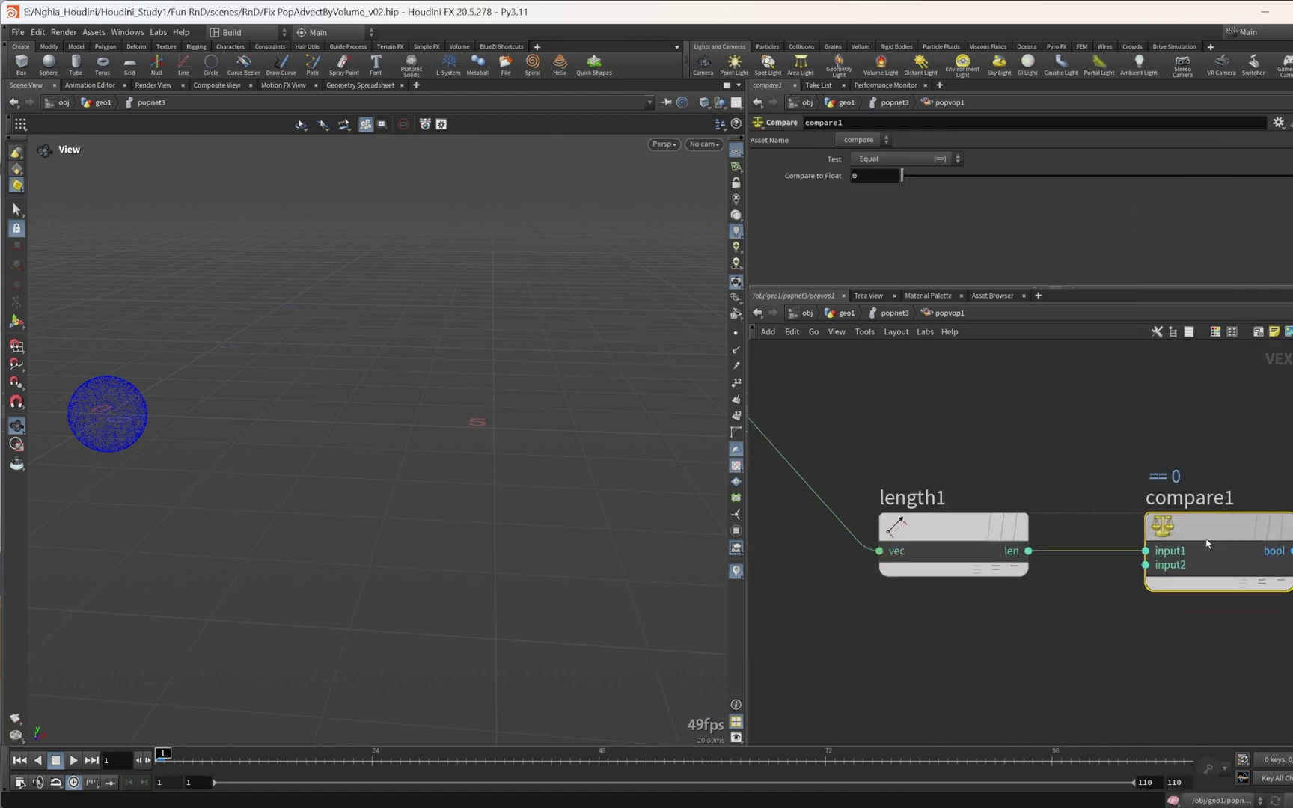
# Step: Set compare1's test to Less Than with a Compare to Float value of 0.1
pyautogui.click(902, 159)
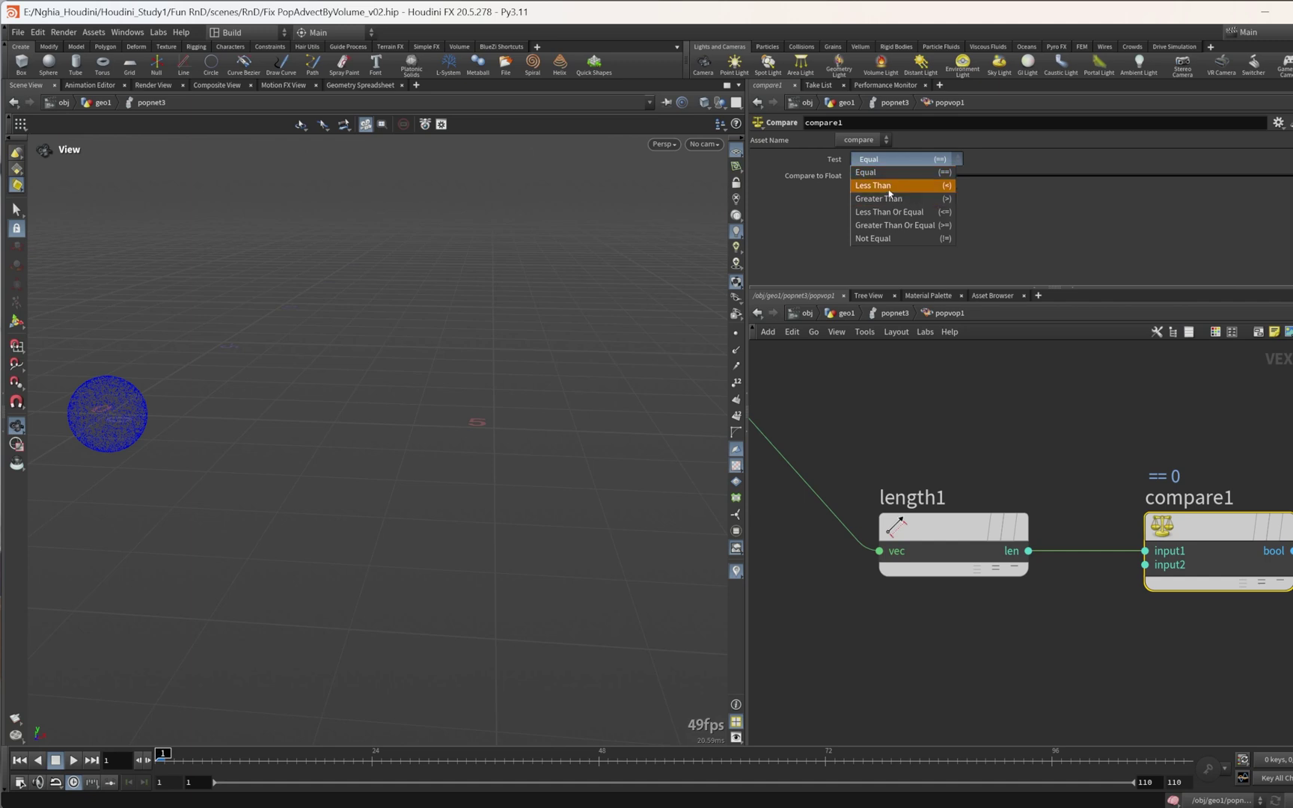
pyautogui.click(891, 187)
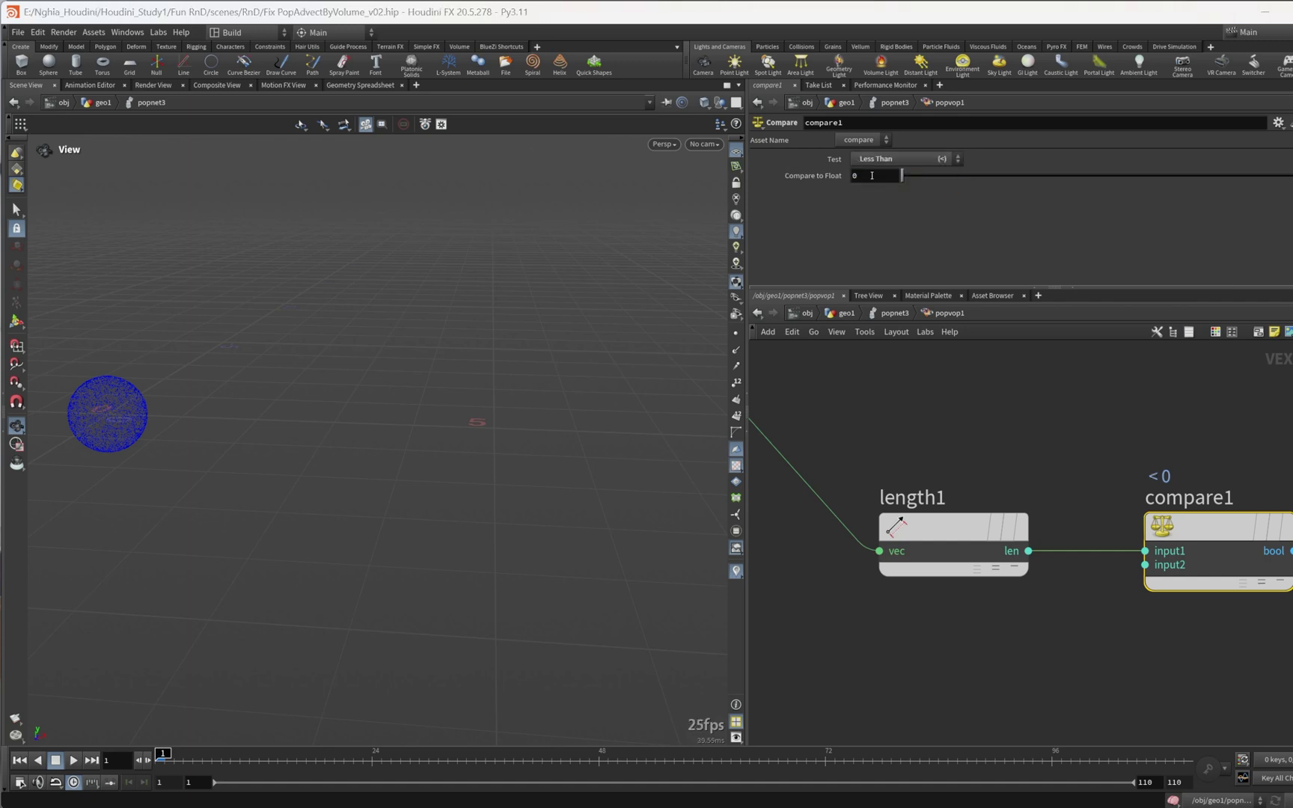
pyautogui.click(872, 175)
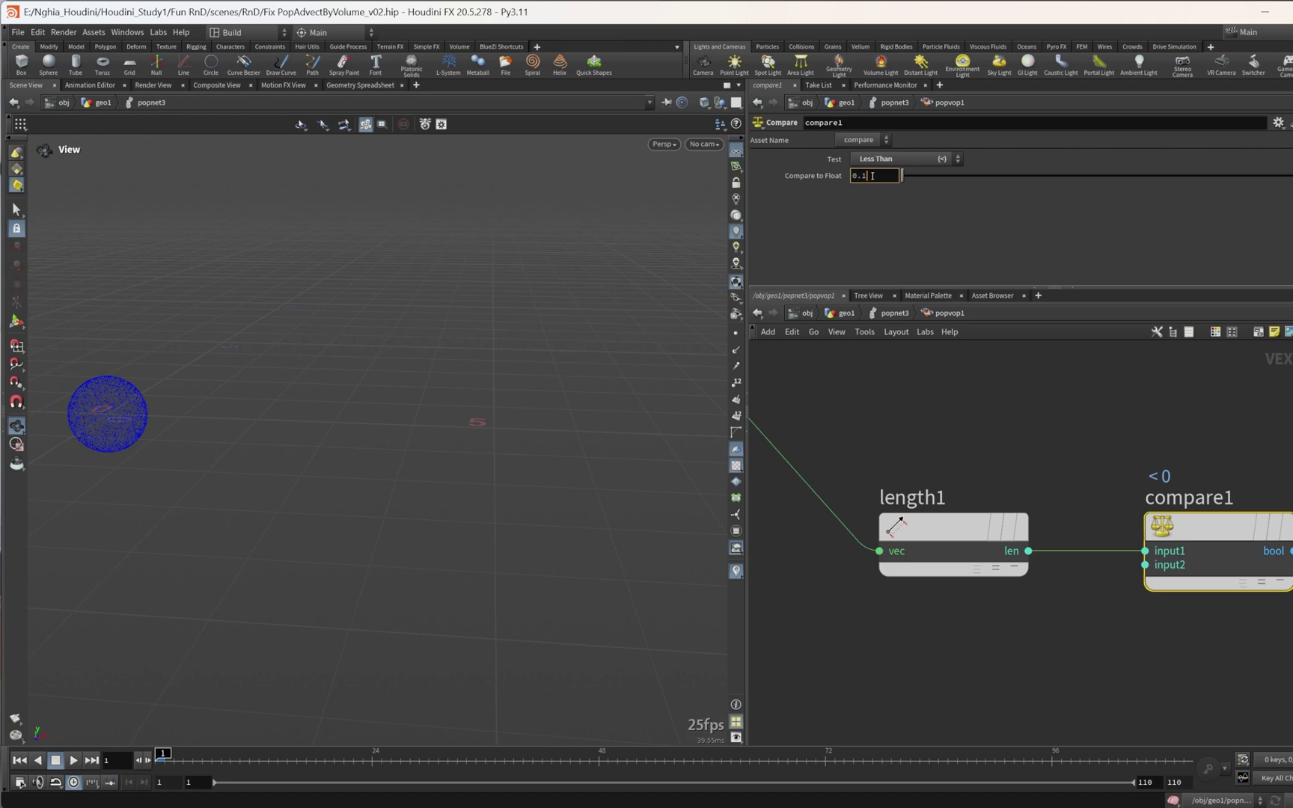
pyautogui.press('Return')
pyautogui.scroll(-2, 1122, 524)
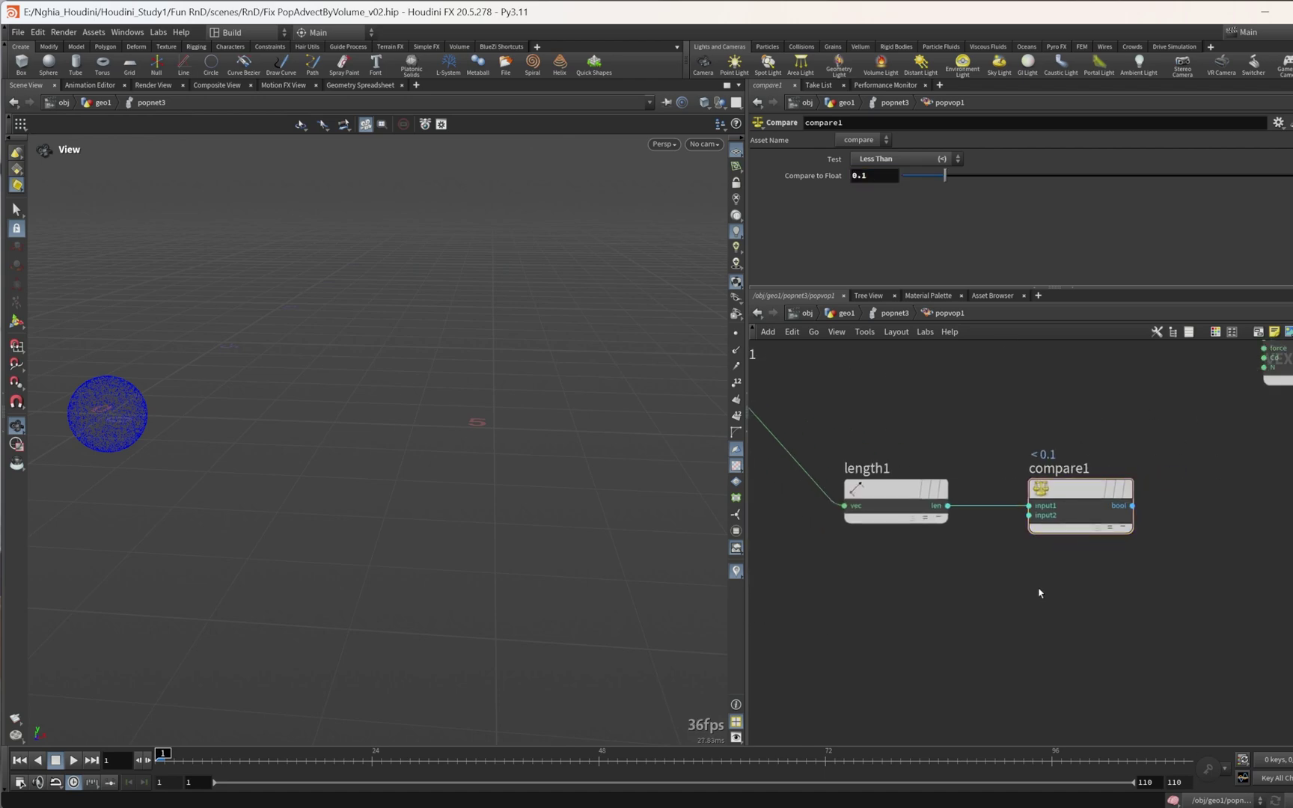
# Step: Add a Float to Vector node below compare1 and set its Component 1 to 1
pyautogui.press('Tab')
pyautogui.write('float to vec')
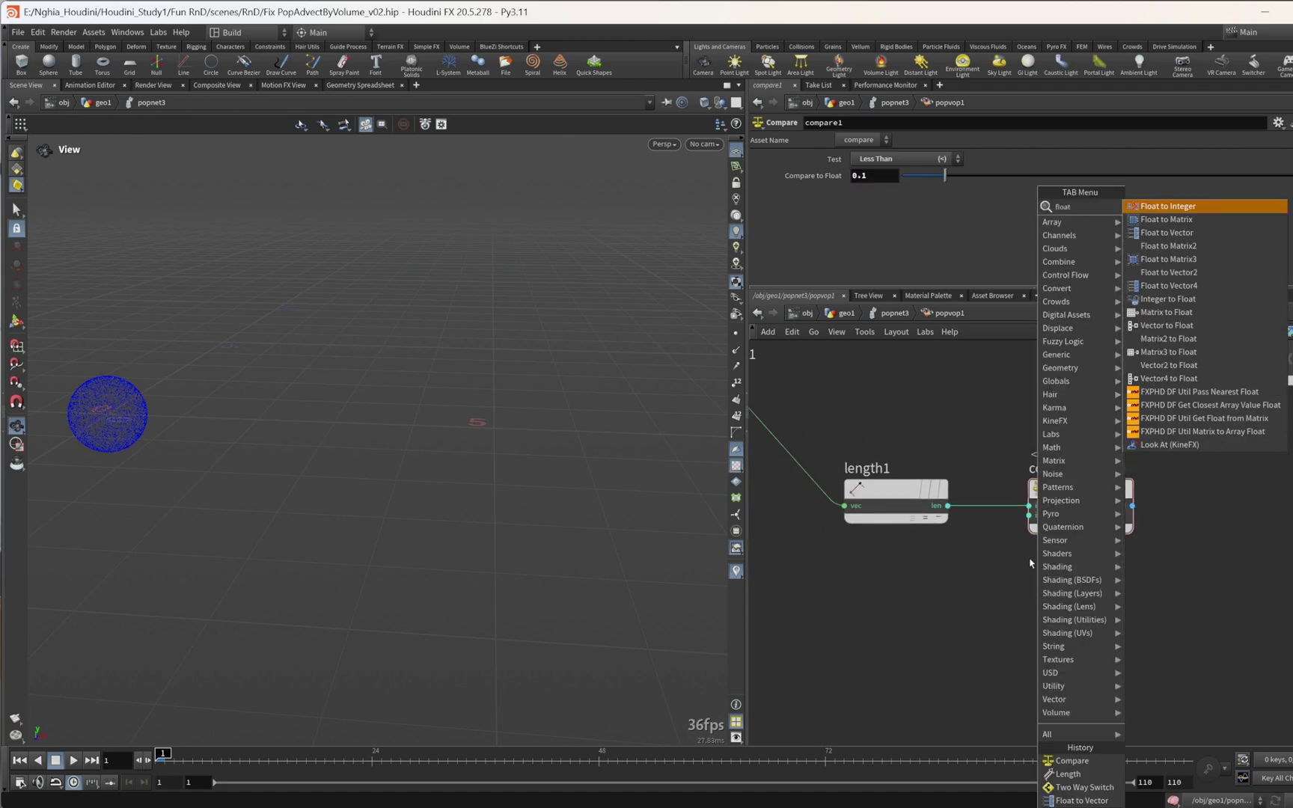
pyautogui.press('Return')
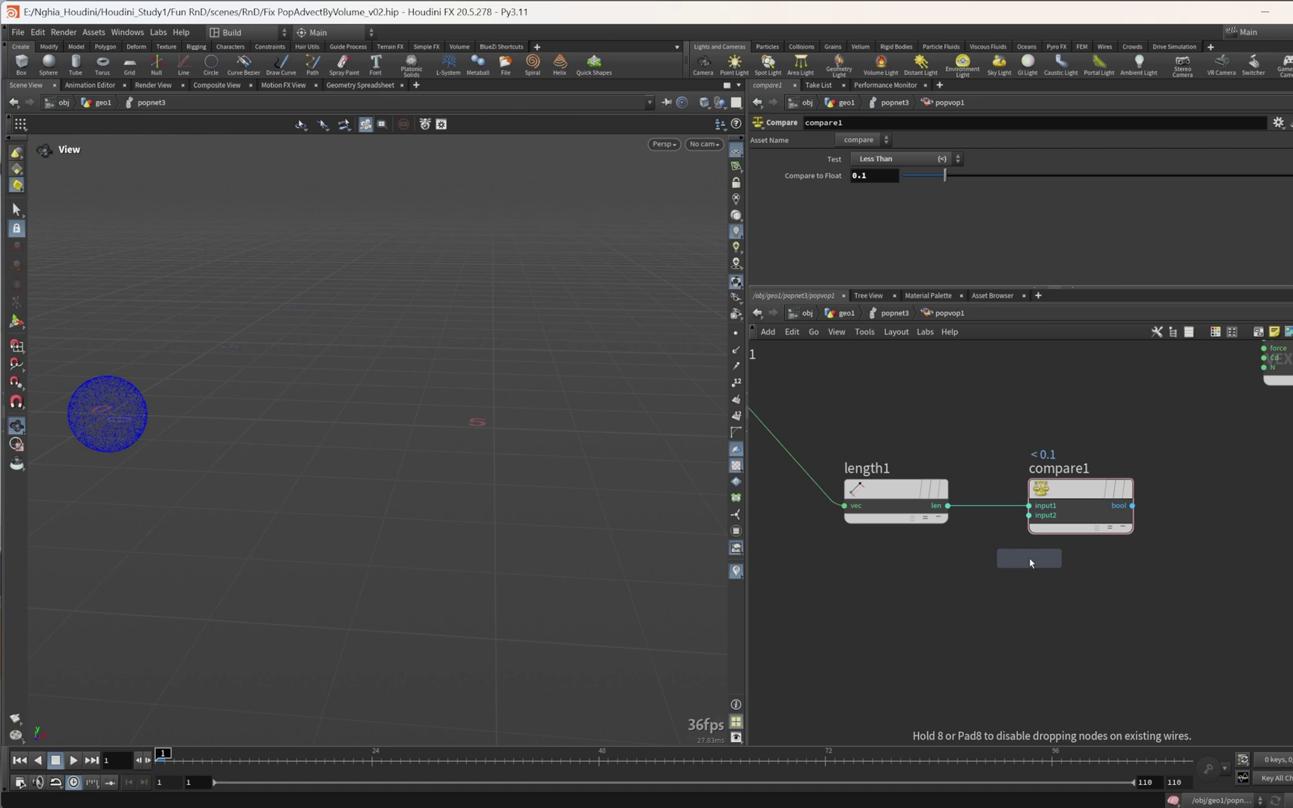
pyautogui.click(986, 595)
pyautogui.scroll(-3, 1095, 526)
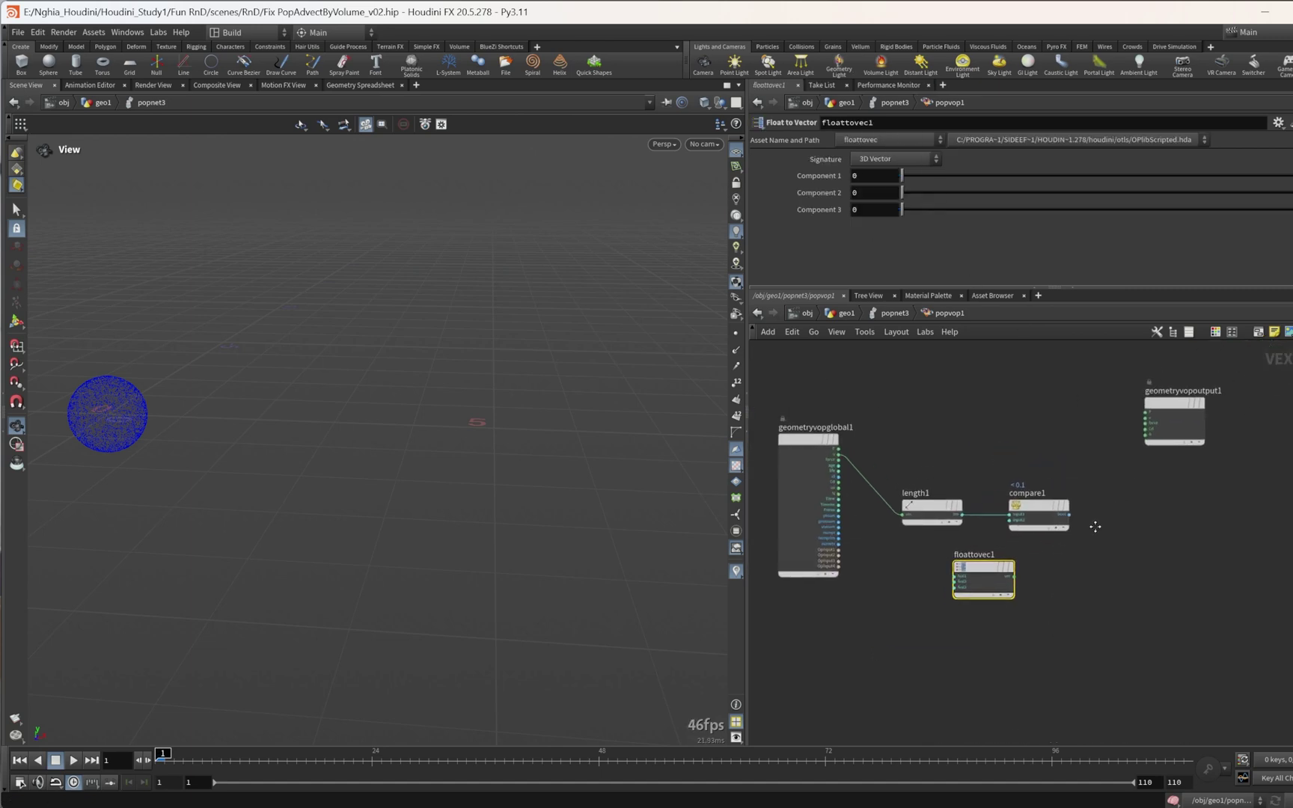
pyautogui.click(882, 177)
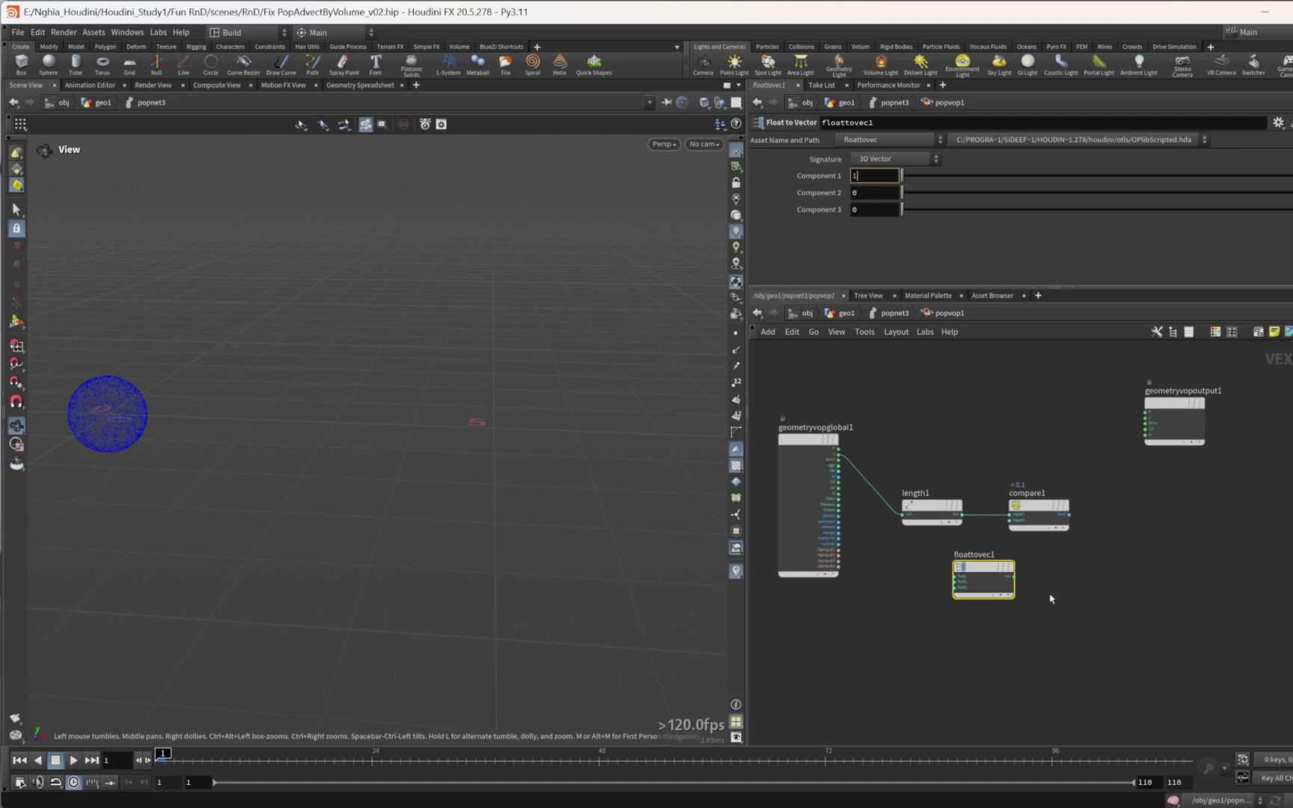
# Step: Add a second Float to Vector node below floattovec1 and set its Component 3 to 1
pyautogui.scroll(3, 1050, 598)
pyautogui.press('Tab')
pyautogui.write('float ve')
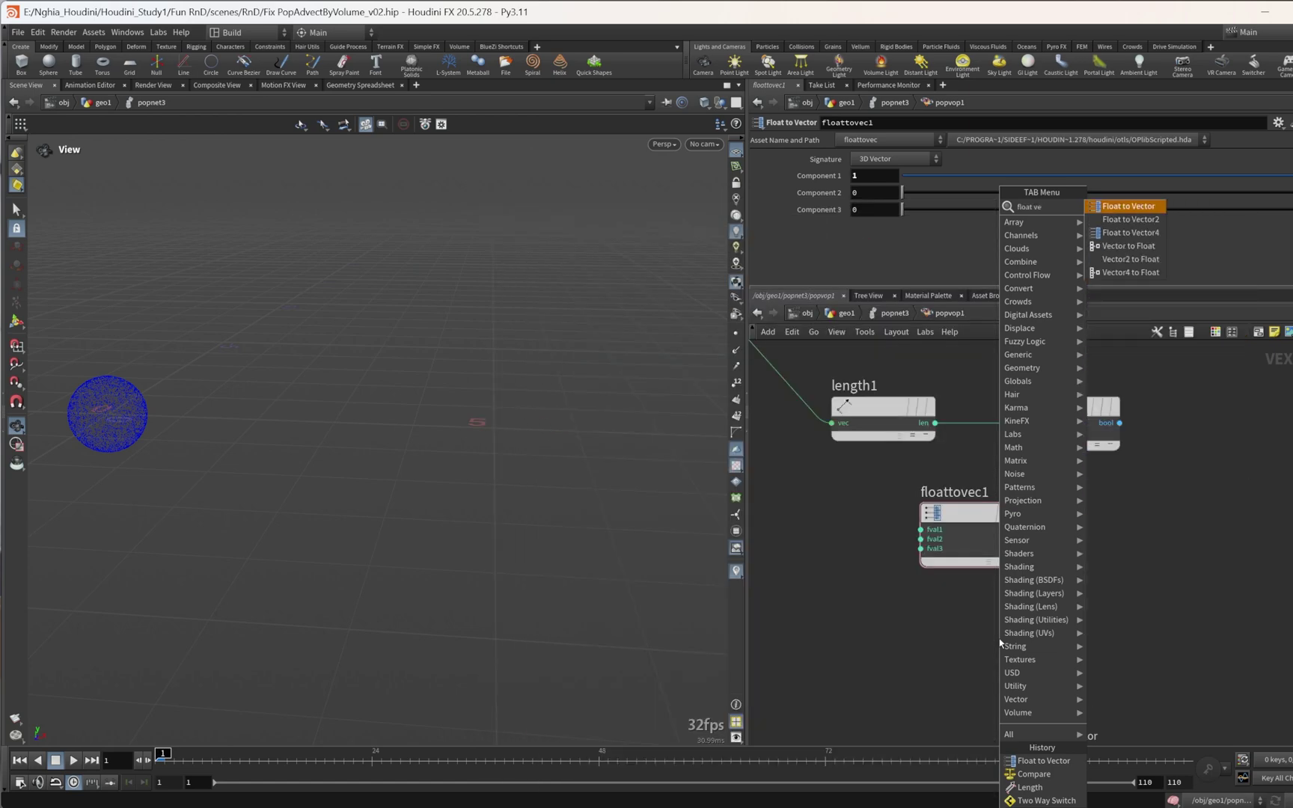
pyautogui.press('Return')
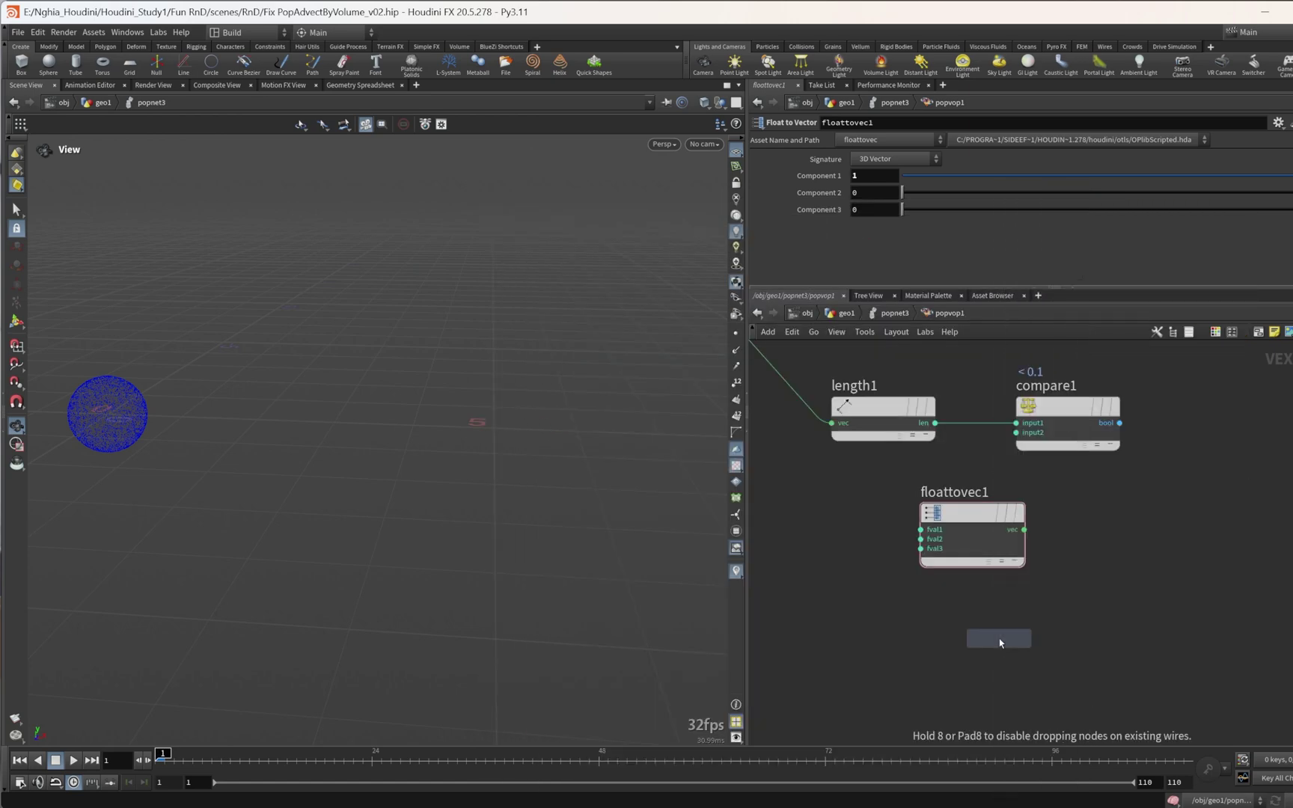
pyautogui.click(997, 639)
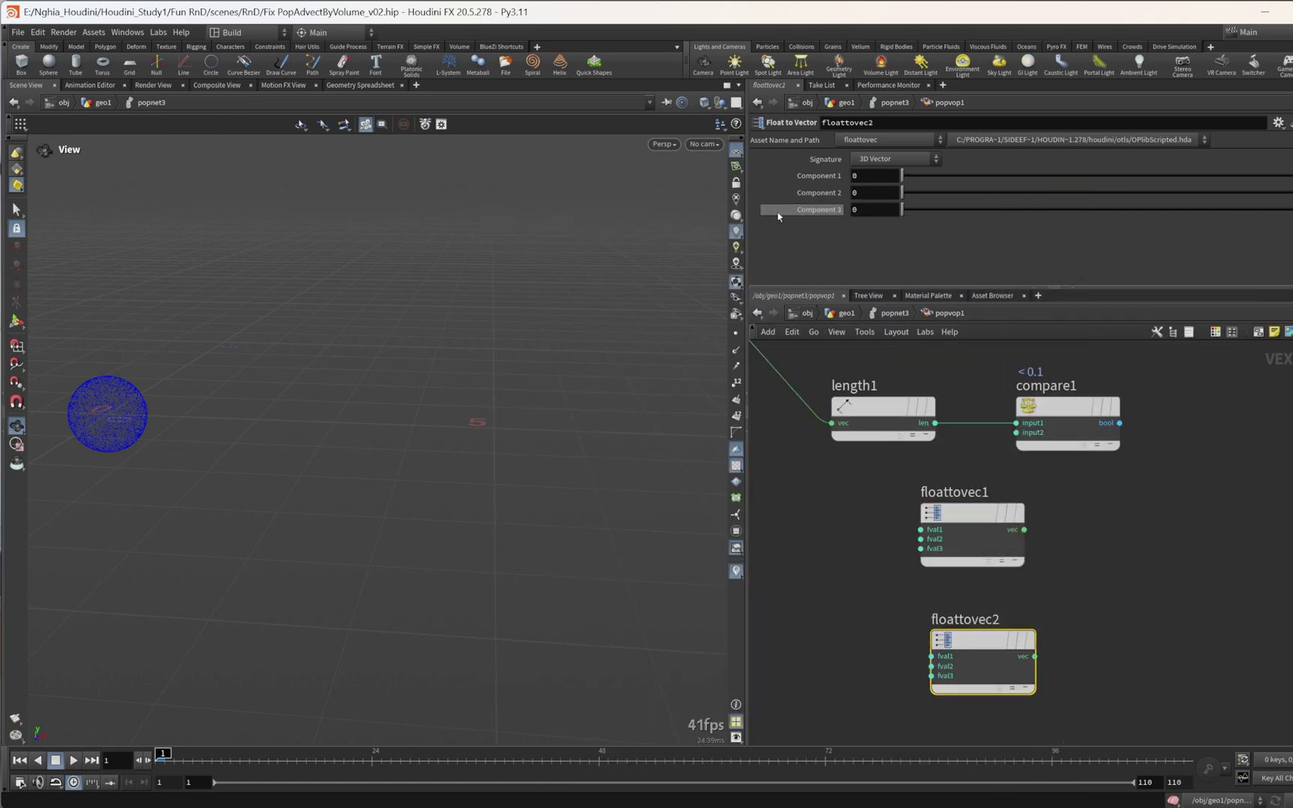
pyautogui.doubleClick(856, 209)
pyautogui.write('1')
pyautogui.press('Return')
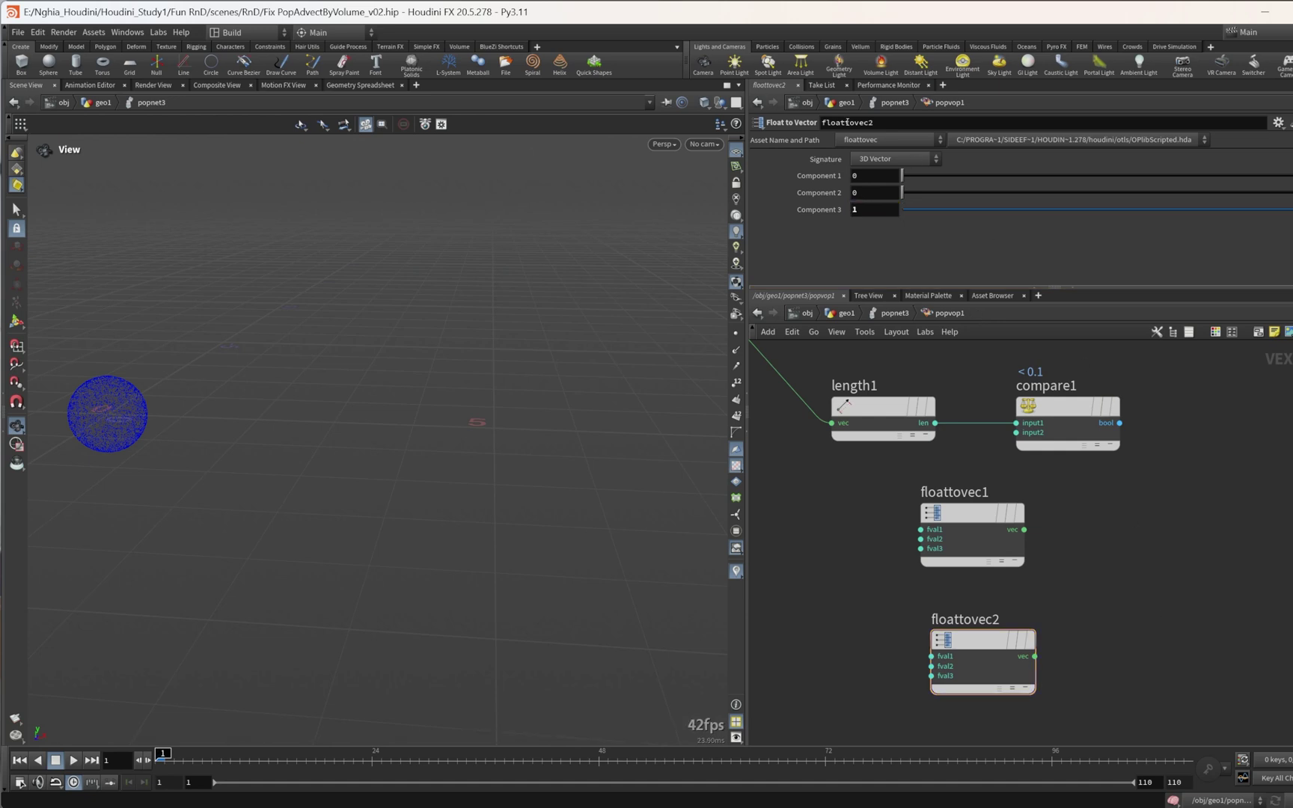
pyautogui.click(813, 177)
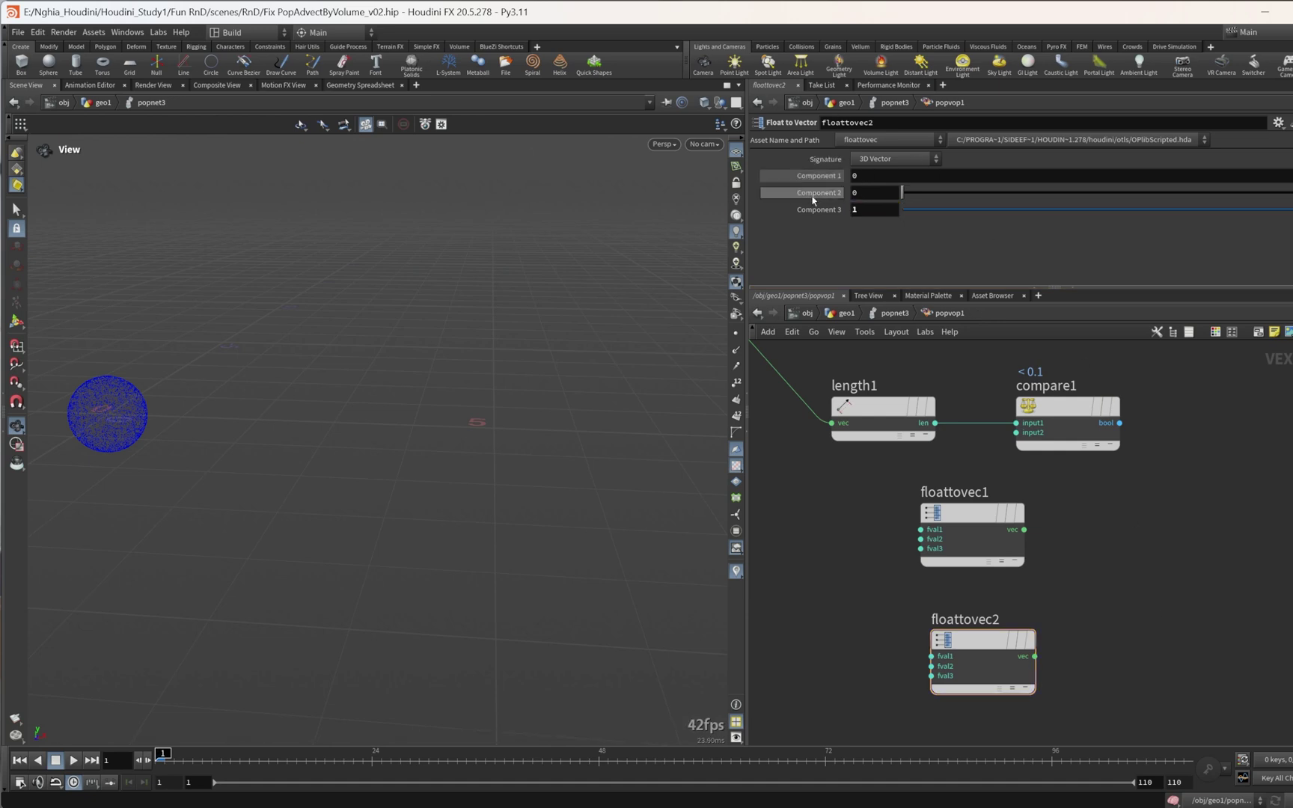
pyautogui.click(811, 193)
pyautogui.click(811, 194)
pyautogui.click(811, 210)
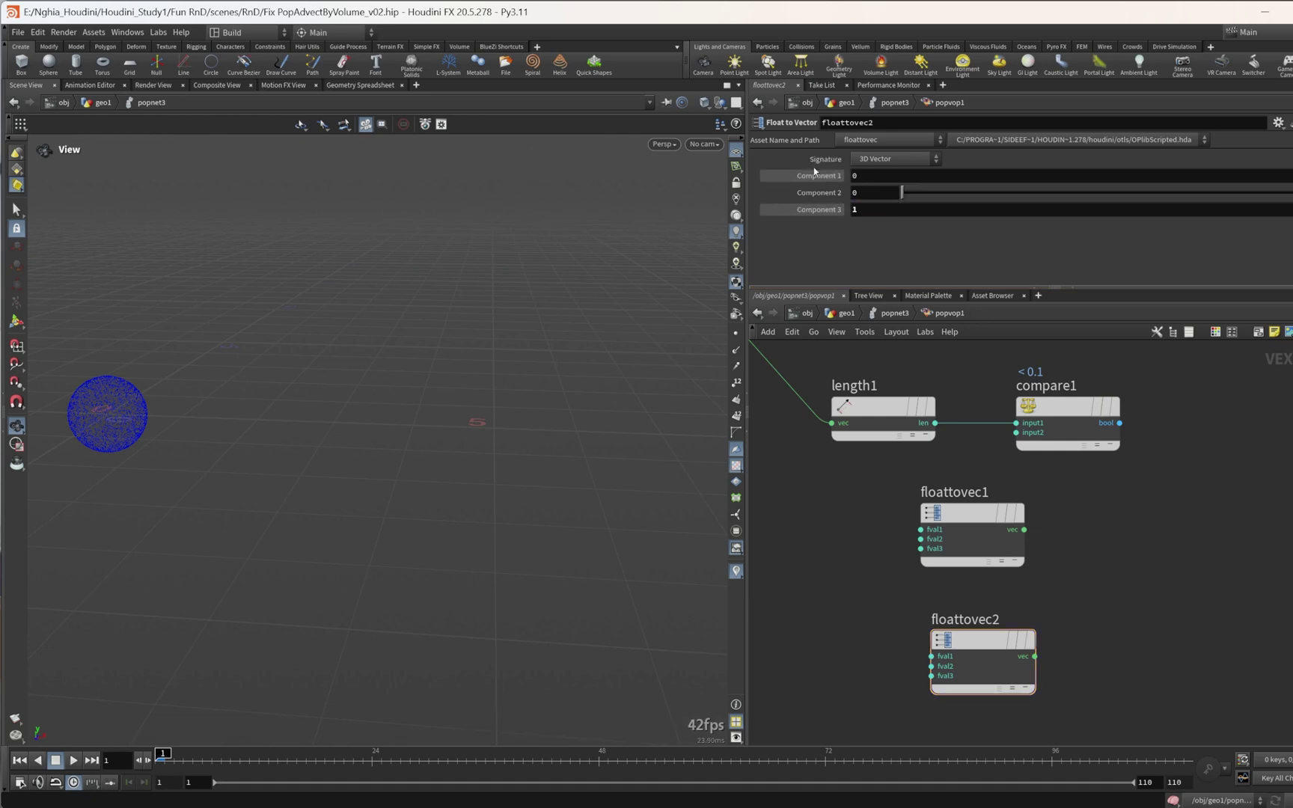
pyautogui.click(813, 175)
pyautogui.click(808, 194)
pyautogui.click(811, 193)
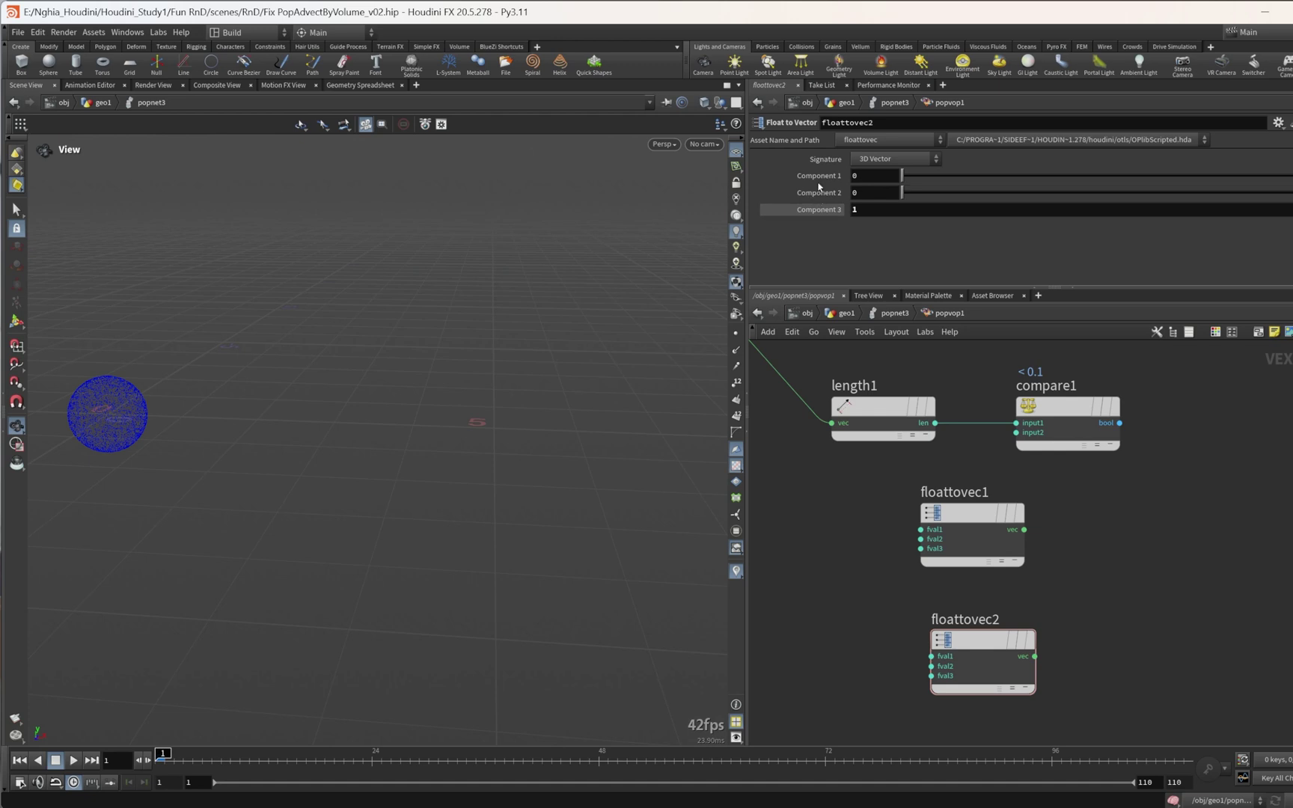
pyautogui.click(812, 210)
# Step: Add a Two Way Switch node beyond compare1, toward the output side of the network
pyautogui.scroll(-2, 1156, 521)
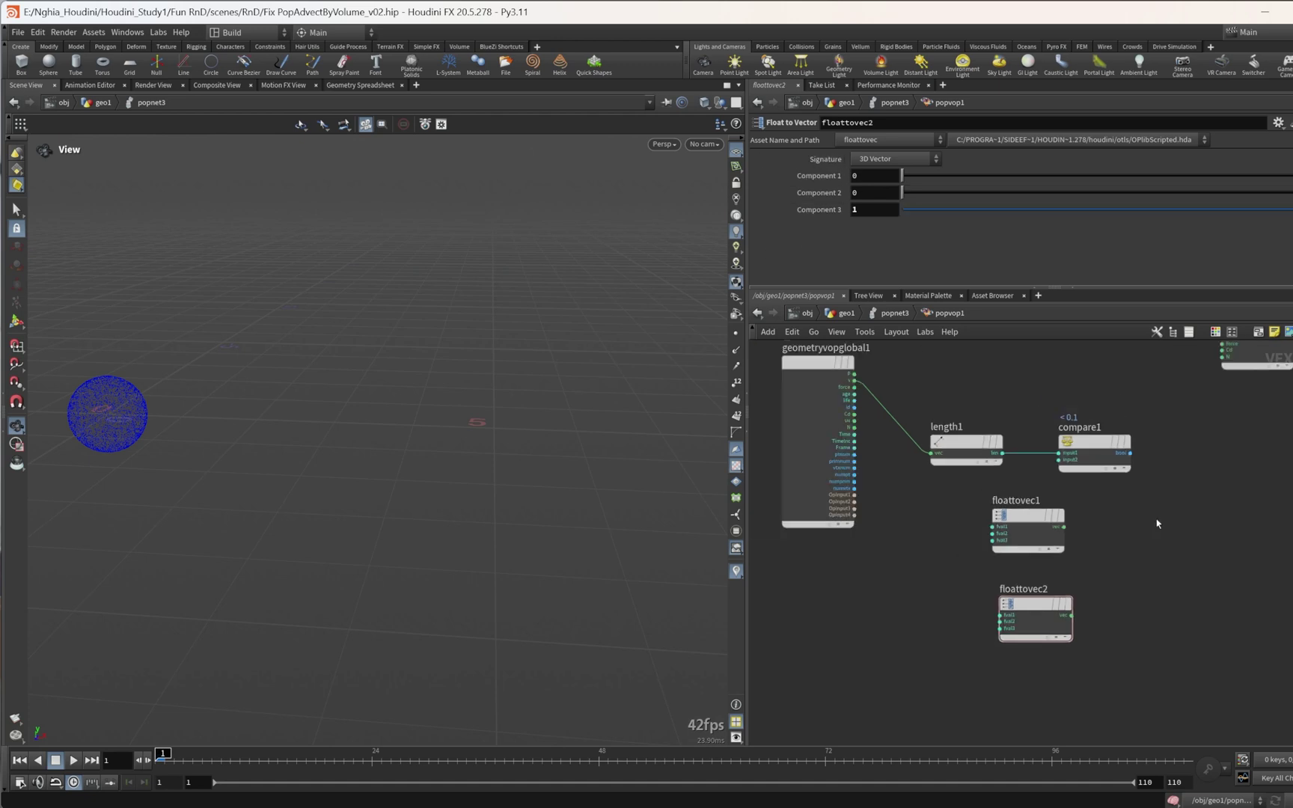
pyautogui.scroll(1, 1161, 497)
pyautogui.moveTo(1162, 496); pyautogui.dragTo(1060, 542, button='middle')
pyautogui.press('Tab')
pyautogui.write('tw')
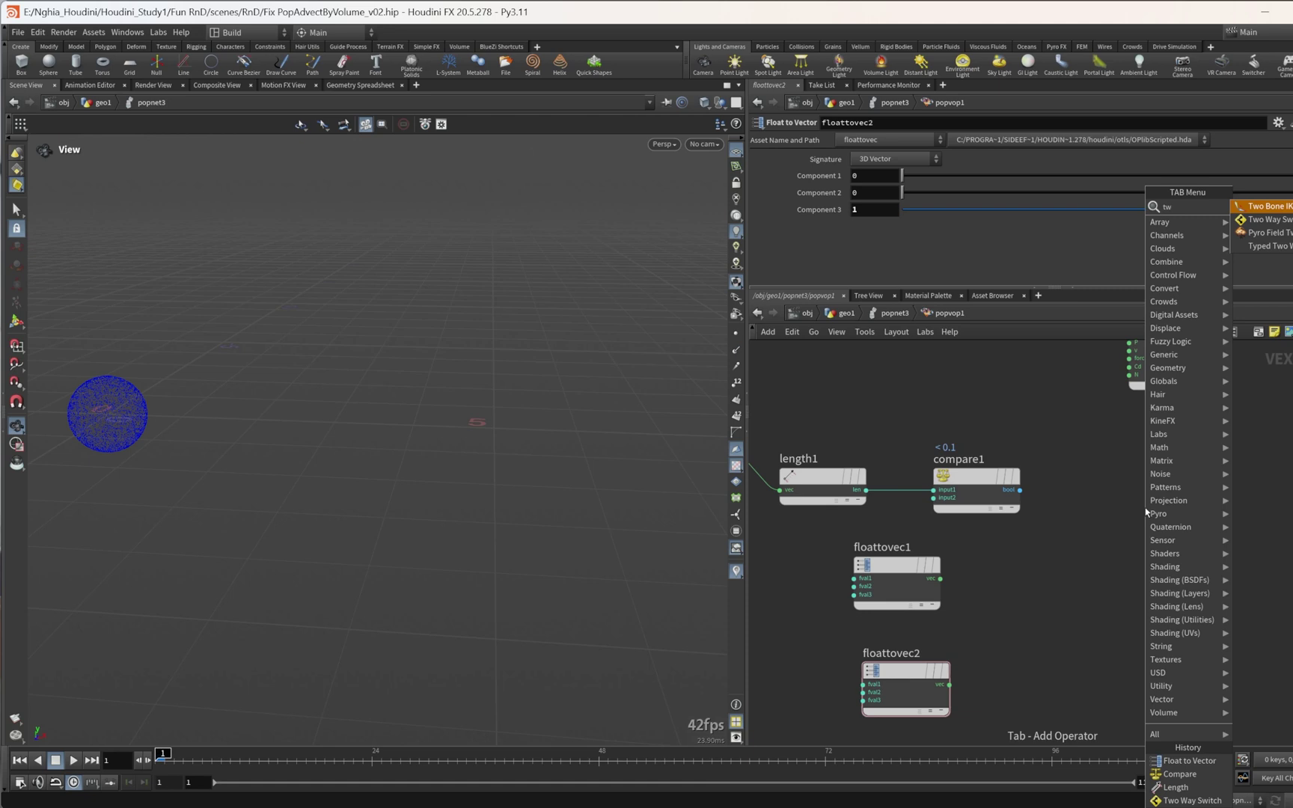
pyautogui.press('Down')
pyautogui.press('Return')
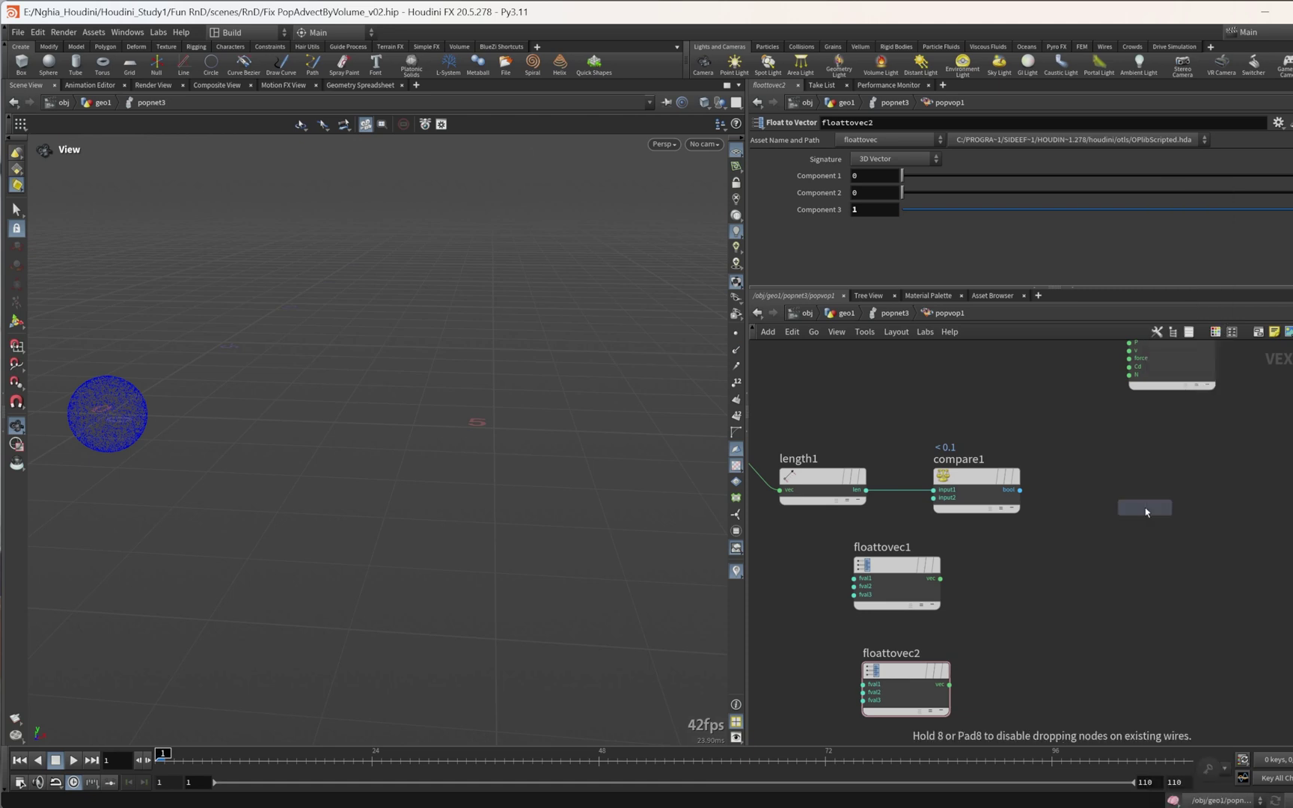
pyautogui.click(1140, 509)
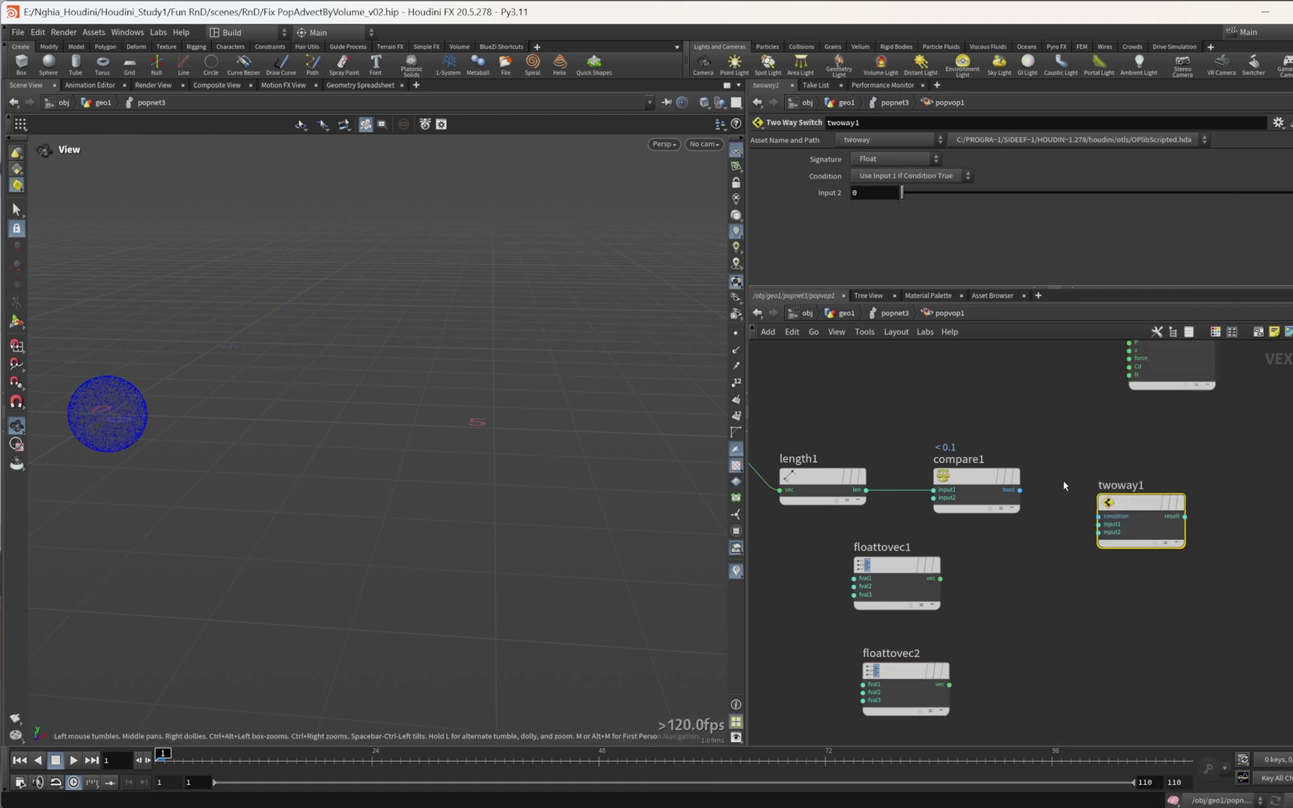
# Step: Connect compare1's bool output to the condition input of twoway1
pyautogui.scroll(2, 984, 495)
pyautogui.moveTo(1020, 491); pyautogui.dragTo(1030, 464, button='middle')
pyautogui.scroll(-3, 1016, 485)
pyautogui.moveTo(982, 408); pyautogui.dragTo(875, 475)
pyautogui.scroll(2, 920, 434)
pyautogui.moveTo(920, 434)
pyautogui.mouseDown(button='middle')
pyautogui.moveTo(1006, 449)
pyautogui.moveTo(911, 429)
pyautogui.mouseUp(button='middle')
pyautogui.click(1073, 519)
pyautogui.moveTo(1107, 471); pyautogui.dragTo(981, 450, button='middle')
pyautogui.scroll(-1, 981, 451)
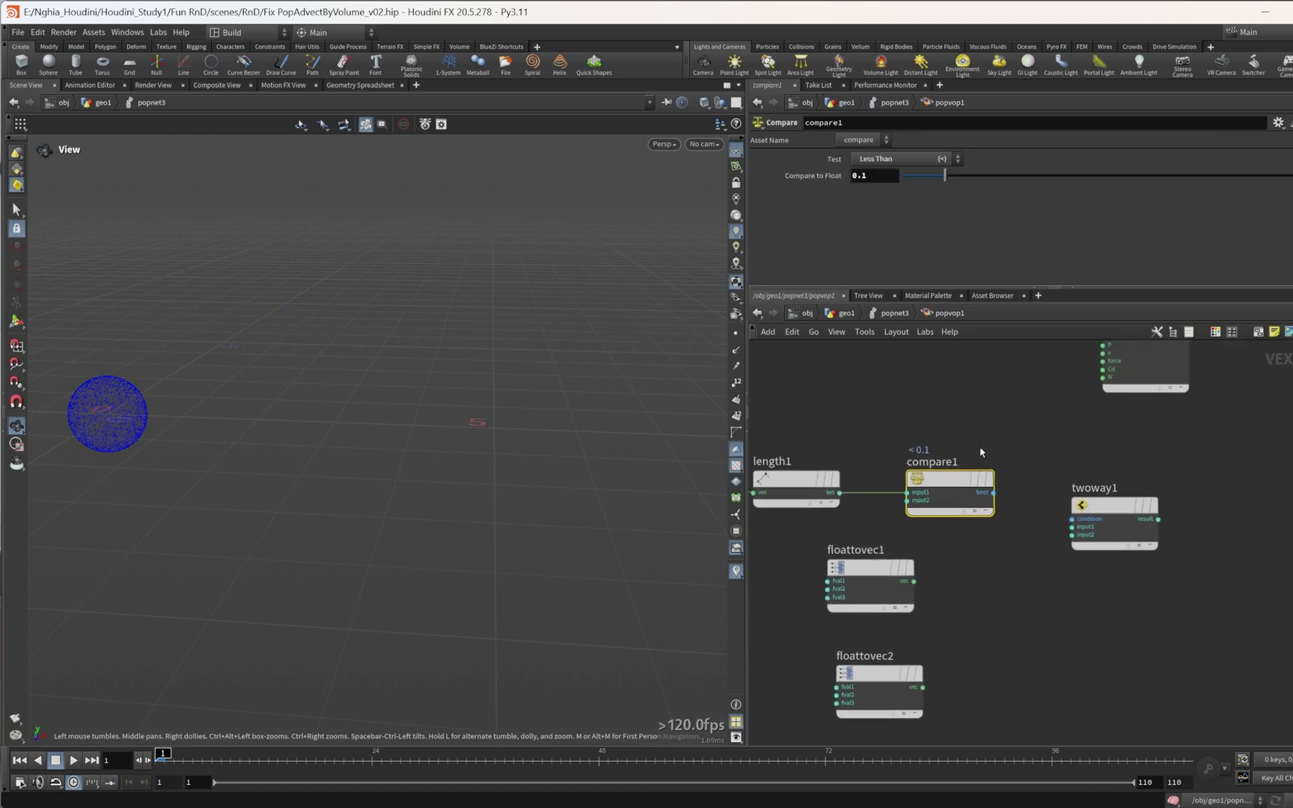
pyautogui.scroll(2, 981, 458)
pyautogui.click(997, 507)
pyautogui.click(1116, 543)
pyautogui.moveTo(1089, 476); pyautogui.dragTo(1094, 410, button='middle')
pyautogui.scroll(1, 1120, 471)
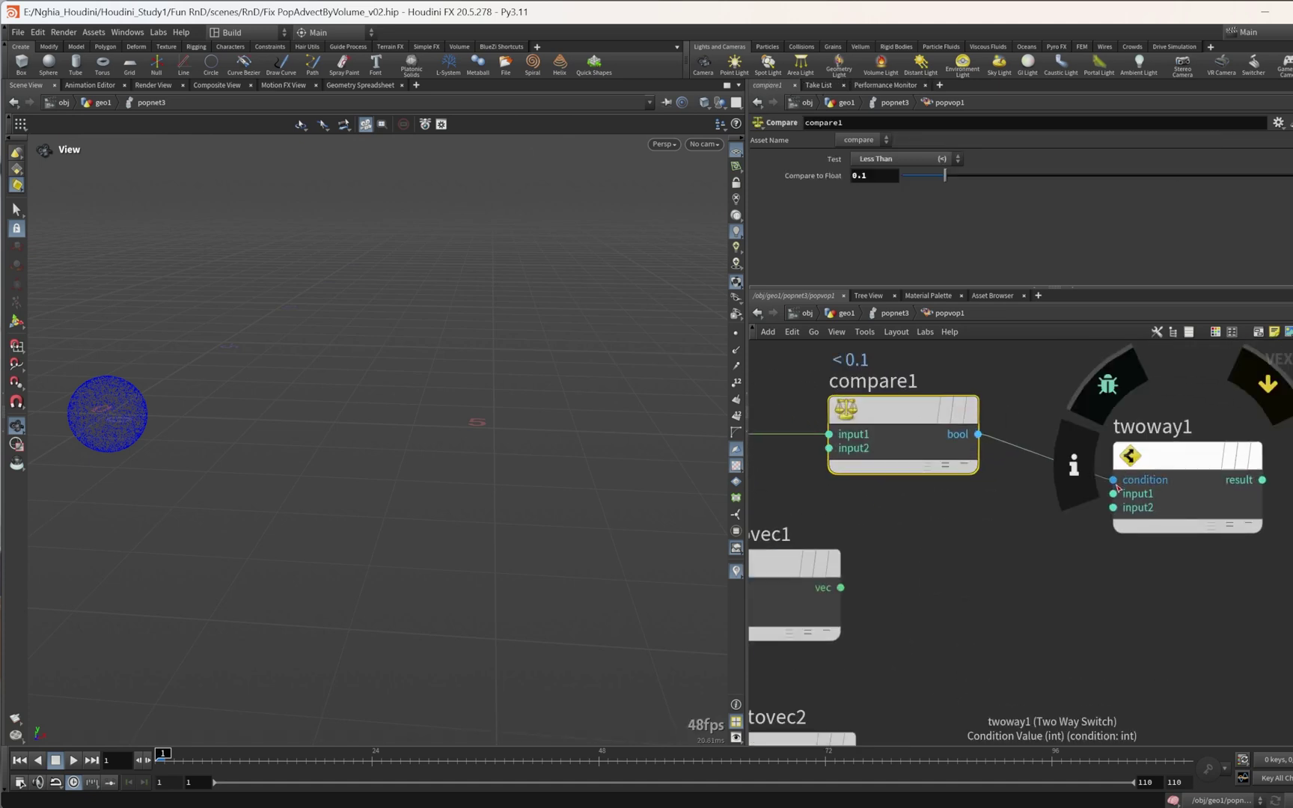
# Step: Connect floattovec1's vec output to input1 of twoway1
pyautogui.click(1115, 493)
pyautogui.scroll(-1, 1029, 532)
pyautogui.moveTo(1010, 533); pyautogui.dragTo(1068, 495, button='middle')
pyautogui.click(928, 538)
pyautogui.scroll(-1, 1024, 614)
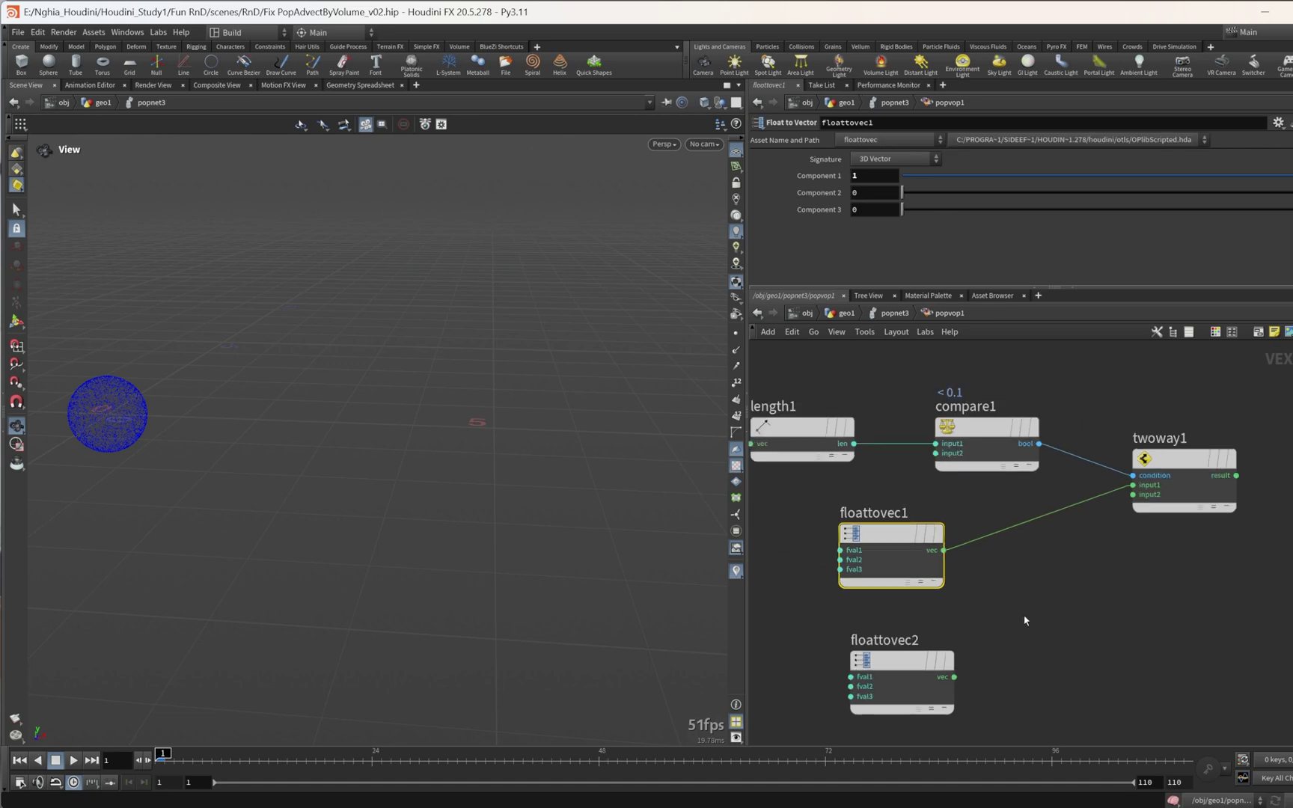
# Step: Connect floattovec2's vec output to input2 of twoway1
pyautogui.scroll(2, 1132, 568)
pyautogui.click(1107, 447)
pyautogui.scroll(-2, 1124, 503)
pyautogui.scroll(2, 1104, 495)
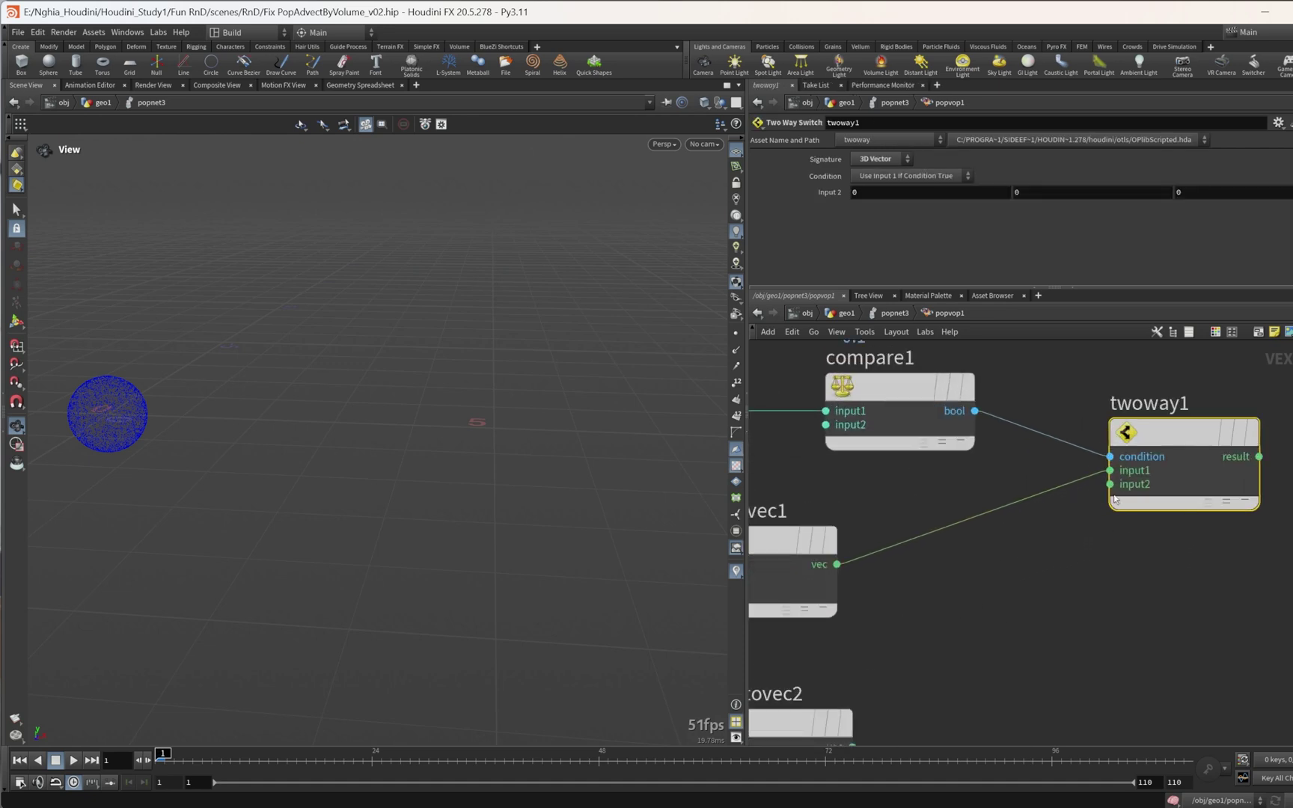
pyautogui.click(1111, 485)
pyautogui.scroll(-1, 1021, 602)
pyautogui.moveTo(1021, 602); pyautogui.dragTo(1063, 535, button='middle')
pyautogui.click(925, 657)
pyautogui.scroll(-1, 1213, 527)
pyautogui.scroll(-2, 1212, 527)
pyautogui.moveTo(1213, 527); pyautogui.dragTo(1093, 603, button='middle')
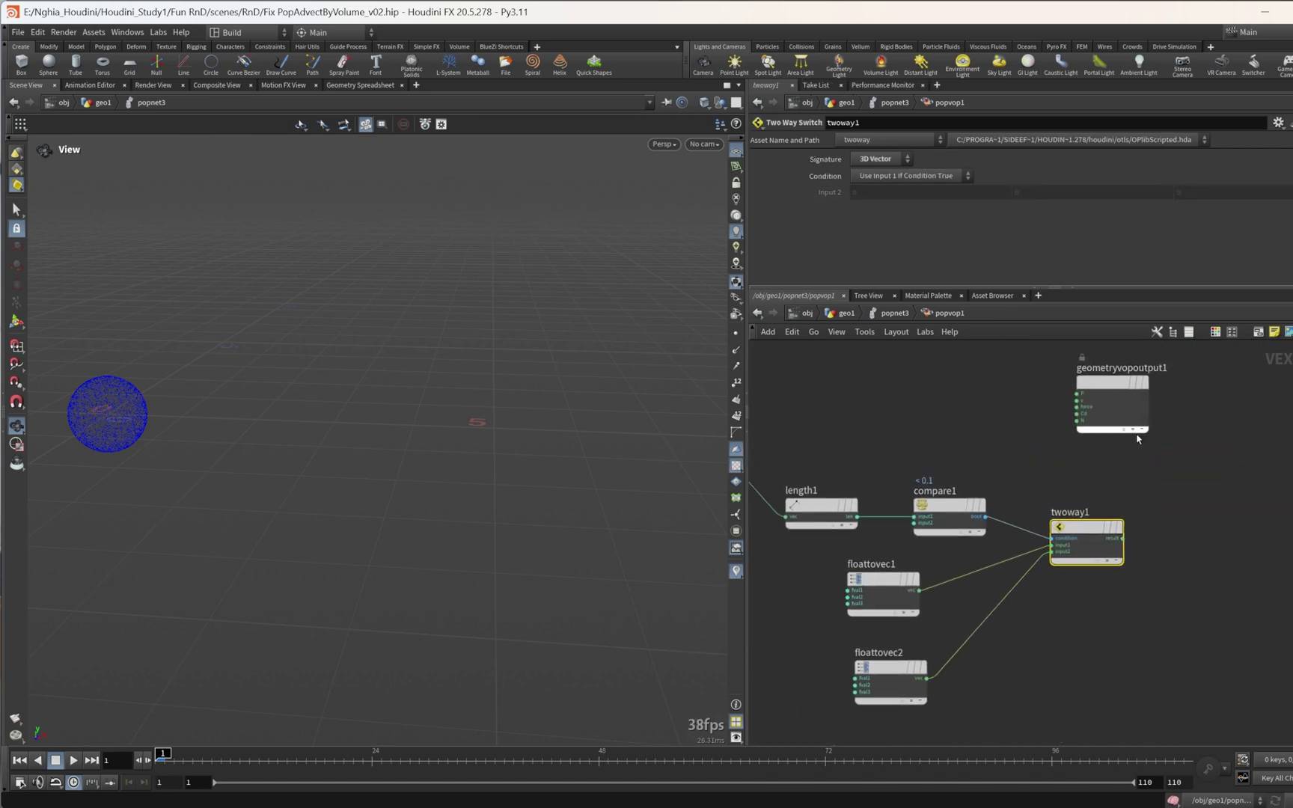
# Step: Reposition the geometry output node beside twoway1 and connect twoway1's result to its Cd input
pyautogui.moveTo(1122, 411); pyautogui.dragTo(1228, 513)
pyautogui.scroll(3, 1168, 546)
pyautogui.click(1063, 530)
pyautogui.click(1191, 490)
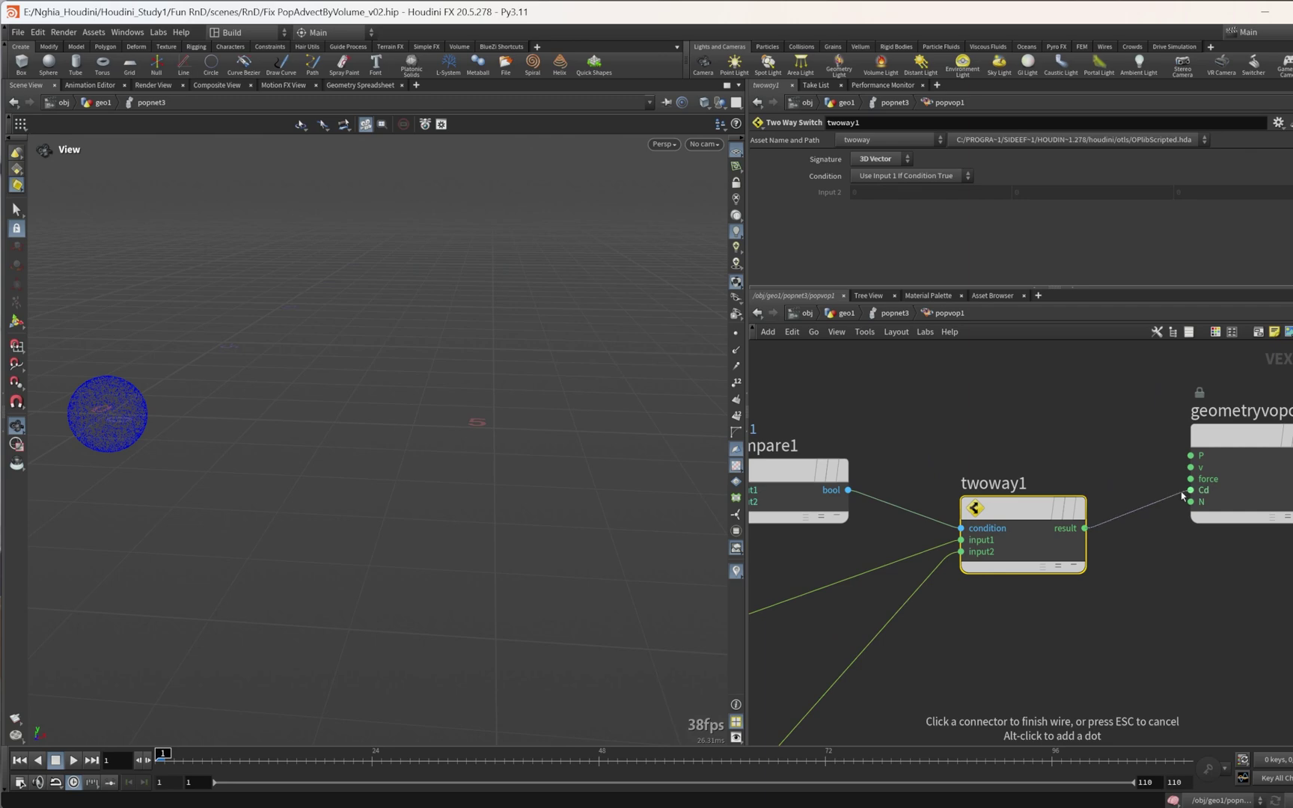
pyautogui.scroll(-1, 254, 434)
# Step: Play the particle simulation to check the speed-based coloring over time
pyautogui.moveTo(255, 434); pyautogui.dragTo(256, 542, button='middle')
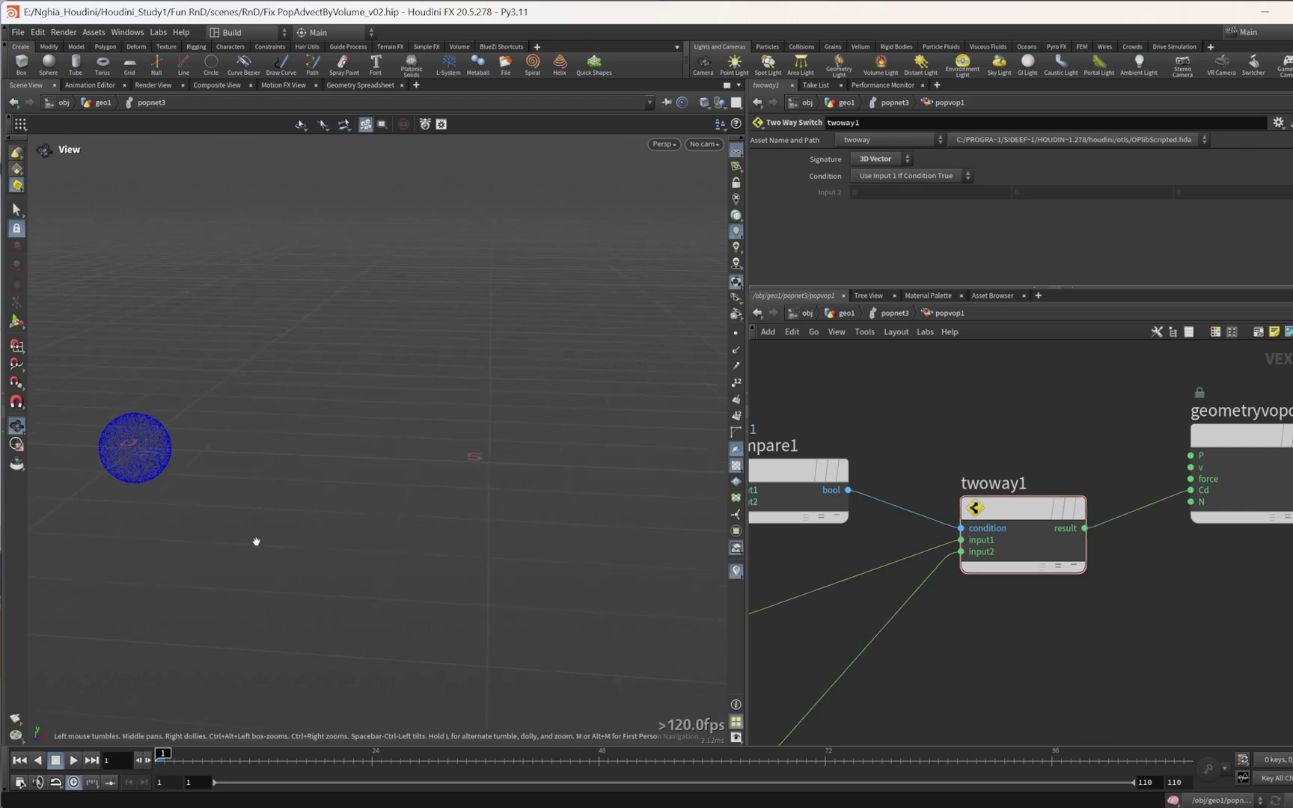
pyautogui.click(73, 760)
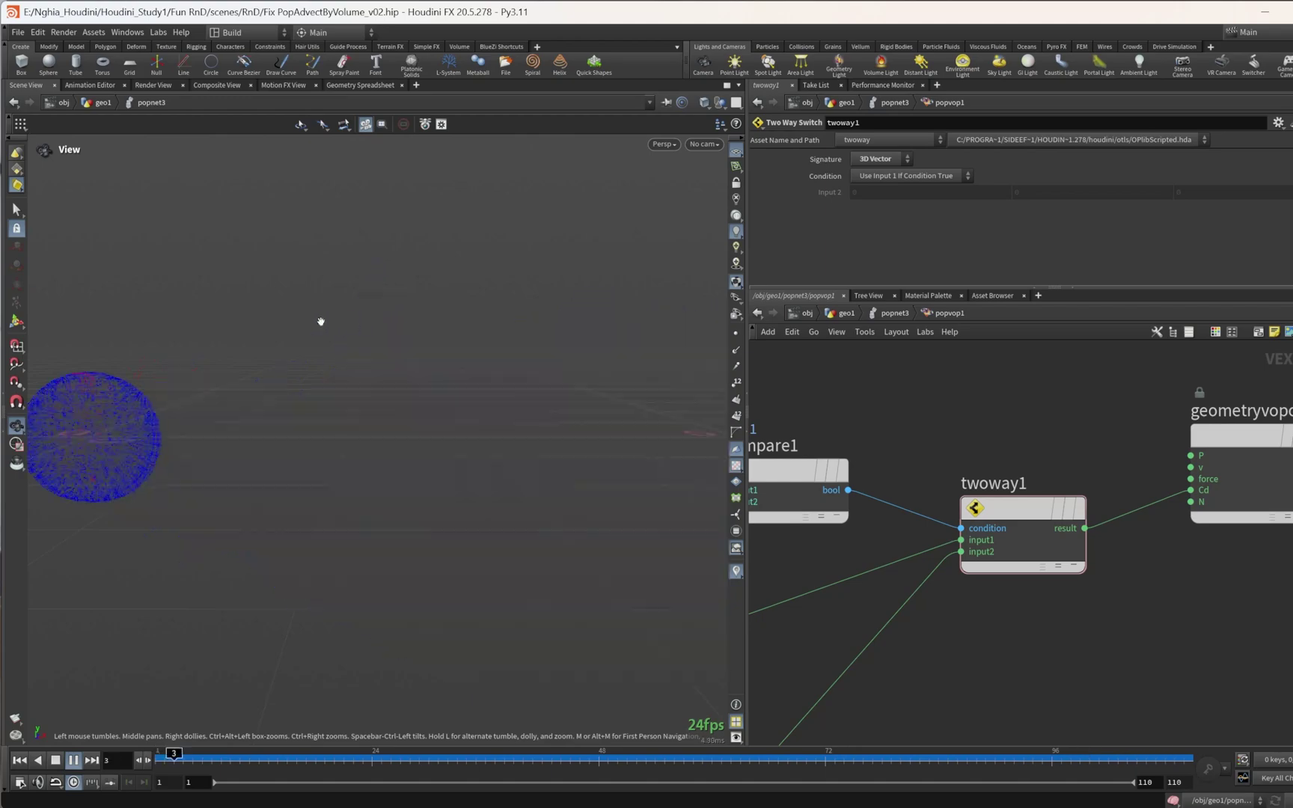
pyautogui.press('h')
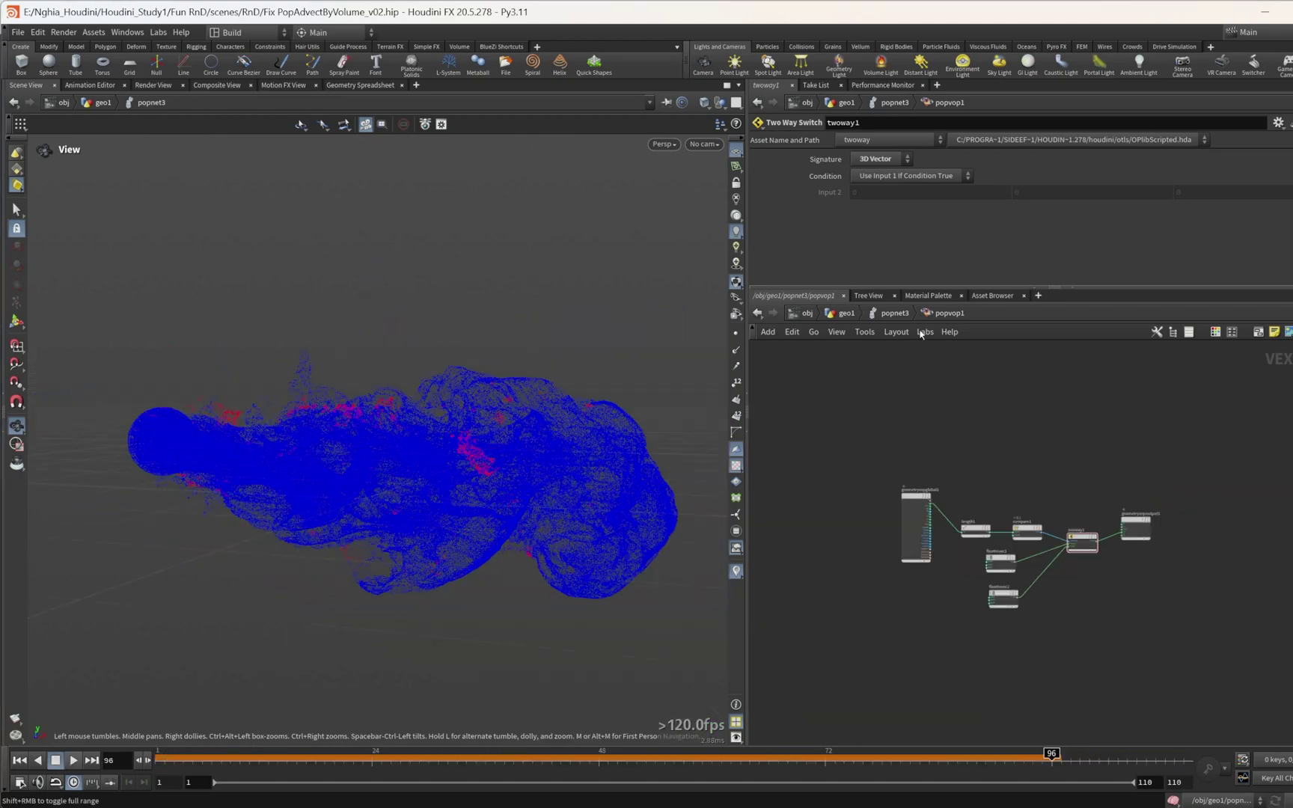
# Step: Display the OUT_VEL1 smoke volume in the geo1 network and inspect its shape at frame 96
pyautogui.scroll(-3, 1054, 516)
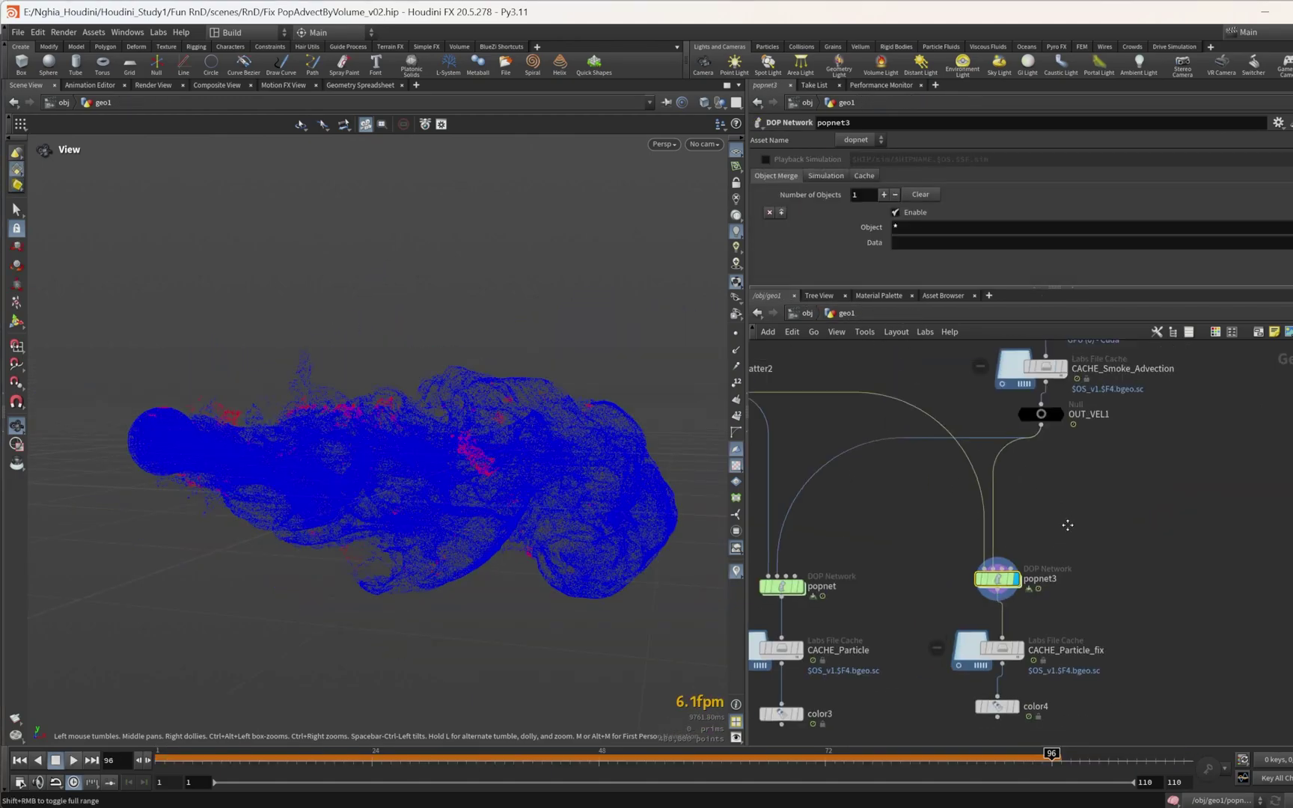
pyautogui.moveTo(1068, 525); pyautogui.dragTo(1025, 580, button='middle')
pyautogui.scroll(1, 1036, 483)
pyautogui.moveTo(1007, 469)
pyautogui.click(1022, 440)
pyautogui.moveTo(644, 483); pyautogui.dragTo(569, 479)
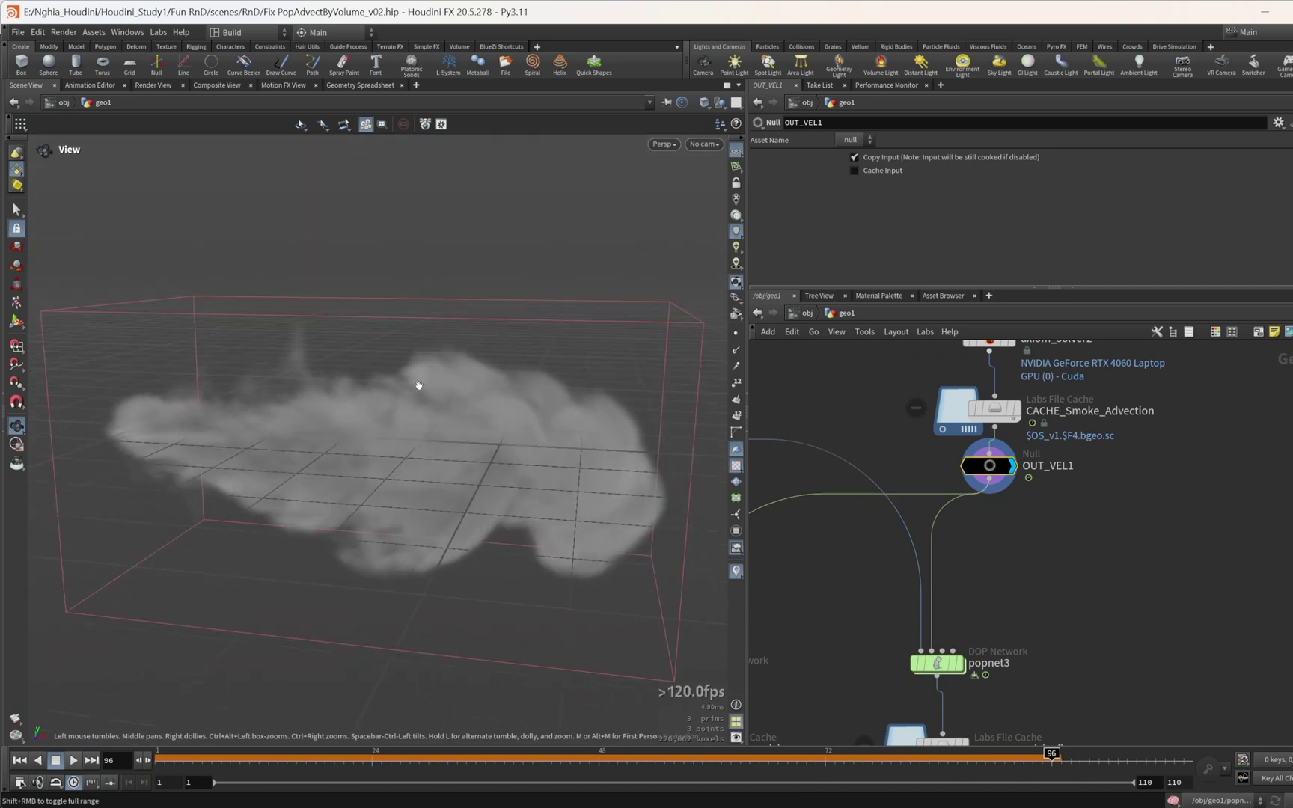
# Step: Branch a new Convert VDB node off OUT_VEL1's output and display it
pyautogui.click(988, 483)
pyautogui.scroll(-3, 1048, 540)
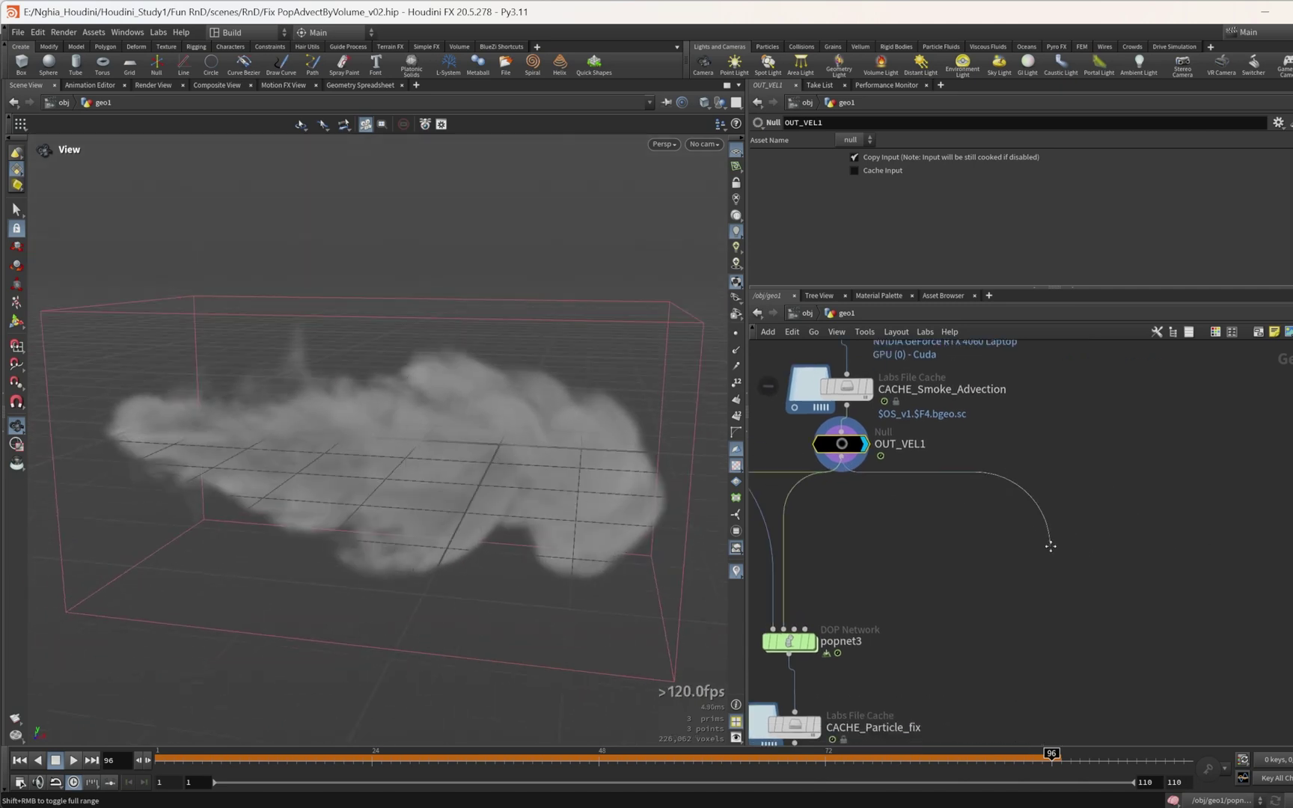
pyautogui.press('Tab')
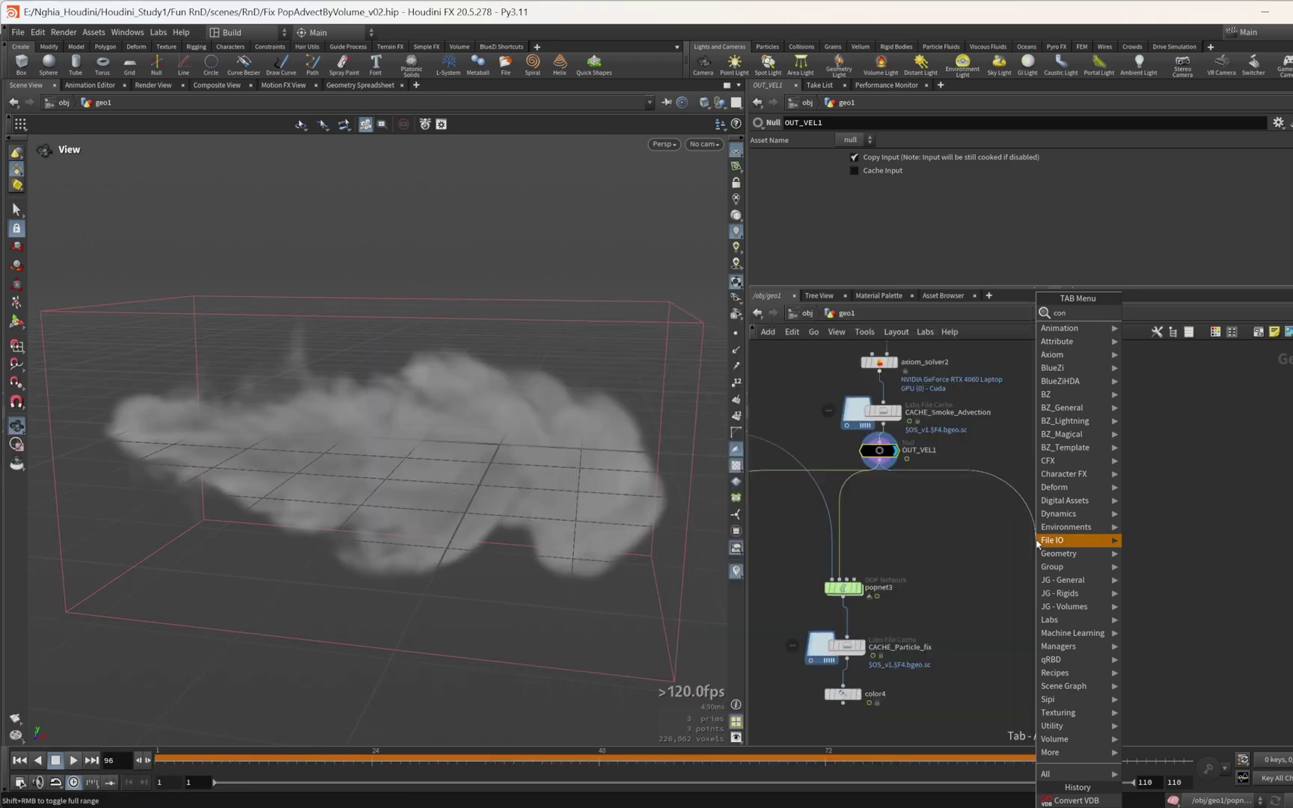
pyautogui.write('convet')
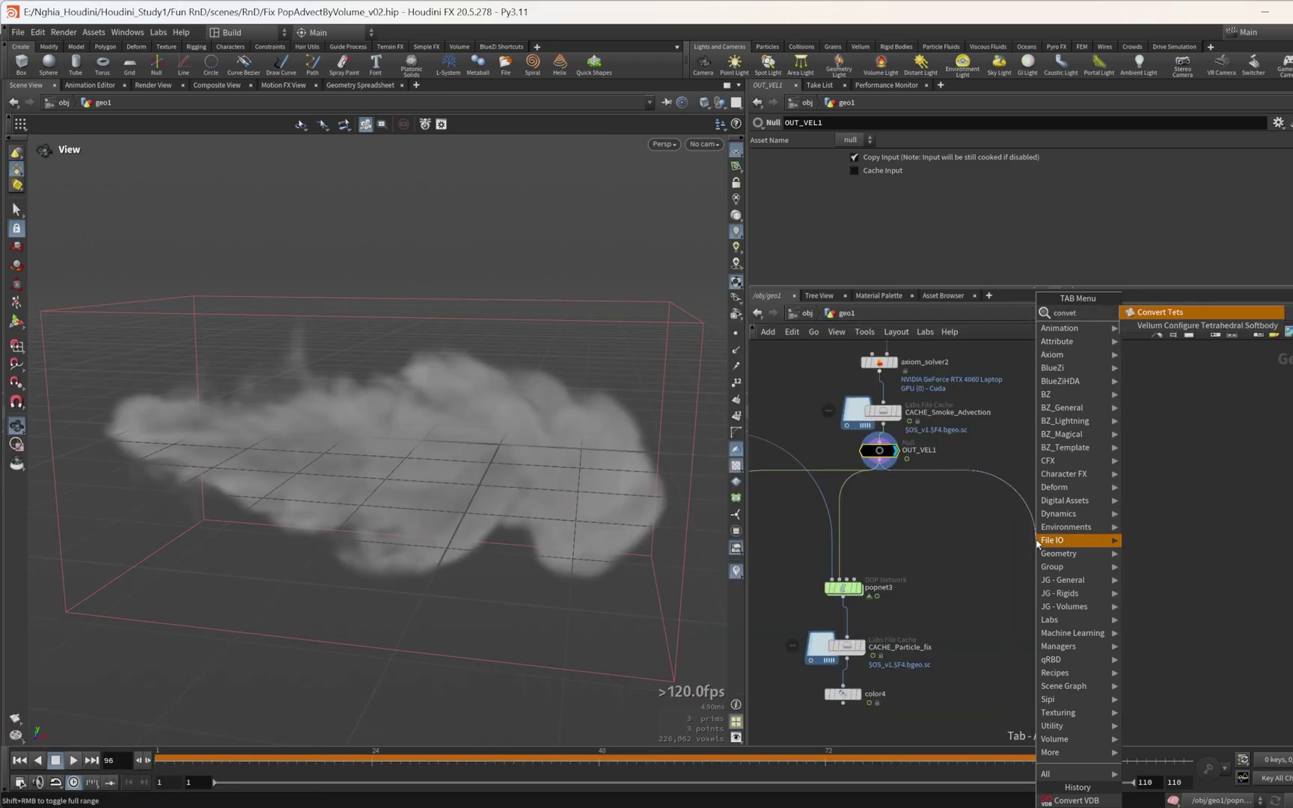
pyautogui.press('BackSpace')
pyautogui.write('rtvdb')
pyautogui.press('Return')
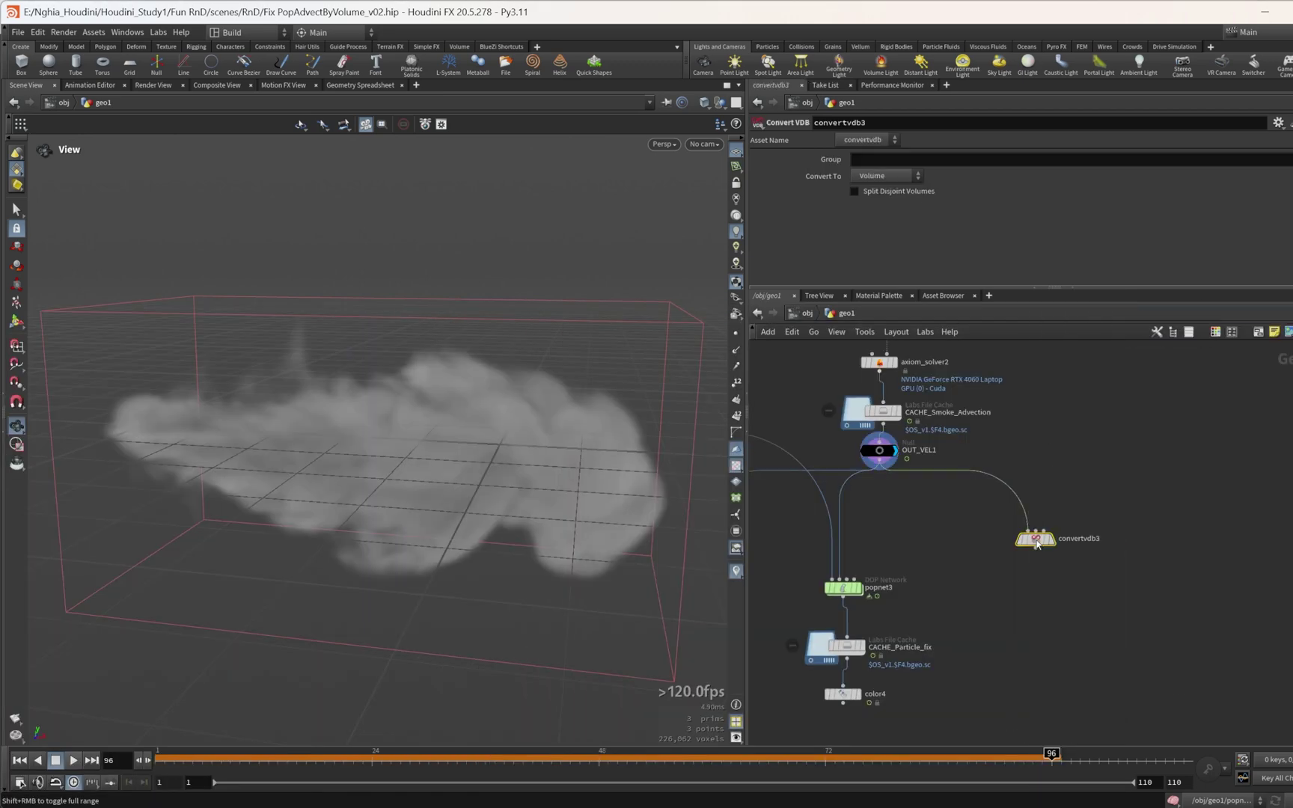
pyautogui.scroll(3, 1038, 544)
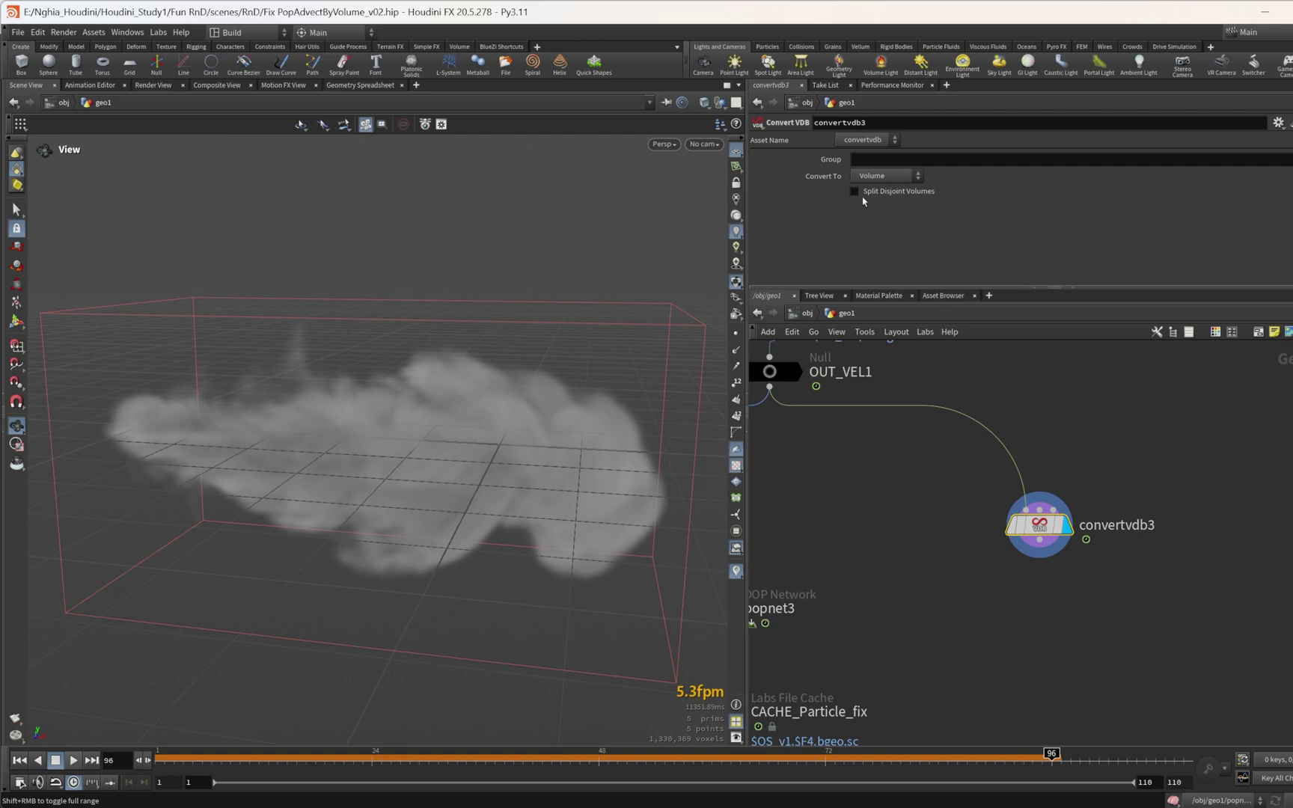
# Step: Set convertvdb3 to convert to VDB with the VDB class set to Convert Fog to SDF
pyautogui.click(882, 176)
pyautogui.click(878, 184)
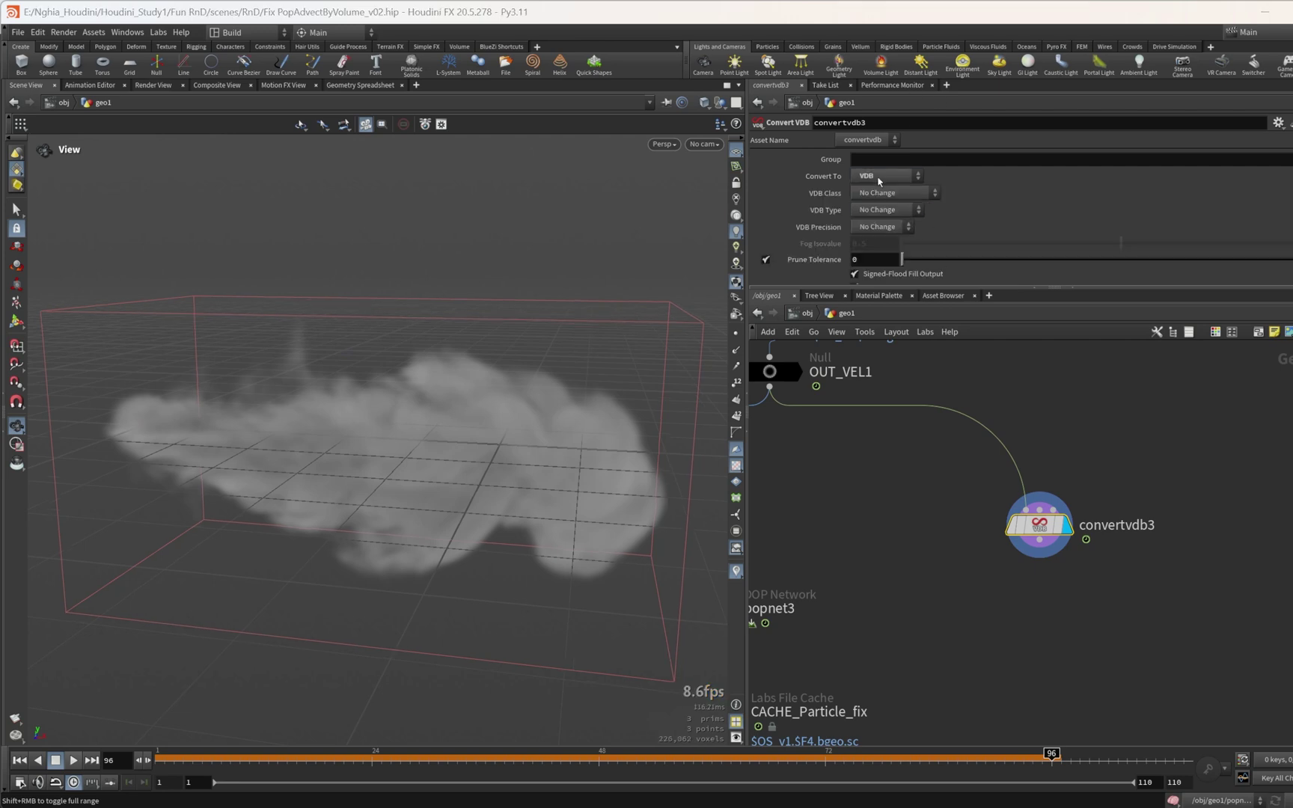
pyautogui.click(879, 179)
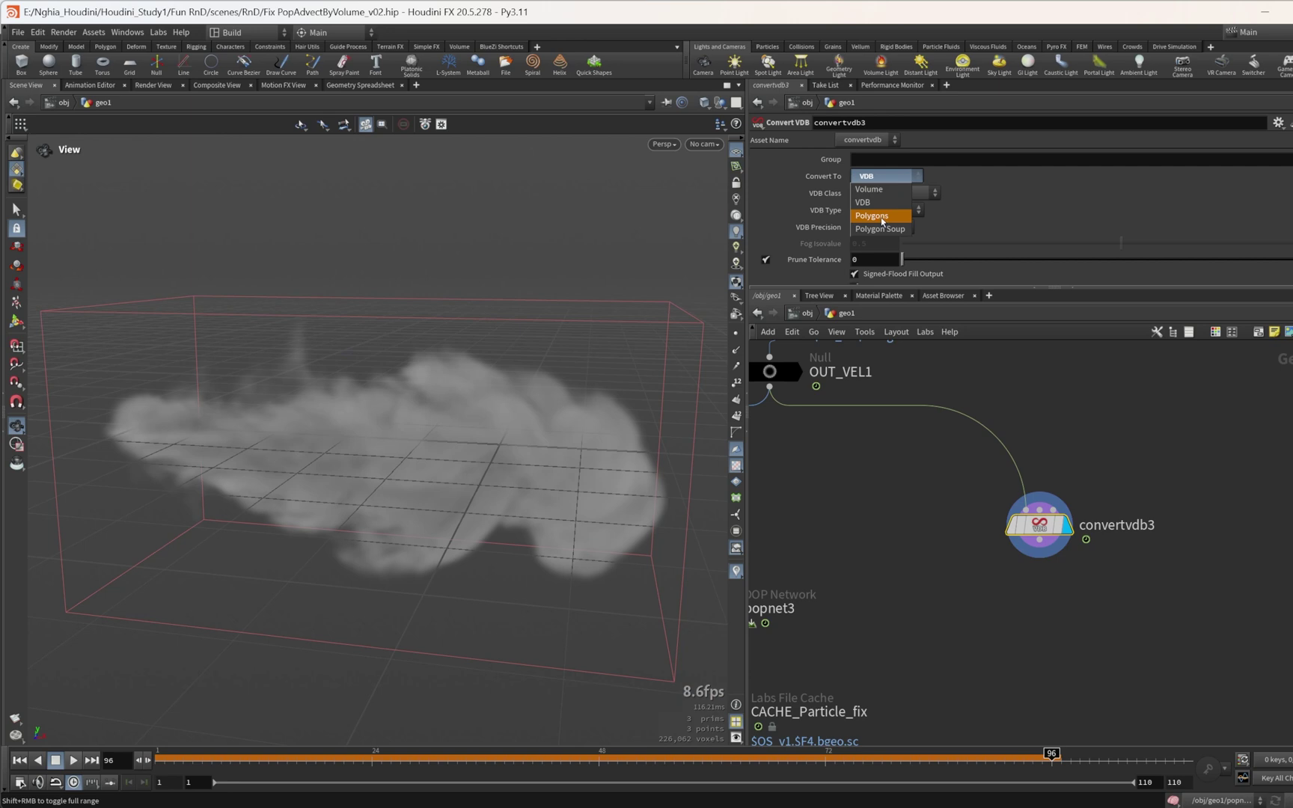
pyautogui.click(885, 200)
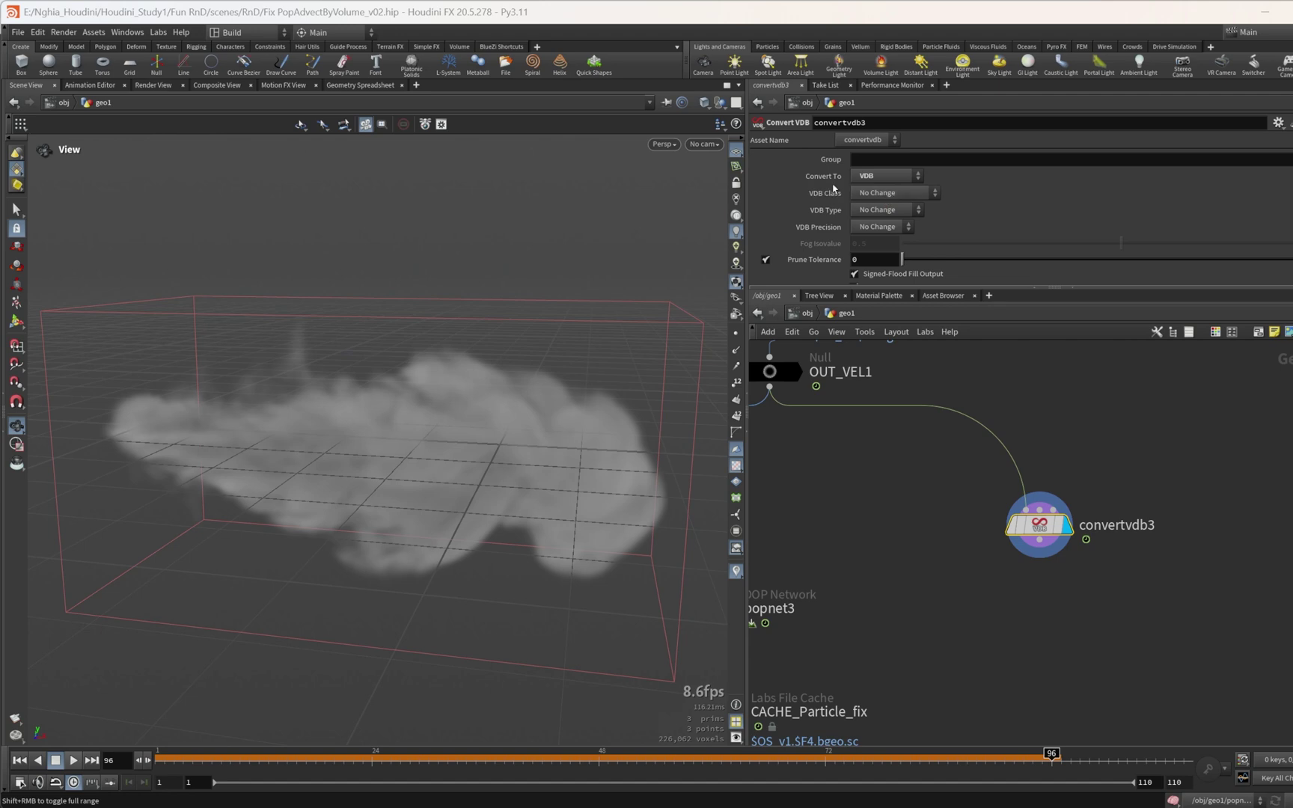
pyautogui.moveTo(425, 336); pyautogui.dragTo(572, 349)
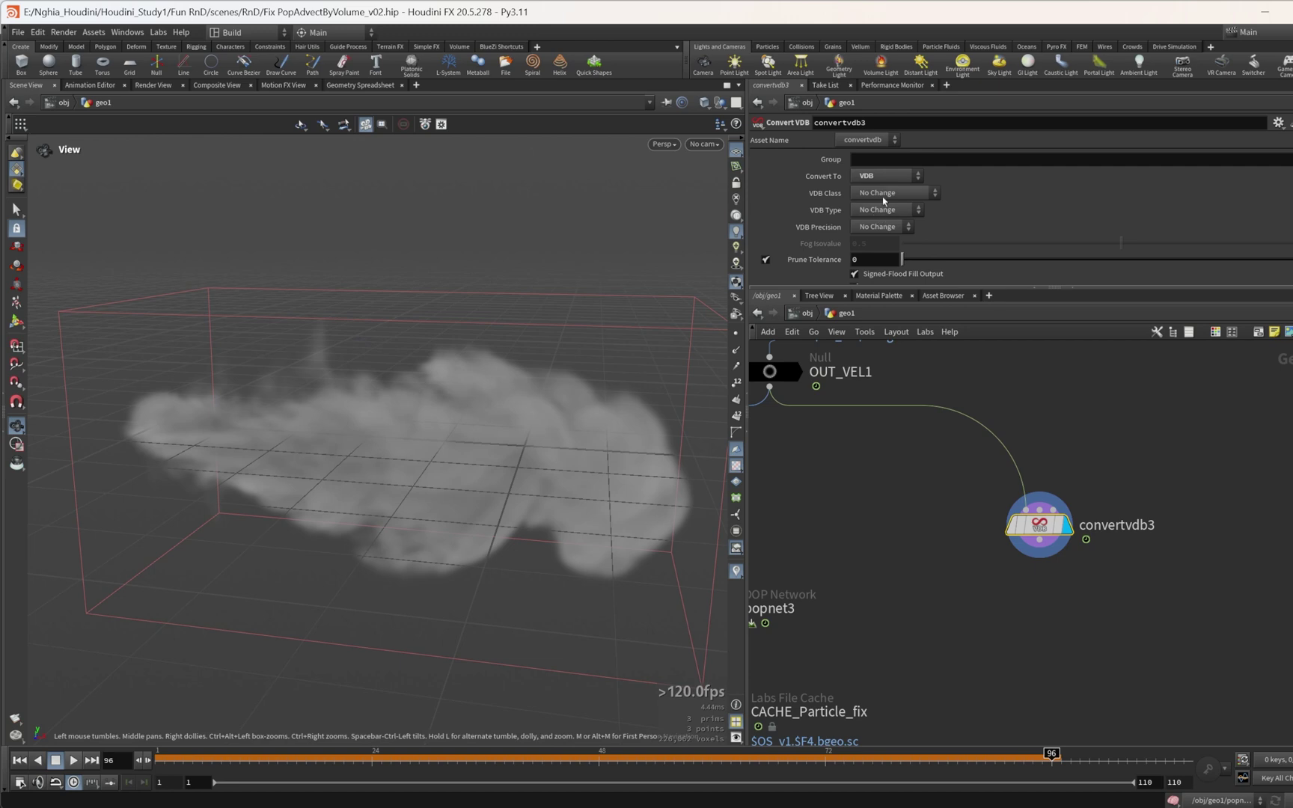
pyautogui.scroll(-3, 1096, 582)
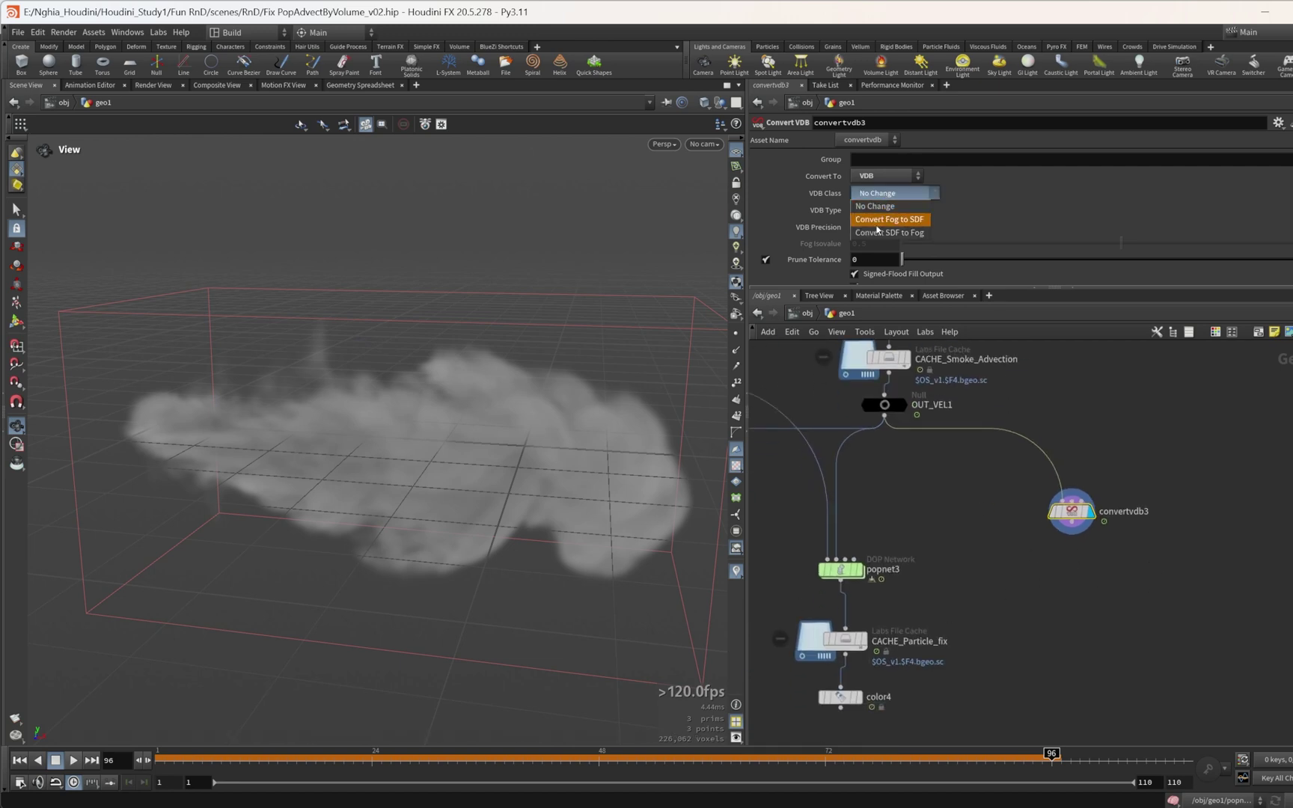
pyautogui.click(887, 224)
pyautogui.moveTo(524, 375); pyautogui.dragTo(535, 442)
# Step: Add a VDB Smooth node below convertvdb3, connect it to convertvdb3's output and display the smoothed surface
pyautogui.moveTo(1099, 572); pyautogui.dragTo(1093, 552, button='middle')
pyautogui.press('Tab')
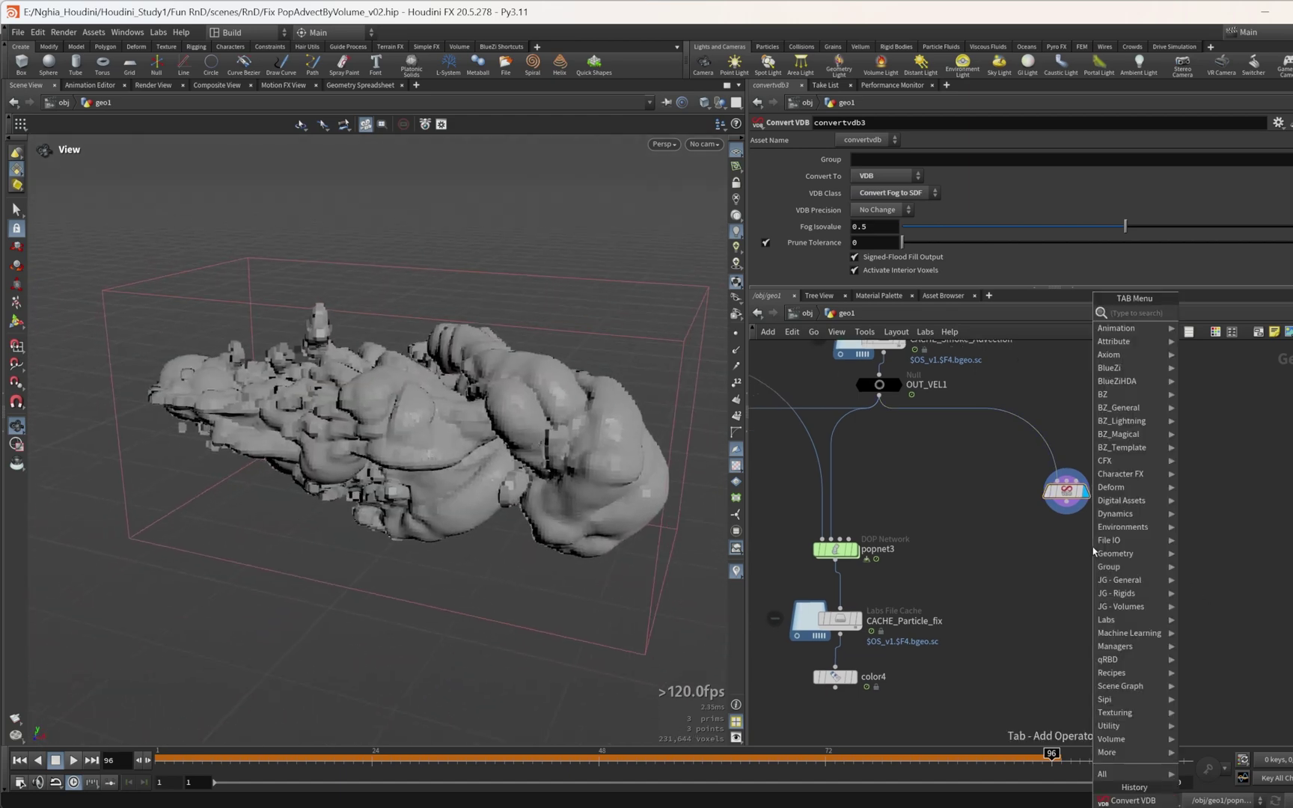
pyautogui.write('vdb s')
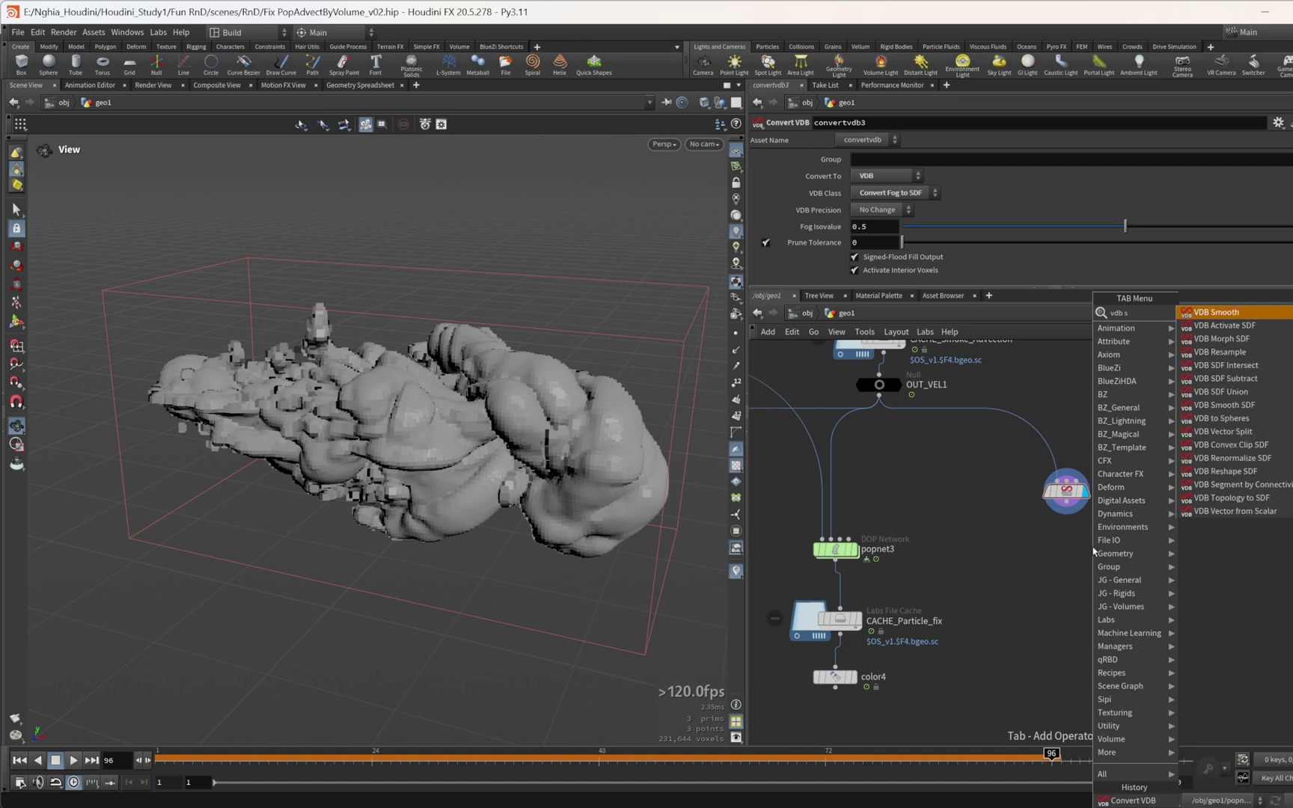
pyautogui.press('Return')
pyautogui.click(1069, 563)
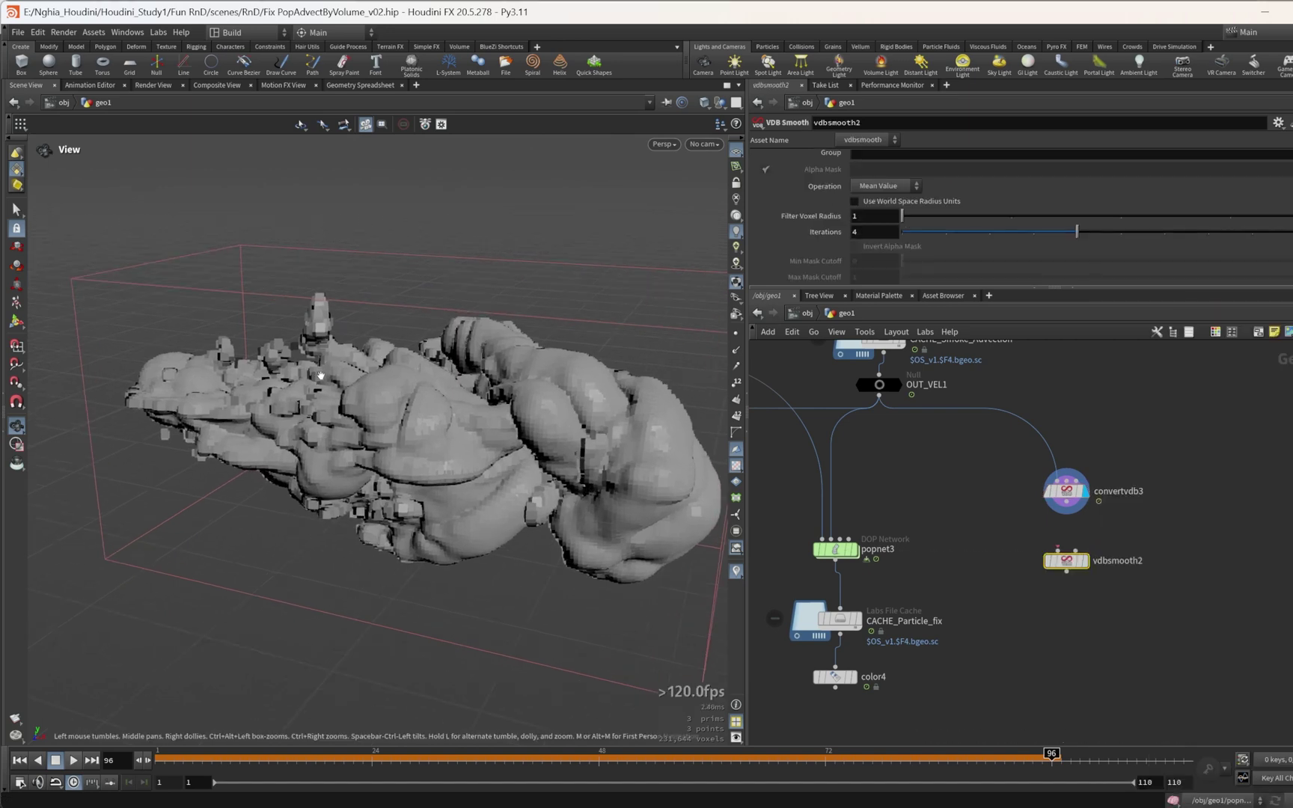
pyautogui.scroll(2, 551, 449)
pyautogui.moveTo(1067, 515); pyautogui.dragTo(1067, 552)
pyautogui.click(1084, 561)
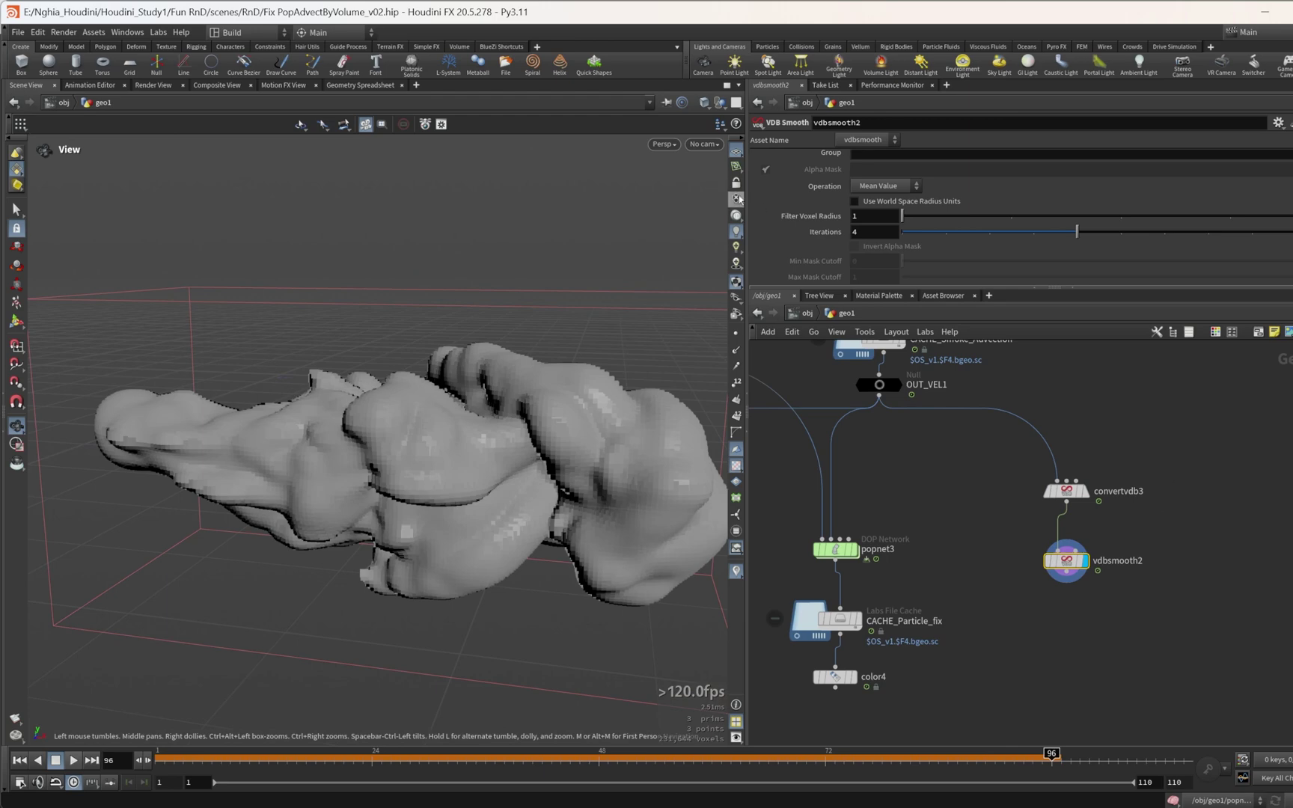
pyautogui.moveTo(394, 395); pyautogui.dragTo(455, 440)
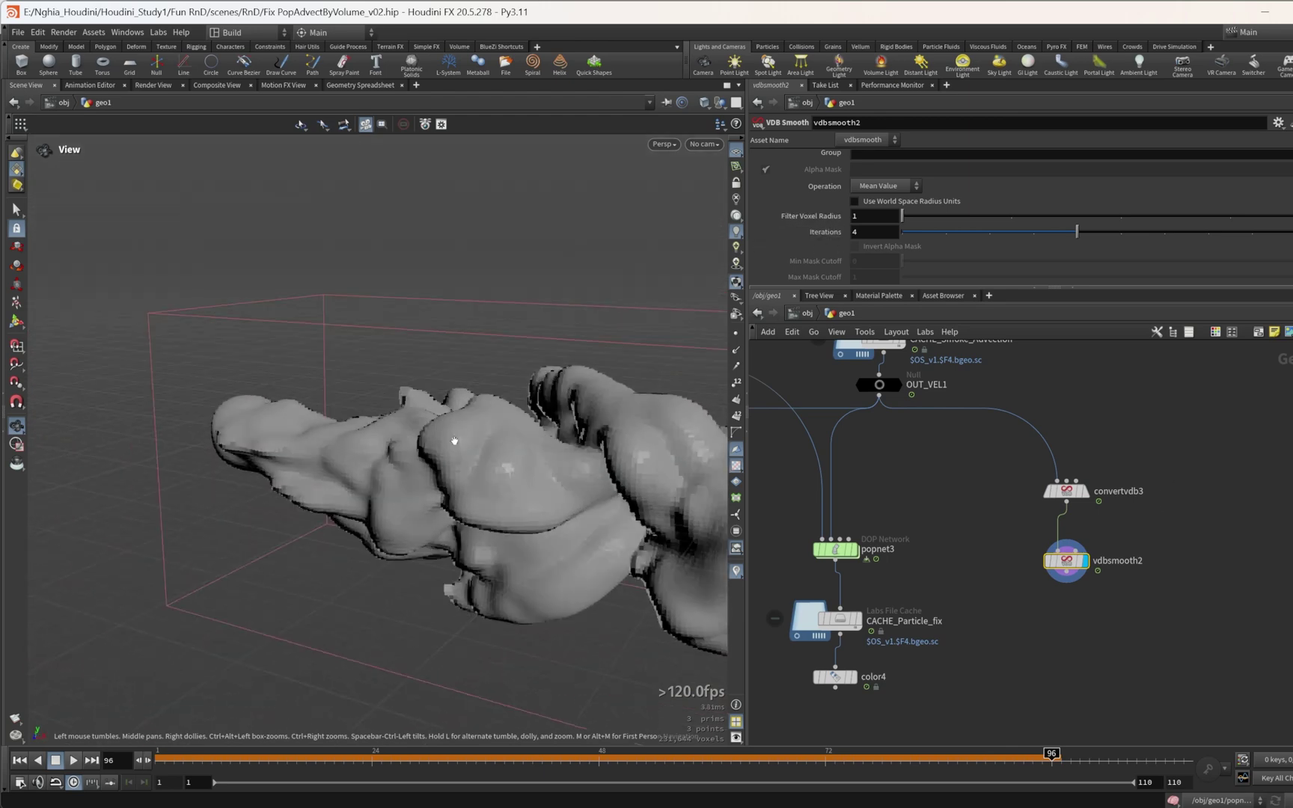
# Step: Set convertvdb3's Fog Isovalue to 0.1 and inspect the resulting surface
pyautogui.moveTo(975, 432); pyautogui.dragTo(1108, 534)
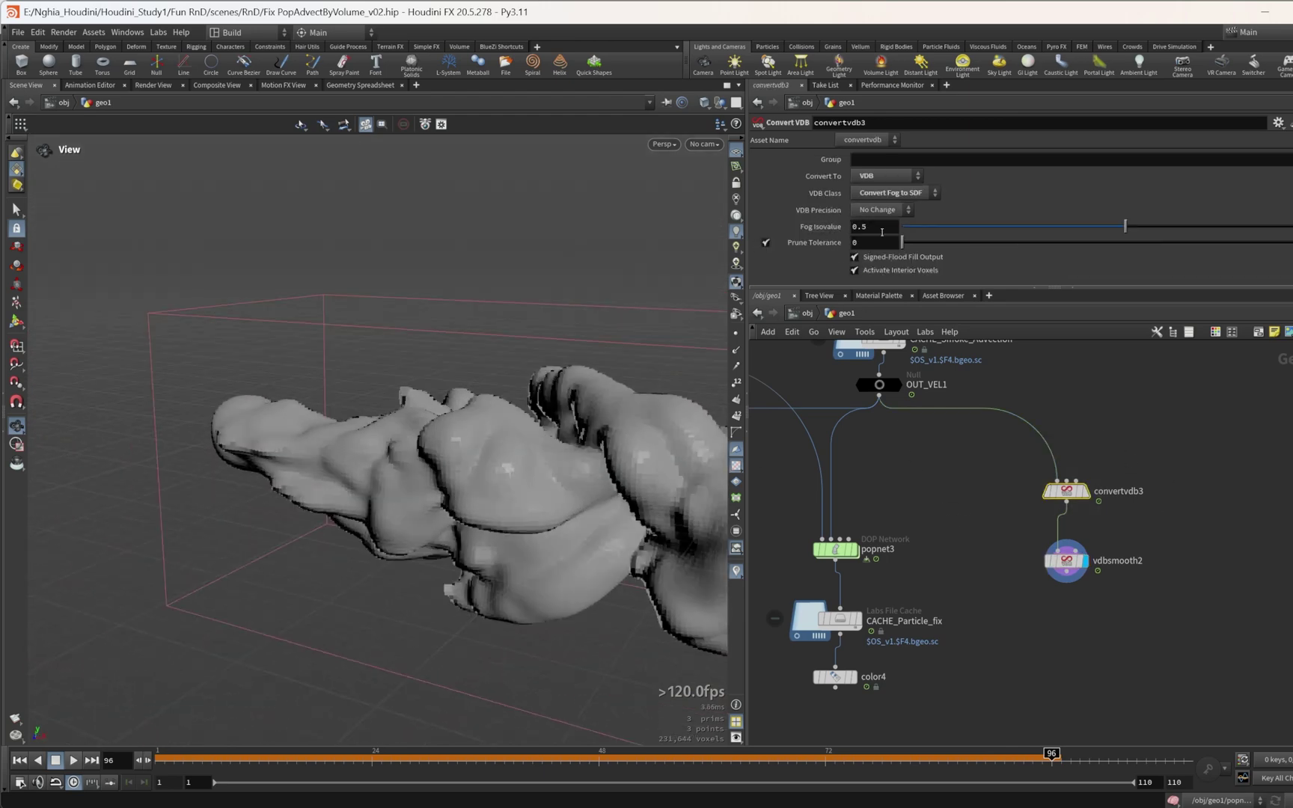
pyautogui.write('1')
pyautogui.click(930, 375)
pyautogui.moveTo(452, 341); pyautogui.dragTo(409, 413)
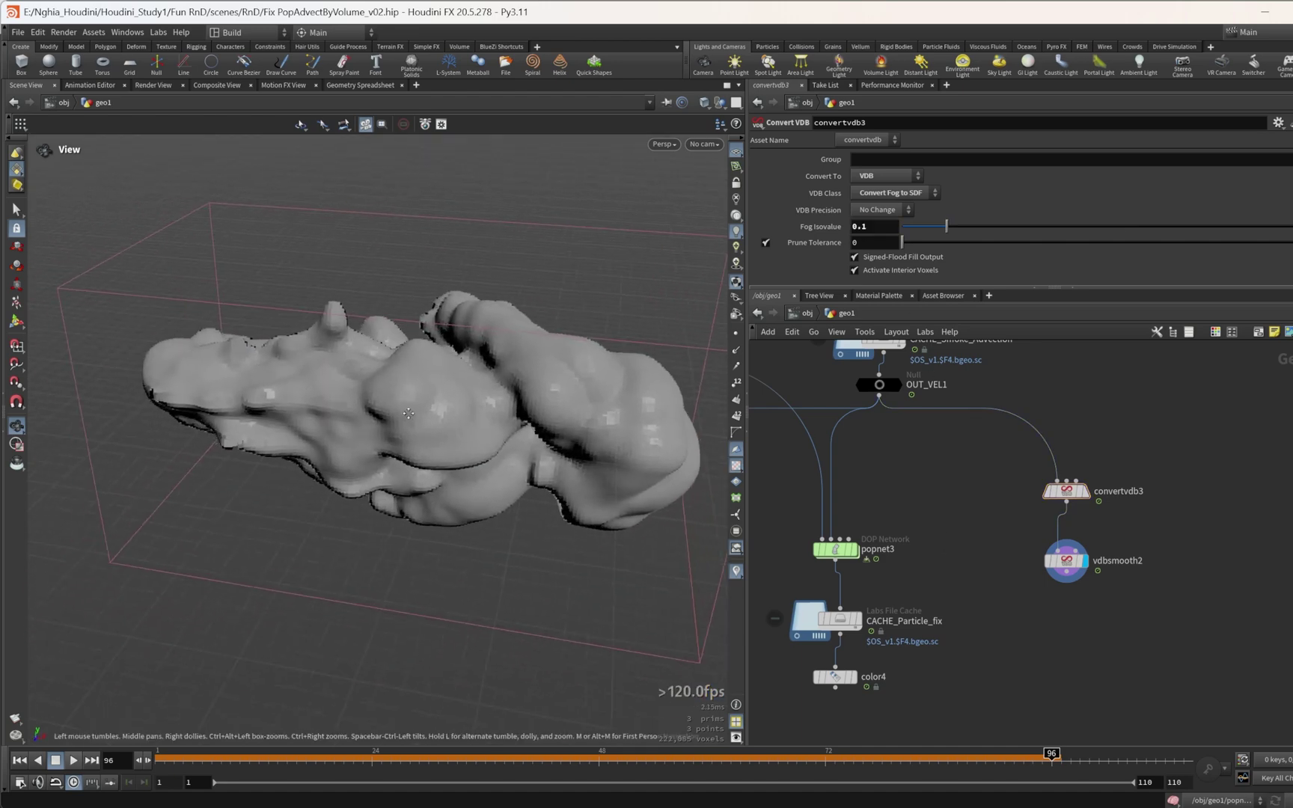
pyautogui.moveTo(408, 413); pyautogui.dragTo(418, 415, button='middle')
# Step: Add a second Convert VDB node connected below vdbsmooth2
pyautogui.moveTo(1197, 655); pyautogui.dragTo(1204, 601, button='middle')
pyautogui.press('Tab')
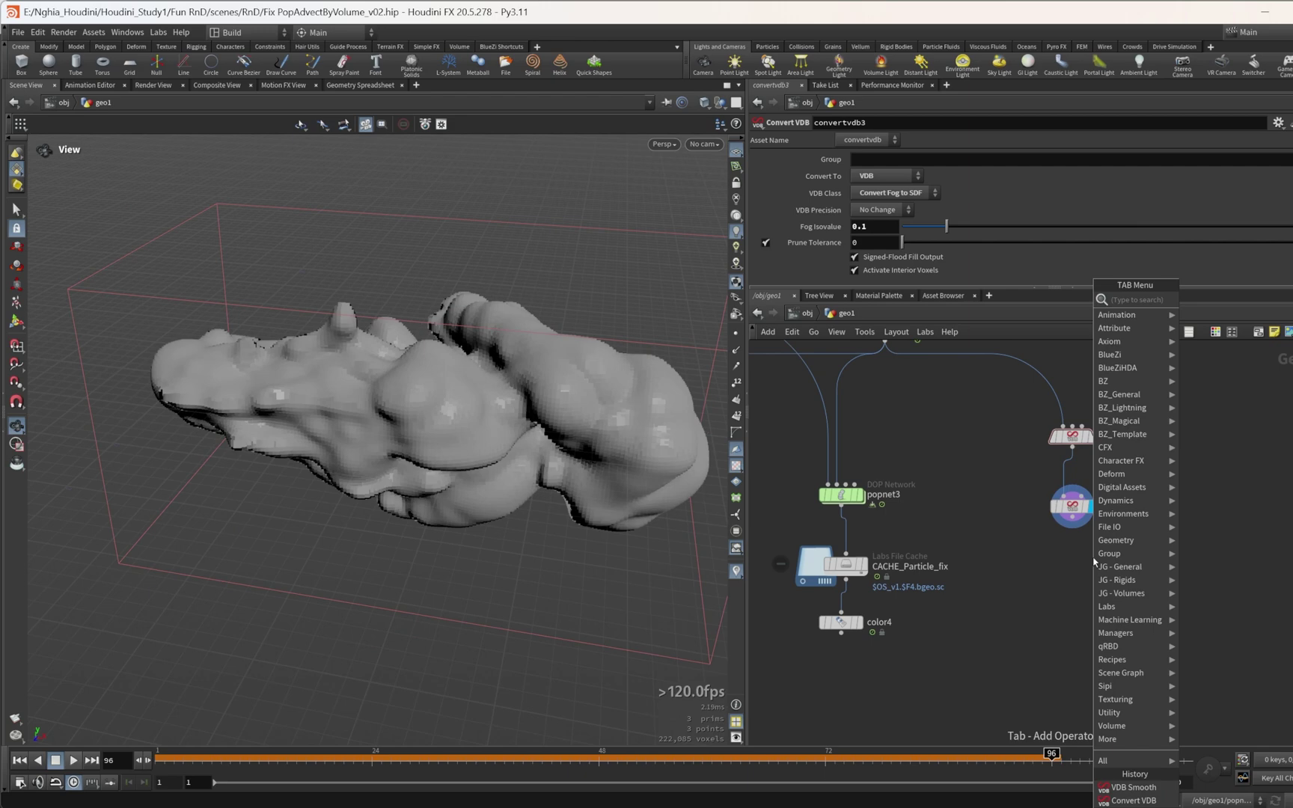
pyautogui.write('convert v')
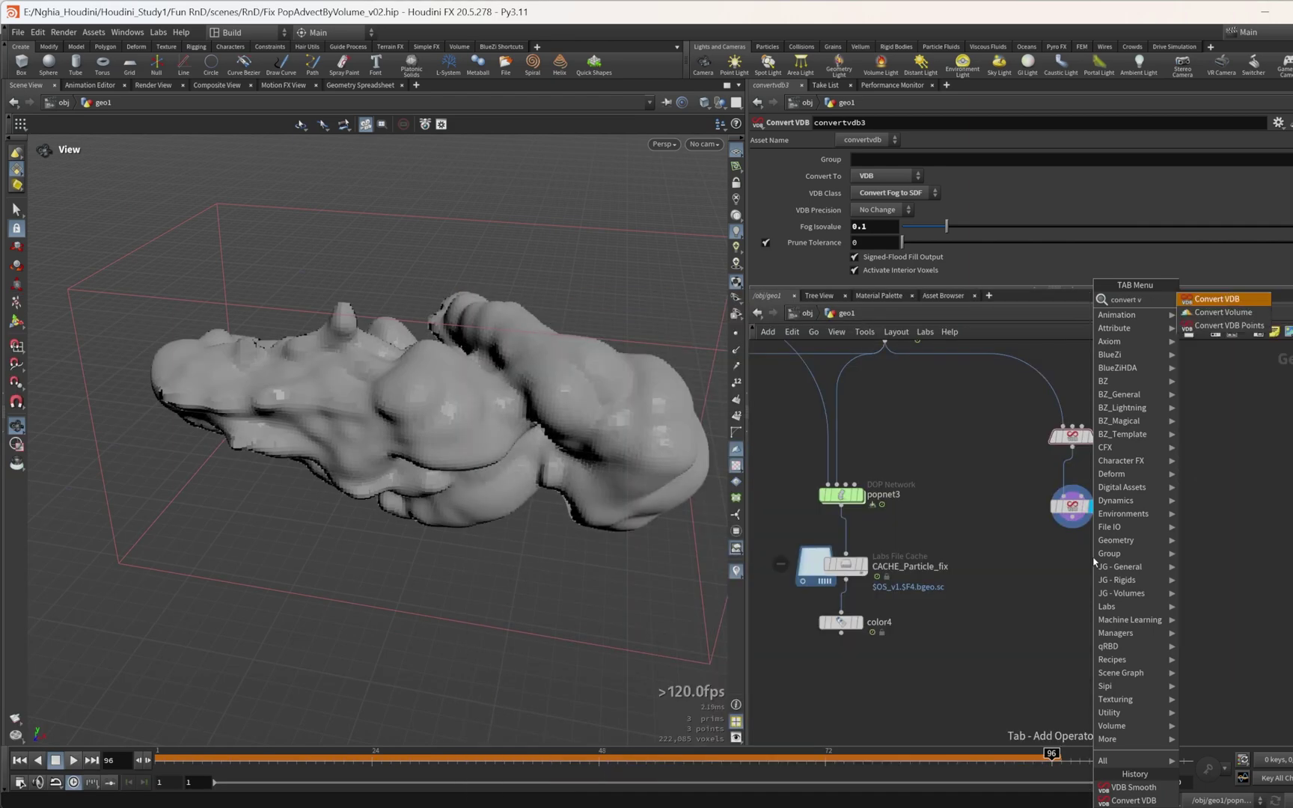
pyautogui.press('Return')
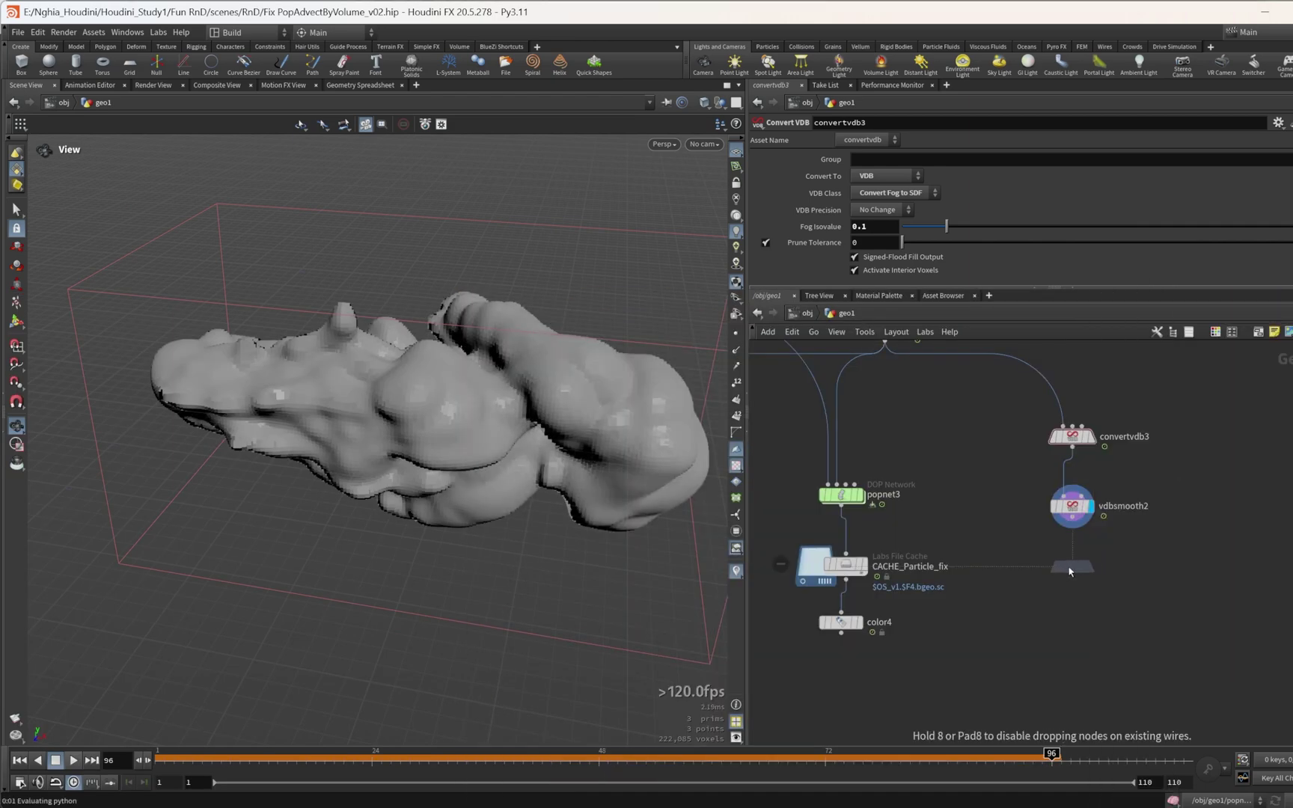
pyautogui.click(1068, 572)
pyautogui.scroll(3, 1074, 524)
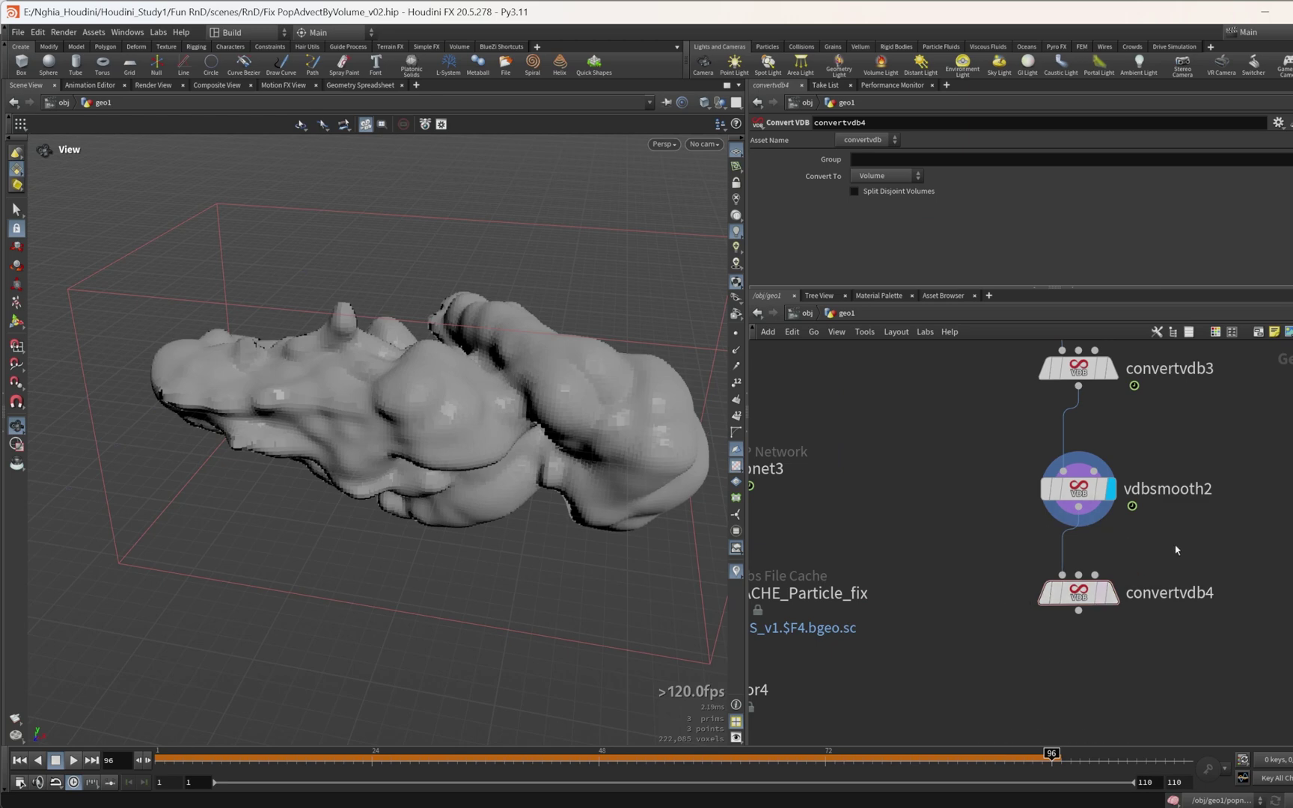
# Step: Display convertvdb4 and set it to convert the smoothed VDB to Polygons
pyautogui.click(1113, 593)
pyautogui.click(887, 175)
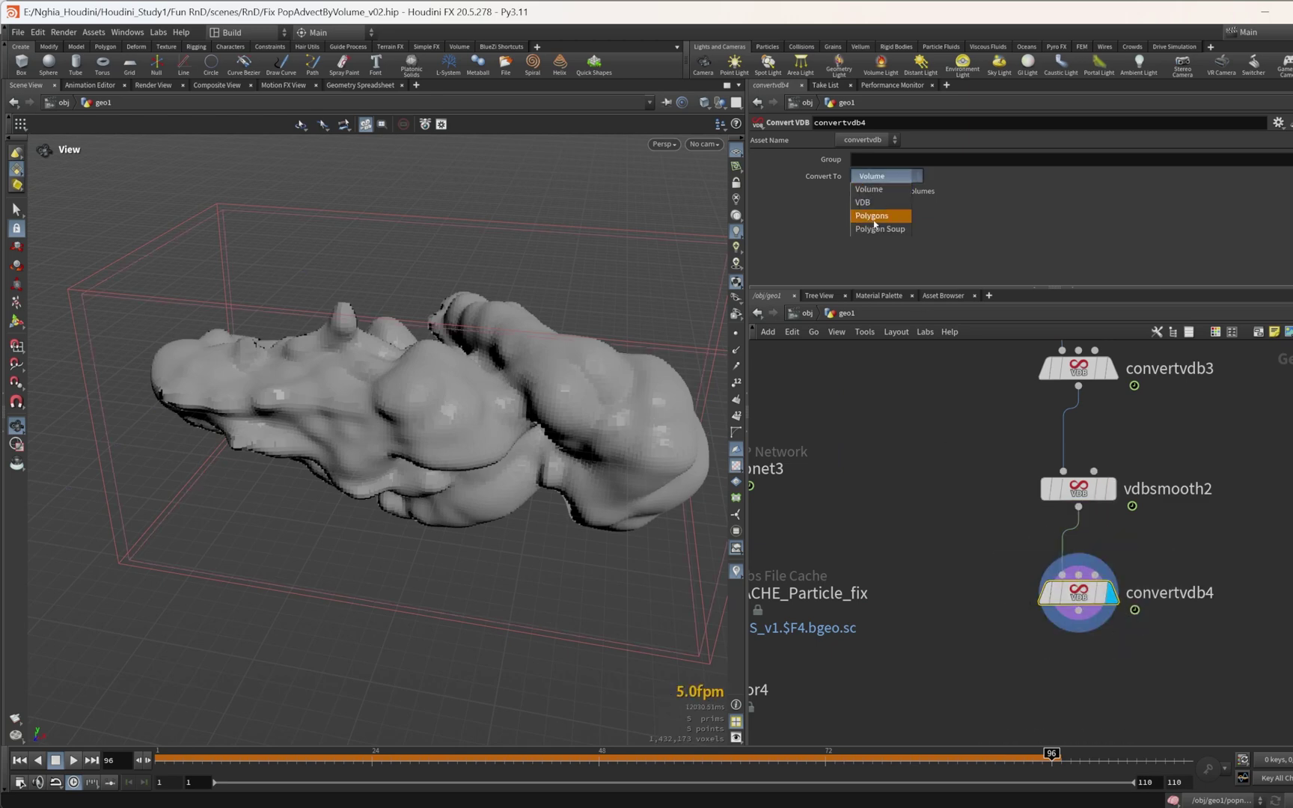
pyautogui.click(874, 216)
pyautogui.moveTo(435, 289); pyautogui.dragTo(394, 402)
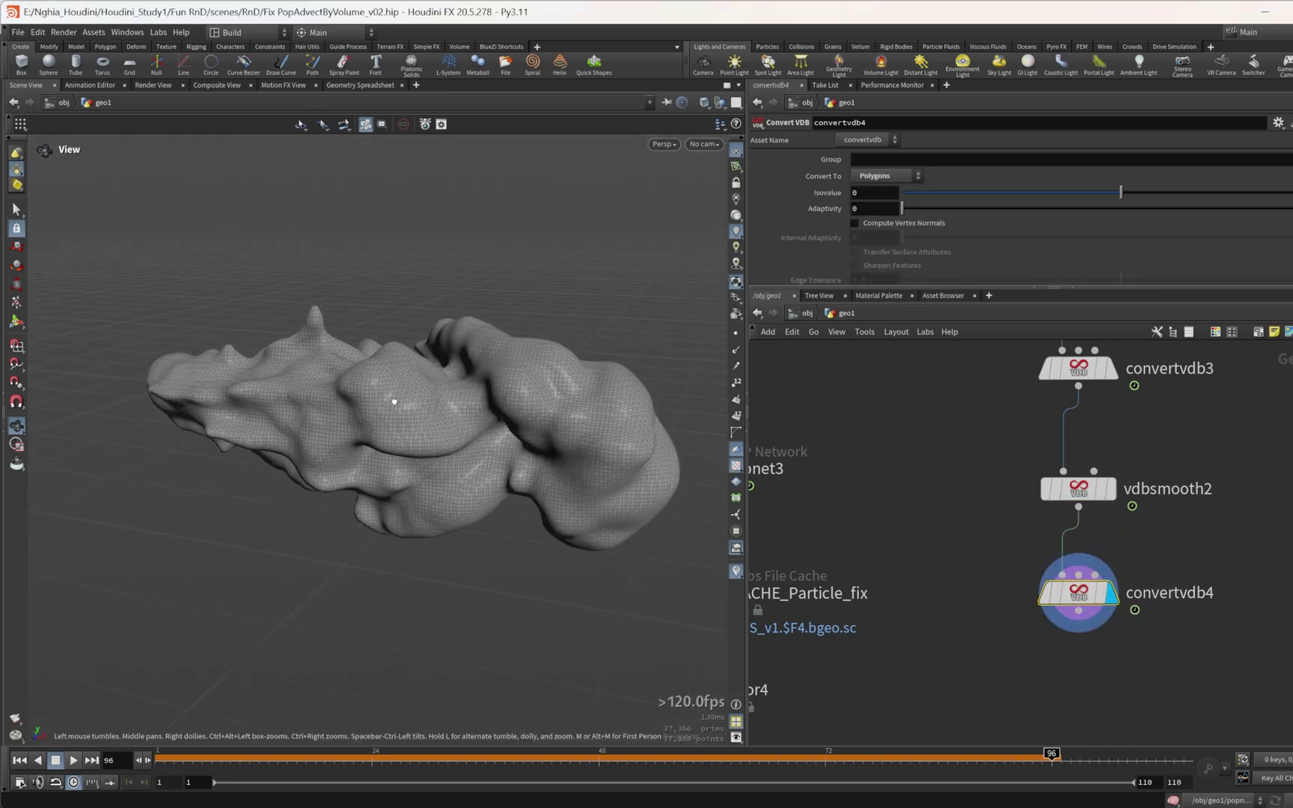
# Step: Play the polygon mesh from the first frame and scrub to frame 91 to inspect its motion and shape
pyautogui.click(20, 760)
pyautogui.click(72, 760)
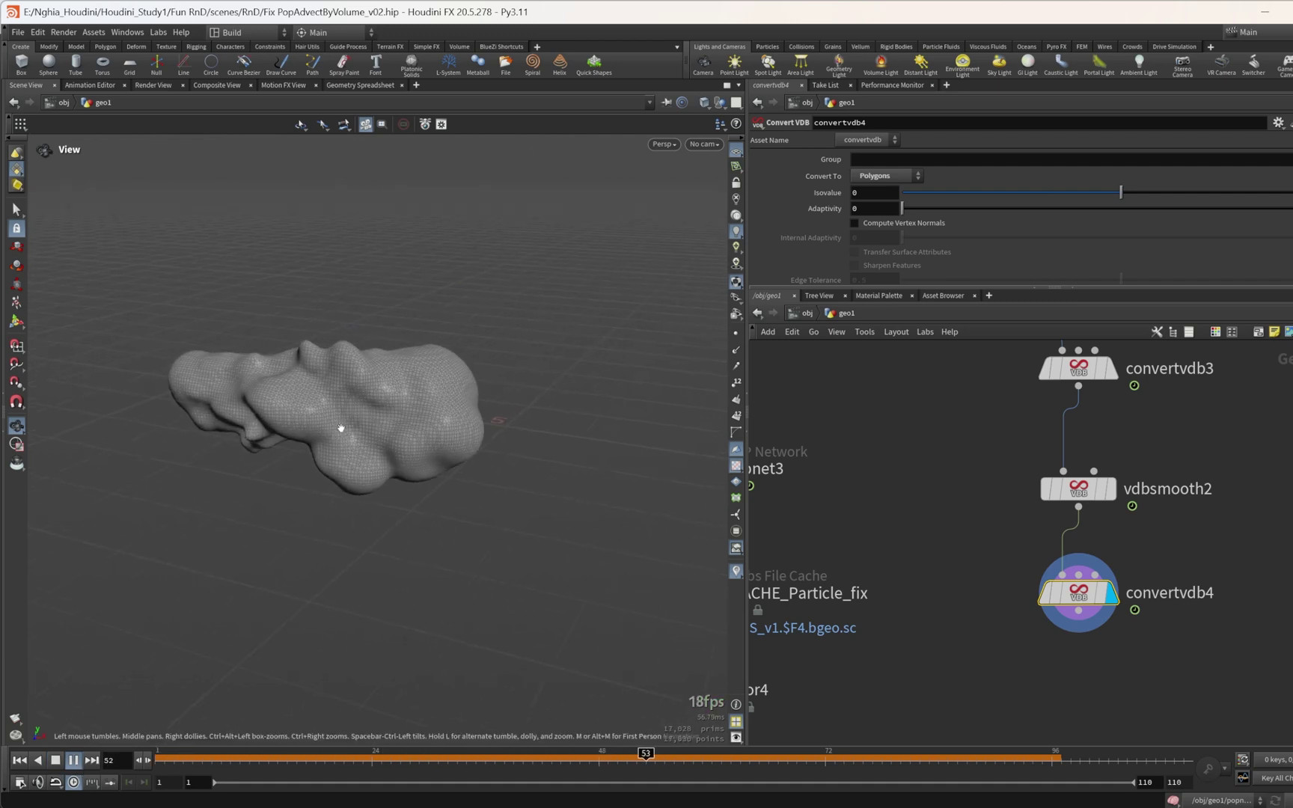
pyautogui.moveTo(857, 763); pyautogui.dragTo(1004, 762)
pyautogui.moveTo(501, 414); pyautogui.dragTo(394, 366)
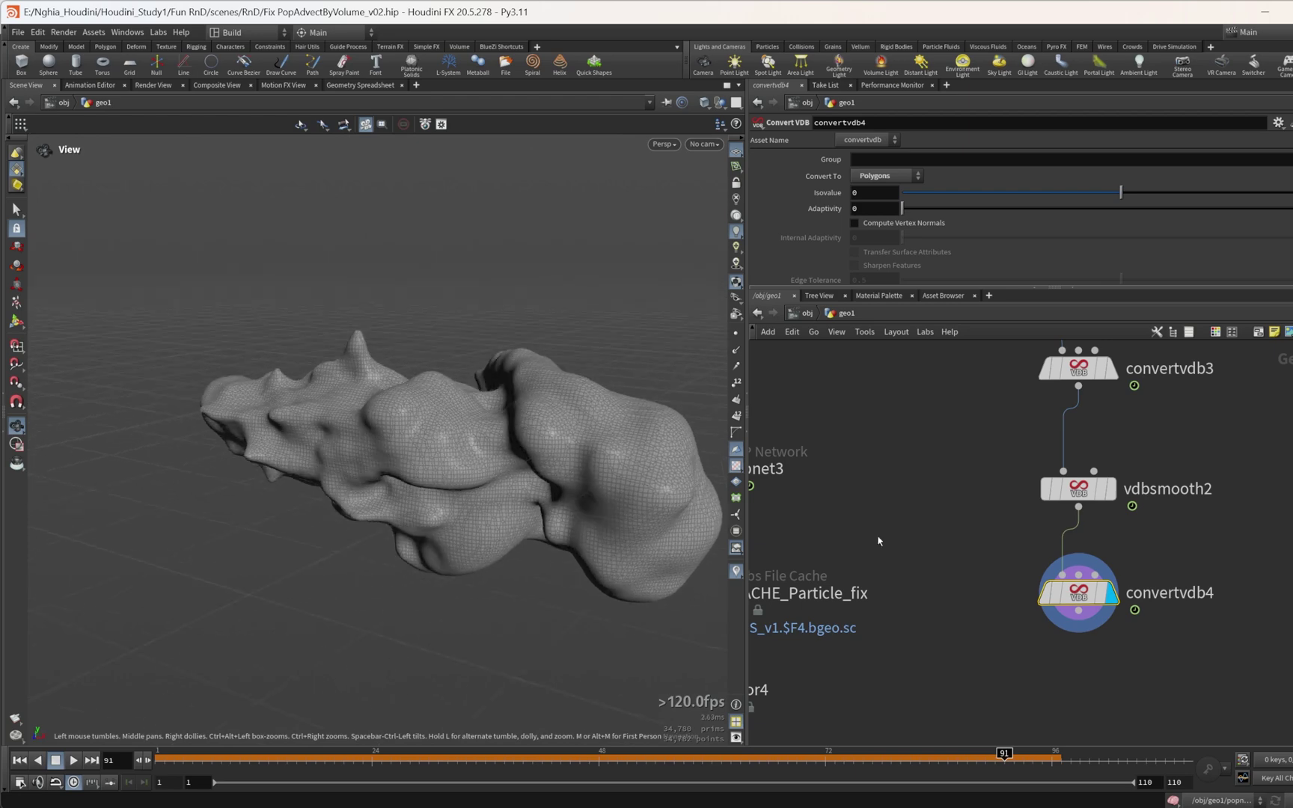
# Step: Add a Normal node below convertvdb4, connect it to convertvdb4's output and display it
pyautogui.scroll(-3, 1114, 385)
pyautogui.press('Tab')
pyautogui.write('norma')
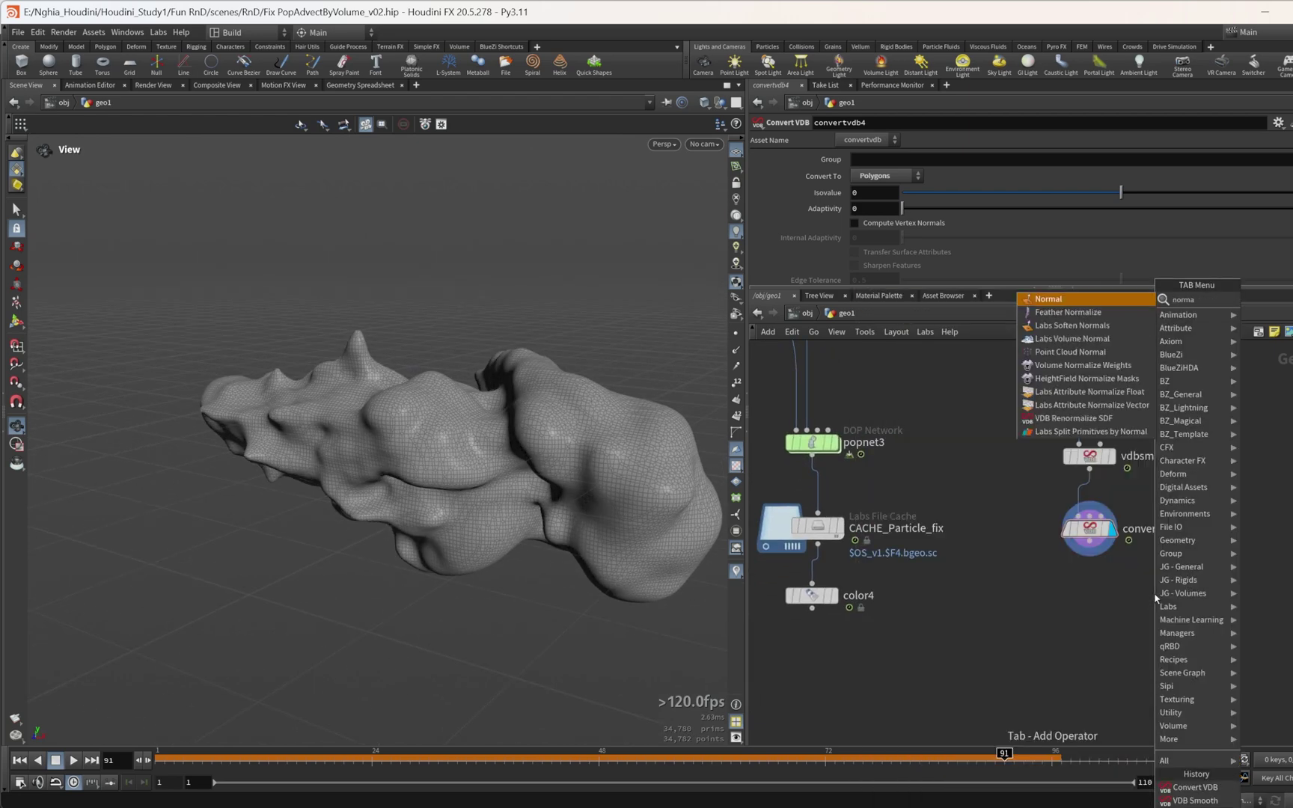
pyautogui.press('Return')
pyautogui.click(1099, 610)
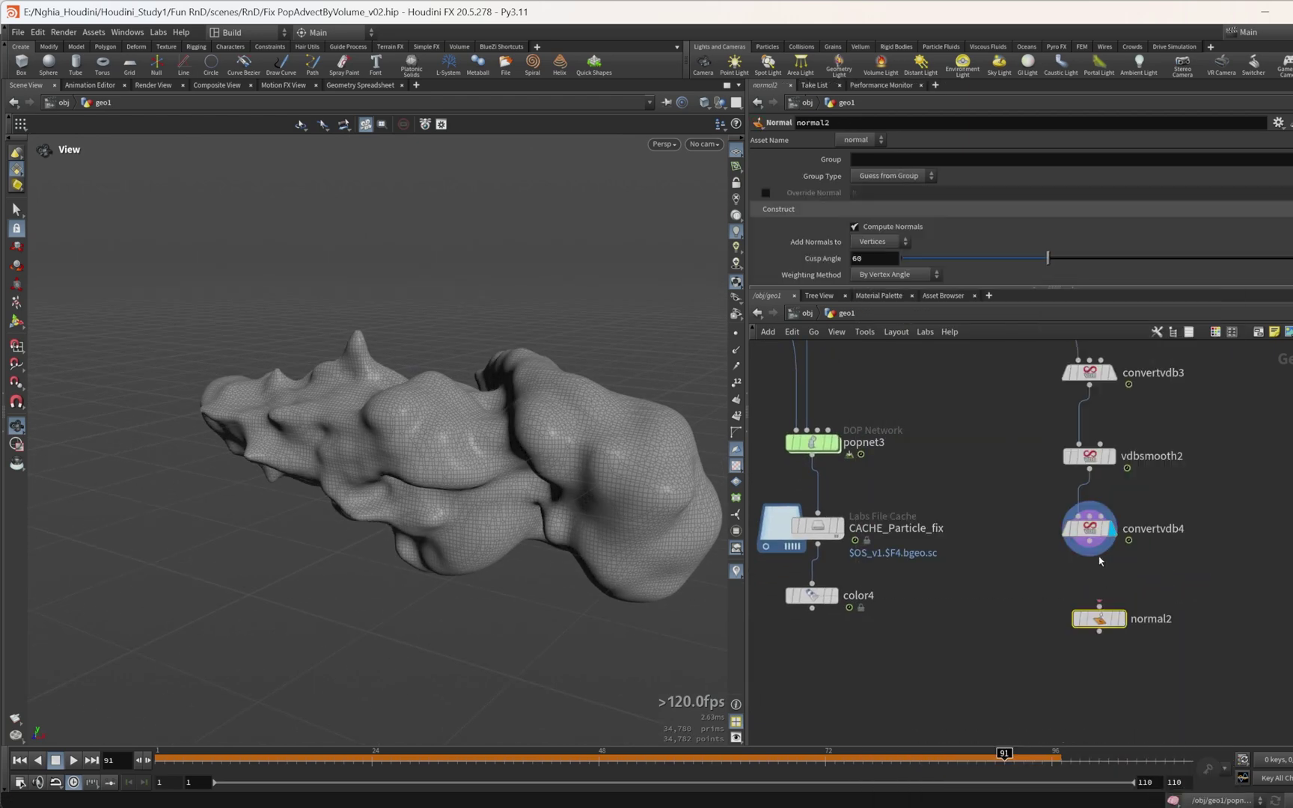
pyautogui.moveTo(1094, 566); pyautogui.dragTo(1099, 608)
pyautogui.click(1120, 618)
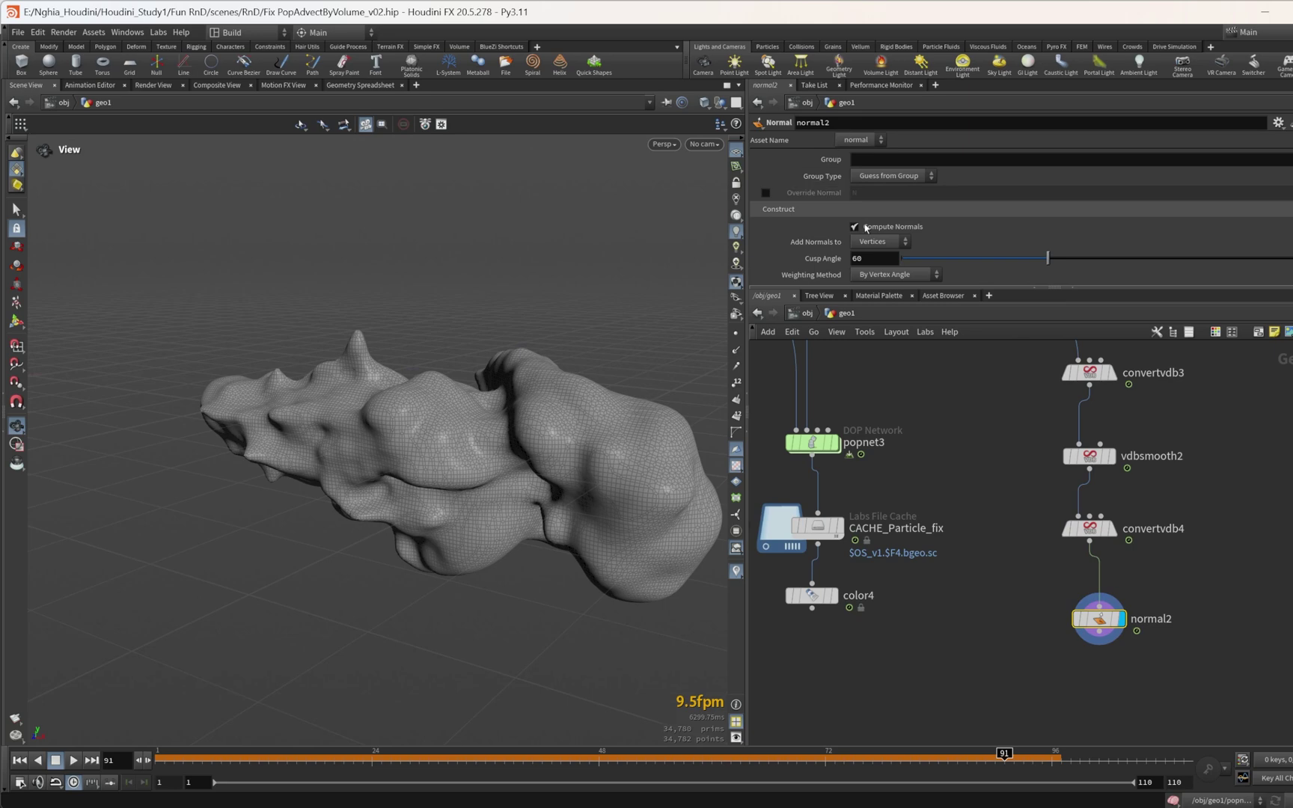
pyautogui.scroll(-2, 866, 228)
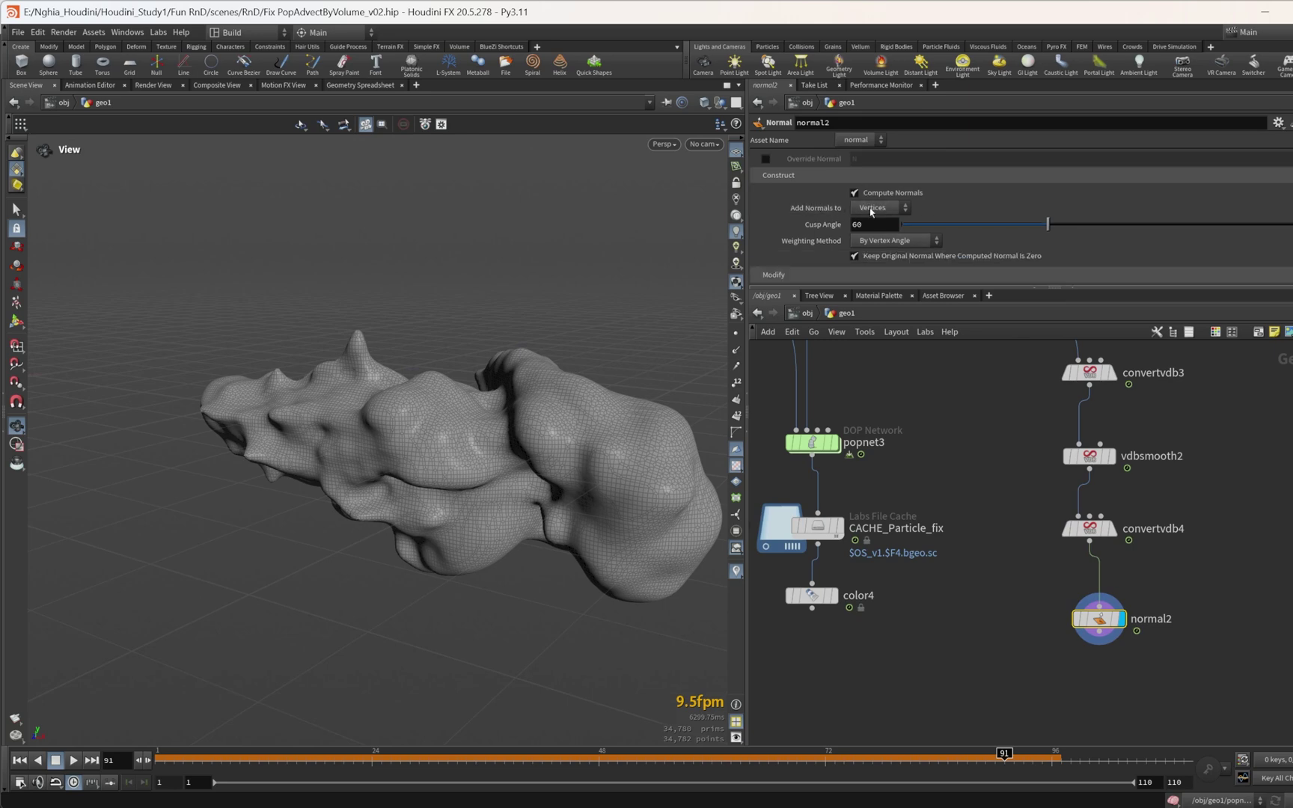
# Step: Show point normals in the viewport and set normal2 to add its normals to Points
pyautogui.click(736, 350)
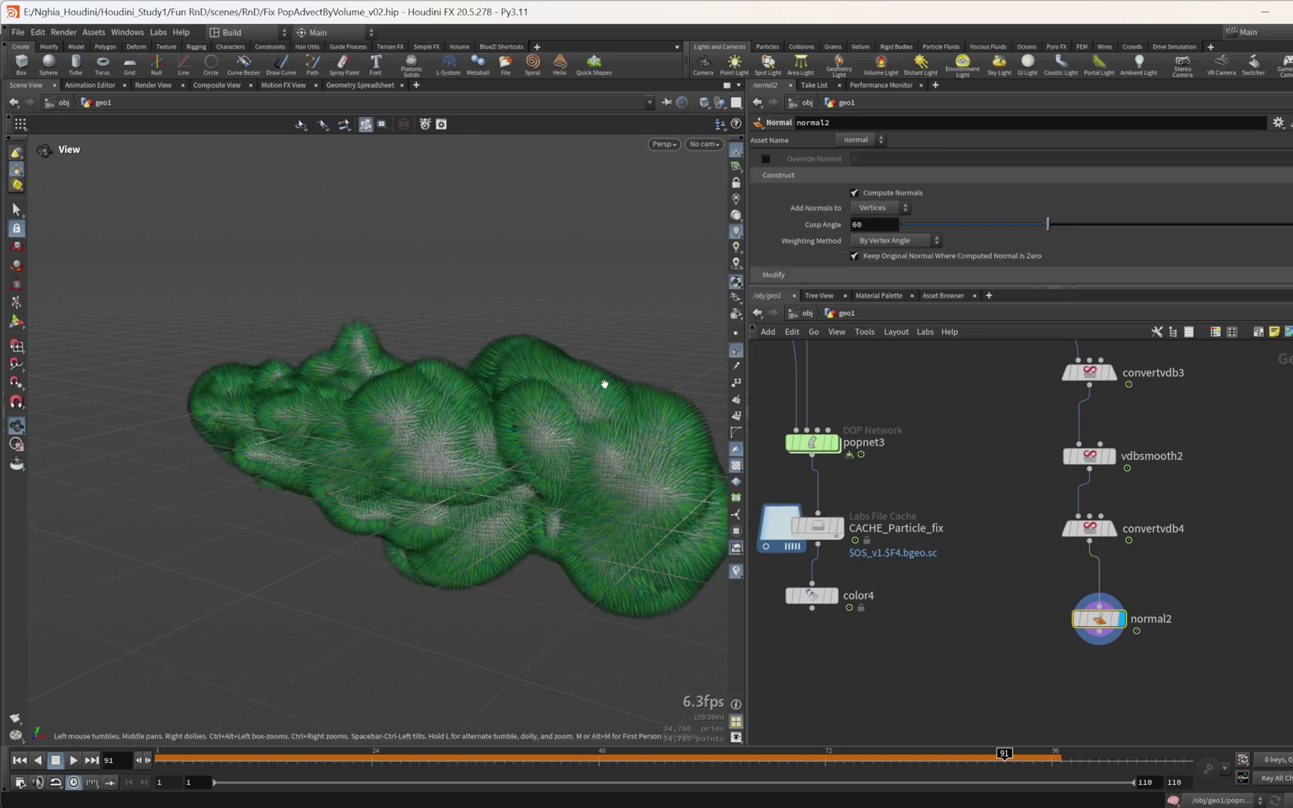
pyautogui.scroll(5, 572, 432)
pyautogui.moveTo(572, 431); pyautogui.dragTo(559, 383)
pyautogui.click(897, 208)
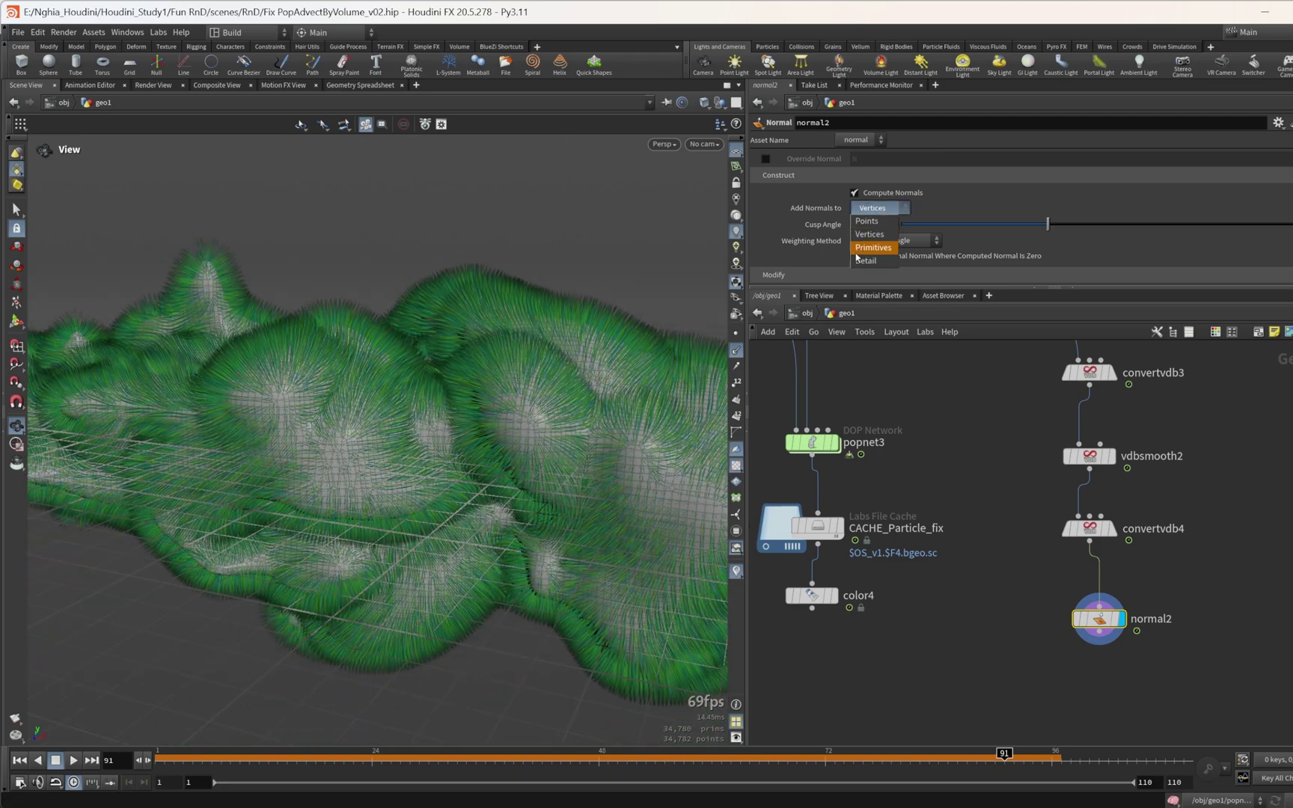
pyautogui.click(868, 222)
pyautogui.moveTo(562, 341)
pyautogui.mouseDown()
pyautogui.moveTo(578, 342)
pyautogui.moveTo(556, 344)
pyautogui.mouseUp()
pyautogui.scroll(-3, 1232, 640)
# Step: Align normal2 beneath convertvdb4 and add a Null node connected below it
pyautogui.moveTo(1233, 641); pyautogui.dragTo(1253, 548, button='middle')
pyautogui.scroll(3, 1253, 548)
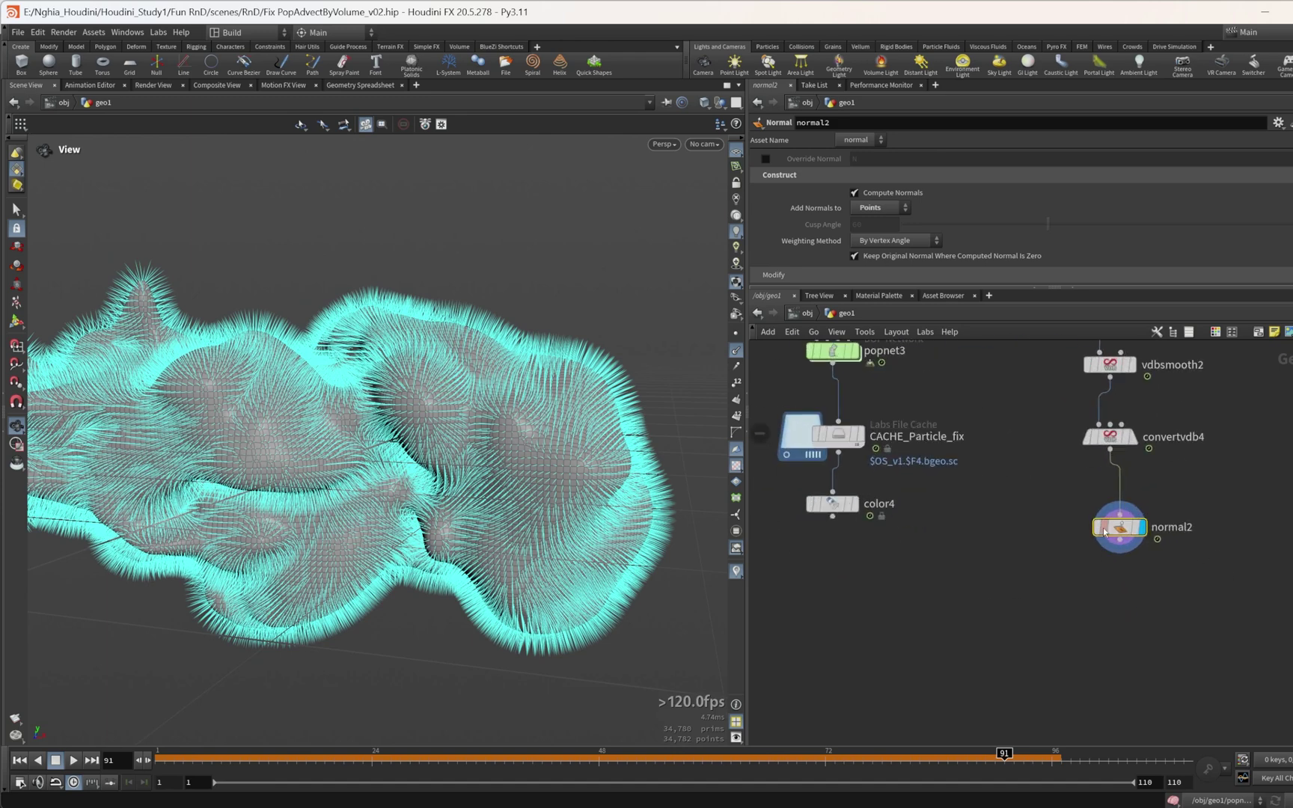
pyautogui.moveTo(1120, 527); pyautogui.dragTo(1110, 526)
pyautogui.click(1111, 538)
pyautogui.press('Tab')
pyautogui.write('nul')
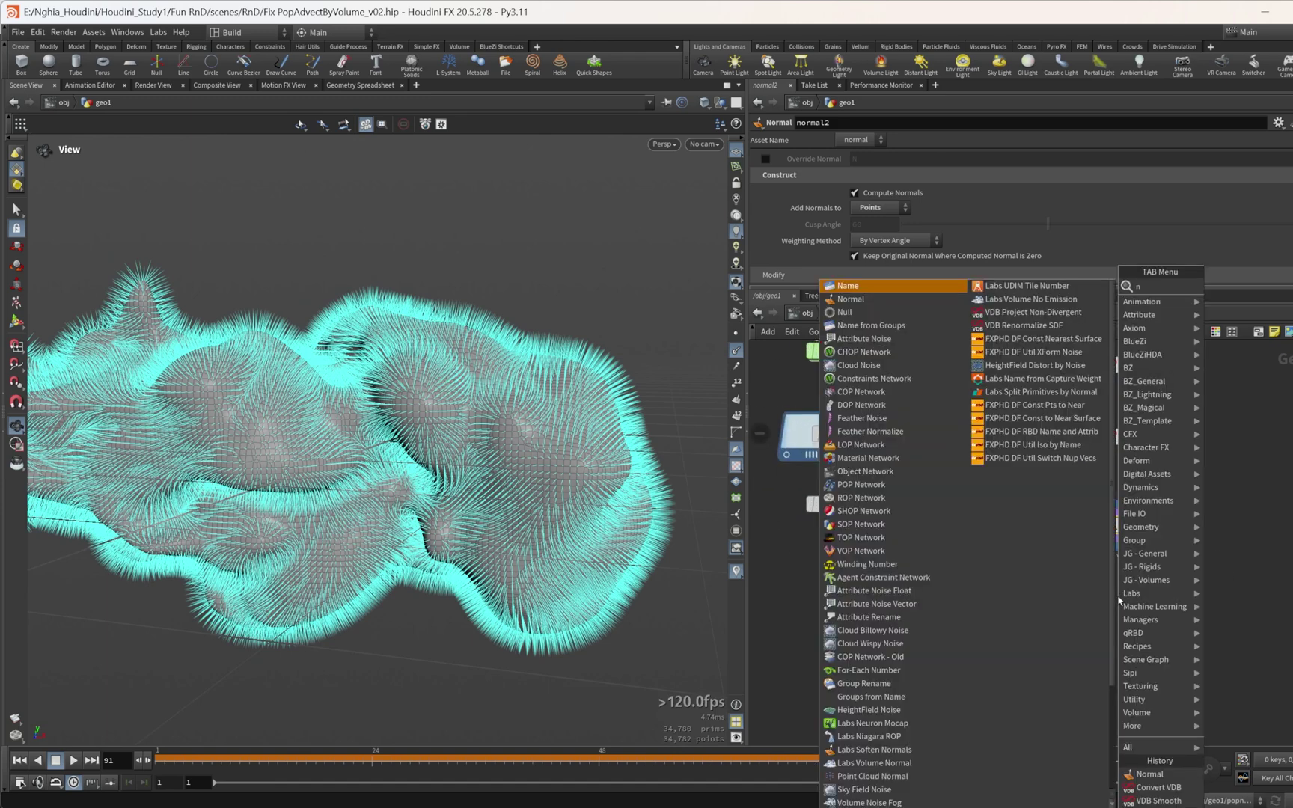
pyautogui.press('Return')
pyautogui.click(1111, 615)
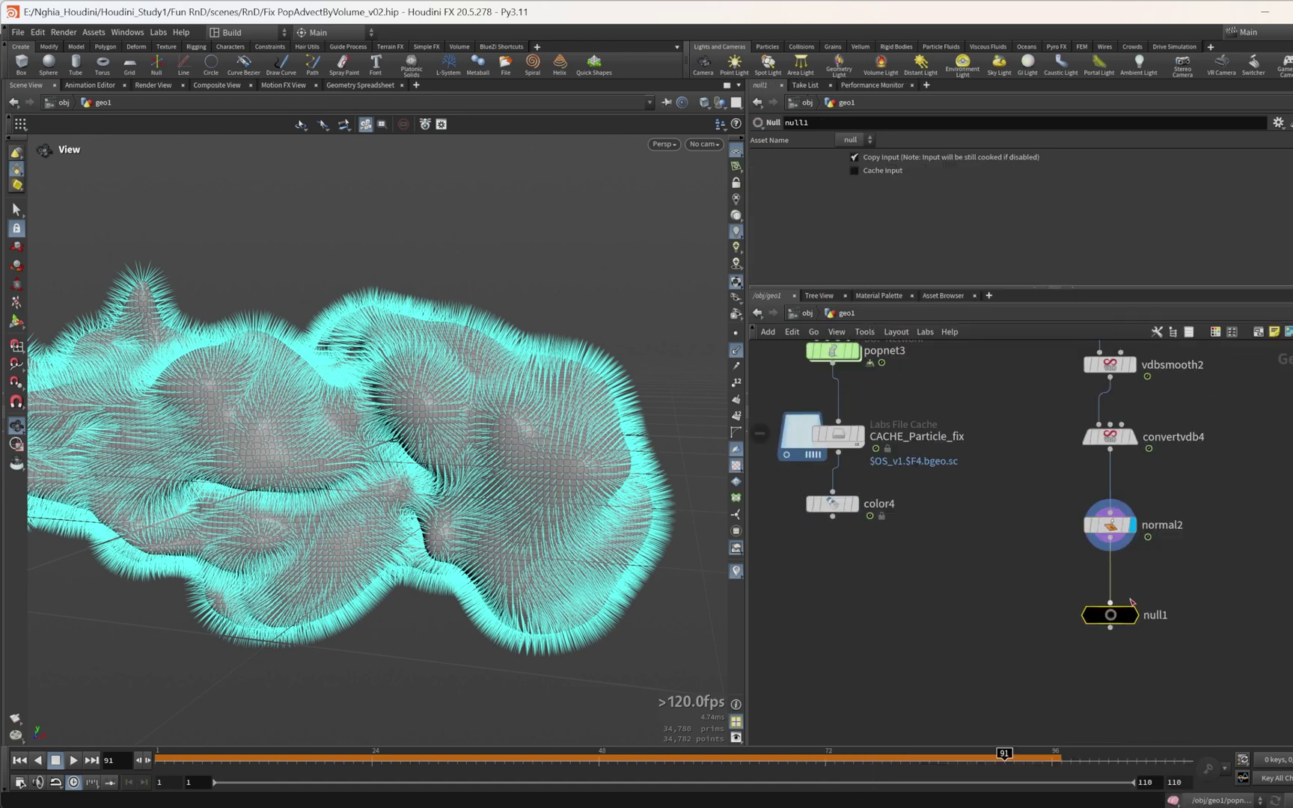
# Step: Display the new Null and rename it OUT_NORMAL
pyautogui.moveTo(1130, 613)
pyautogui.click(1140, 587)
pyautogui.click(1170, 616)
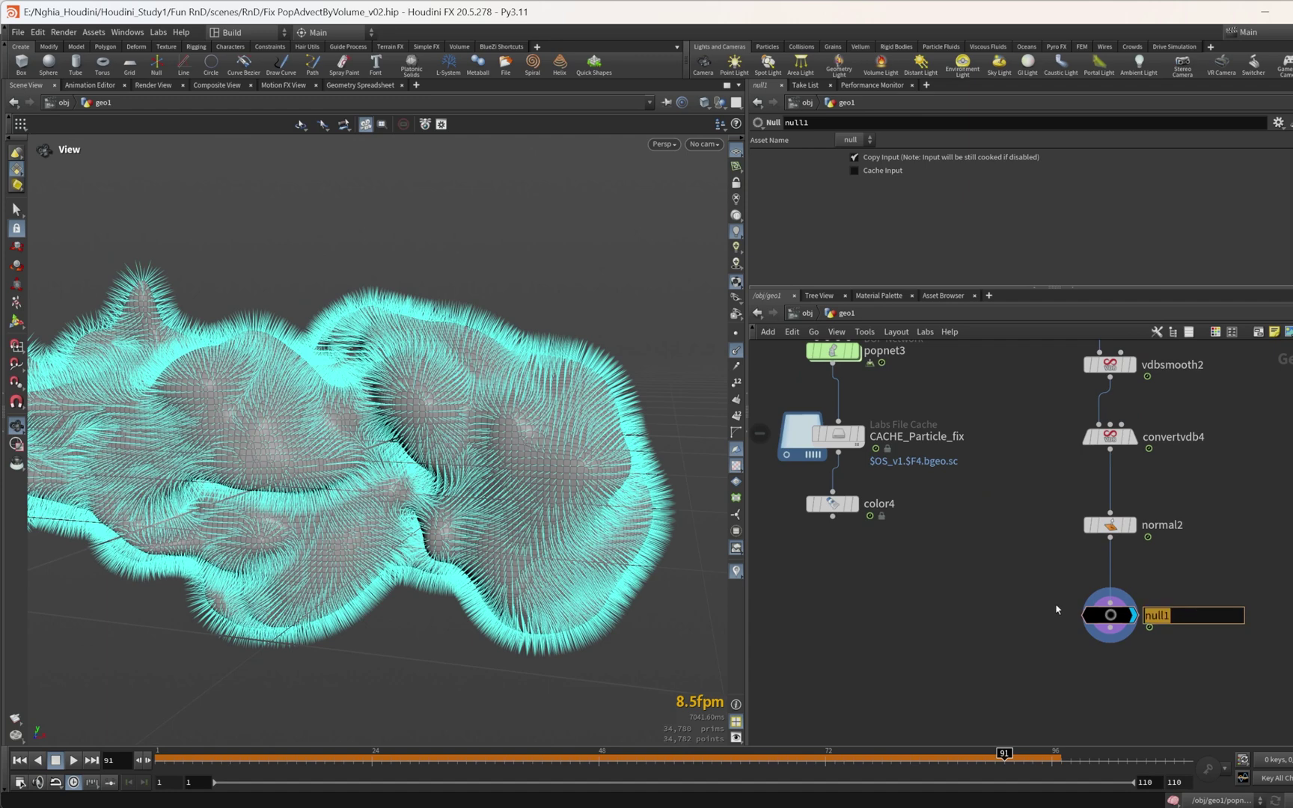
pyautogui.write('OUT_NORMAL')
pyautogui.press('Return')
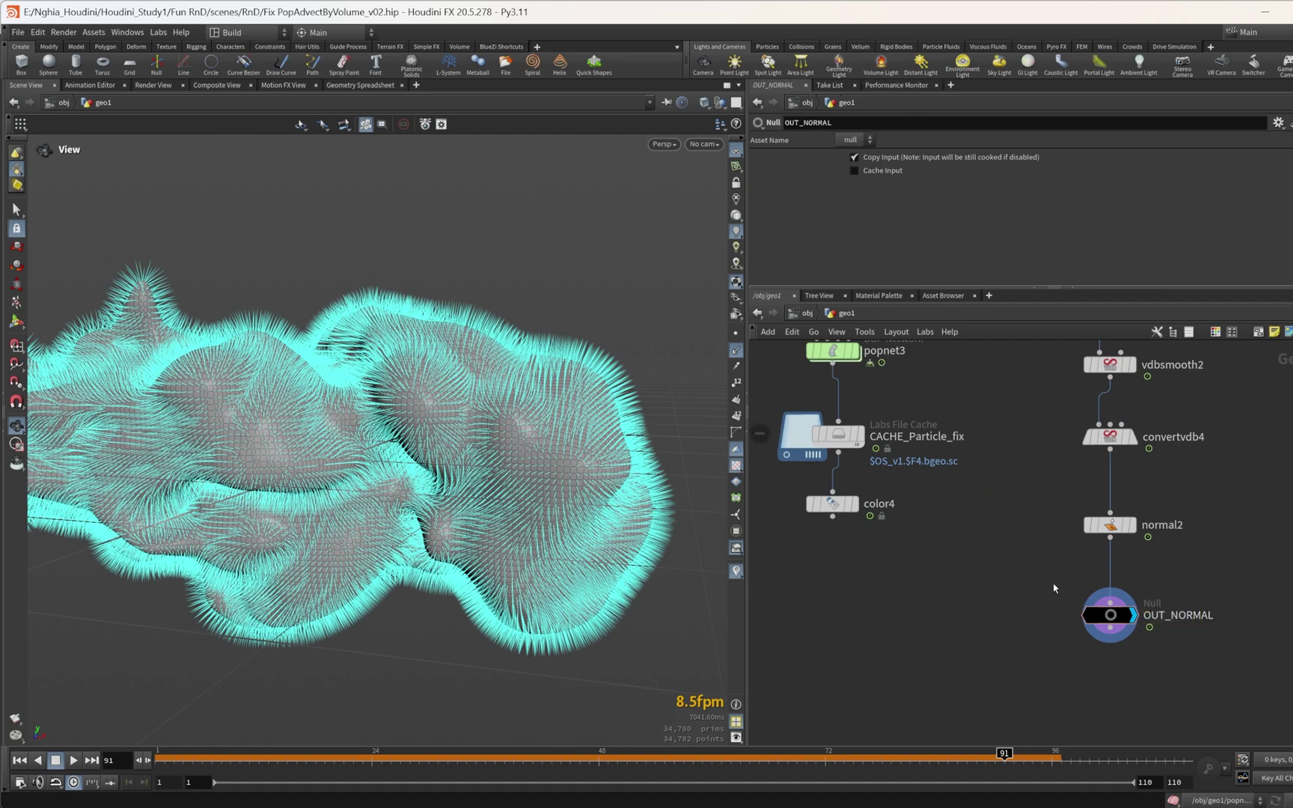
# Step: Move the popnet3, CACHE_Particle_fix and color4 nodes lower, and connect OUT_NORMAL to popnet3's third input
pyautogui.scroll(-5, 980, 539)
pyautogui.moveTo(980, 482); pyautogui.dragTo(930, 569)
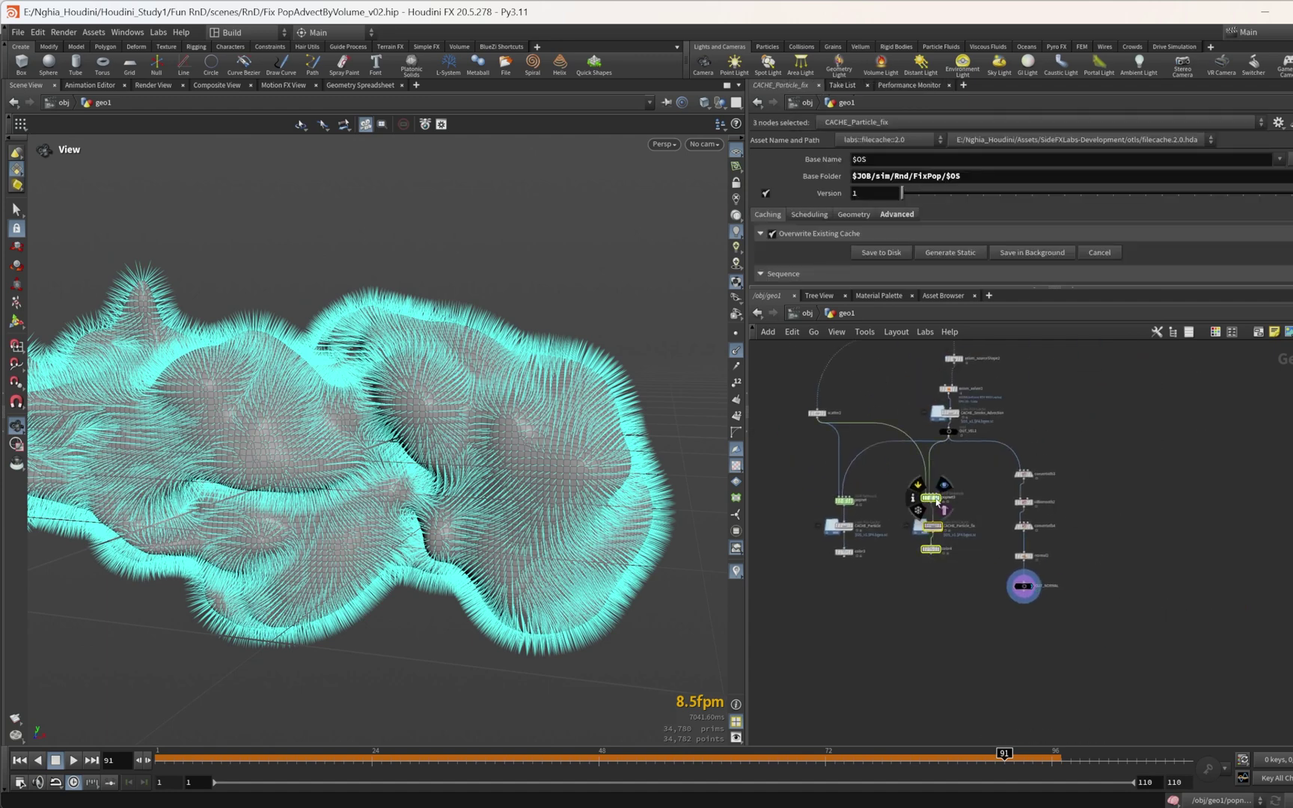
pyautogui.scroll(6, 1025, 590)
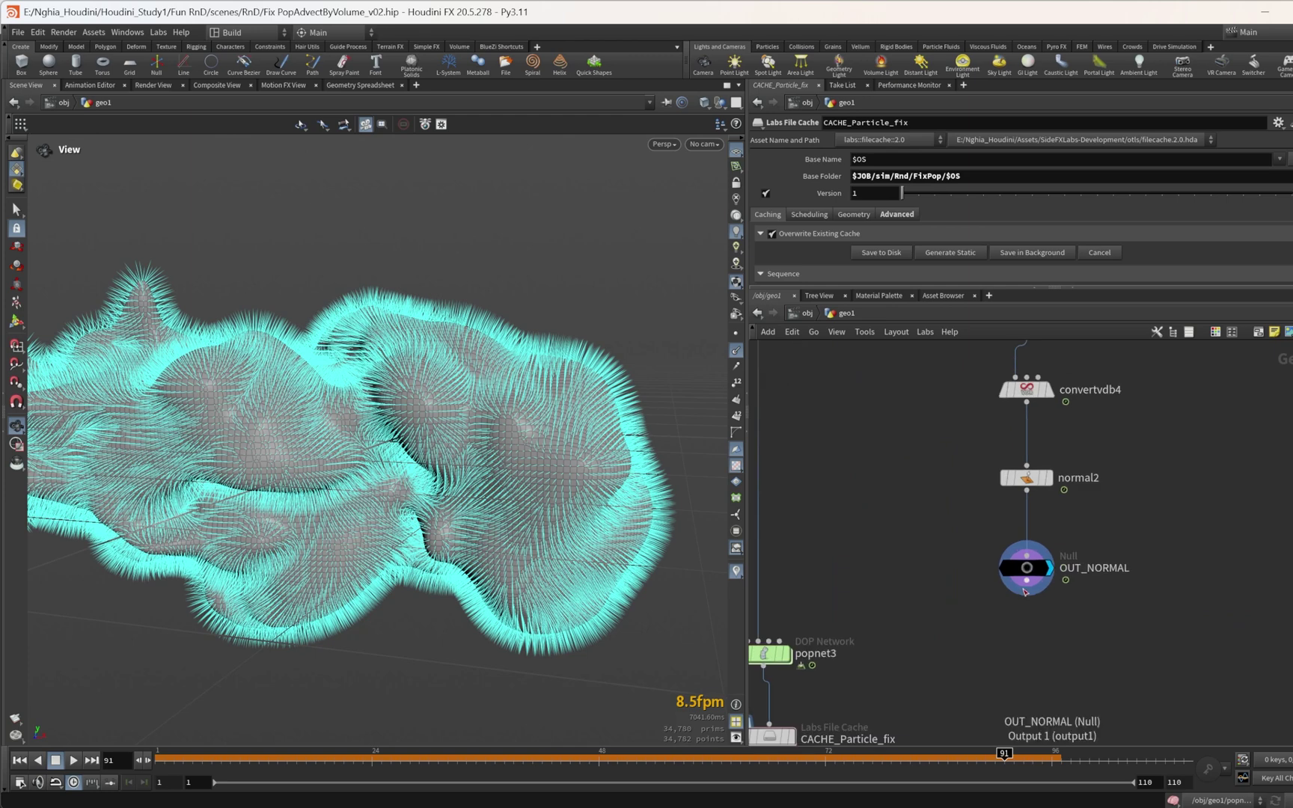
pyautogui.click(1026, 590)
pyautogui.click(844, 633)
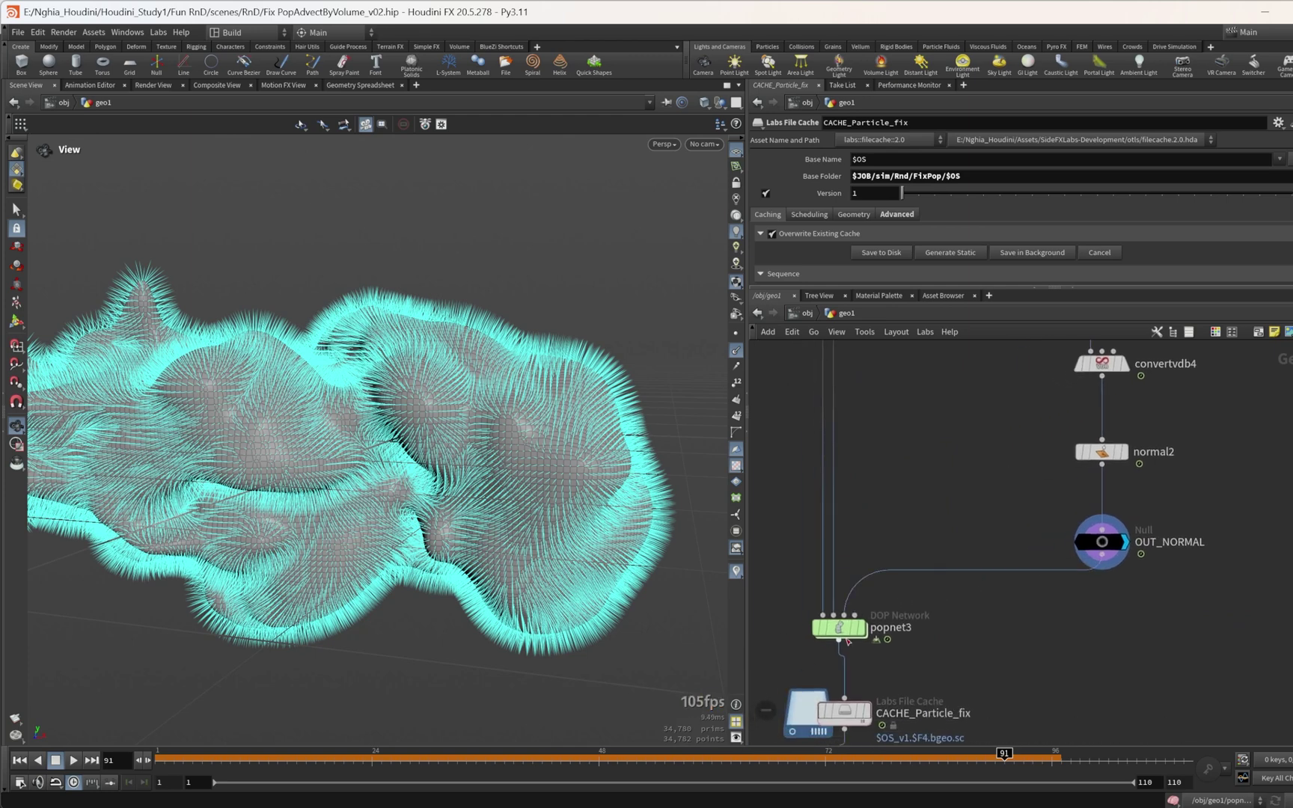
# Step: Return to frame 1 and open the popvop1 network inside popnet3
pyautogui.click(19, 760)
pyautogui.scroll(2, 841, 629)
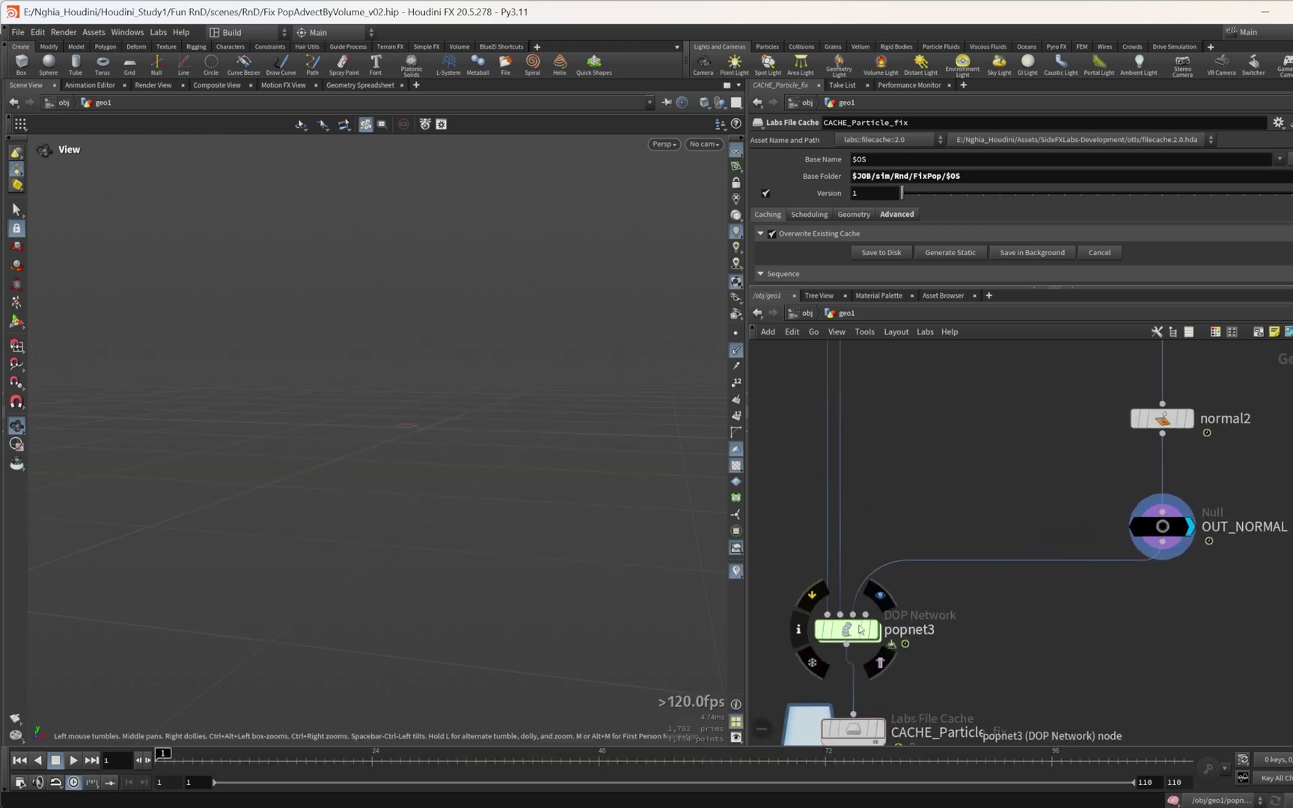
pyautogui.doubleClick(847, 633)
pyautogui.scroll(-2, 1049, 642)
pyautogui.scroll(1, 1063, 542)
pyautogui.moveTo(1117, 455); pyautogui.dragTo(1006, 636)
pyautogui.doubleClick(1051, 614)
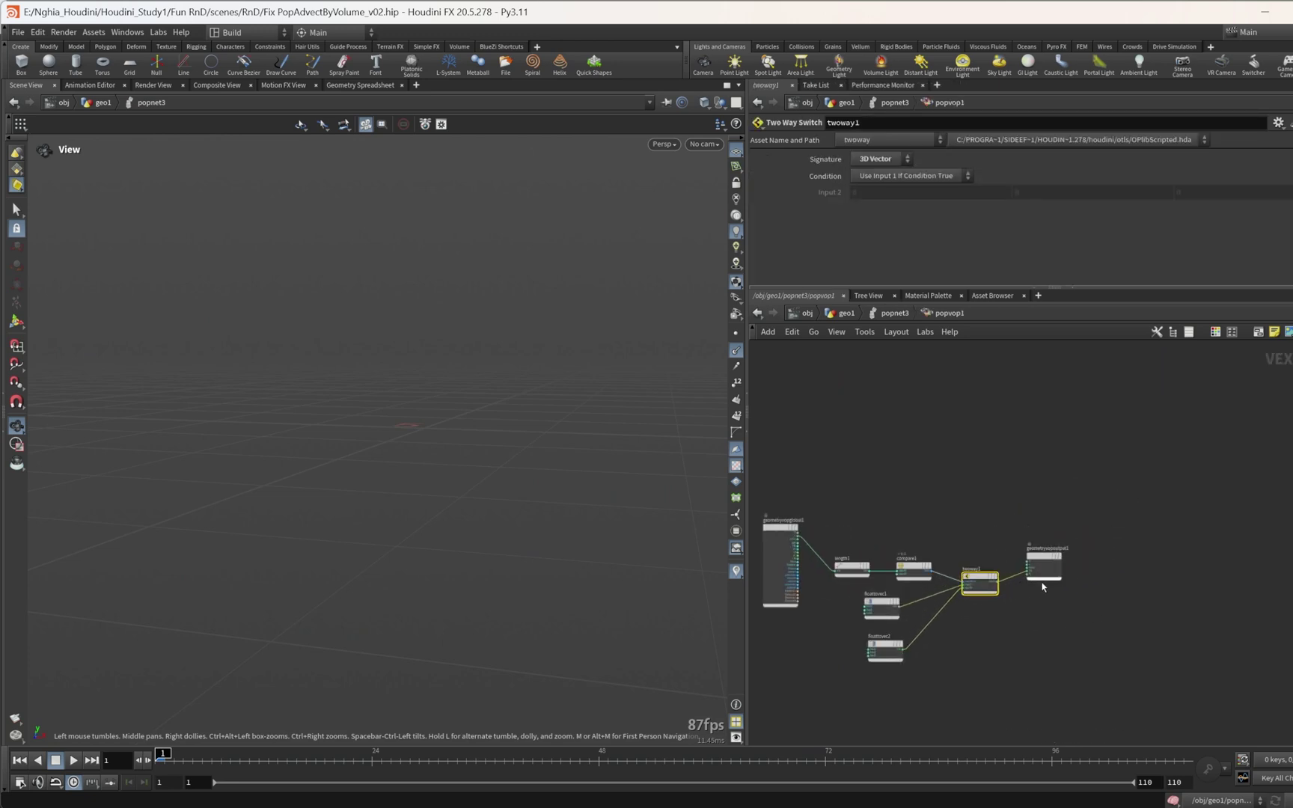
# Step: Move the geometry output node far away from twoway1 to make room for more nodes, and reposition the geometryvopglobal1 node
pyautogui.moveTo(1093, 568); pyautogui.dragTo(1192, 563)
pyautogui.moveTo(1019, 544); pyautogui.dragTo(1036, 571, button='middle')
pyautogui.moveTo(1206, 581); pyautogui.dragTo(1286, 581)
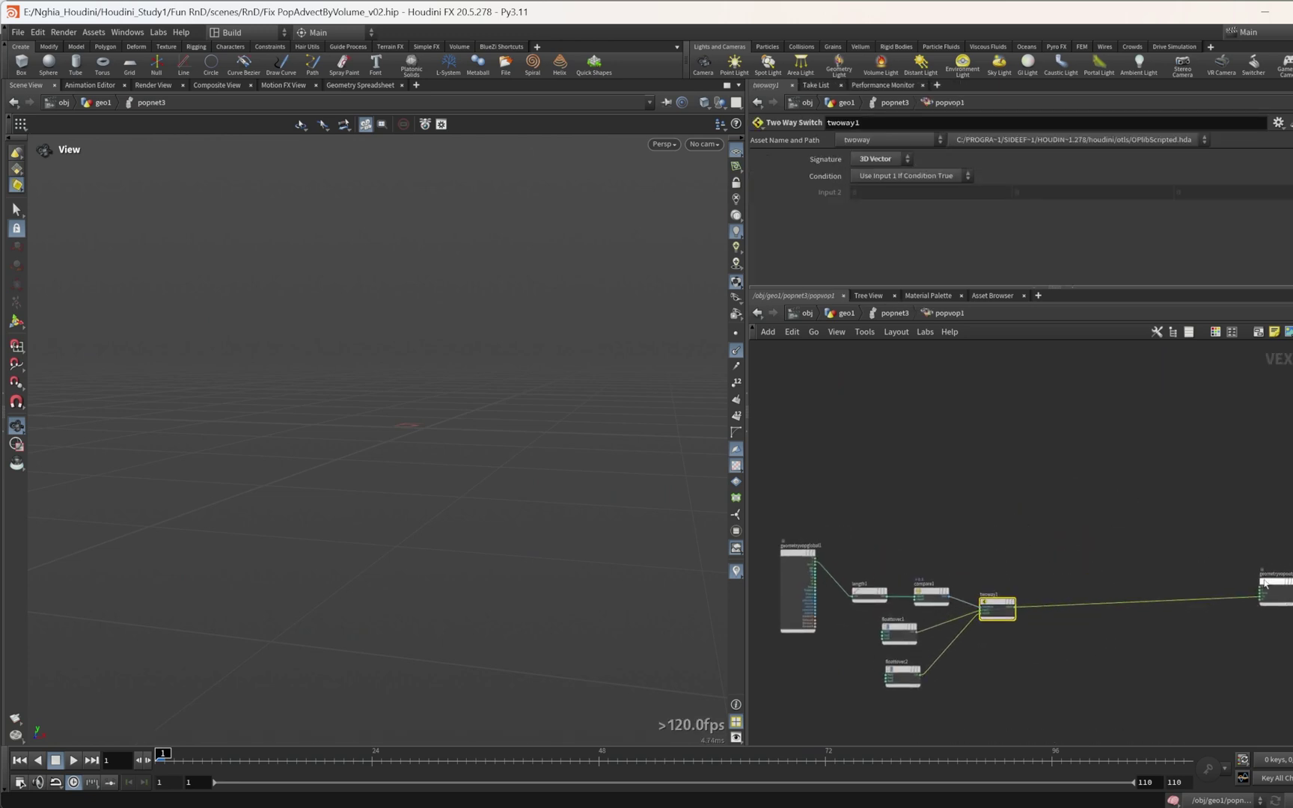
pyautogui.scroll(-1, 937, 534)
pyautogui.moveTo(876, 547); pyautogui.dragTo(940, 556, button='middle')
pyautogui.scroll(1, 907, 560)
pyautogui.moveTo(884, 565); pyautogui.dragTo(880, 530)
pyautogui.scroll(-1, 895, 571)
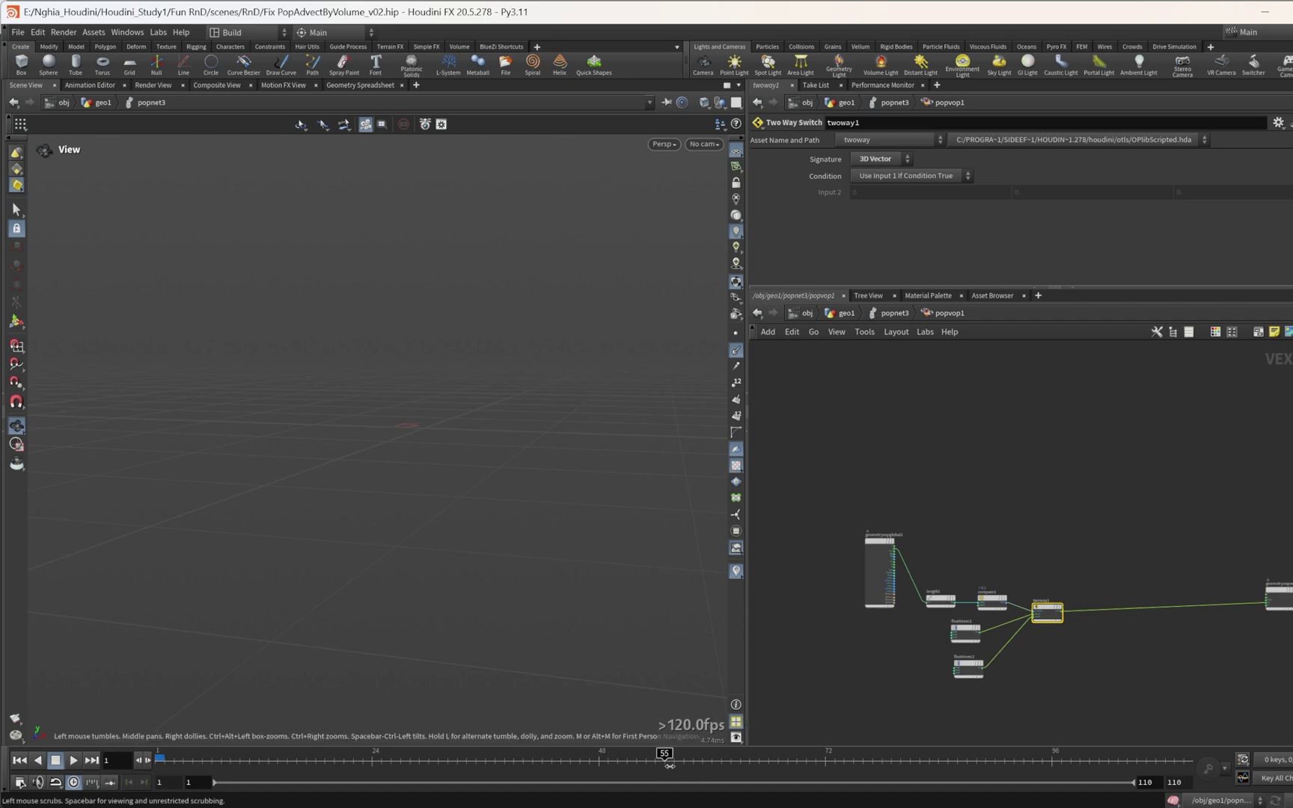
# Step: Simulate to frame 63 and scrub back to frame 51 to inspect the red particles around the blue ones
pyautogui.click(743, 766)
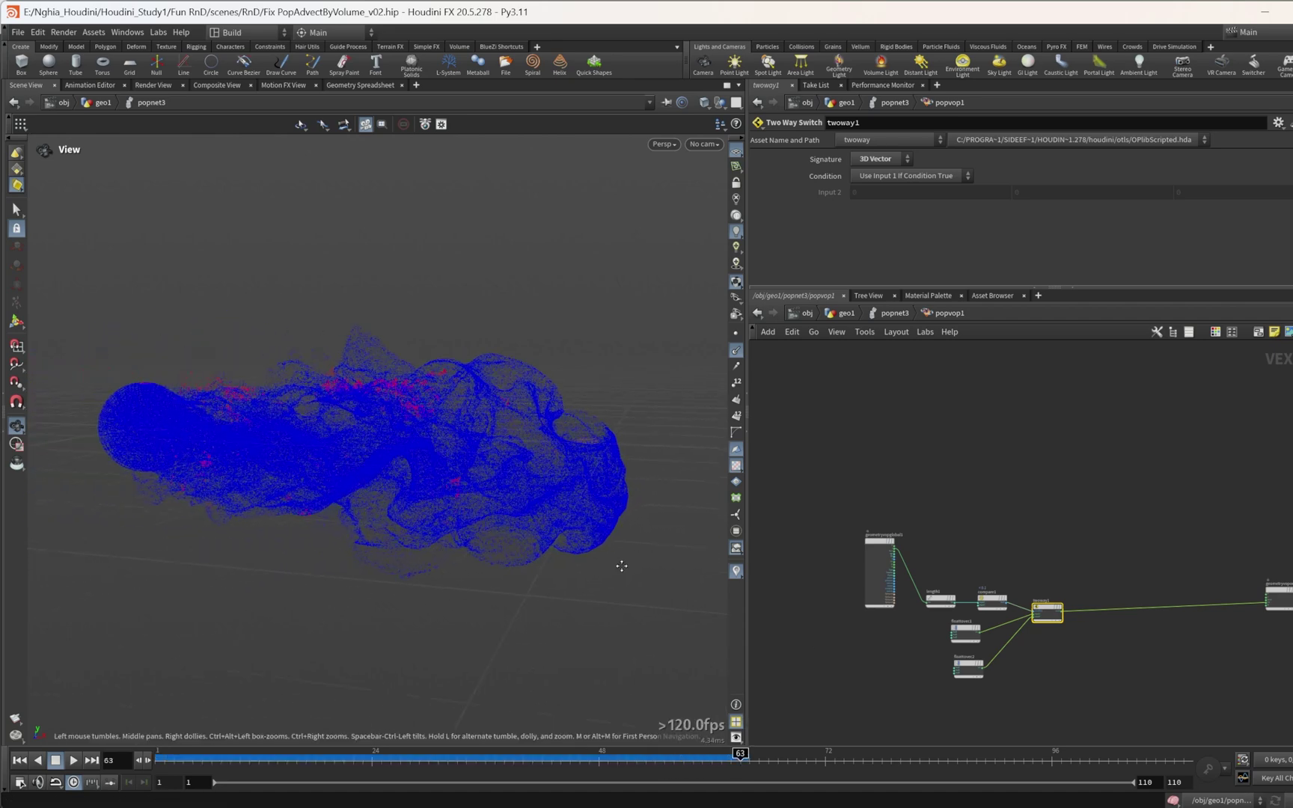
pyautogui.moveTo(537, 770); pyautogui.dragTo(627, 759)
pyautogui.moveTo(369, 369); pyautogui.dragTo(389, 414)
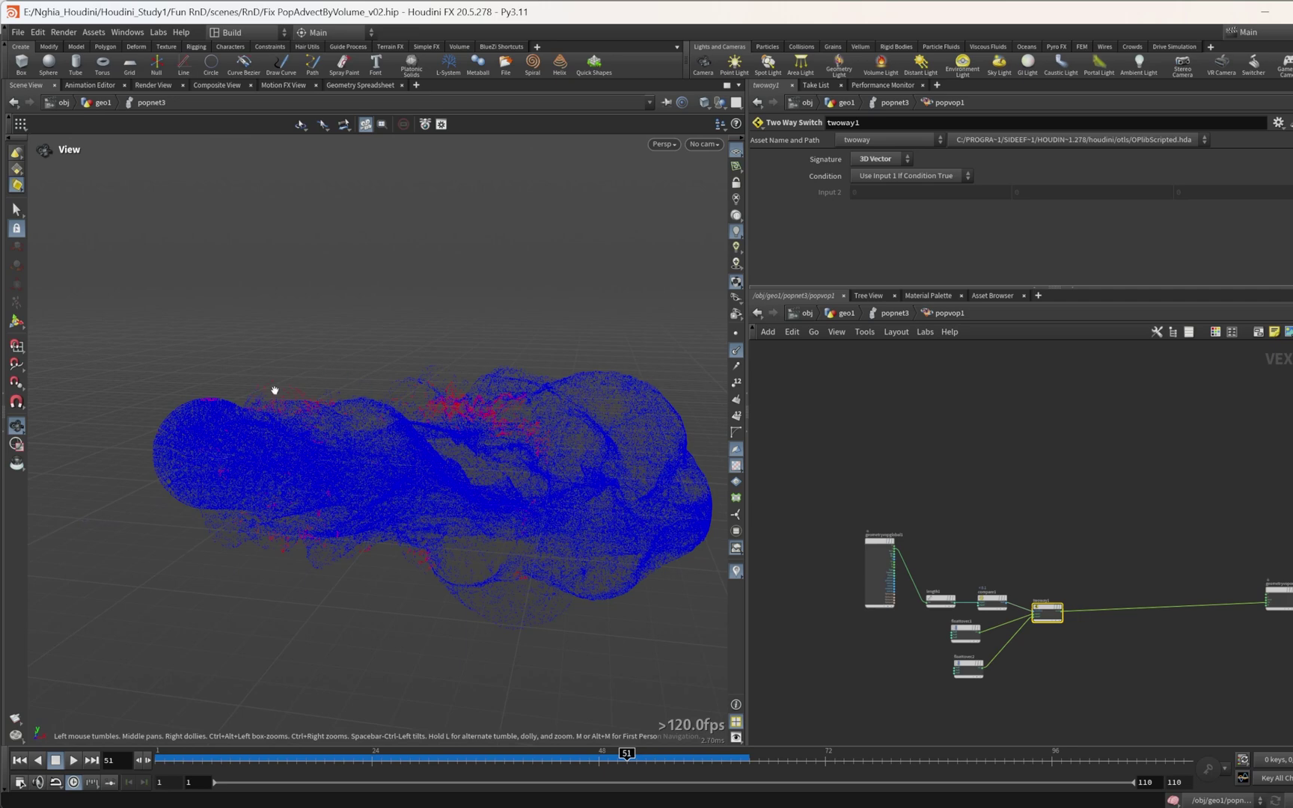
pyautogui.scroll(3, 996, 562)
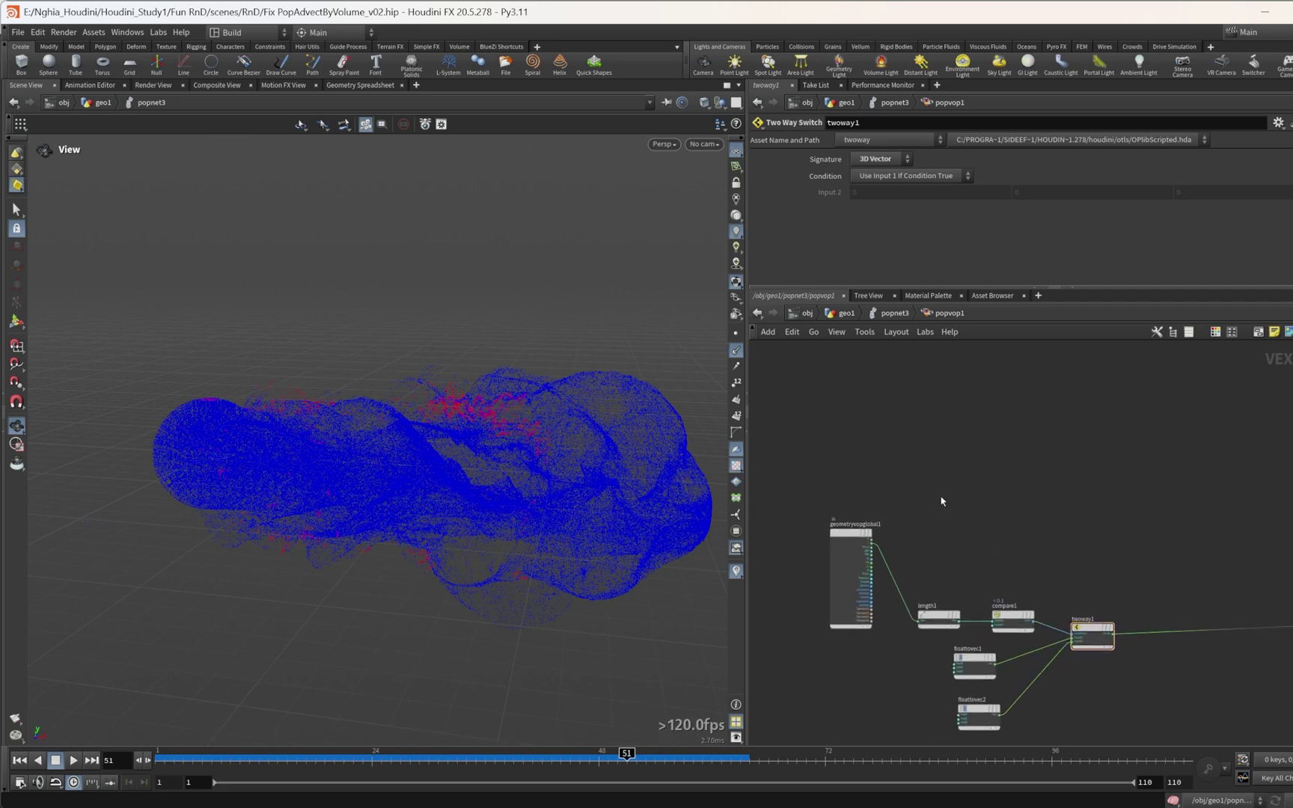
pyautogui.scroll(4, 942, 500)
pyautogui.moveTo(436, 389); pyautogui.dragTo(407, 406)
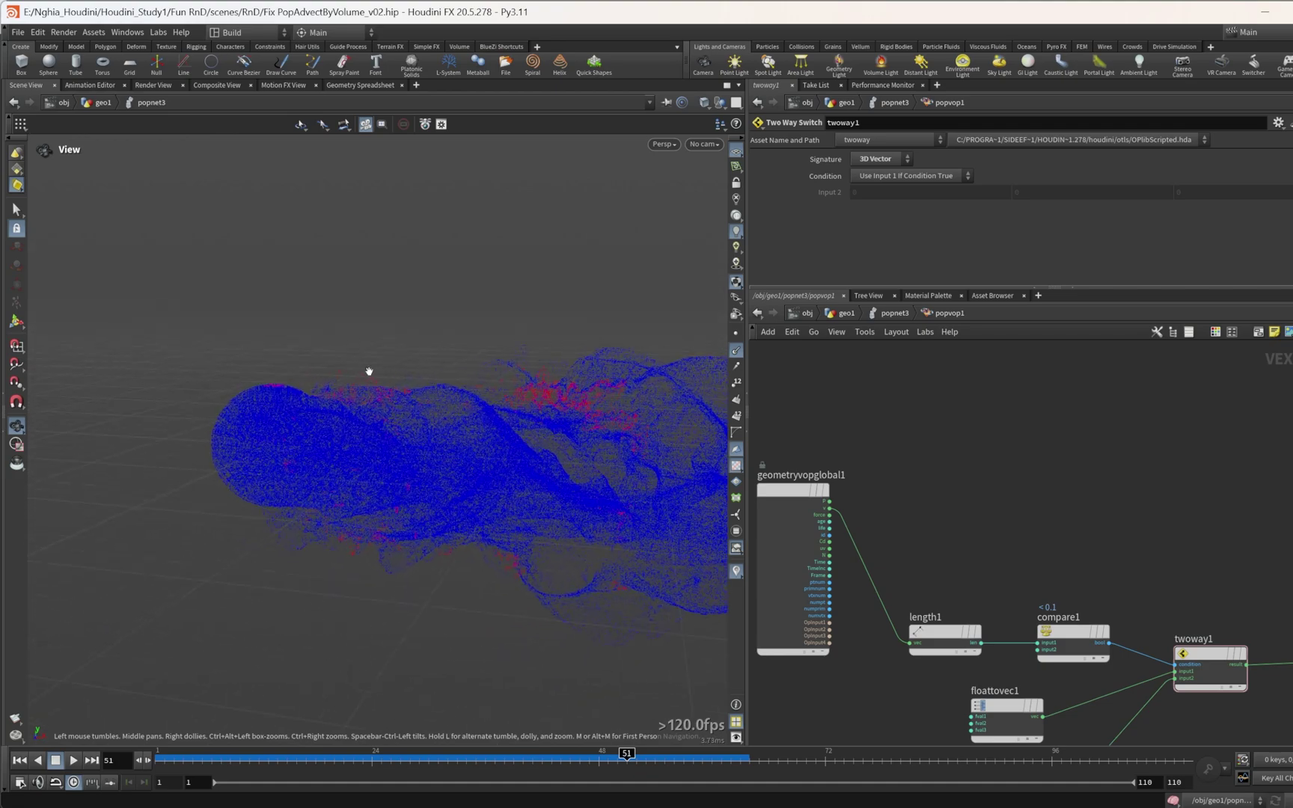
# Step: Add a Point Cloud Open node above the length1 and compare1 nodes
pyautogui.press('Tab')
pyautogui.write('pcopen')
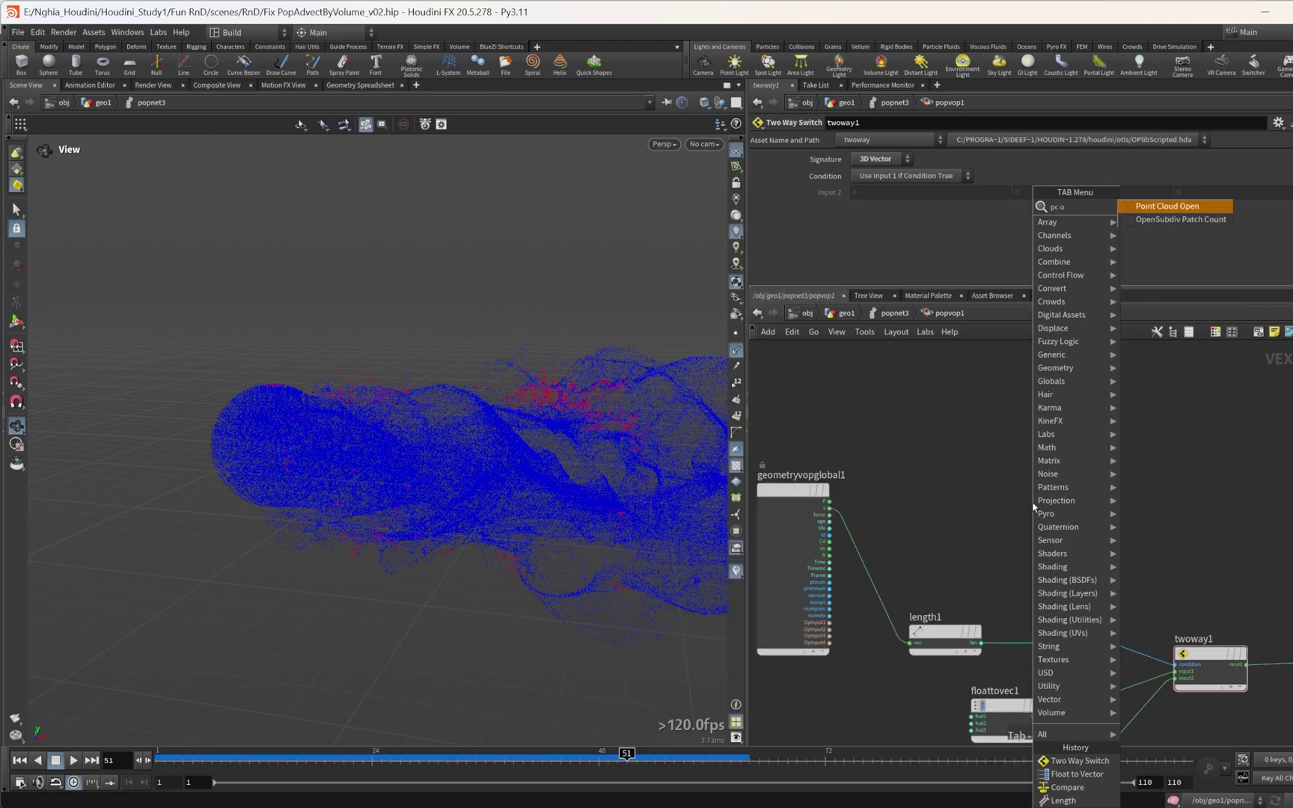
pyautogui.press('Return')
pyautogui.click(979, 475)
pyautogui.scroll(3, 987, 486)
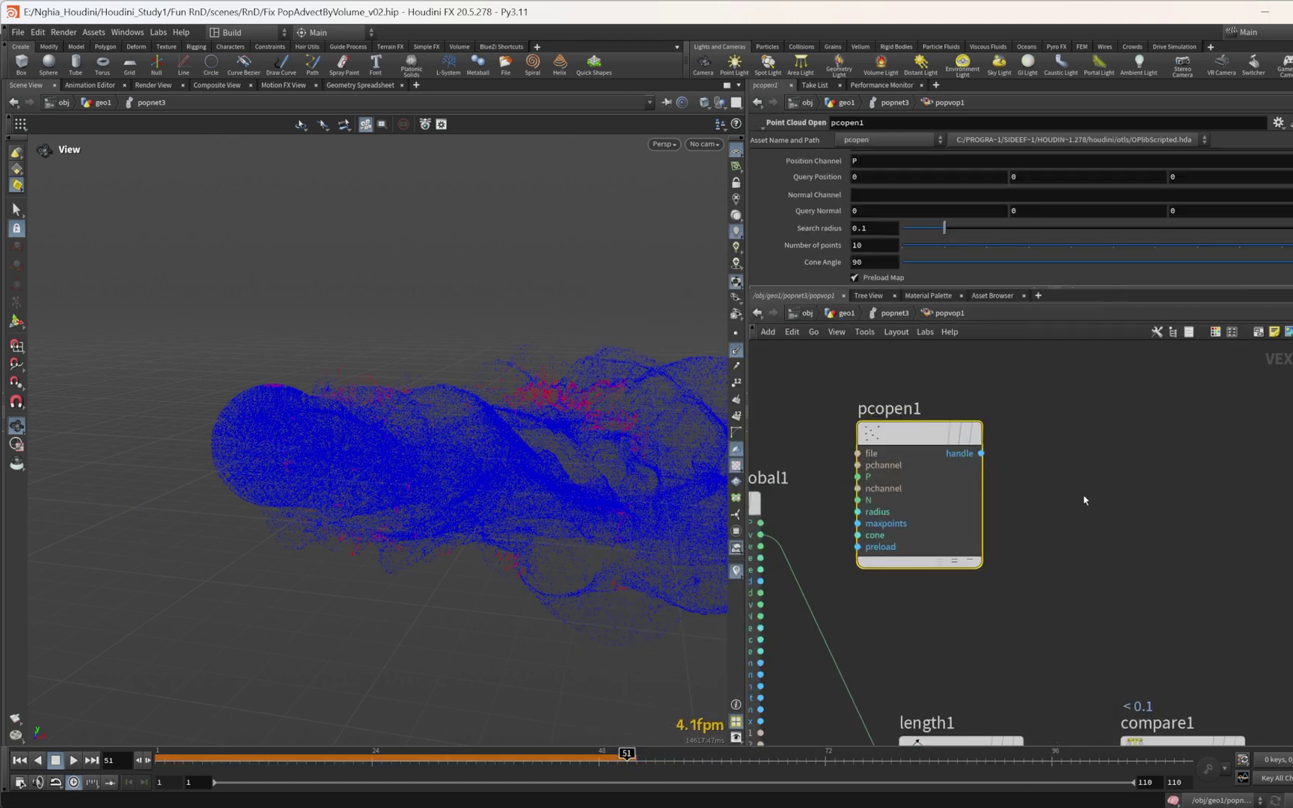
pyautogui.scroll(2, 885, 424)
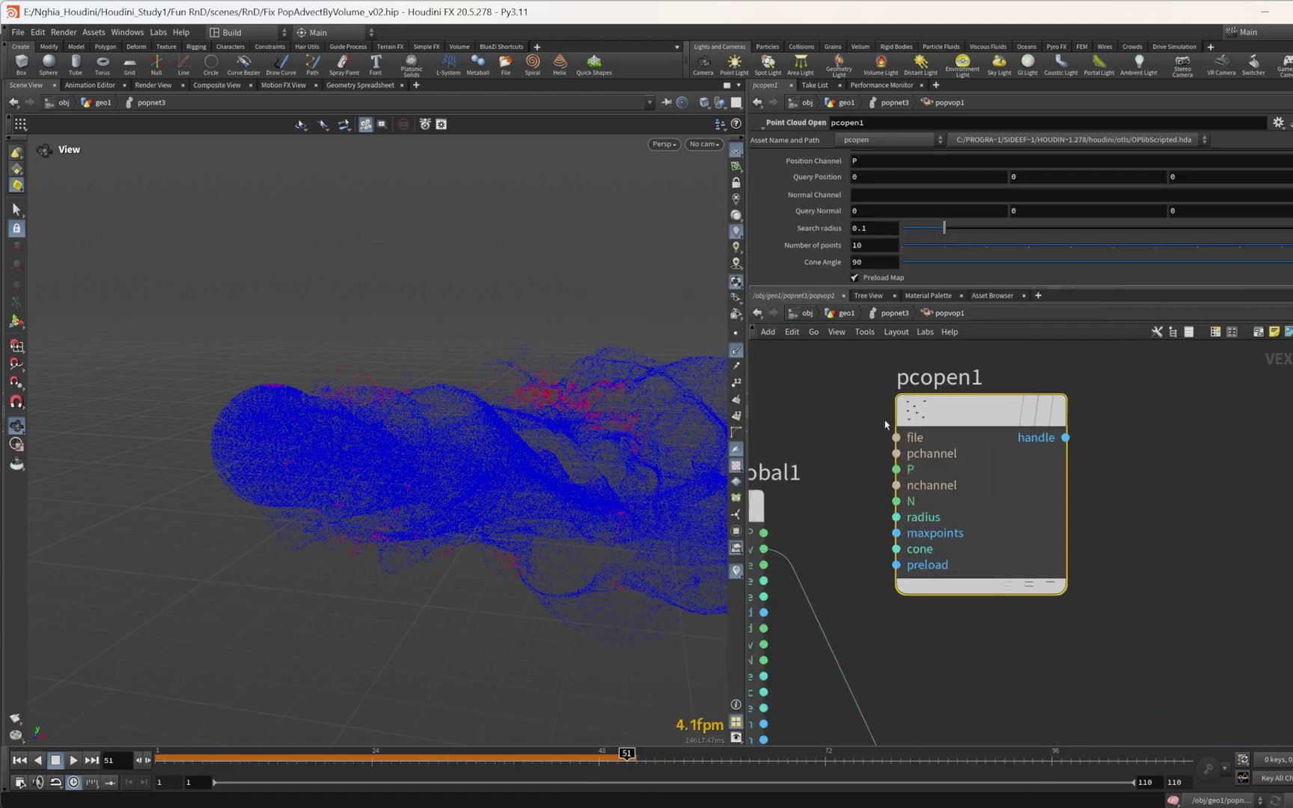
pyautogui.click(896, 436)
pyautogui.scroll(-2, 846, 498)
pyautogui.moveTo(840, 505); pyautogui.dragTo(900, 433, button='middle')
pyautogui.moveTo(863, 623); pyautogui.dragTo(877, 580, button='middle')
pyautogui.scroll(2, 883, 600)
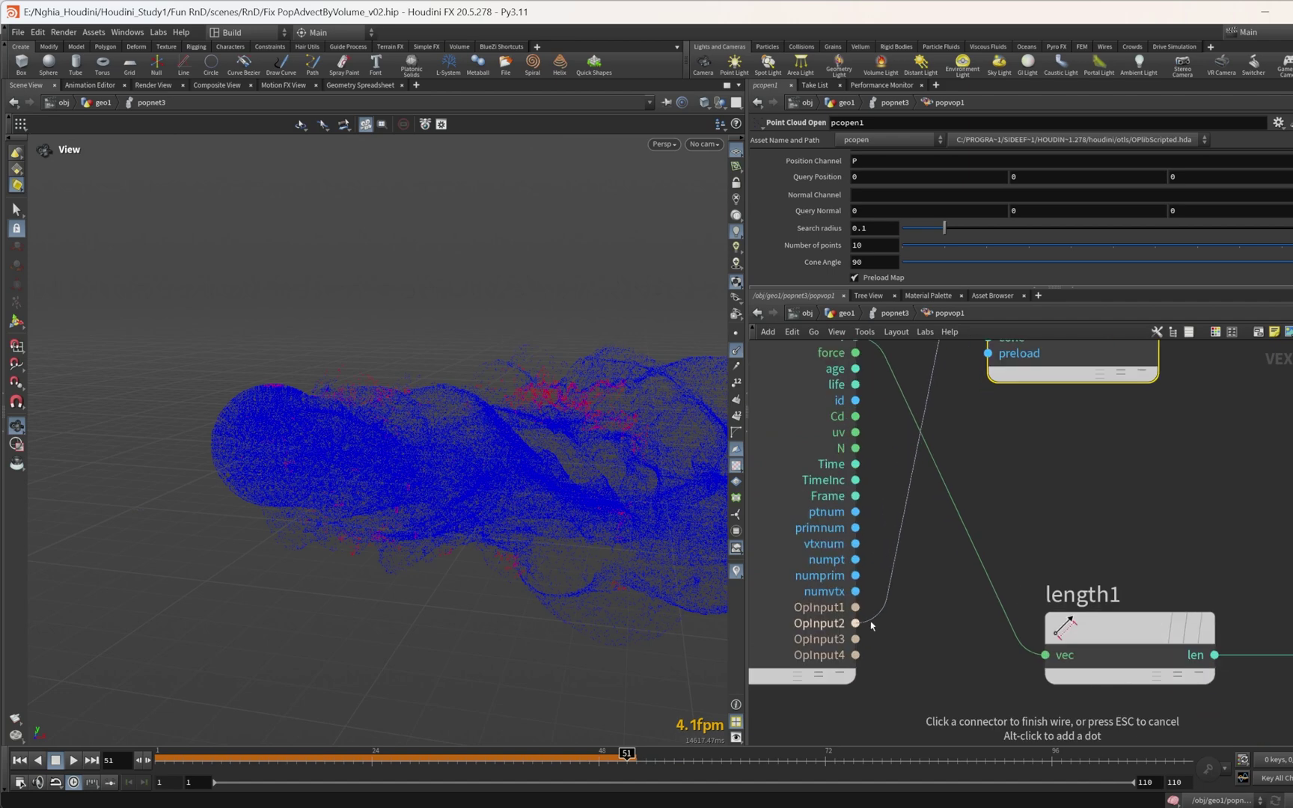
pyautogui.press('Escape')
pyautogui.scroll(-2, 1066, 497)
pyautogui.moveTo(1069, 500); pyautogui.dragTo(1006, 576, button='middle')
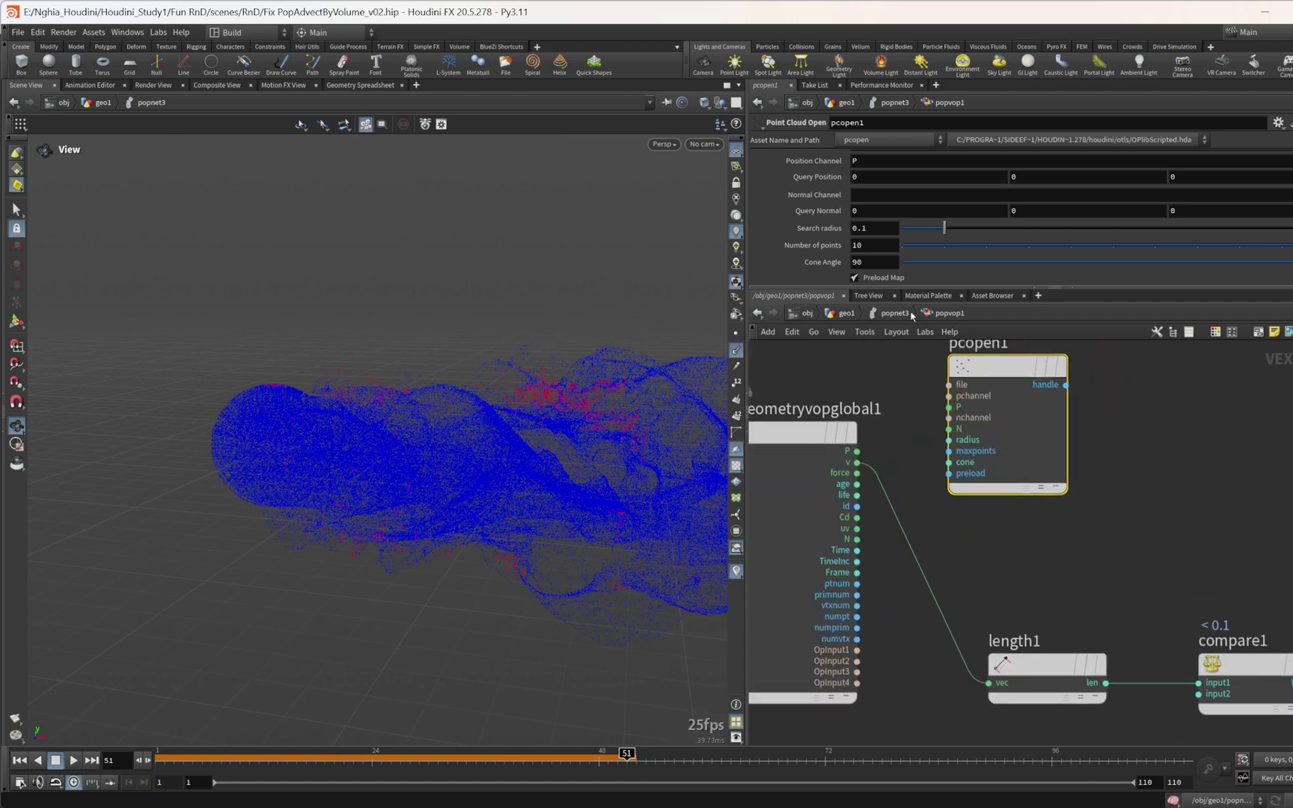
# Step: Go up to the popnet3 network and set popvop1's Input 3 to Third Context Geometry
pyautogui.click(897, 318)
pyautogui.scroll(2, 1099, 615)
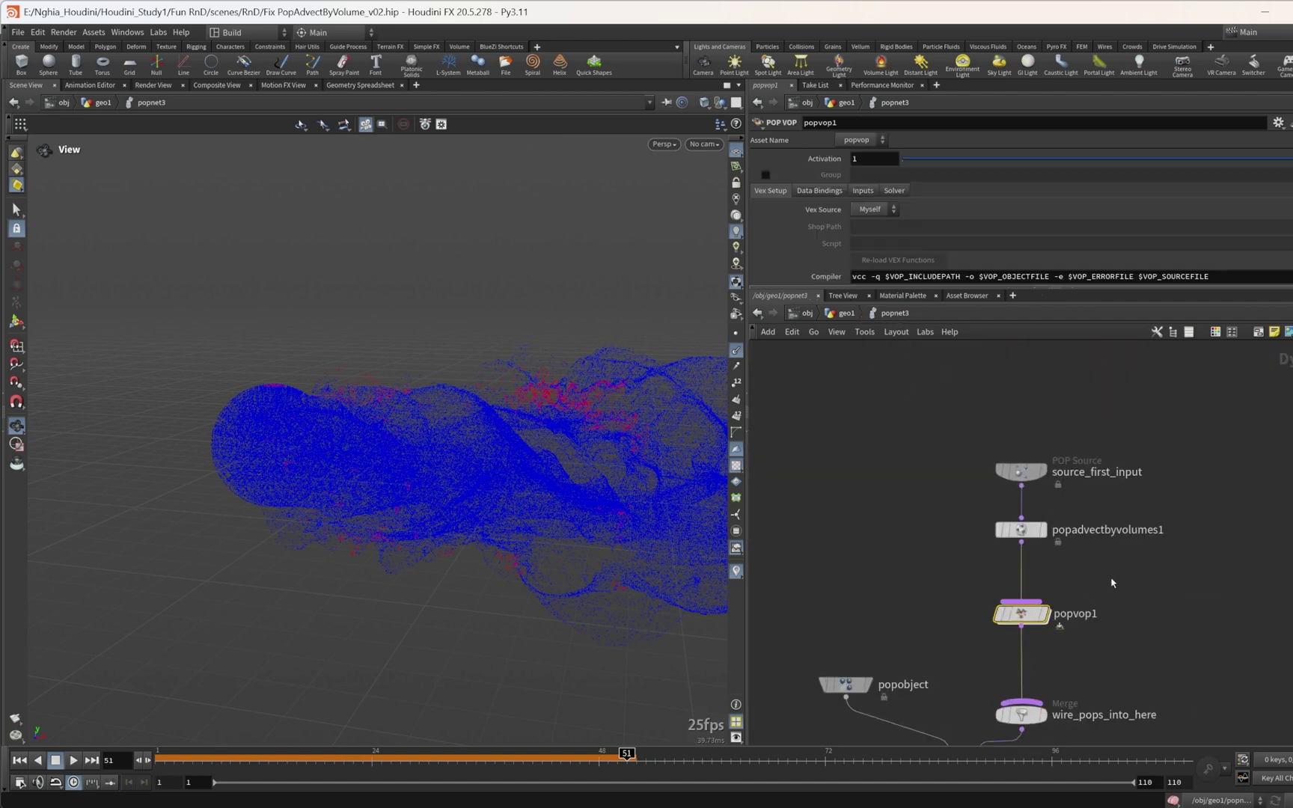
pyautogui.scroll(2, 1106, 625)
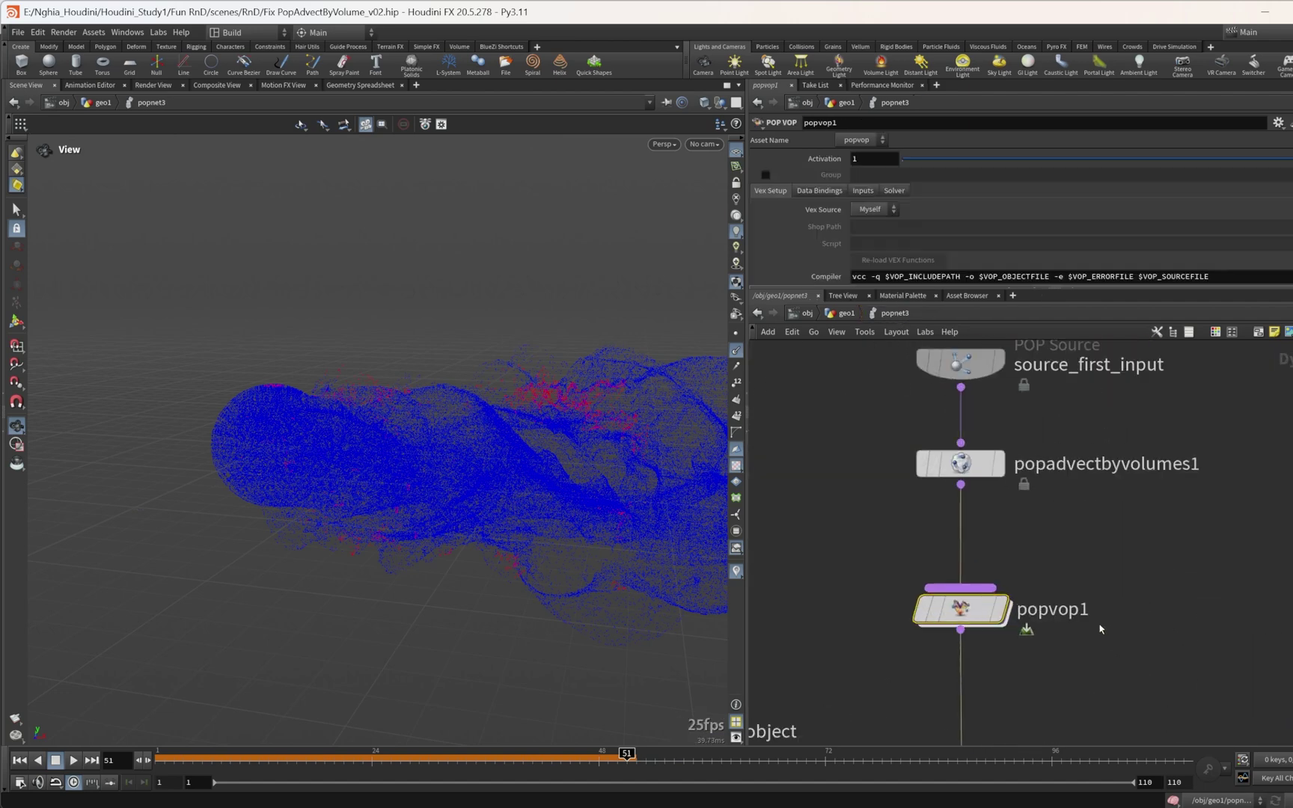
pyautogui.click(865, 191)
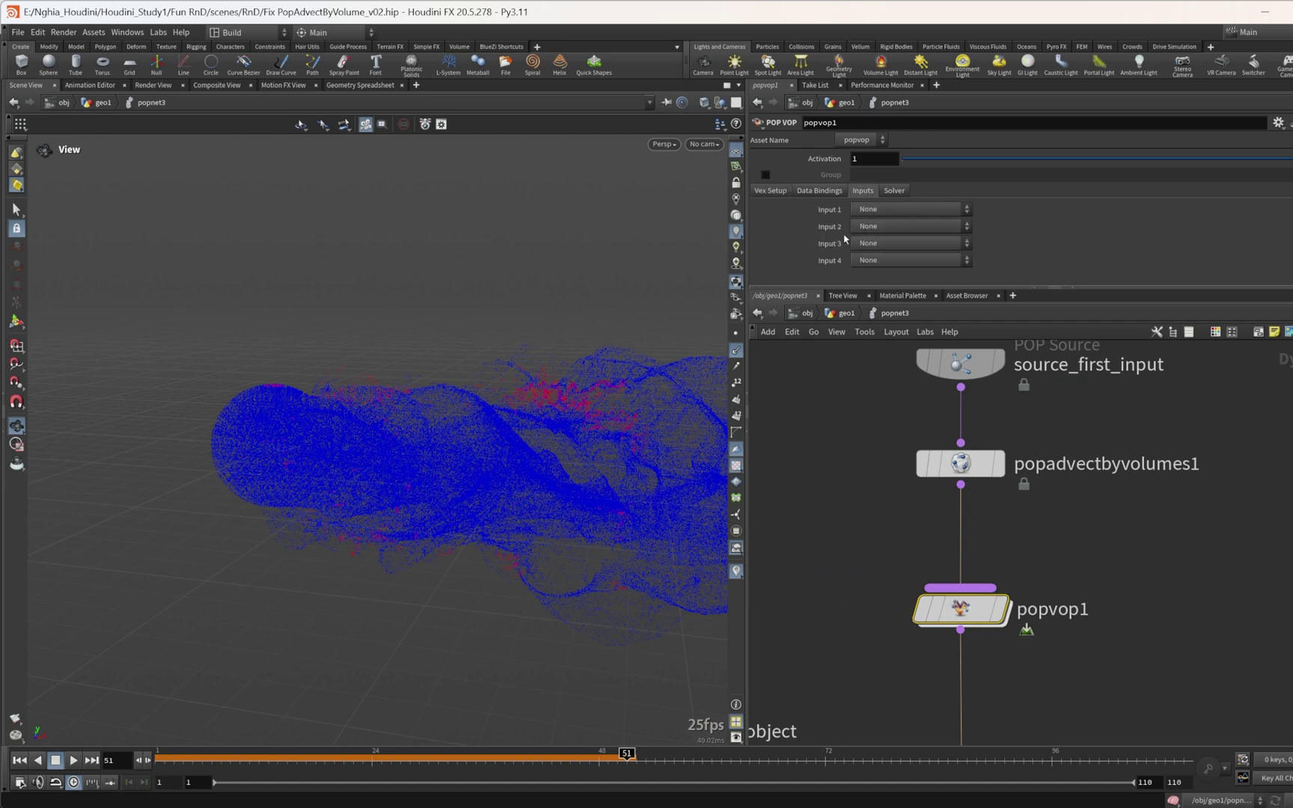
pyautogui.click(868, 226)
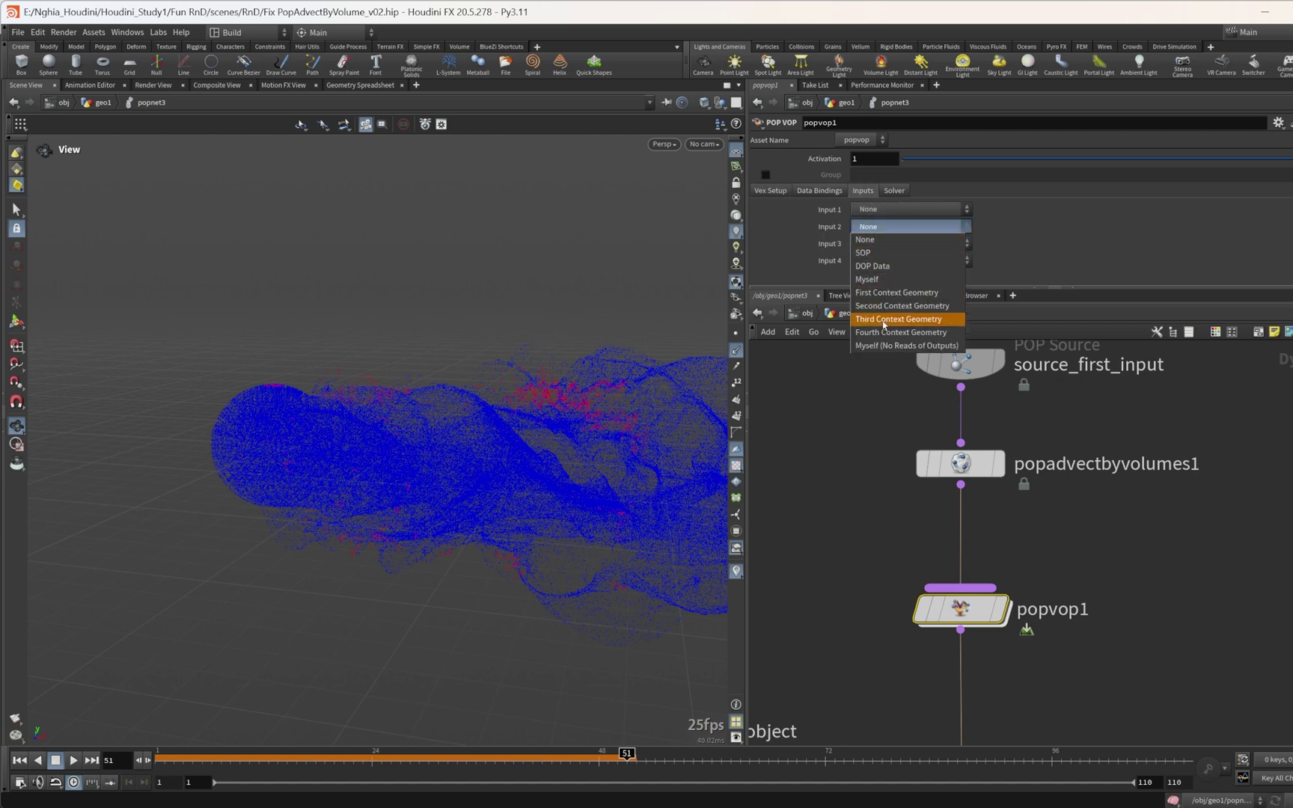
pyautogui.click(853, 243)
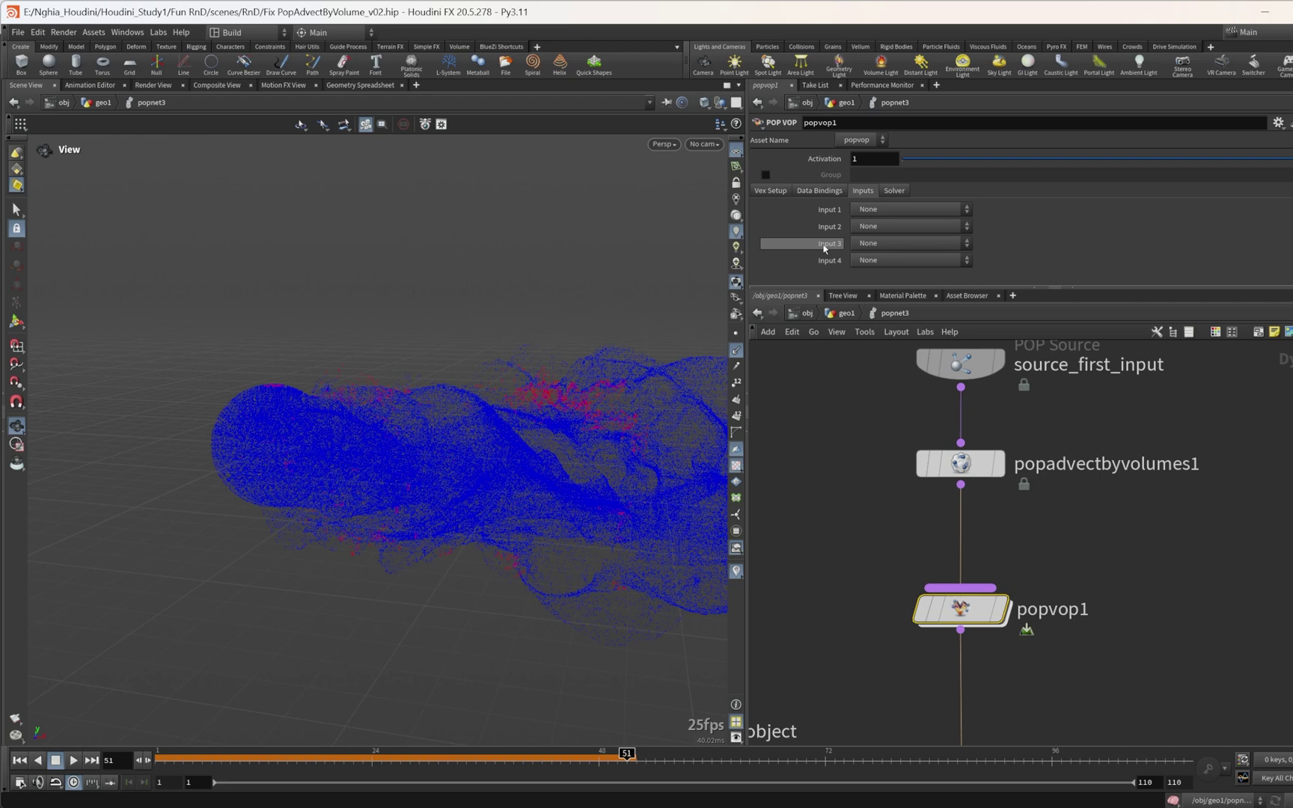
pyautogui.click(909, 243)
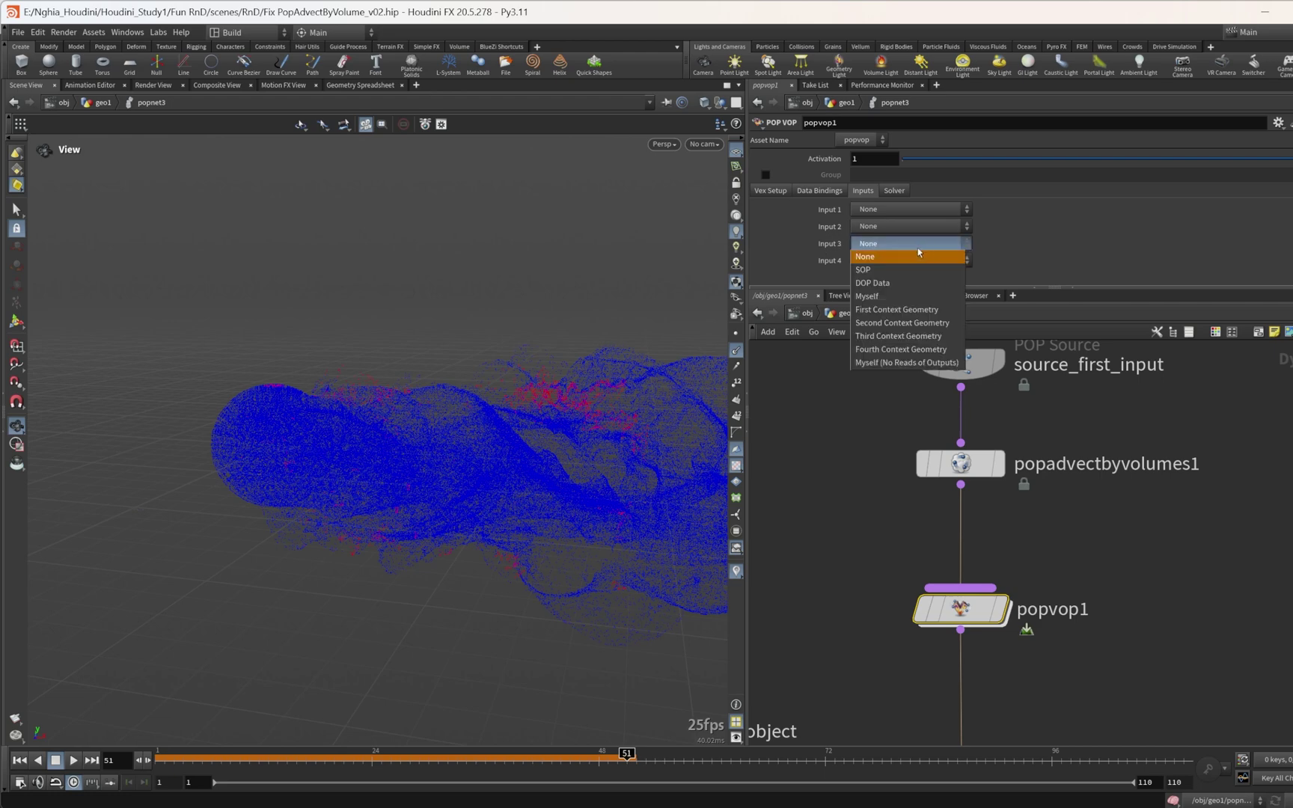
pyautogui.click(907, 337)
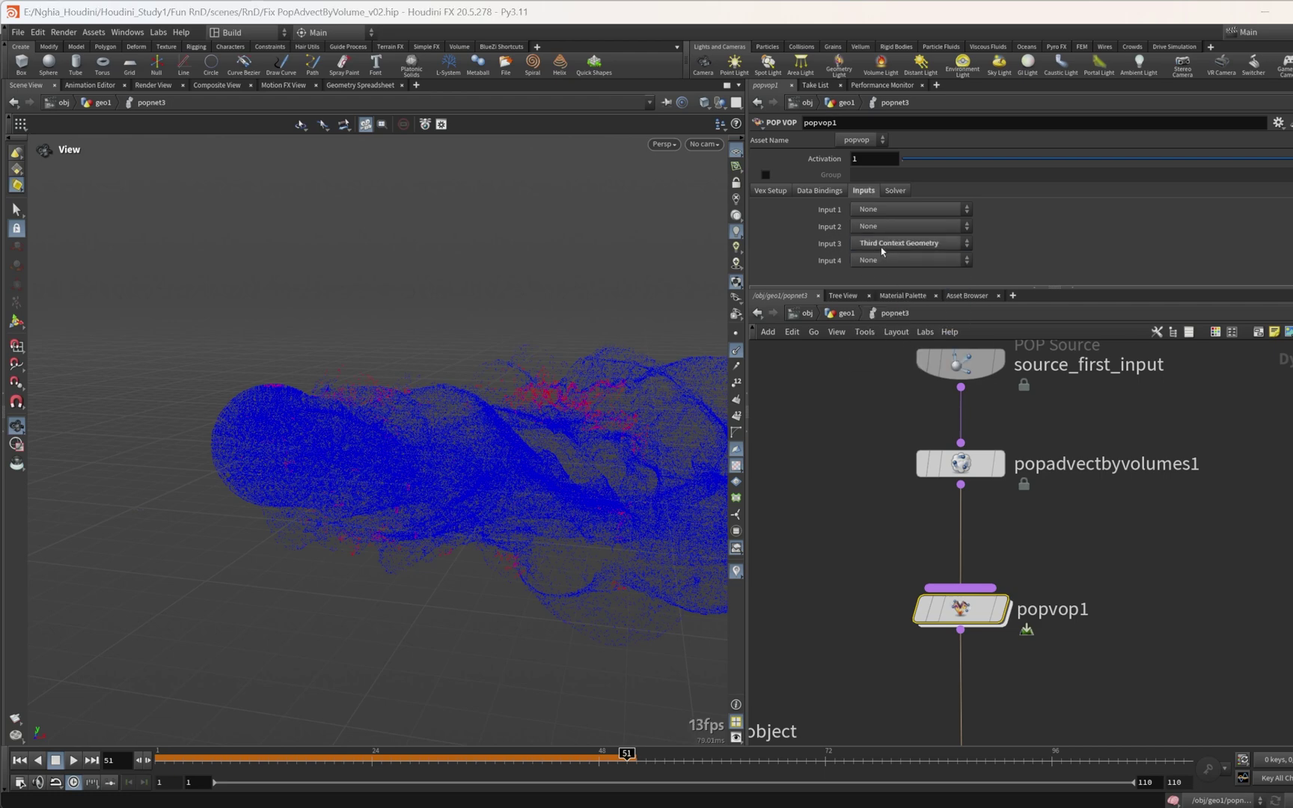
# Step: Check the inputs wired into popnet3 at the geo1 level and reopen the popvop1 network
pyautogui.press('u')
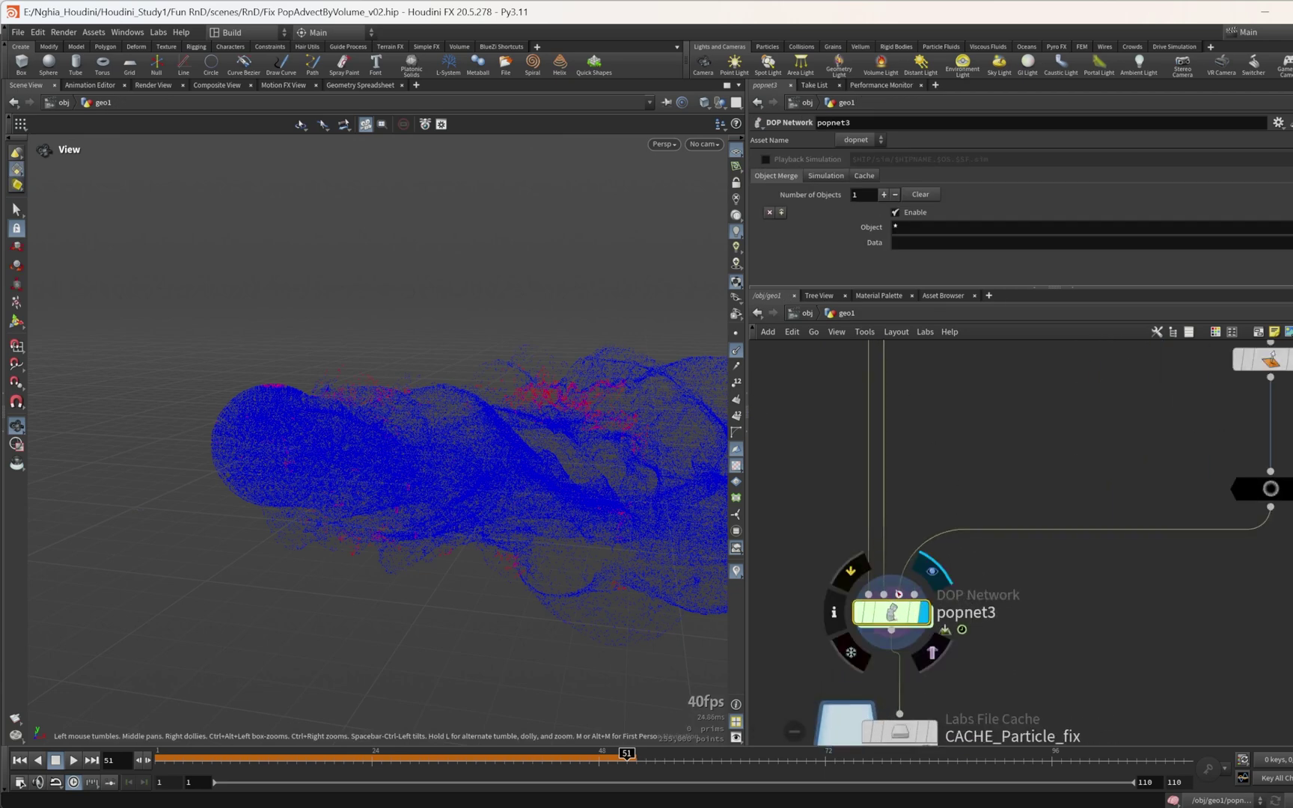
pyautogui.doubleClick(905, 619)
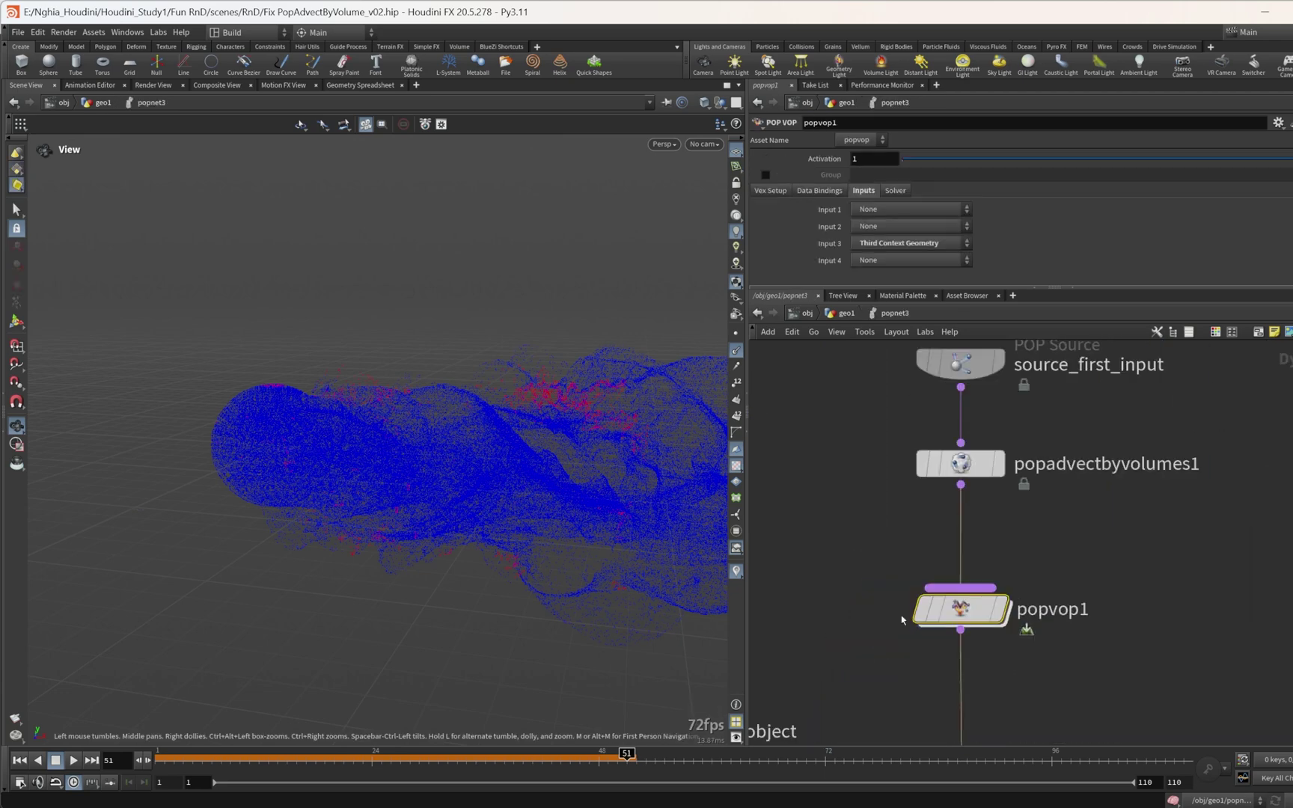
pyautogui.doubleClick(984, 491)
pyautogui.scroll(-3, 998, 567)
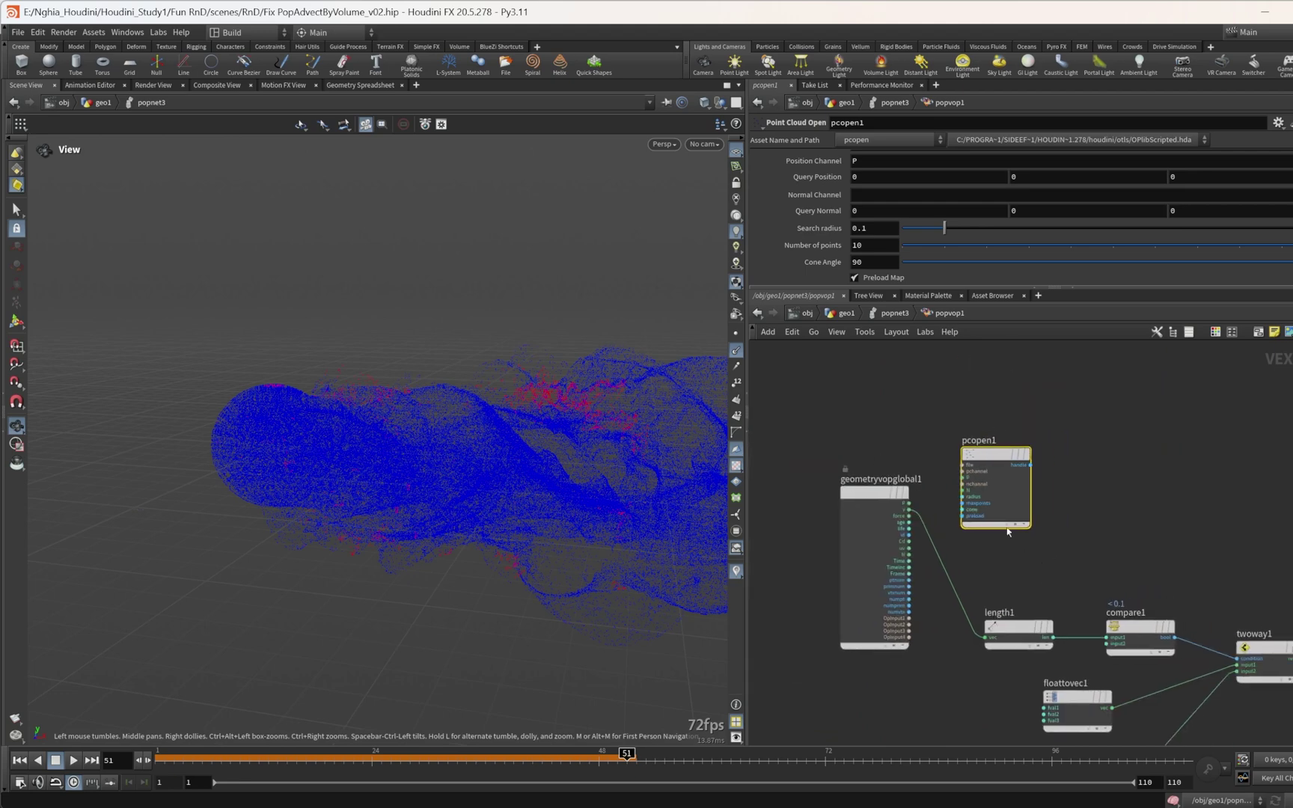
# Step: Wire geometryvopglobal1's OpInput3 into pcopen1's file input and its P into pcopen1's P input
pyautogui.scroll(3, 977, 490)
pyautogui.scroll(-1, 899, 687)
pyautogui.moveTo(898, 687); pyautogui.dragTo(937, 566, button='middle')
pyautogui.scroll(1, 937, 567)
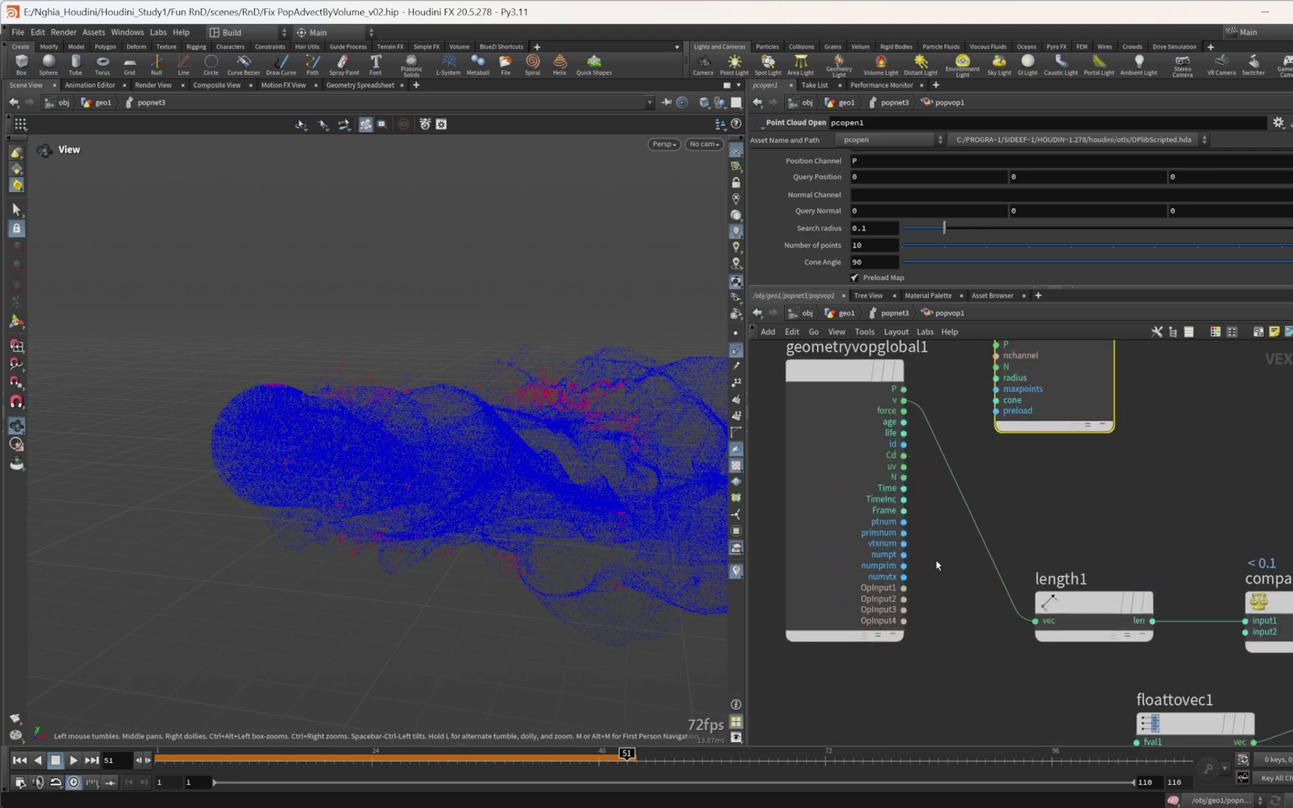
pyautogui.click(904, 611)
pyautogui.scroll(3, 973, 434)
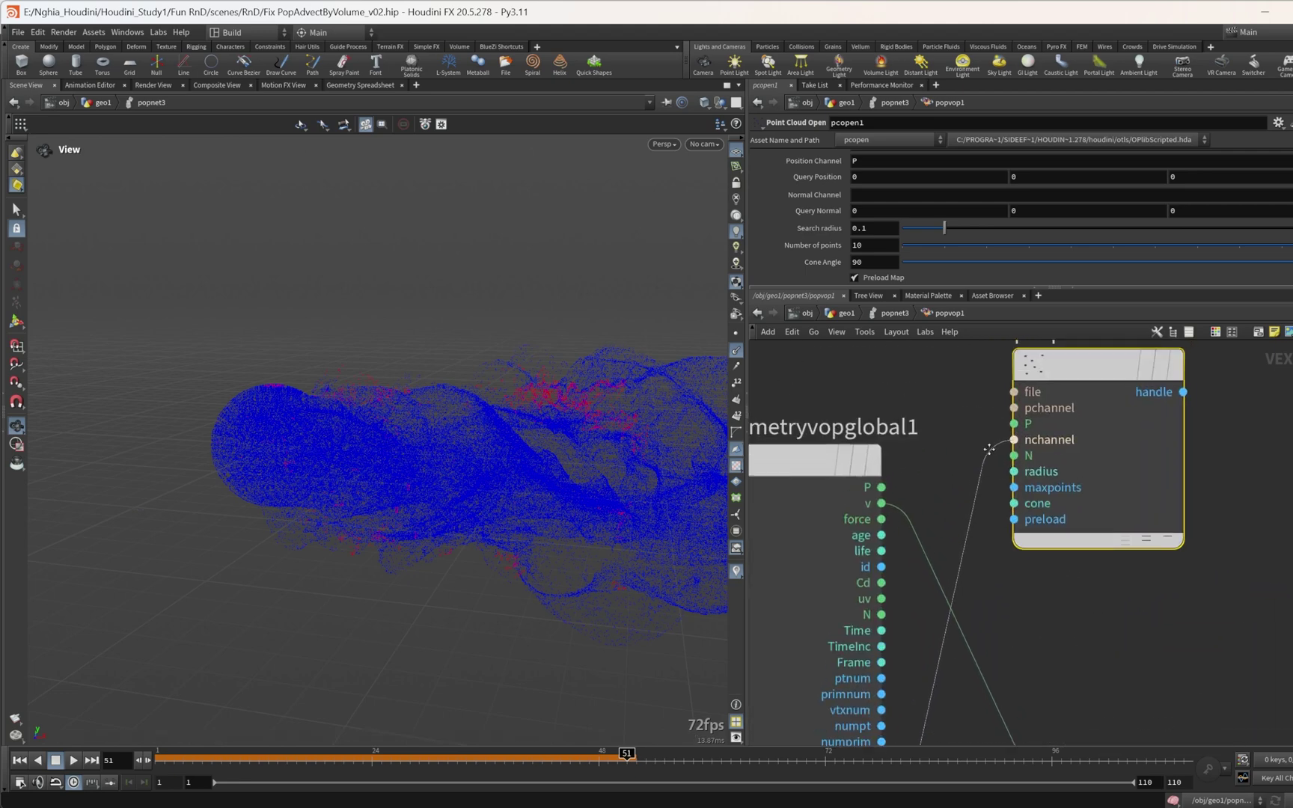
pyautogui.click(1014, 396)
pyautogui.click(1014, 427)
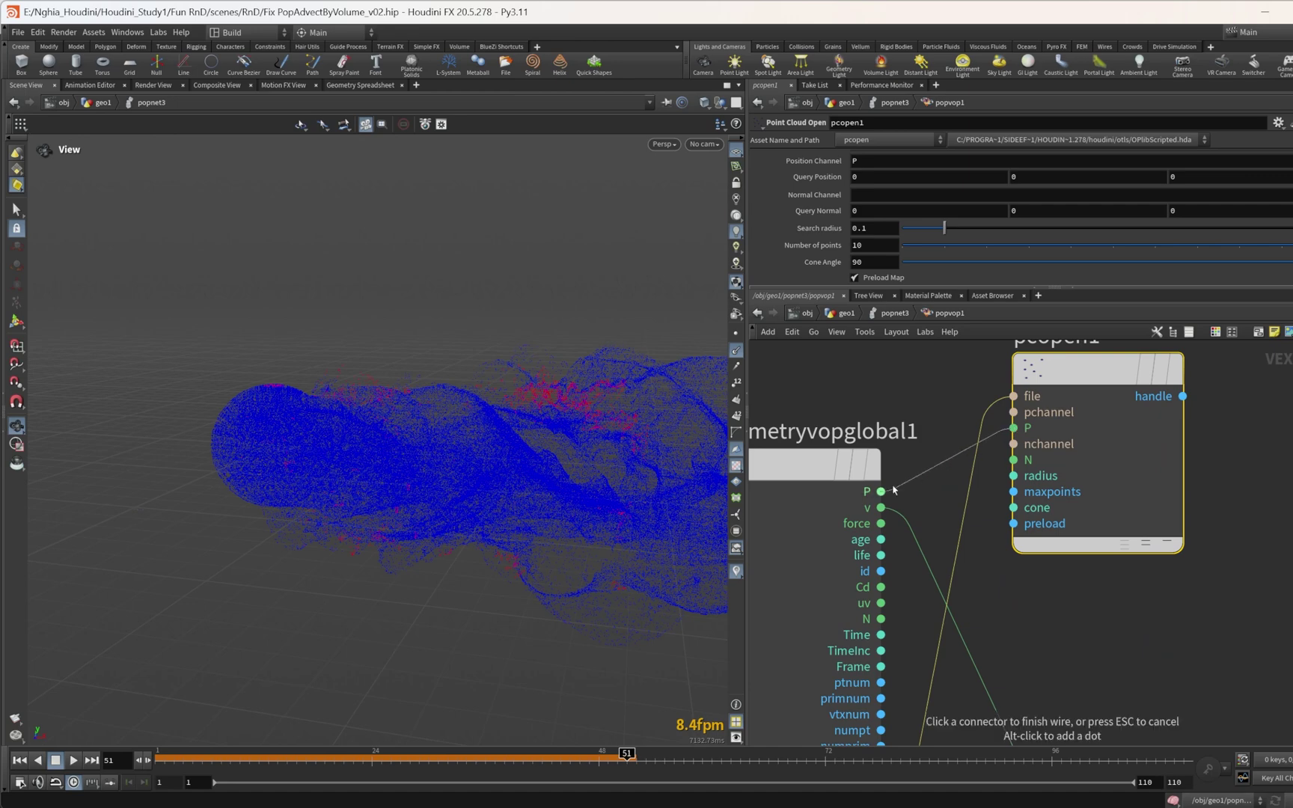
pyautogui.click(881, 491)
pyautogui.scroll(-2, 894, 489)
pyautogui.scroll(2, 973, 464)
pyautogui.scroll(-2, 1054, 438)
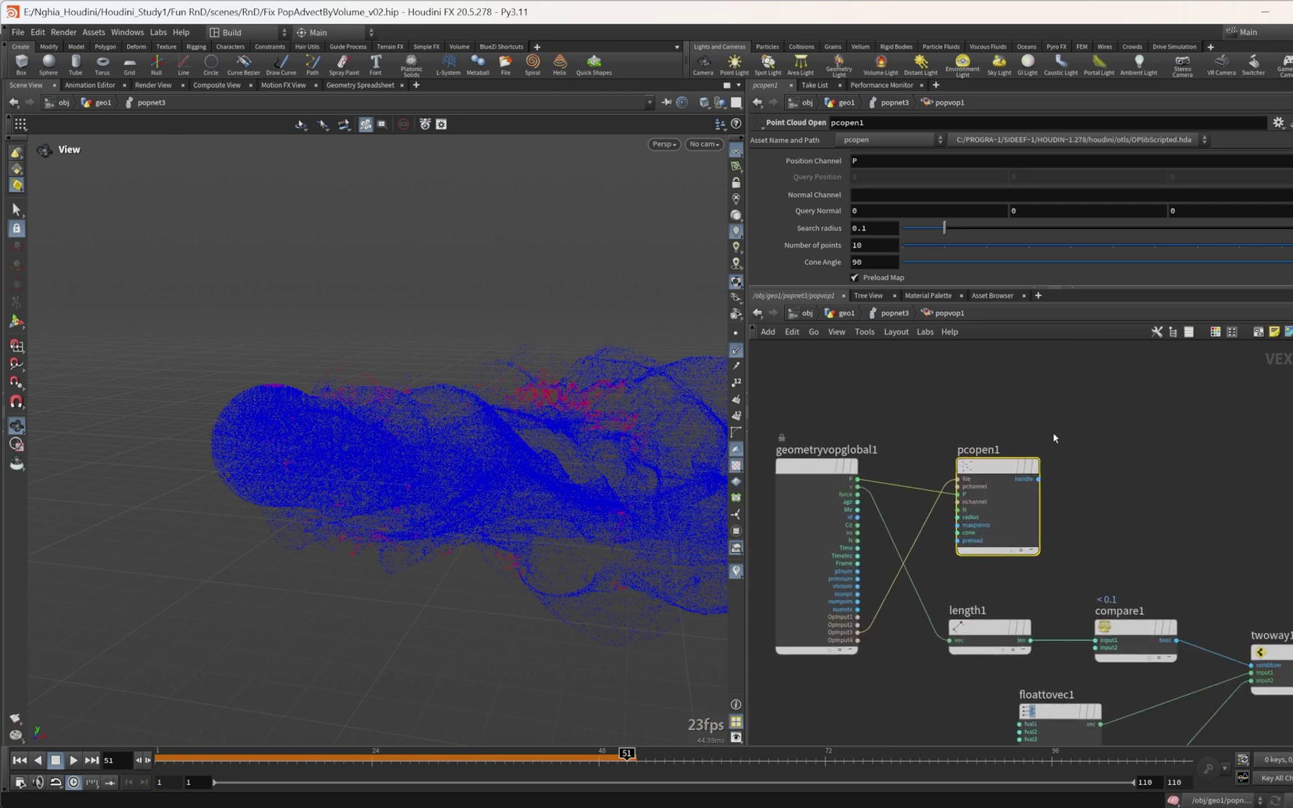
pyautogui.scroll(-2, 1055, 442)
pyautogui.scroll(2, 1092, 452)
# Step: Add a Point Cloud Filter node fed by pcopen1's handle and set its channel to N
pyautogui.press('Tab')
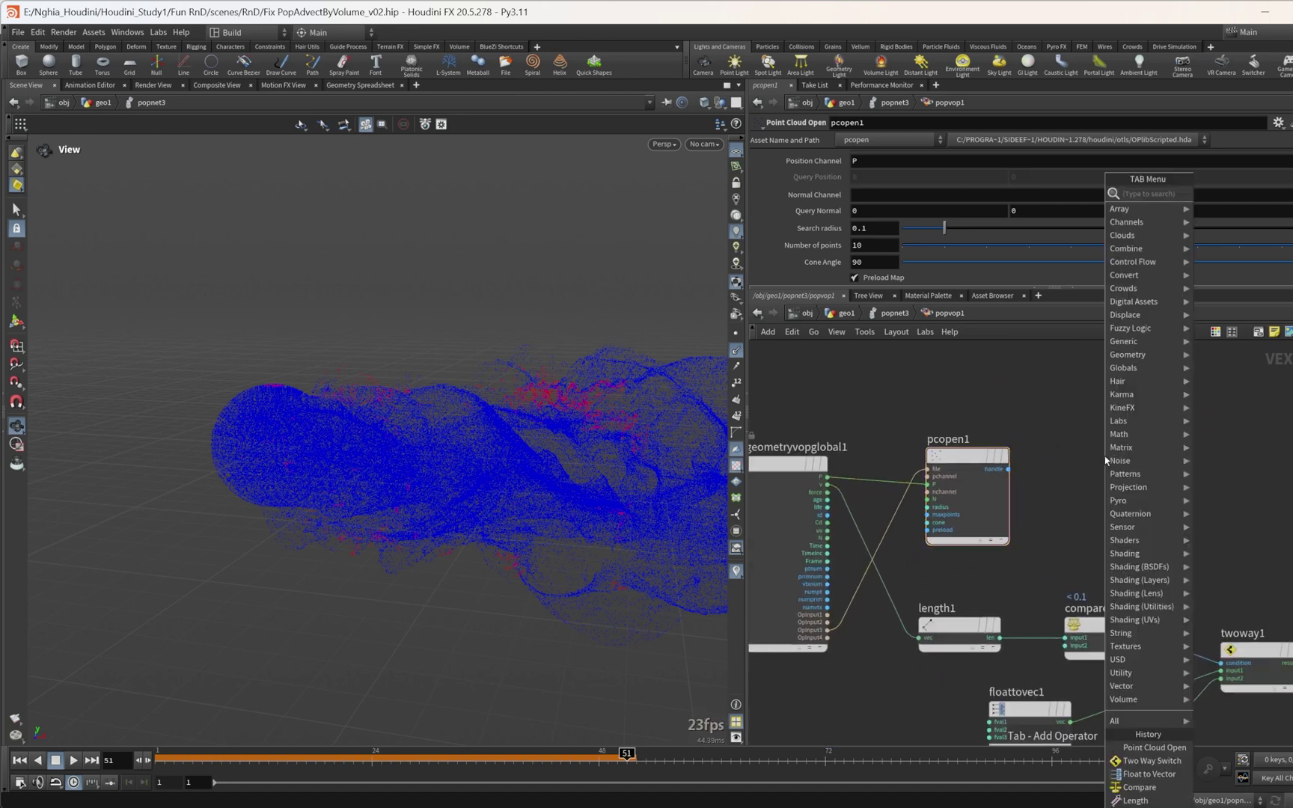
pyautogui.write('pcfil')
pyautogui.press('Return')
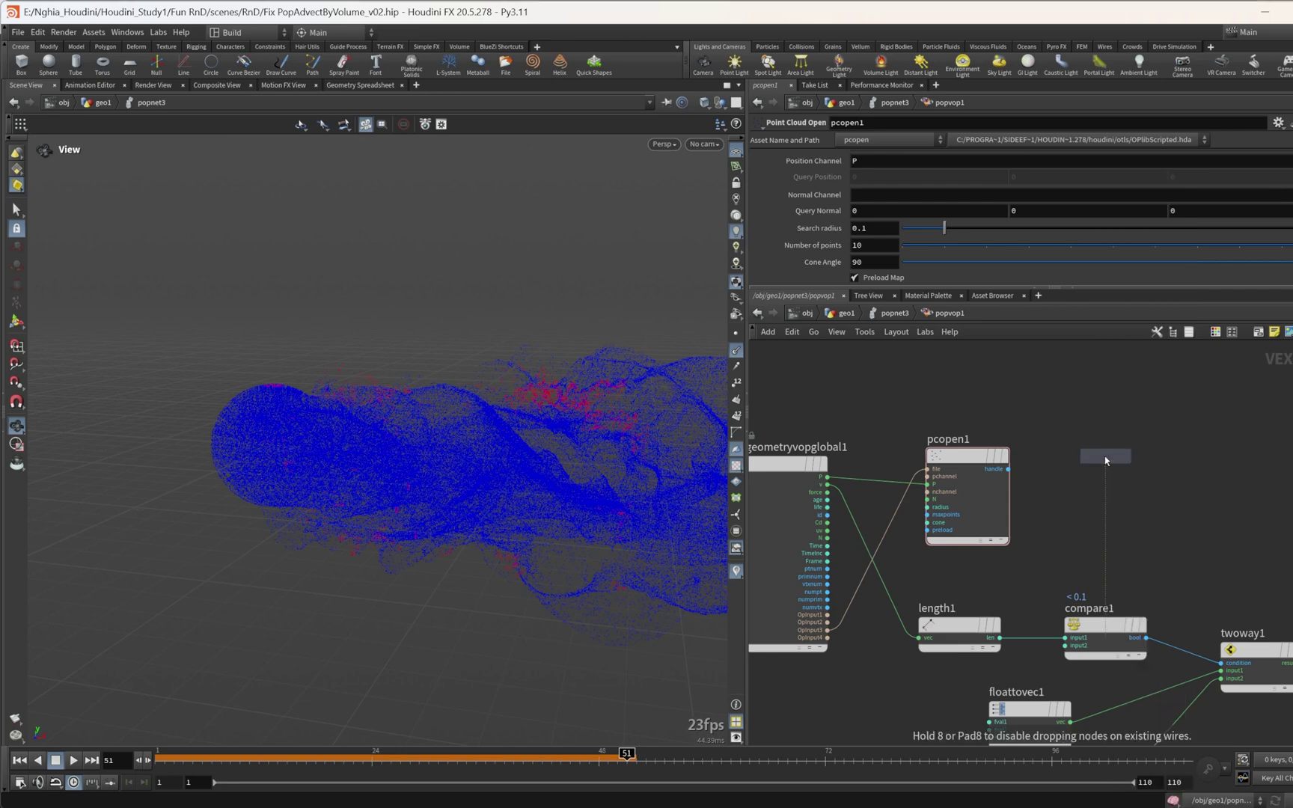
pyautogui.click(1108, 463)
pyautogui.scroll(4, 1035, 466)
pyautogui.moveTo(1009, 468); pyautogui.dragTo(1065, 471)
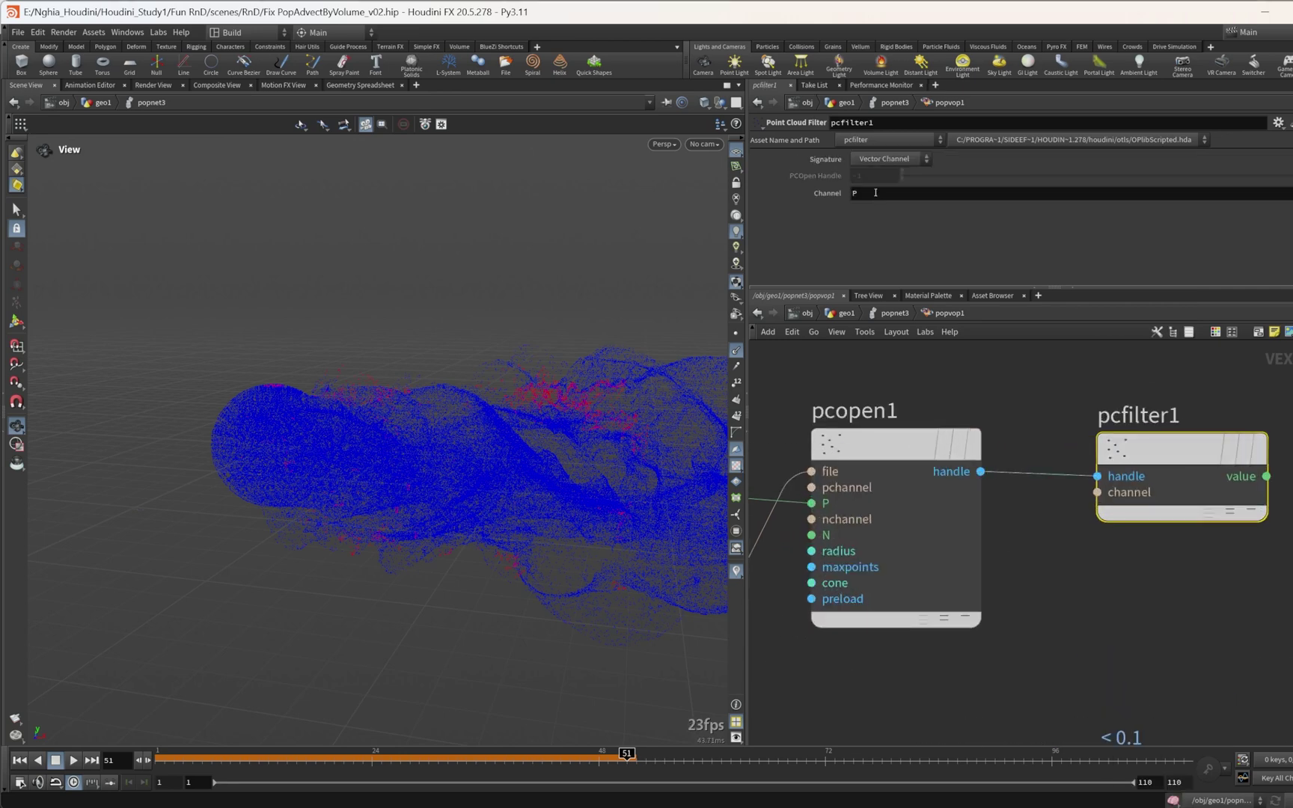
pyautogui.press('Return')
pyautogui.scroll(-2, 1292, 548)
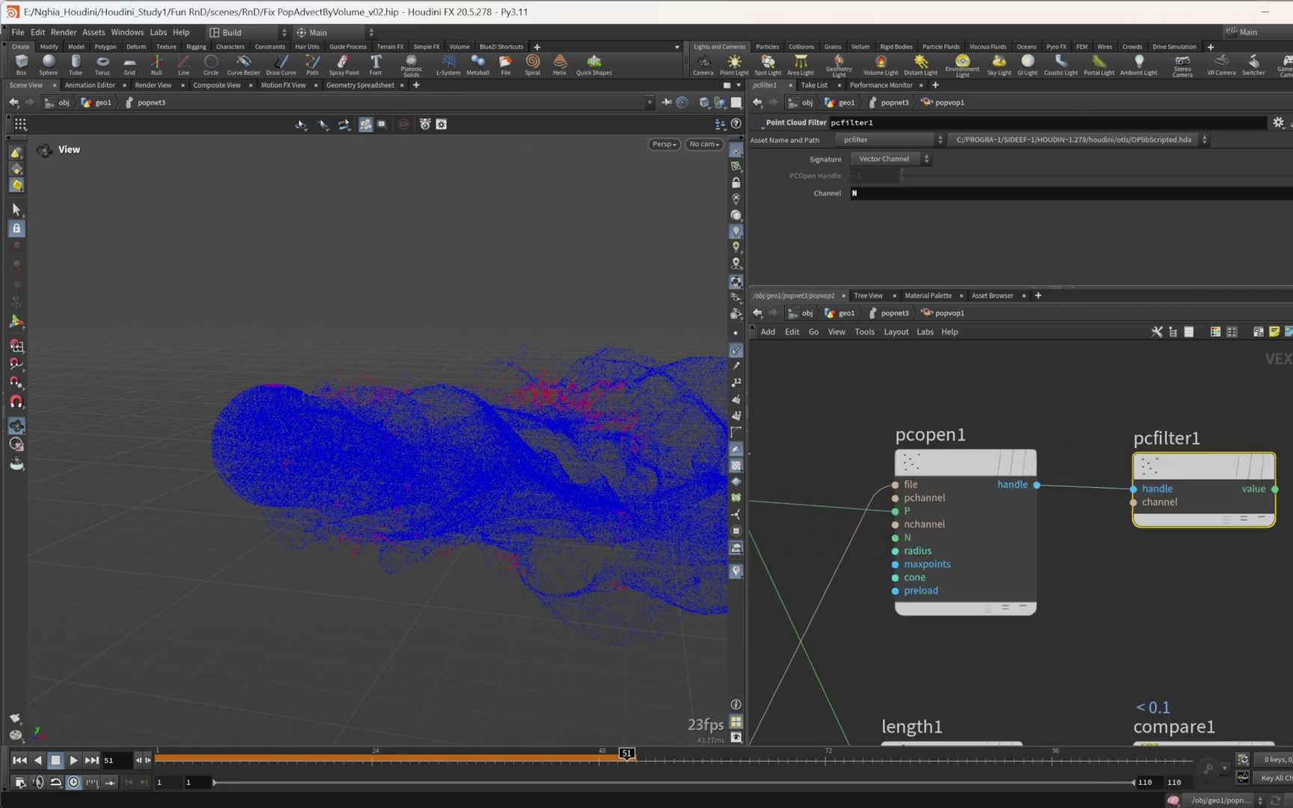
# Step: Connect pcfilter1's value to the N input of geometryvopoutput1
pyautogui.moveTo(1292, 535); pyautogui.dragTo(1090, 499, button='middle')
pyautogui.click(1055, 452)
pyautogui.scroll(-5, 1078, 453)
pyautogui.moveTo(1122, 453); pyautogui.dragTo(952, 453, button='middle')
pyautogui.moveTo(1292, 494); pyautogui.dragTo(1097, 454, button='middle')
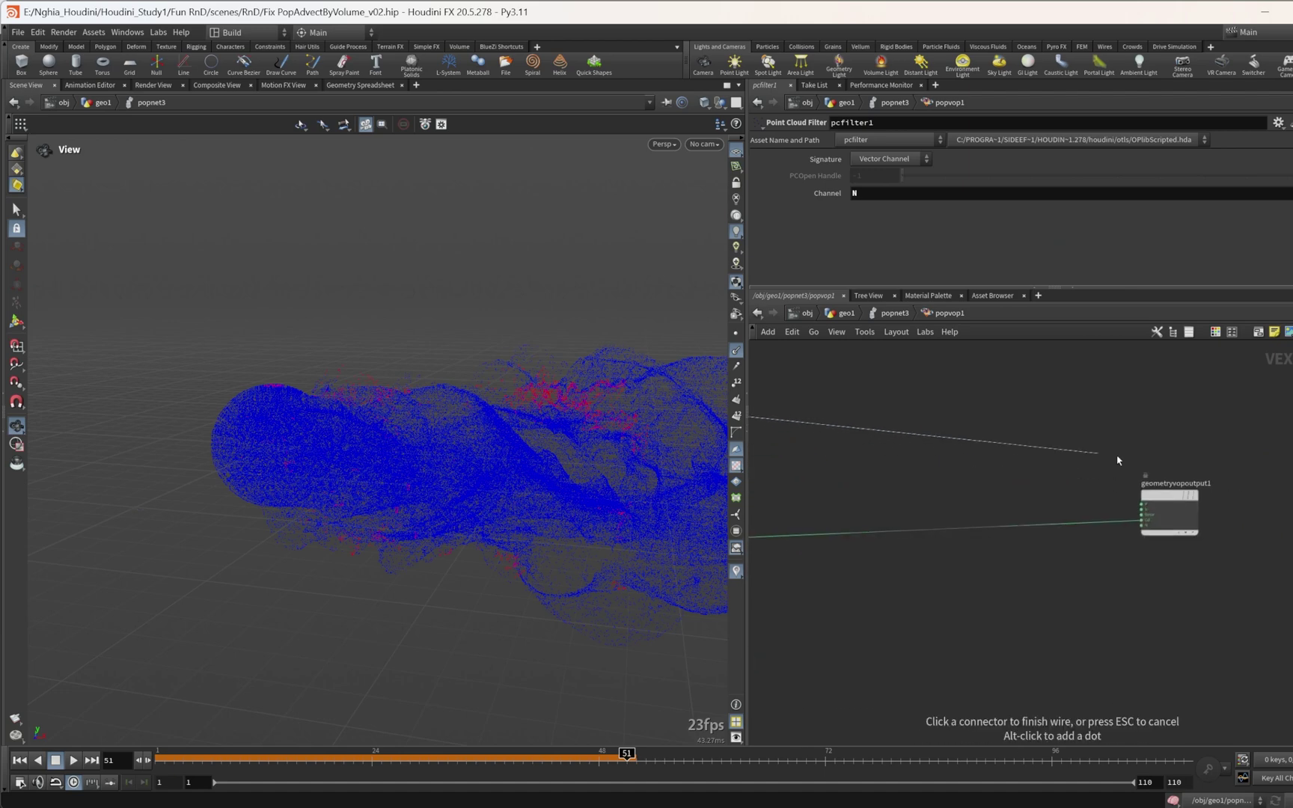
pyautogui.scroll(4, 1176, 501)
pyautogui.scroll(-3, 1004, 487)
pyautogui.moveTo(778, 449); pyautogui.dragTo(1026, 446, button='middle')
pyautogui.moveTo(787, 408); pyautogui.dragTo(1157, 453, button='middle')
pyautogui.scroll(4, 1075, 429)
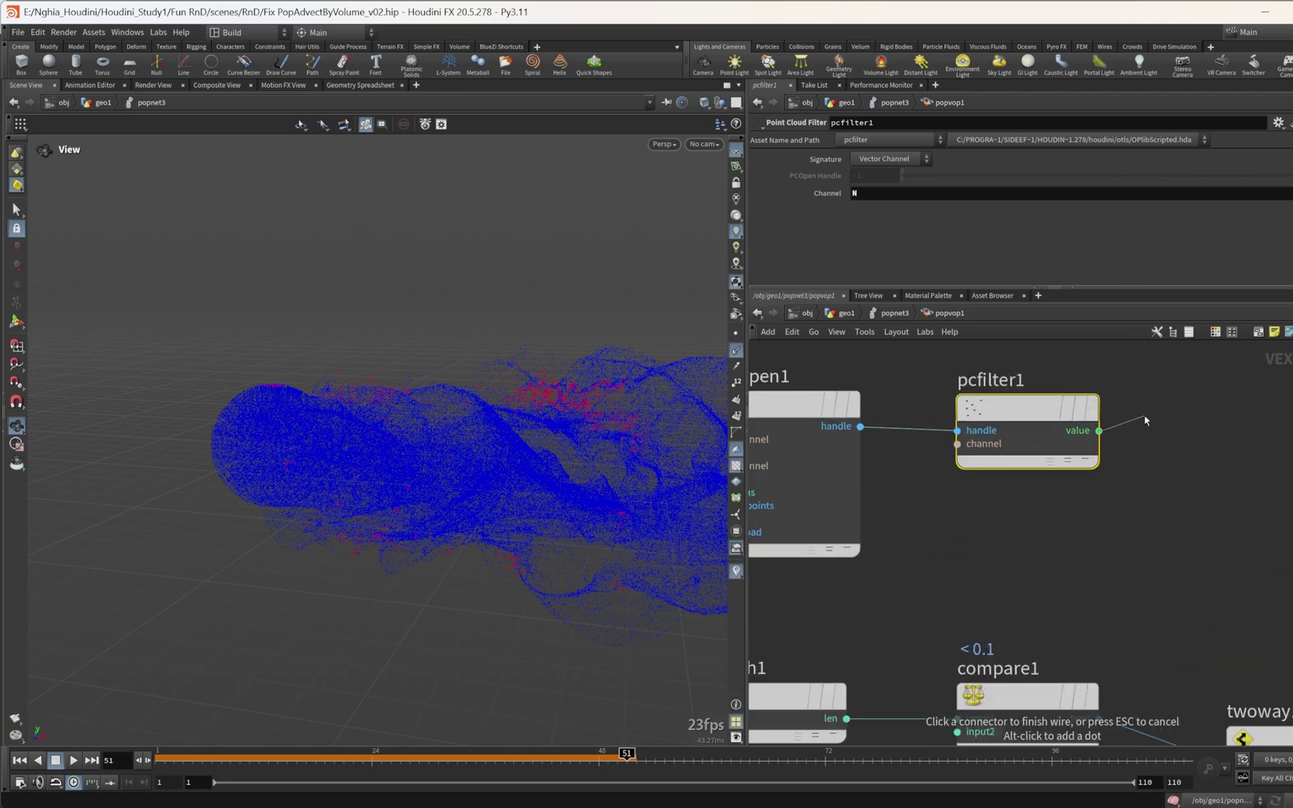
pyautogui.press('Escape')
pyautogui.scroll(-5, 1187, 456)
pyautogui.click(1151, 448)
pyautogui.scroll(-3, 1217, 471)
pyautogui.scroll(7, 1265, 474)
pyautogui.moveTo(1263, 494); pyautogui.dragTo(1115, 550, button='middle')
pyautogui.click(1169, 526)
pyautogui.scroll(-4, 932, 468)
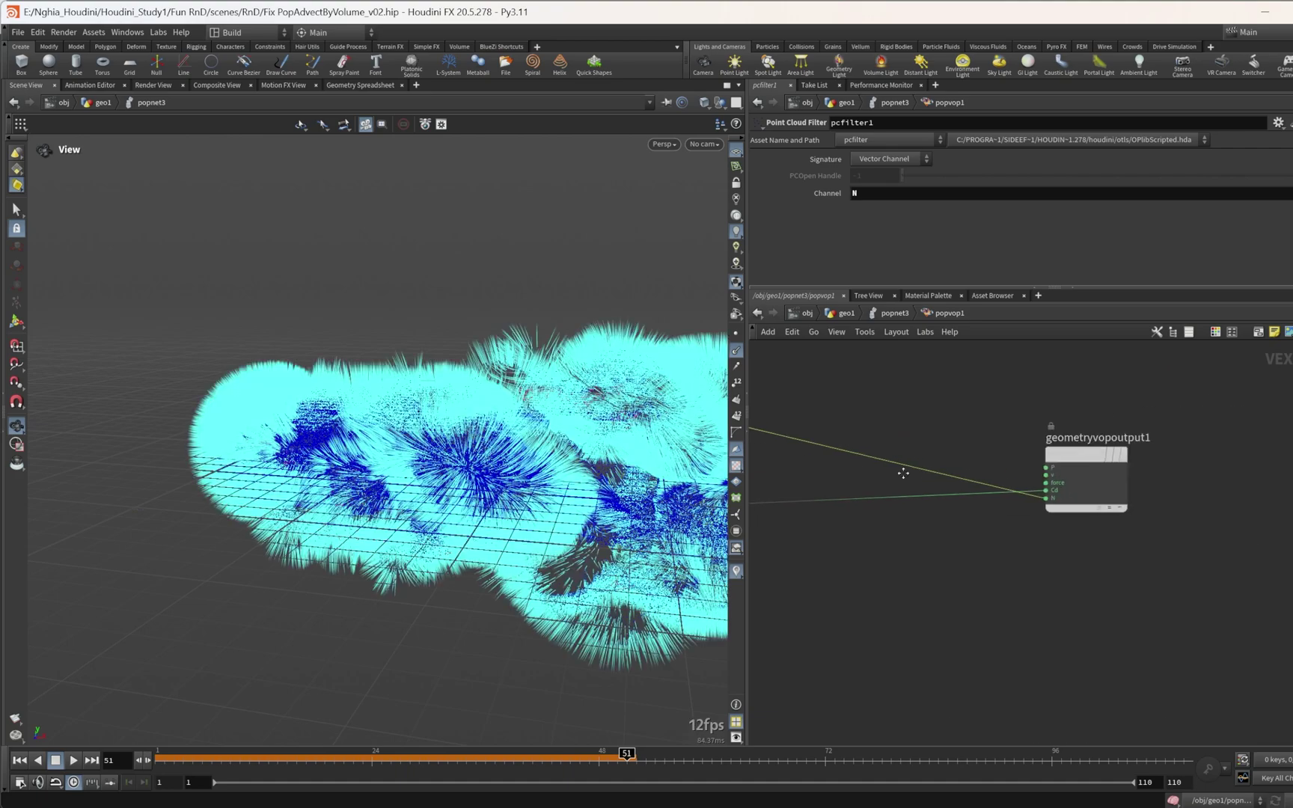
# Step: Return to frame 1 and simulate to frame 80 to inspect the looked-up particle normals
pyautogui.moveTo(903, 472); pyautogui.dragTo(1007, 472, button='middle')
pyautogui.scroll(5, 471, 501)
pyautogui.moveTo(470, 503); pyautogui.dragTo(334, 520, button='middle')
pyautogui.click(19, 761)
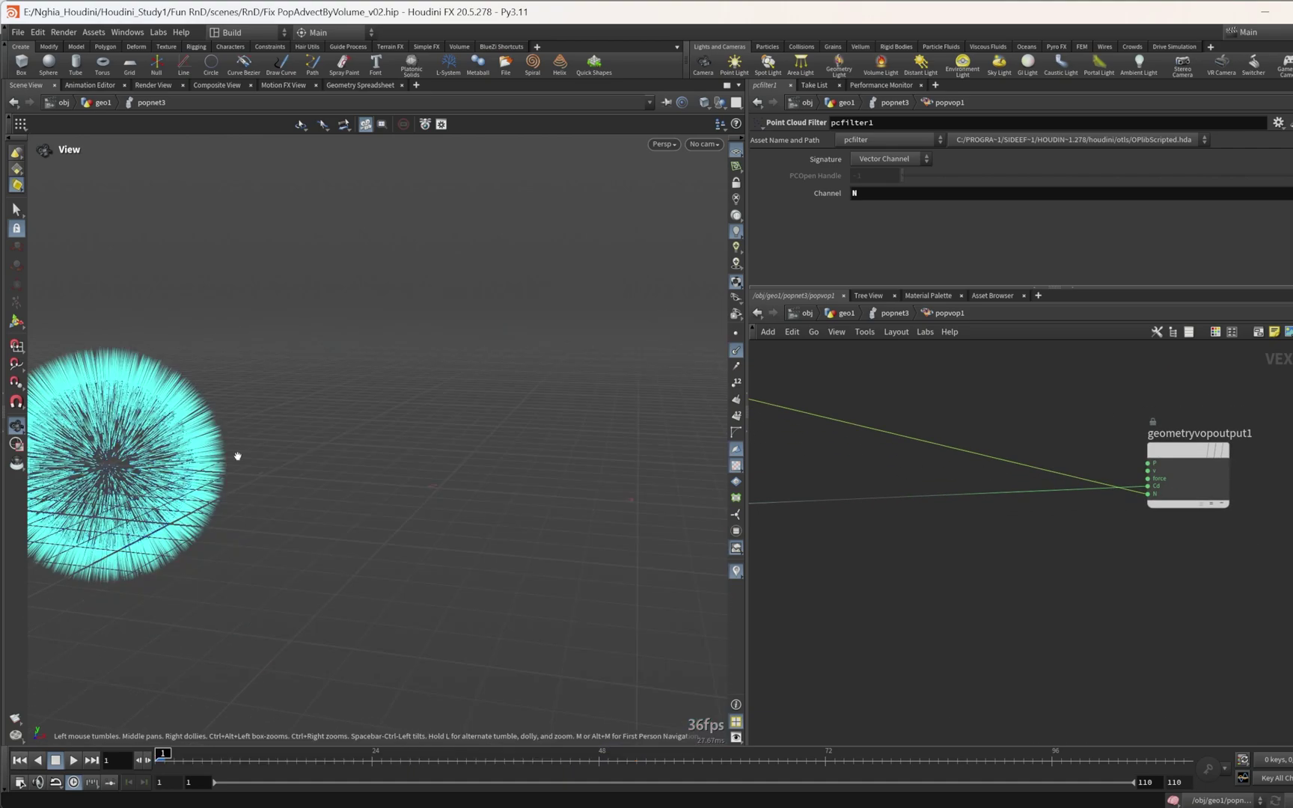
pyautogui.scroll(-1, 345, 459)
pyautogui.moveTo(349, 460); pyautogui.dragTo(412, 463, button='middle')
pyautogui.scroll(-1, 412, 464)
pyautogui.scroll(-1, 336, 504)
pyautogui.moveTo(314, 506); pyautogui.dragTo(264, 509, button='middle')
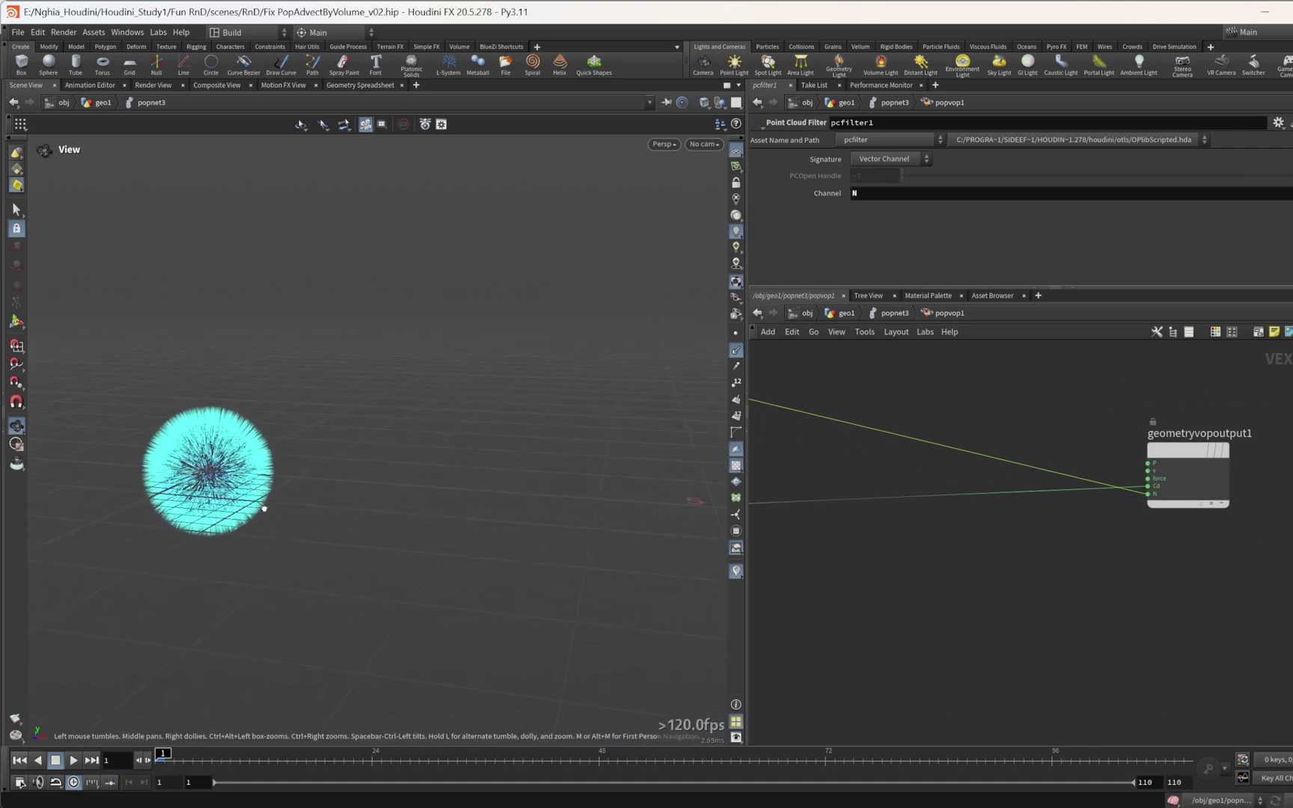
pyautogui.click(73, 760)
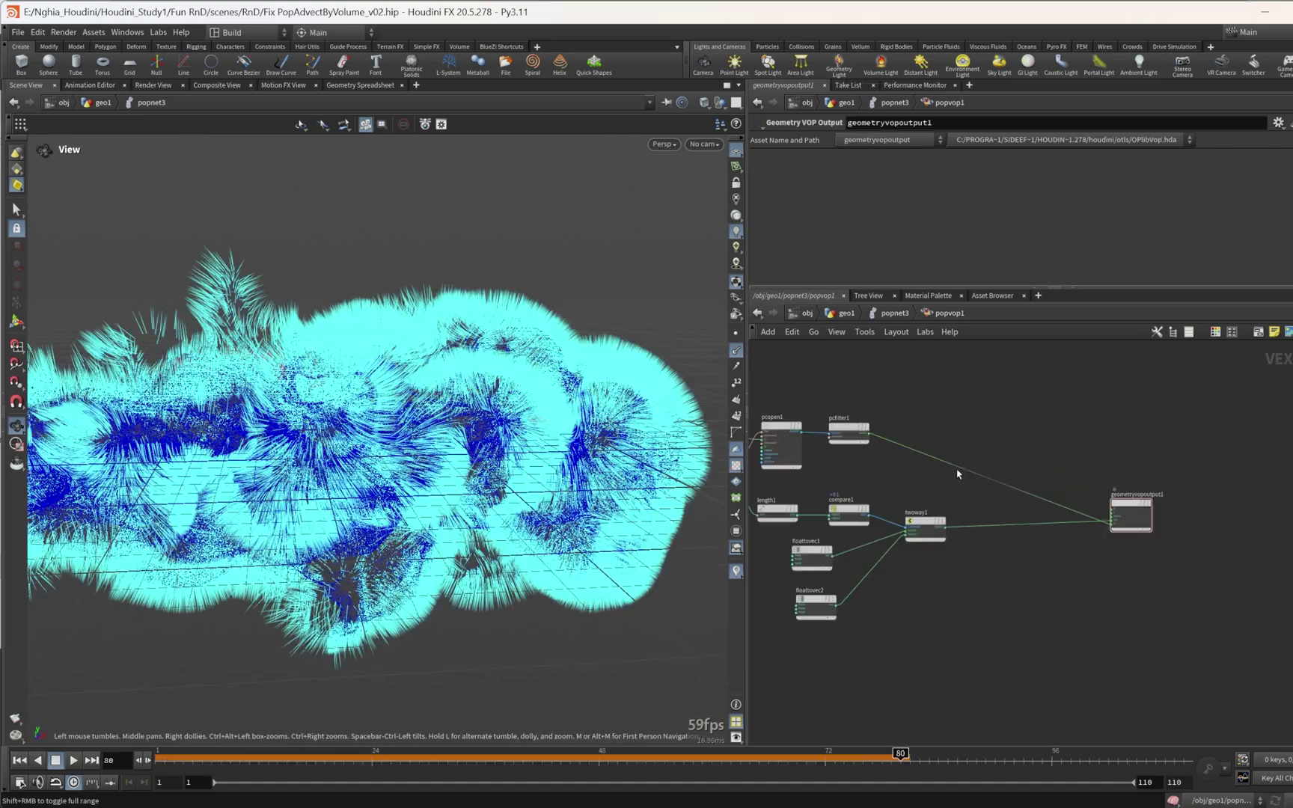
# Step: Select pcopen1 to view its search settings and examine the normals along the smoke's edge at frame 80
pyautogui.scroll(3, 966, 452)
pyautogui.click(830, 554)
pyautogui.moveTo(921, 428); pyautogui.dragTo(1038, 430, button='middle')
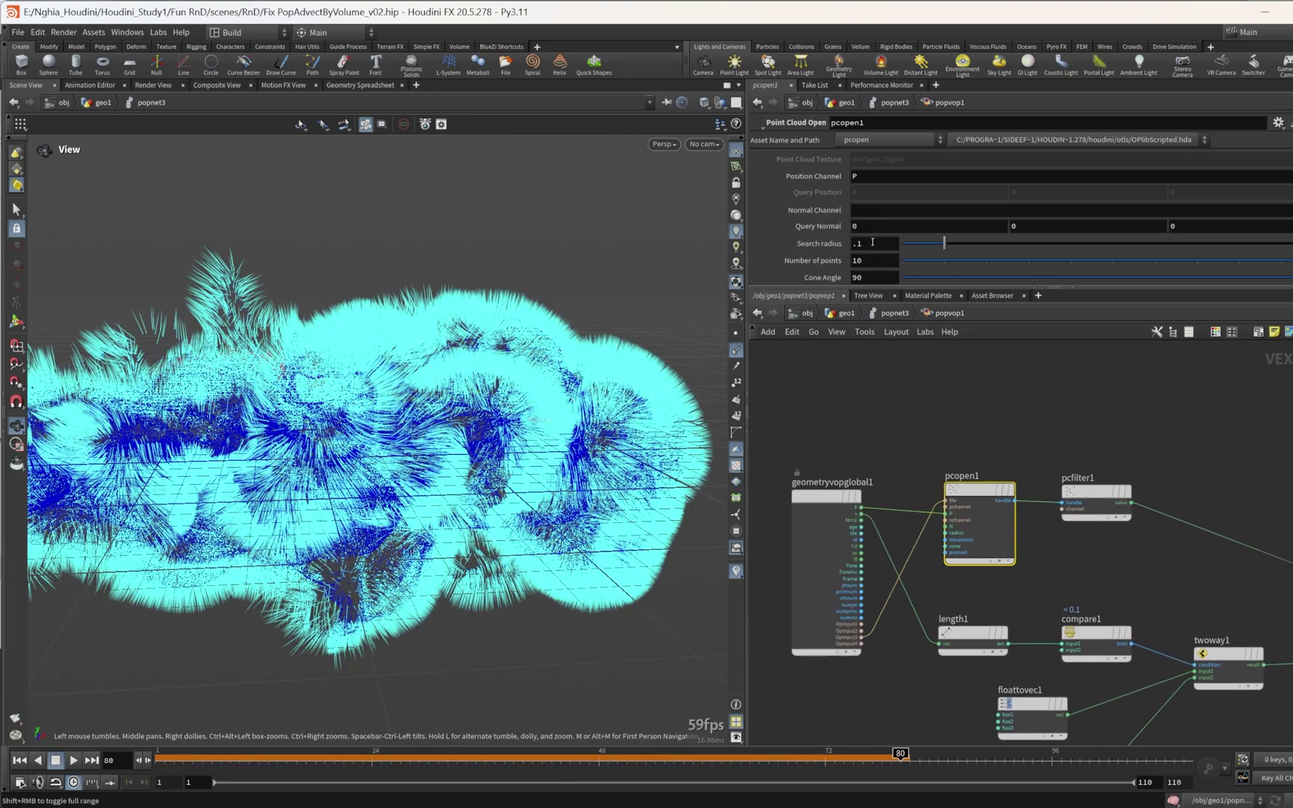
pyautogui.moveTo(532, 297); pyautogui.dragTo(591, 307)
pyautogui.moveTo(284, 352); pyautogui.dragTo(357, 386)
pyautogui.moveTo(544, 385); pyautogui.dragTo(315, 405)
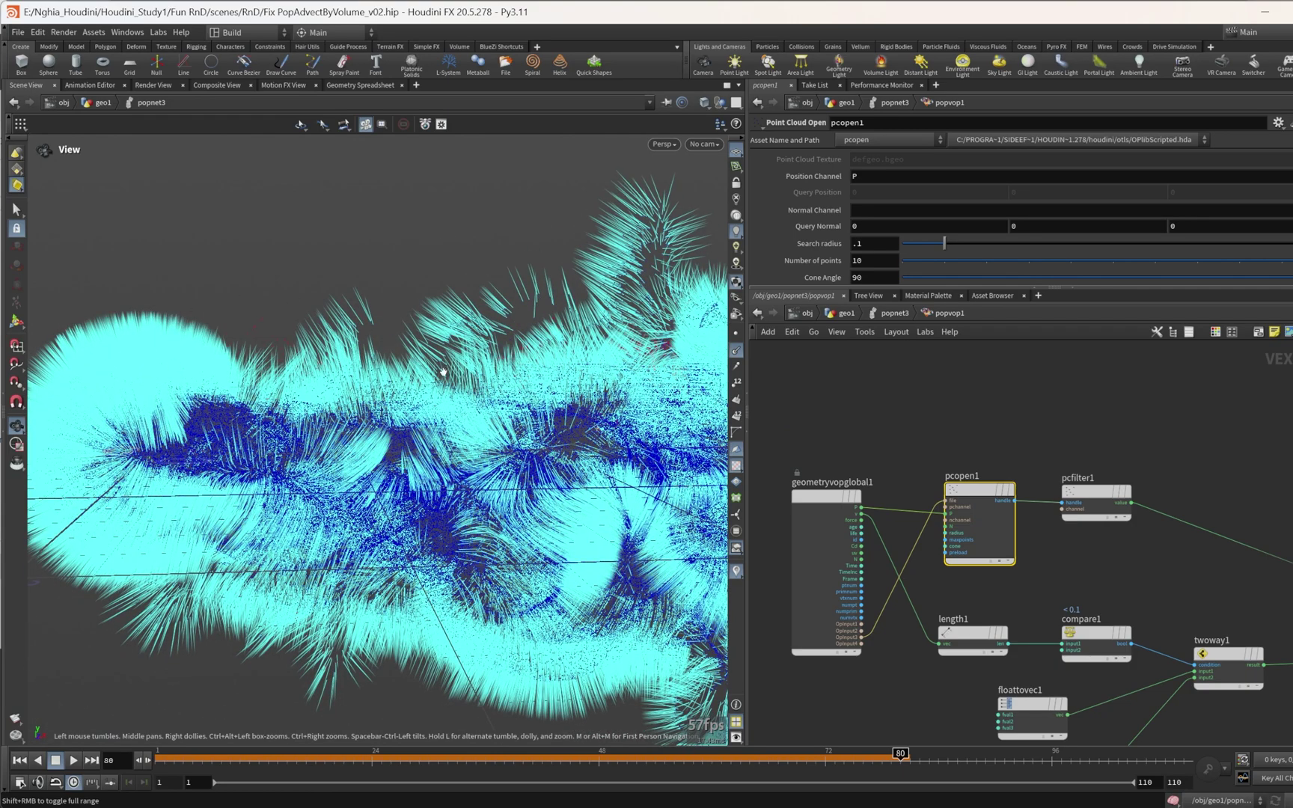
pyautogui.moveTo(290, 345); pyautogui.dragTo(164, 708)
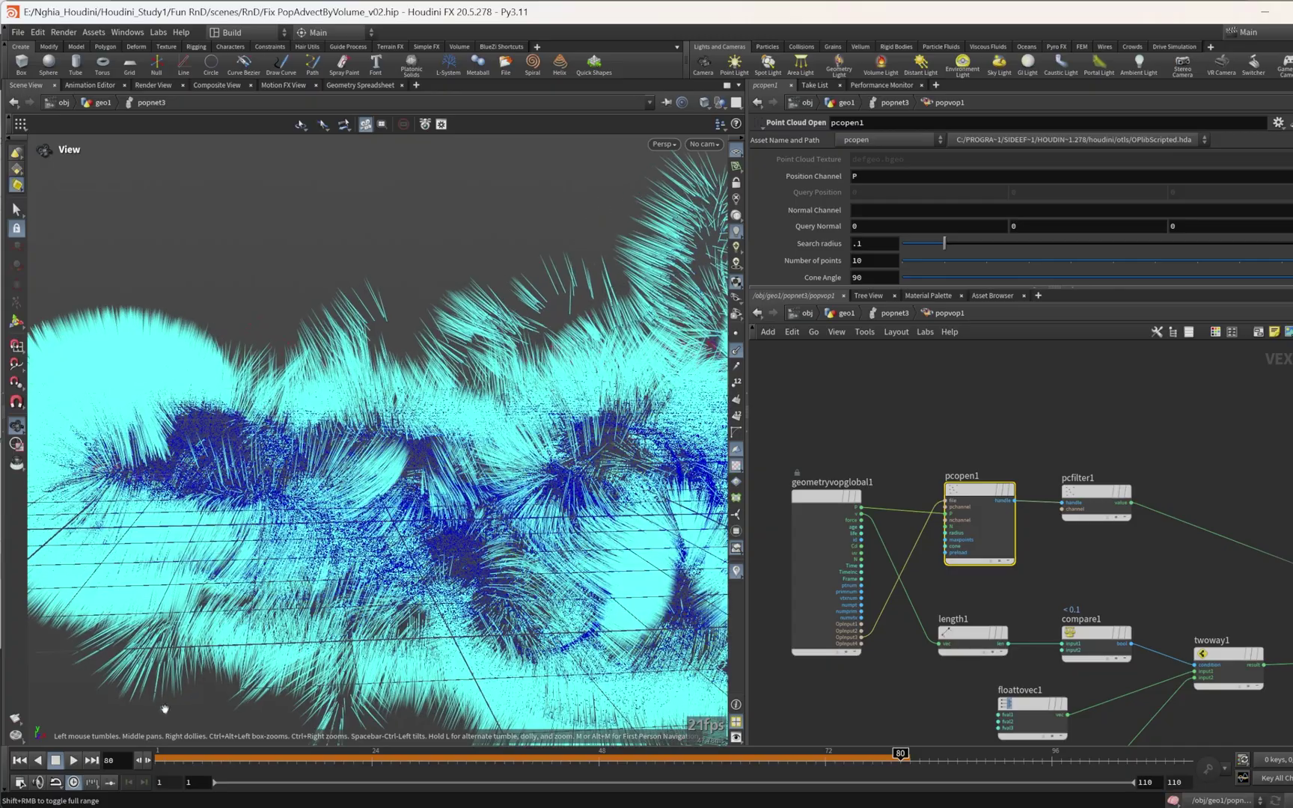
# Step: Replay the simulation from frame 1 and stop at frame 76 to examine the stray particles' normals up close
pyautogui.moveTo(191, 767); pyautogui.dragTo(159, 765)
pyautogui.click(74, 761)
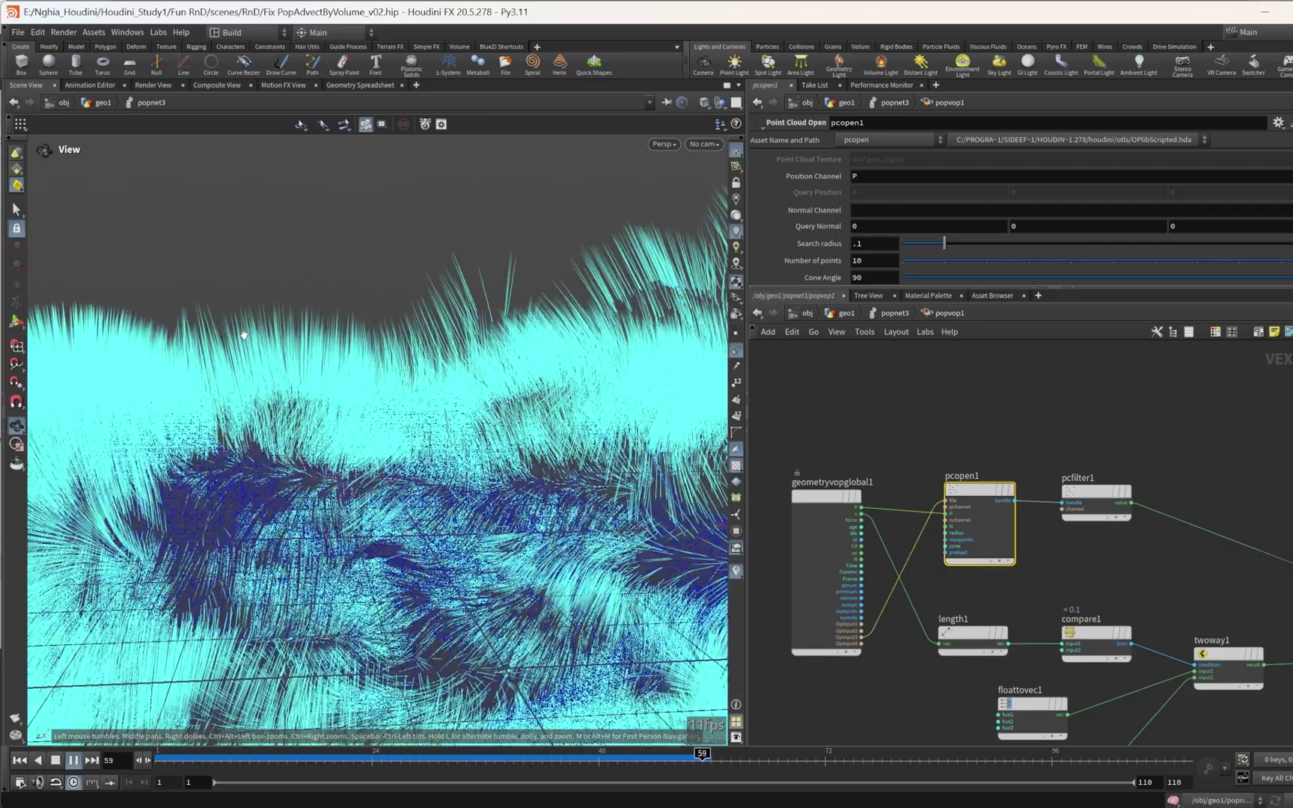
pyautogui.click(859, 756)
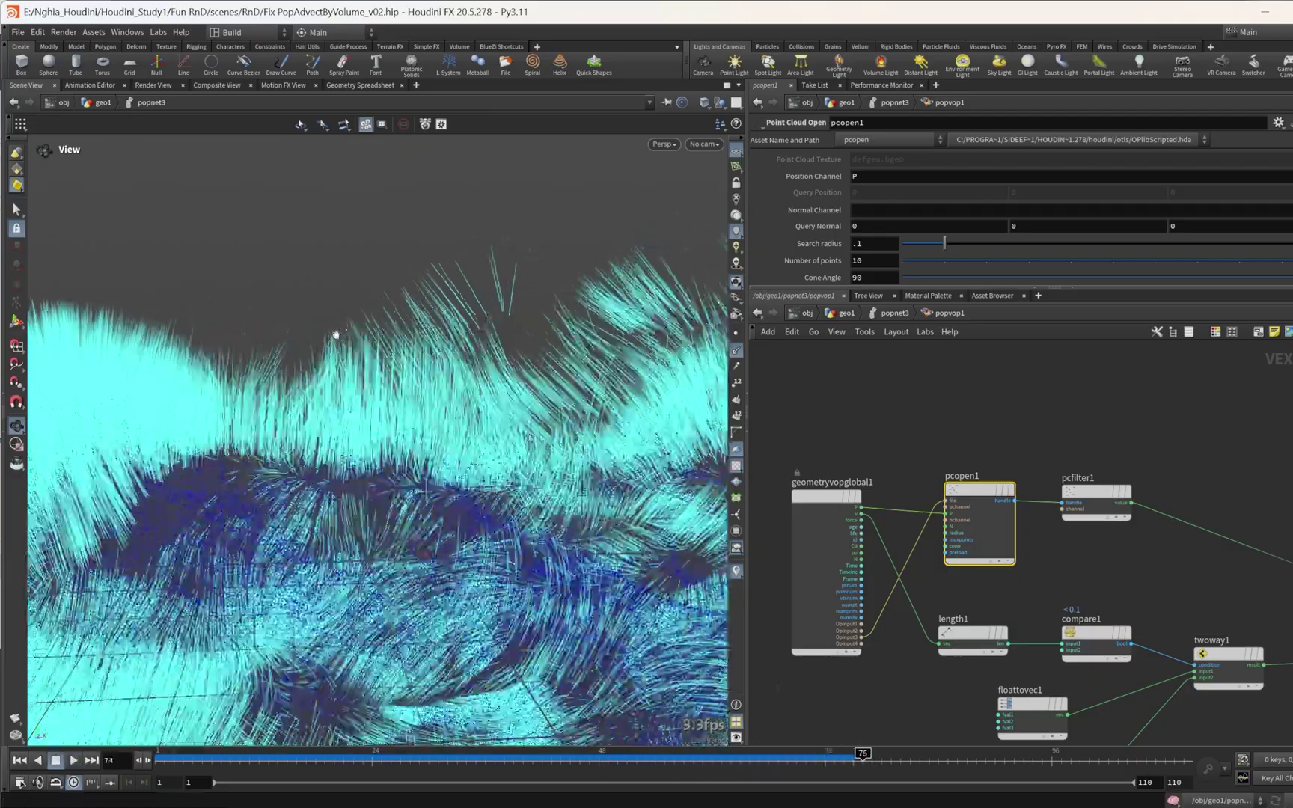
pyautogui.moveTo(335, 334); pyautogui.dragTo(255, 338, button='right')
pyautogui.moveTo(256, 338); pyautogui.dragTo(297, 312)
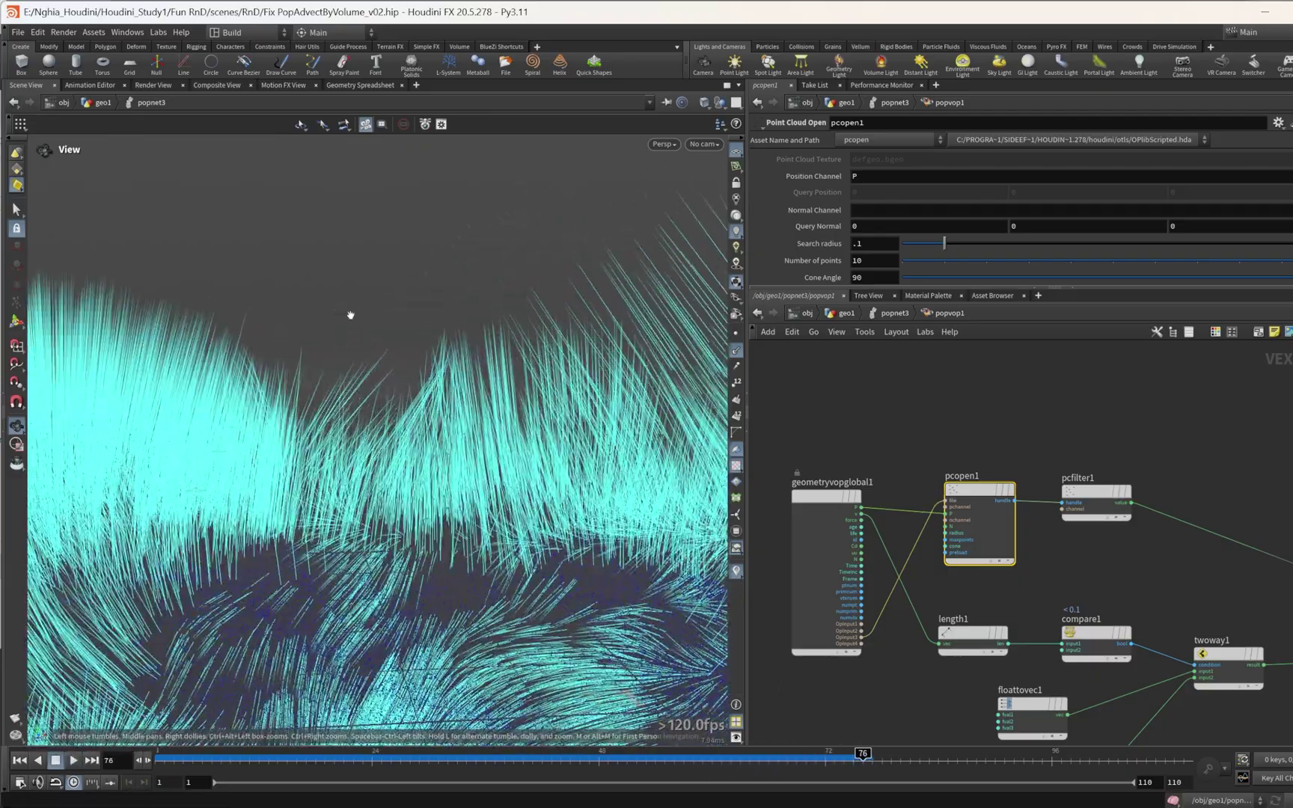
# Step: Set pcopen1's search radius to 1 and check the normals on the outlying particles
pyautogui.moveTo(290, 367); pyautogui.dragTo(658, 299)
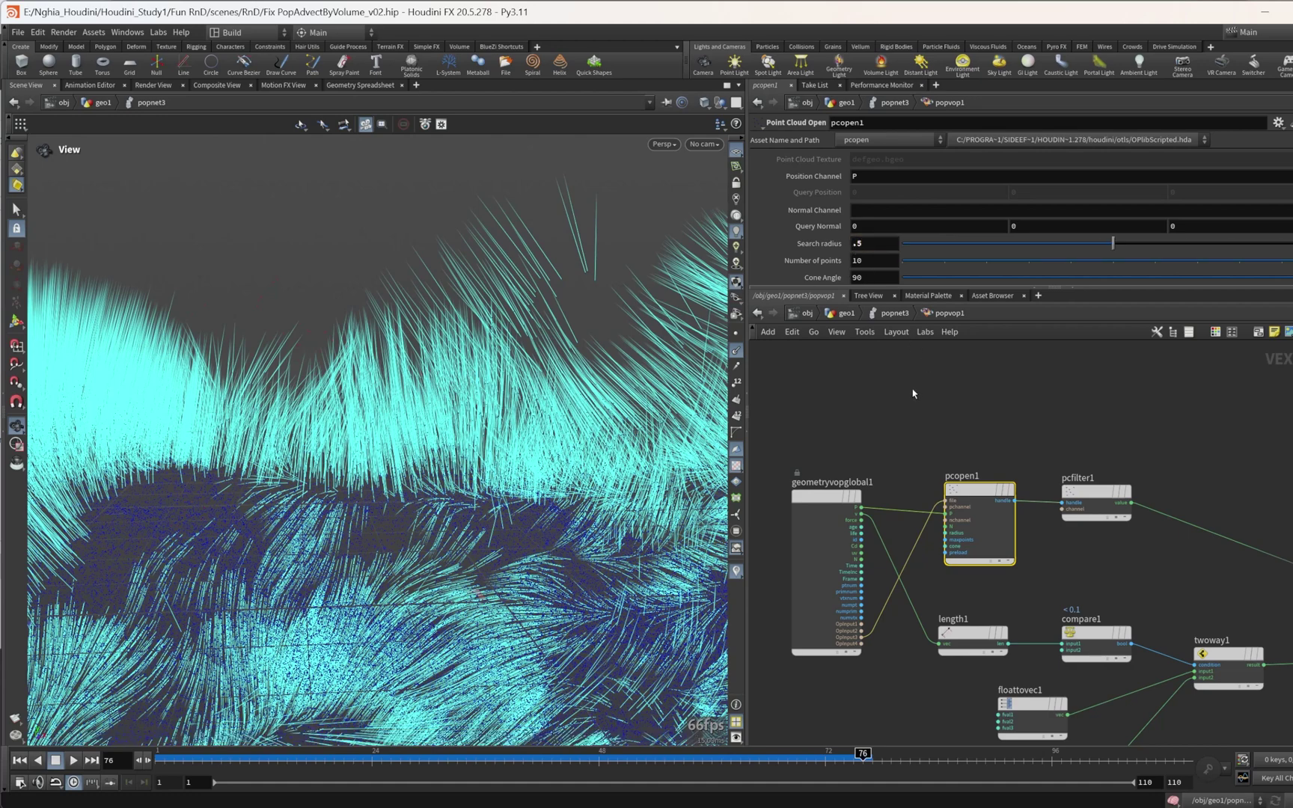
pyautogui.click(858, 242)
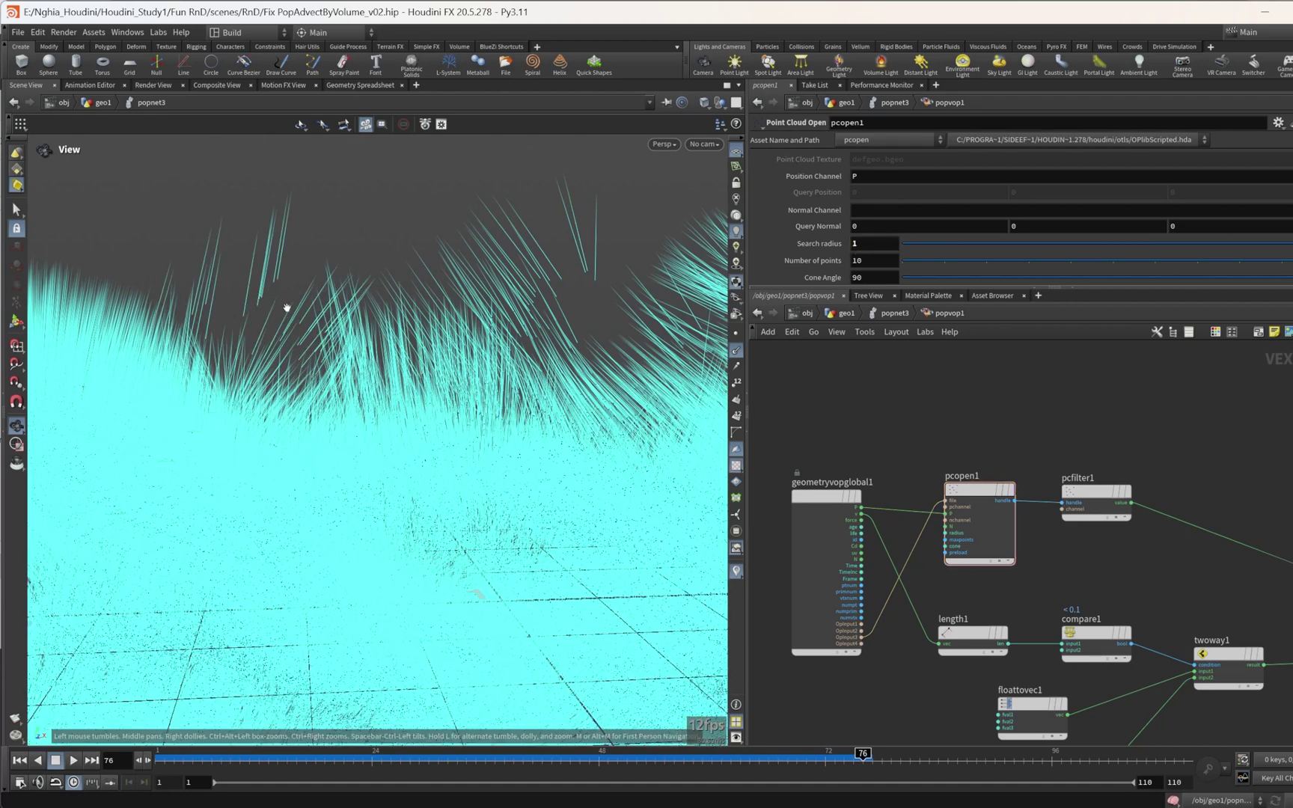
pyautogui.moveTo(286, 308); pyautogui.dragTo(299, 405)
# Step: Insert a Normalize node after pcfilter1 on the wire to the N output and inspect the normals
pyautogui.press('Tab')
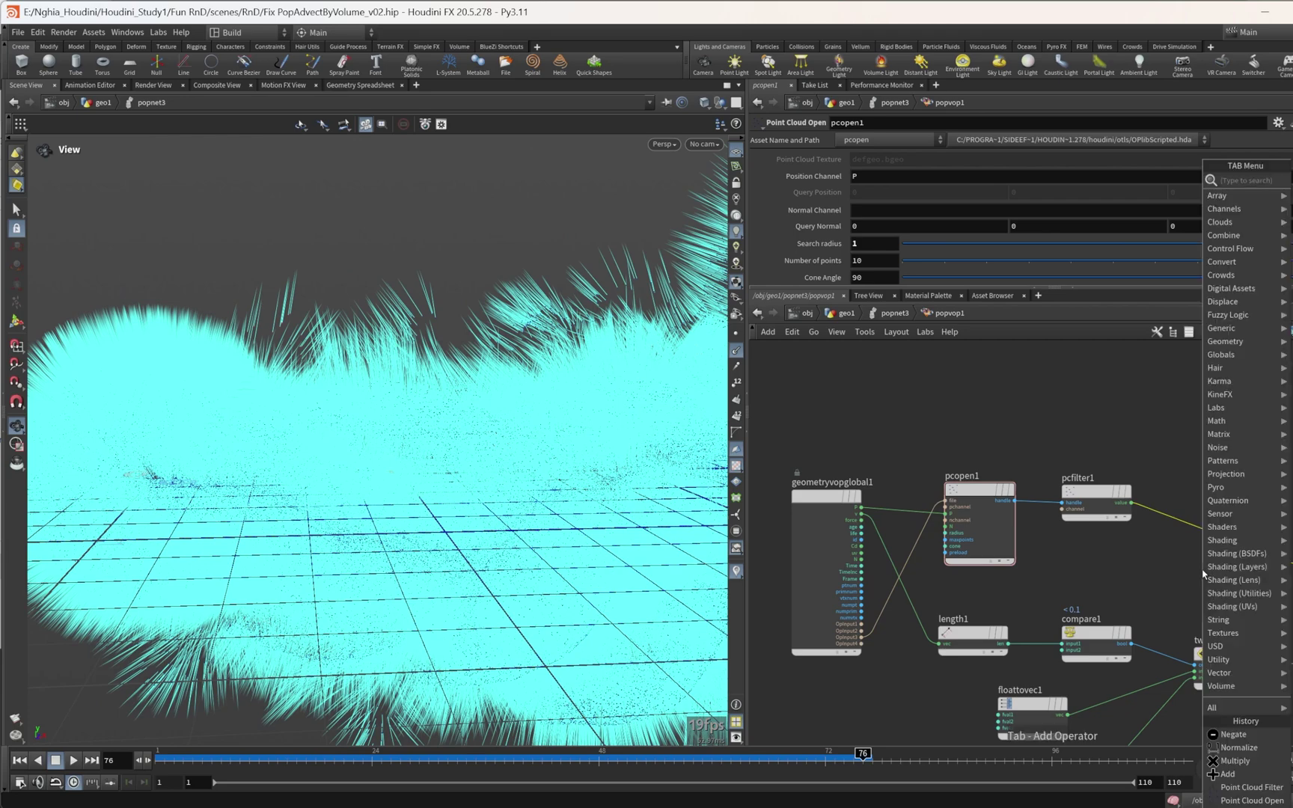
pyautogui.write('norma')
pyautogui.press('Return')
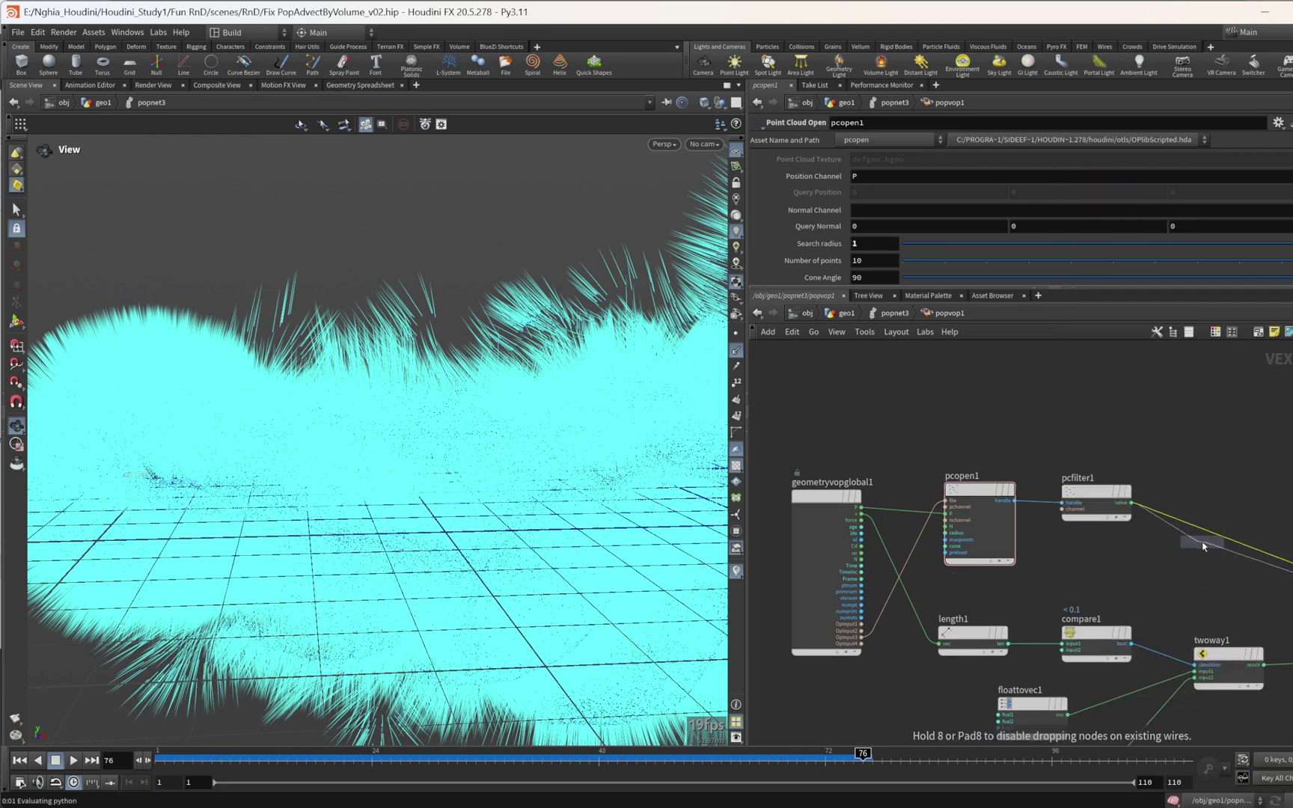
pyautogui.click(1227, 541)
pyautogui.moveTo(1227, 540); pyautogui.dragTo(1191, 503)
pyautogui.scroll(-3, 1016, 396)
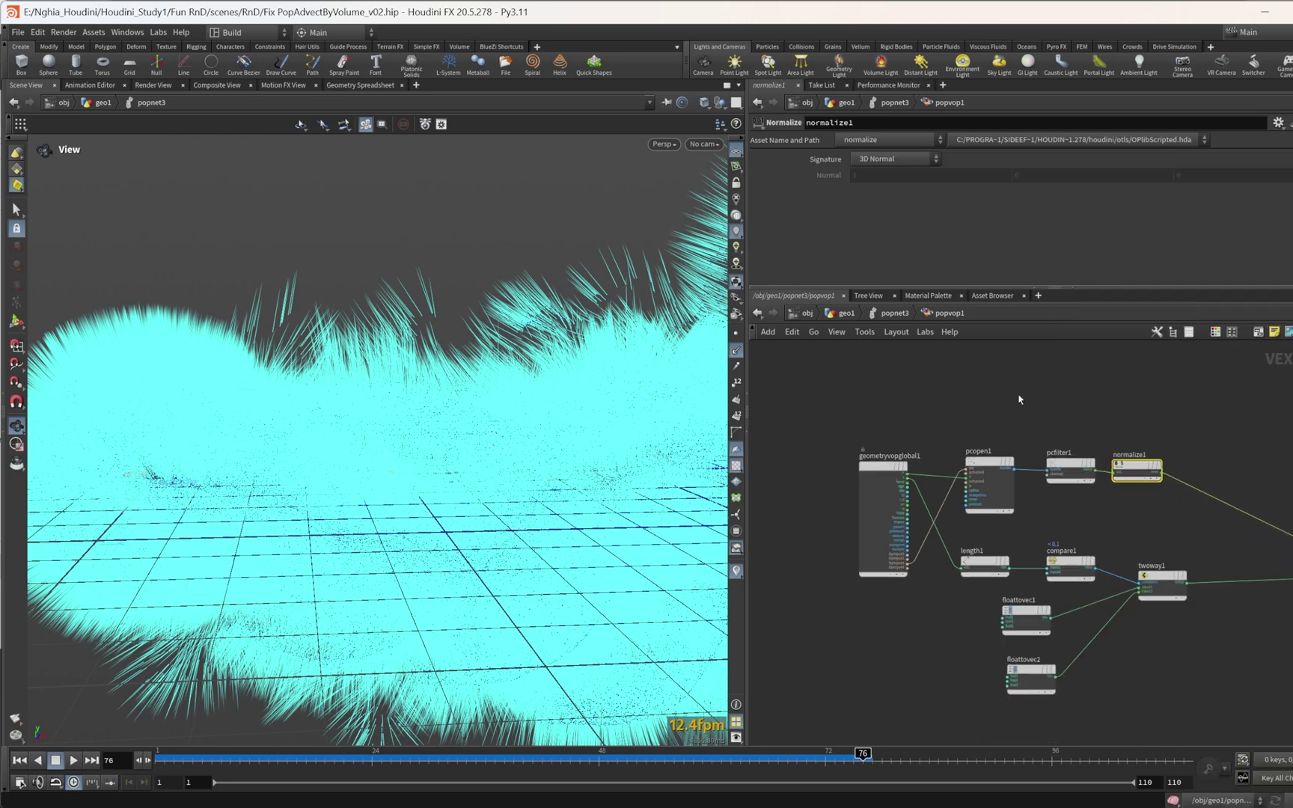
pyautogui.scroll(-2, 526, 393)
pyautogui.moveTo(295, 410); pyautogui.dragTo(404, 398, button='middle')
pyautogui.scroll(-1, 402, 398)
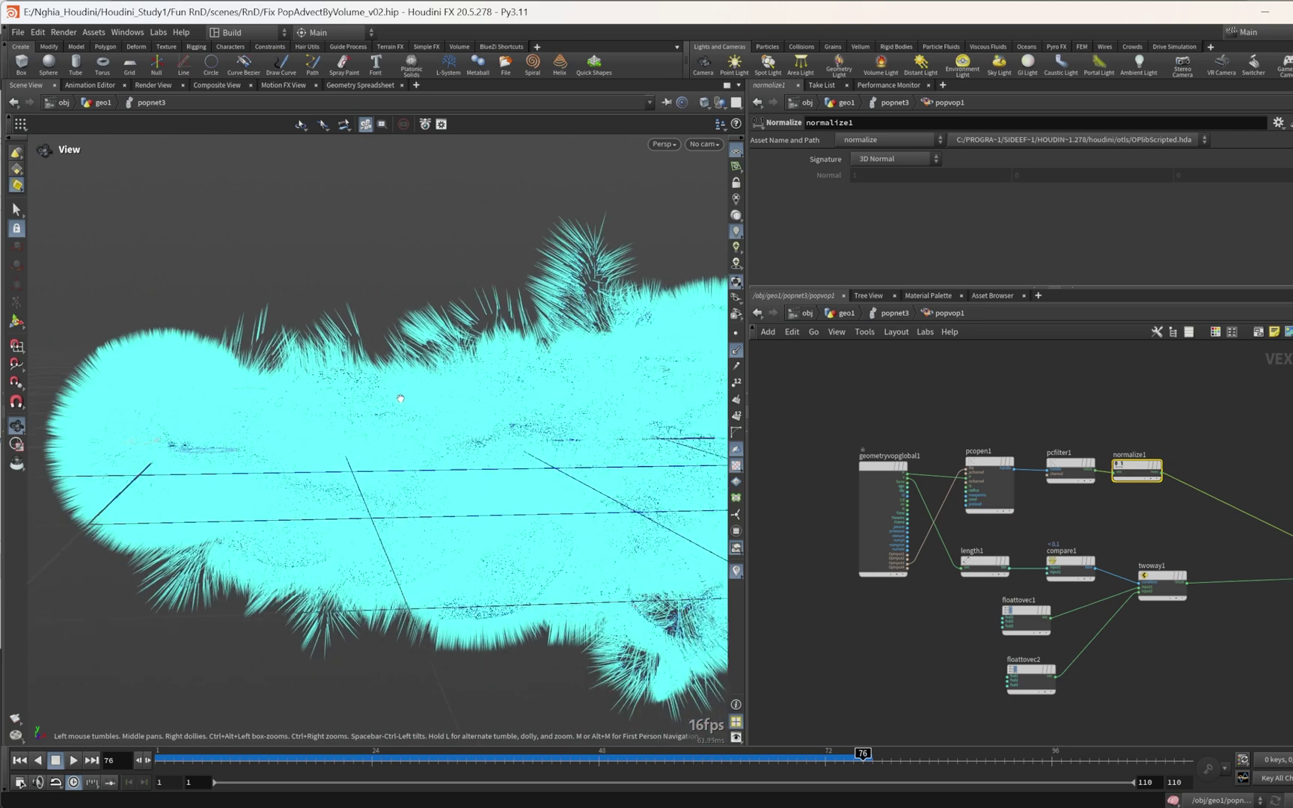
pyautogui.scroll(2, 296, 332)
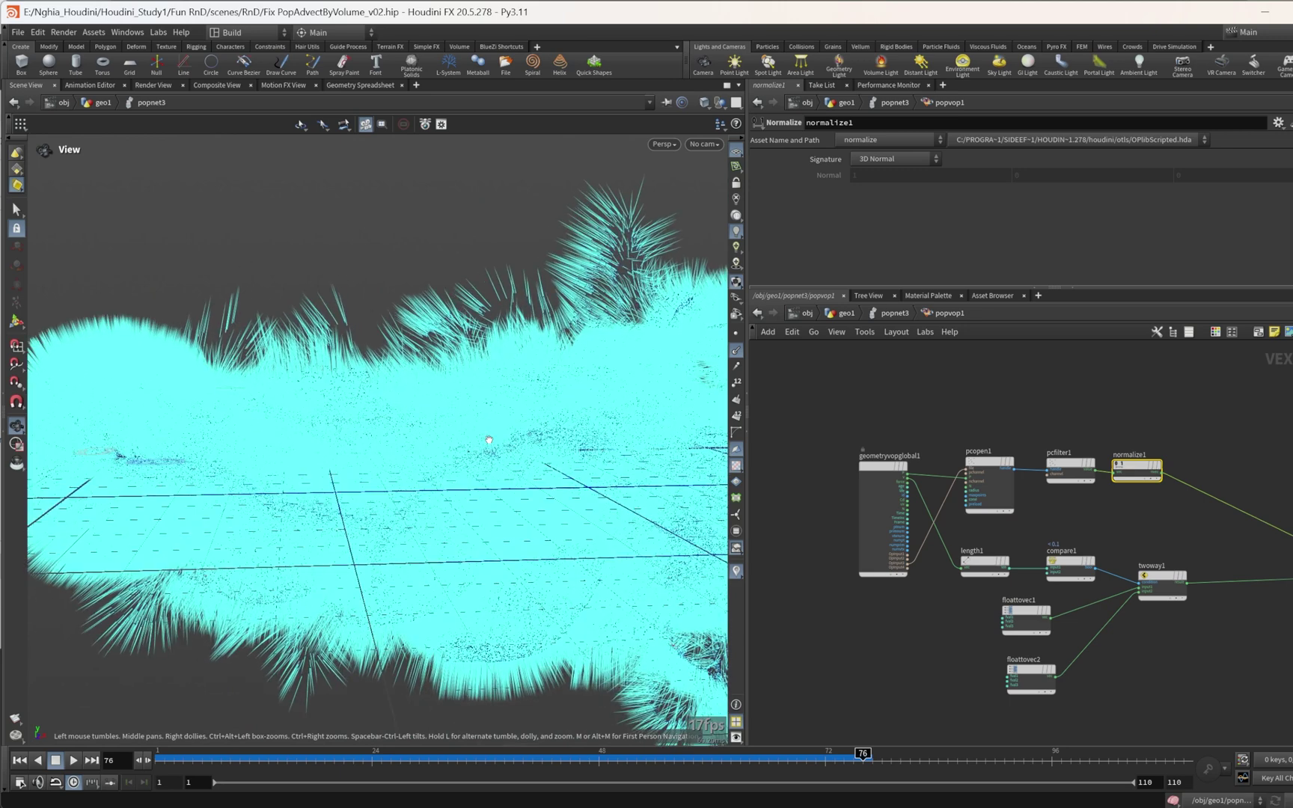
# Step: Insert a Negate node between normalize1 and the N output and inspect the reversed normals
pyautogui.click(1194, 490)
pyautogui.press('Tab')
pyautogui.write('ne')
pyautogui.press('Return')
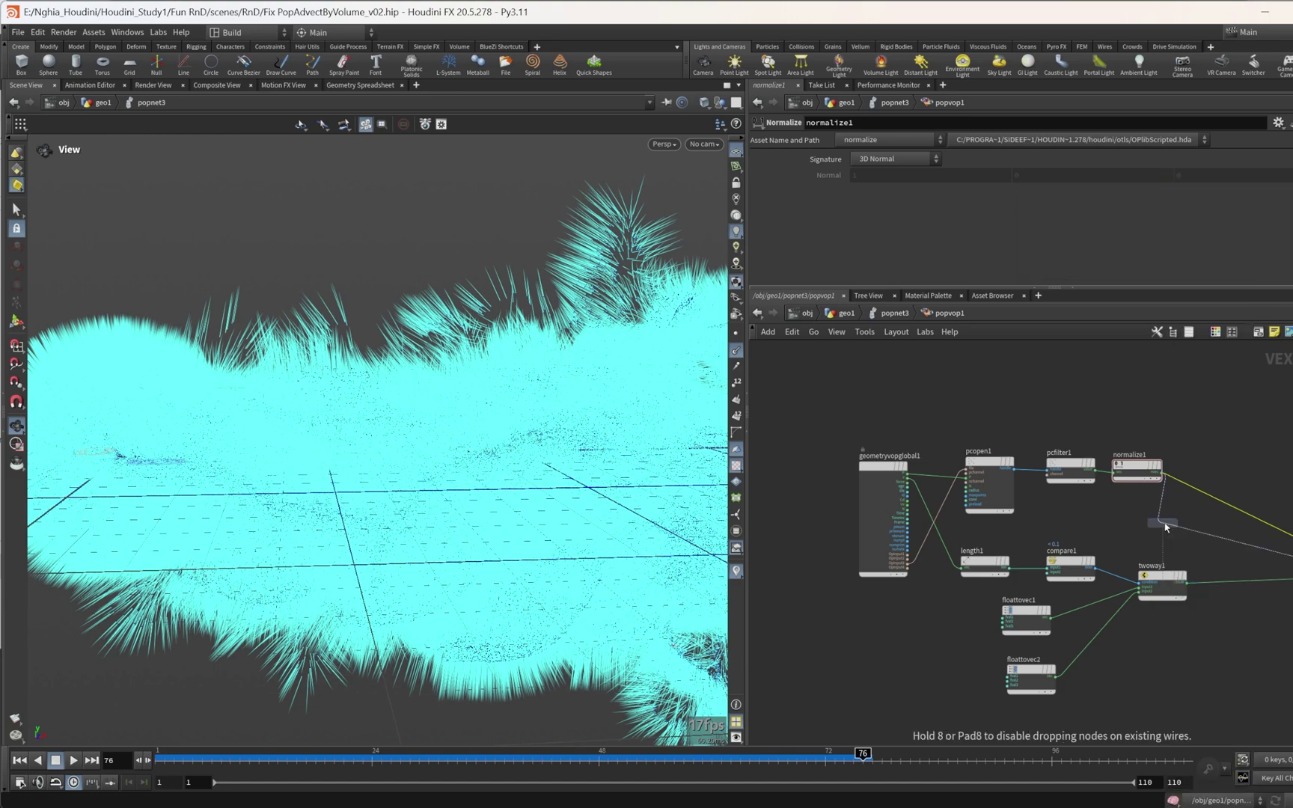
pyautogui.click(1208, 477)
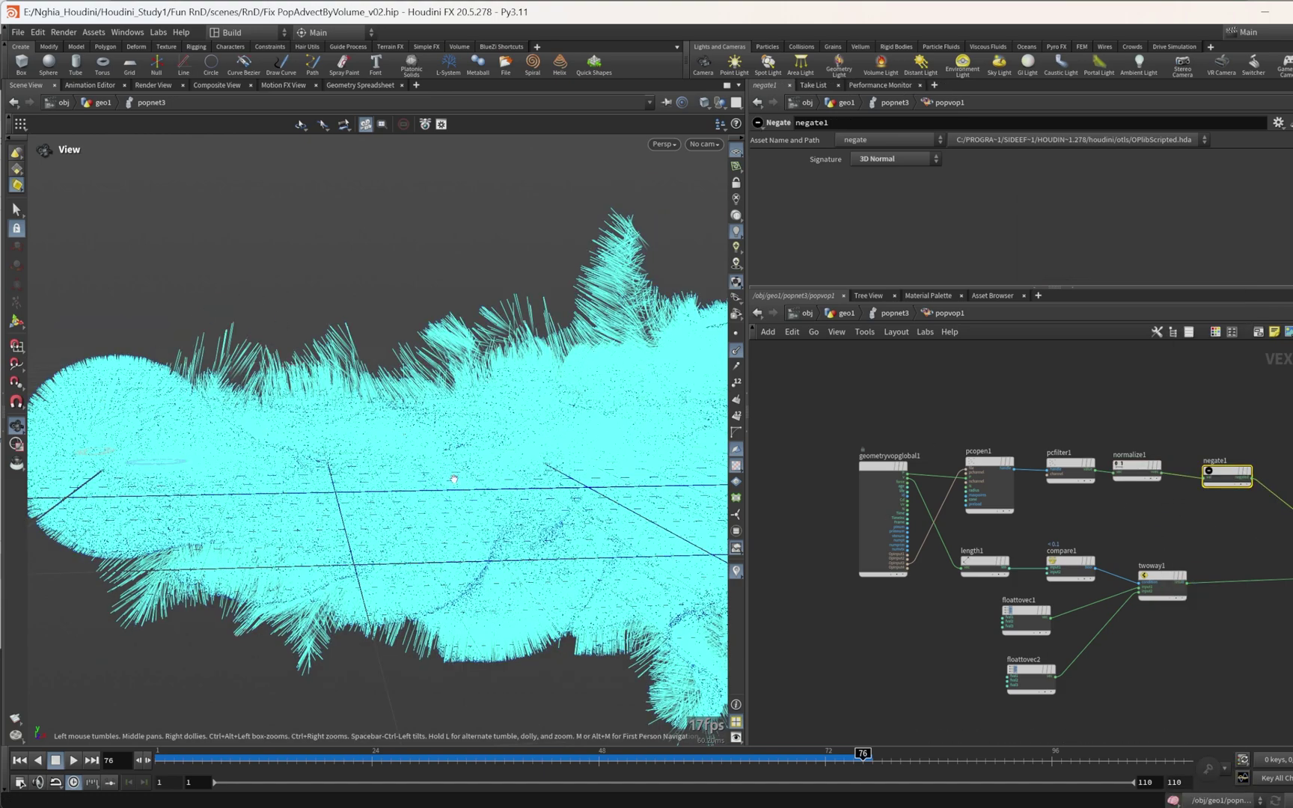
pyautogui.moveTo(420, 495); pyautogui.dragTo(294, 476)
pyautogui.scroll(-1, 295, 476)
pyautogui.scroll(-4, 1139, 604)
# Step: Create an Add node above the network with geometryvopglobal1's v as its first input
pyautogui.scroll(1, 1190, 608)
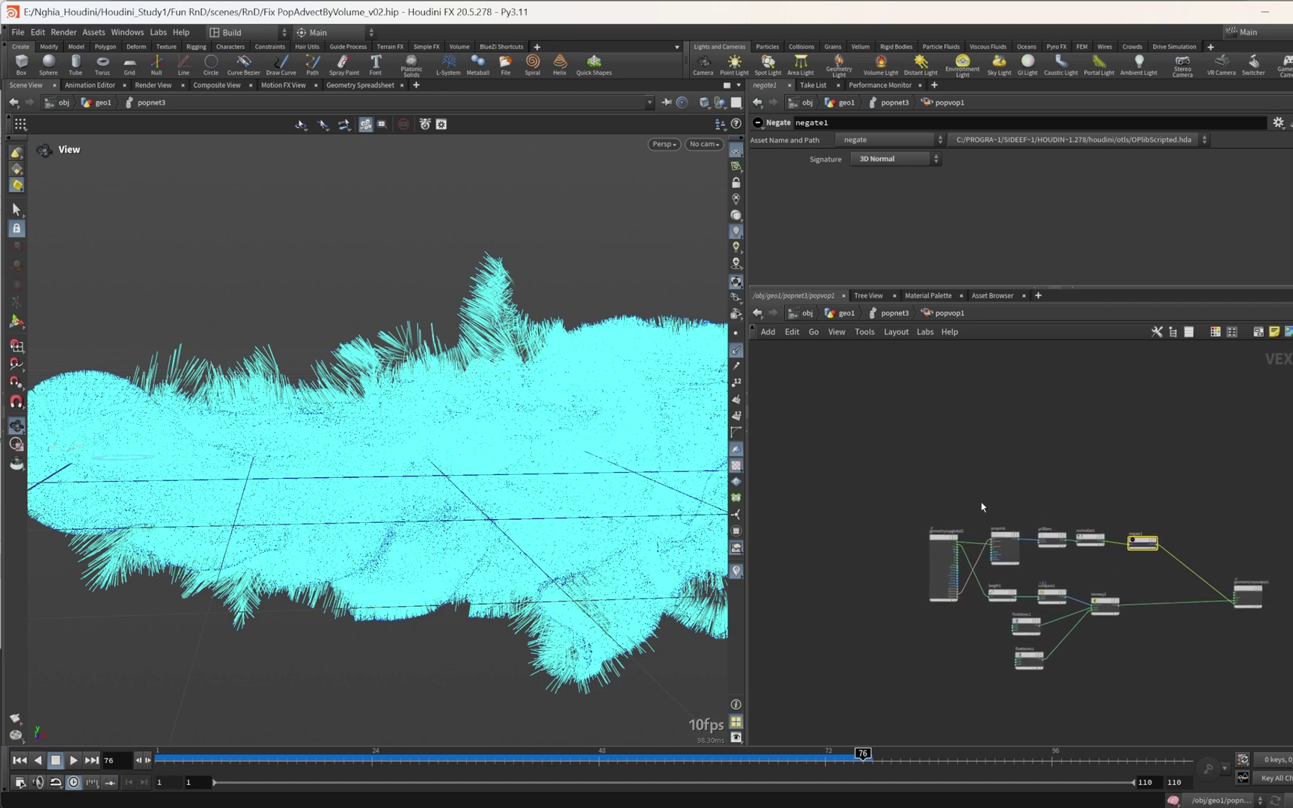
pyautogui.scroll(5, 955, 551)
pyautogui.scroll(-4, 971, 534)
pyautogui.moveTo(1173, 438); pyautogui.dragTo(996, 471, button='middle')
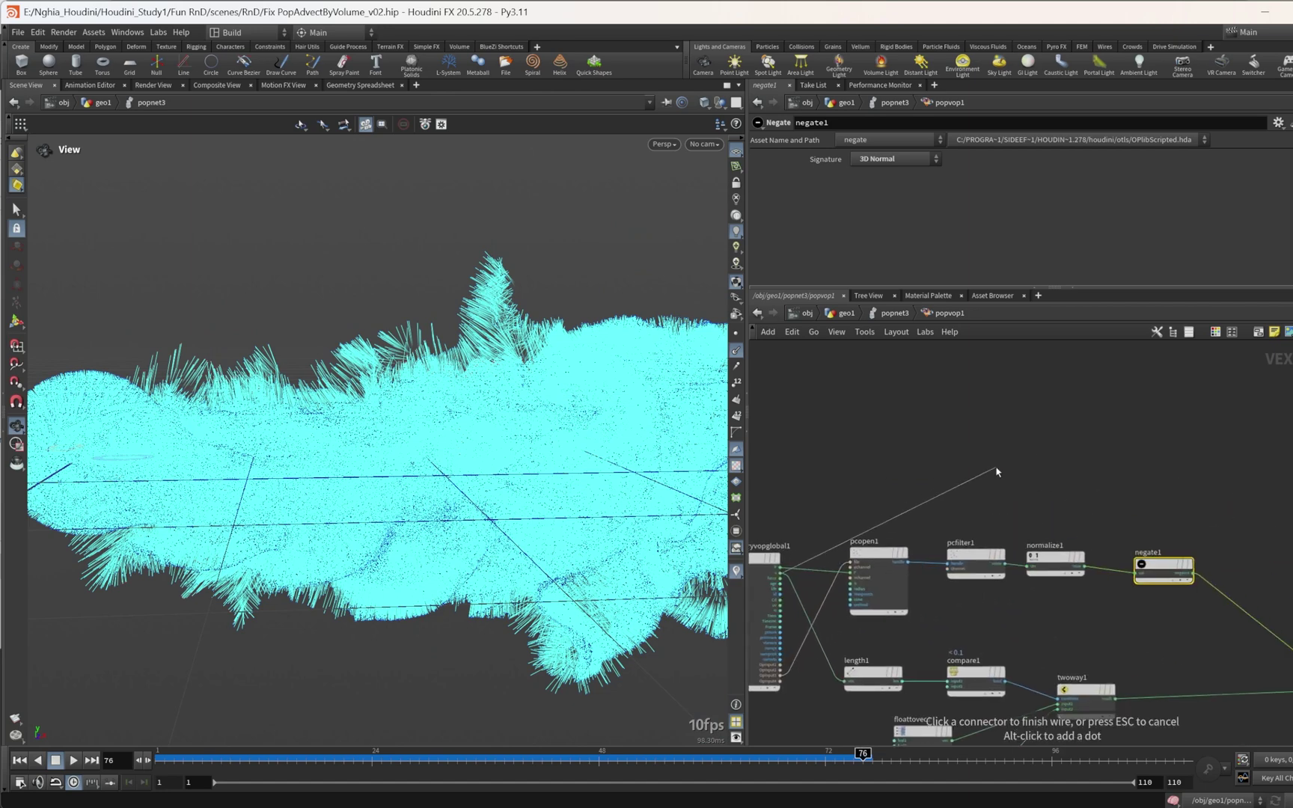
pyautogui.press('Tab')
pyautogui.write('add')
pyautogui.click(1199, 180)
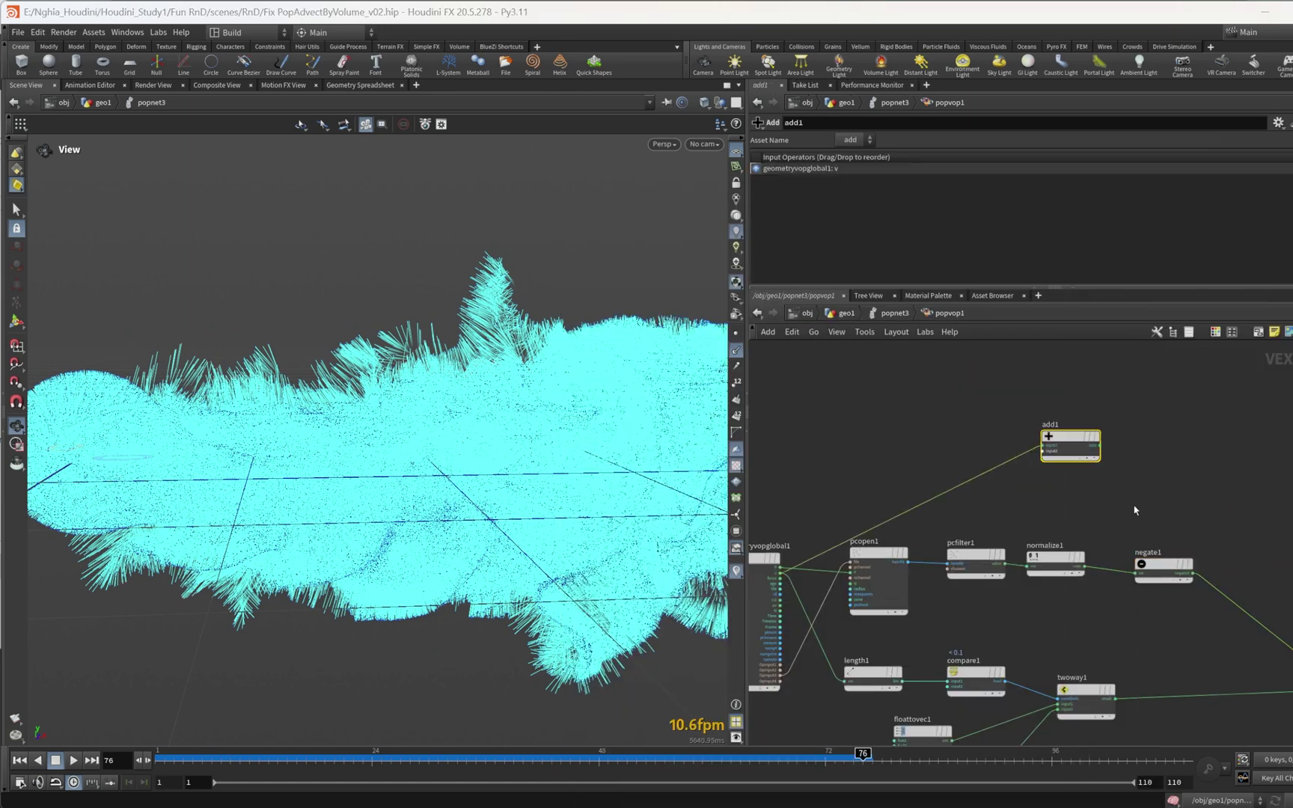
# Step: Connect negate1's output to the second input of add1
pyautogui.scroll(3, 1102, 500)
pyautogui.click(996, 416)
pyautogui.moveTo(1279, 603); pyautogui.dragTo(1137, 582, button='middle')
pyautogui.moveTo(1004, 548); pyautogui.dragTo(1137, 514, button='middle')
pyautogui.click(1250, 570)
pyautogui.scroll(-1, 1190, 457)
pyautogui.moveTo(1167, 397); pyautogui.dragTo(1127, 495, button='middle')
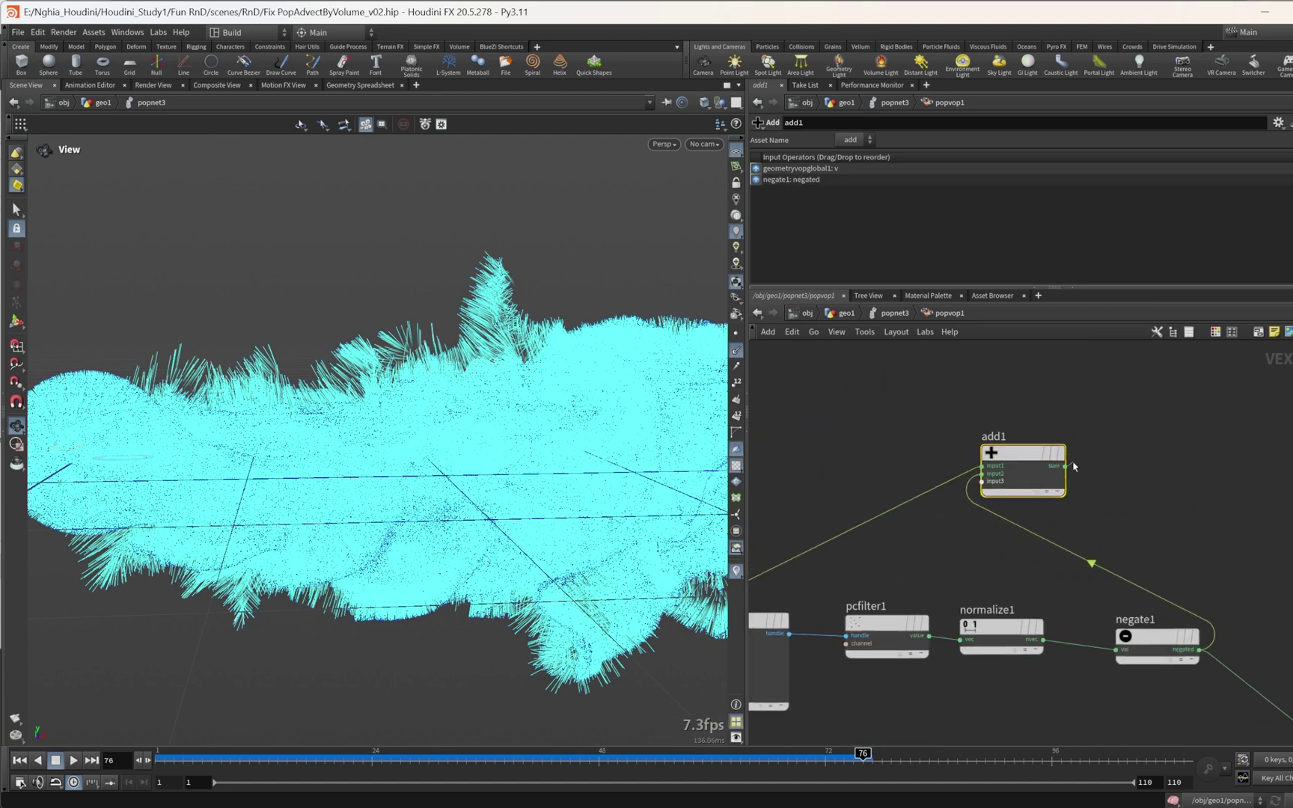
# Step: Connect add1's sum to the v input of geometryvopoutput1
pyautogui.click(1070, 465)
pyautogui.scroll(-2, 1216, 629)
pyautogui.moveTo(1219, 632); pyautogui.dragTo(1027, 363, button='middle')
pyautogui.scroll(3, 1202, 483)
pyautogui.click(1153, 487)
pyautogui.scroll(-3, 1153, 487)
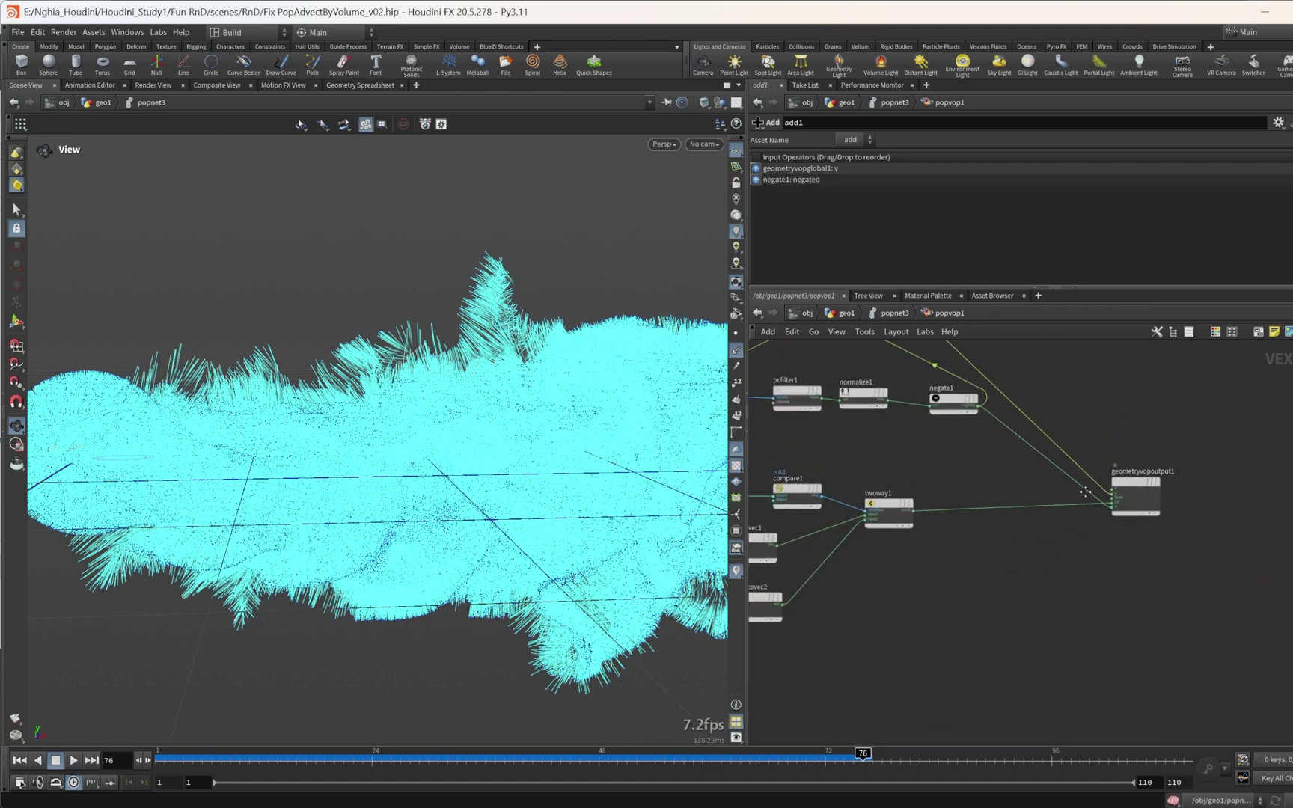
pyautogui.scroll(6, 1033, 524)
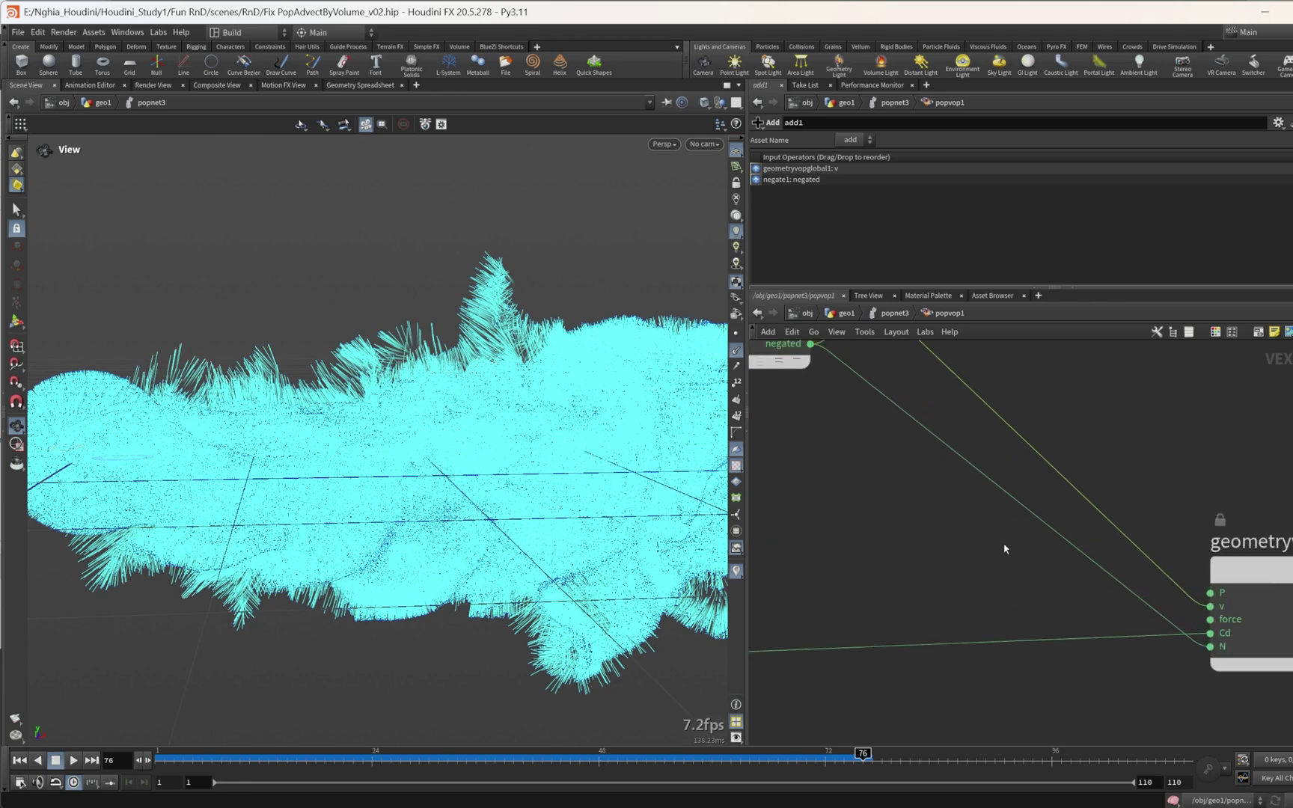
# Step: Disconnect negate1 from the N input of geometryvopoutput1 and turn off the point normals display in the viewport
pyautogui.moveTo(965, 491); pyautogui.dragTo(961, 495)
pyautogui.scroll(-4, 849, 514)
pyautogui.moveTo(848, 514); pyautogui.dragTo(965, 516, button='middle')
pyautogui.scroll(-3, 968, 502)
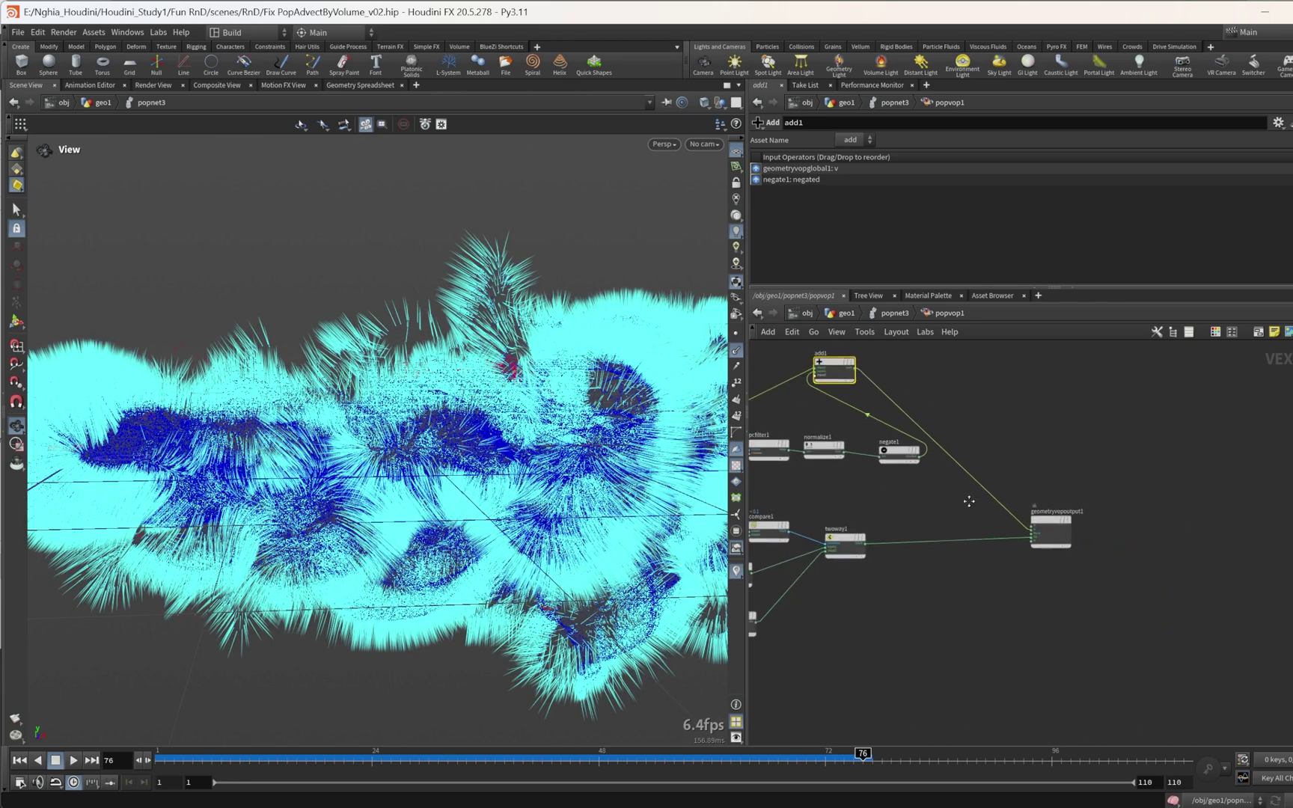
pyautogui.click(740, 354)
# Step: Play the simulation from the first frame and inspect the particle motion, stopping at frame 89
pyautogui.moveTo(502, 444); pyautogui.dragTo(457, 453)
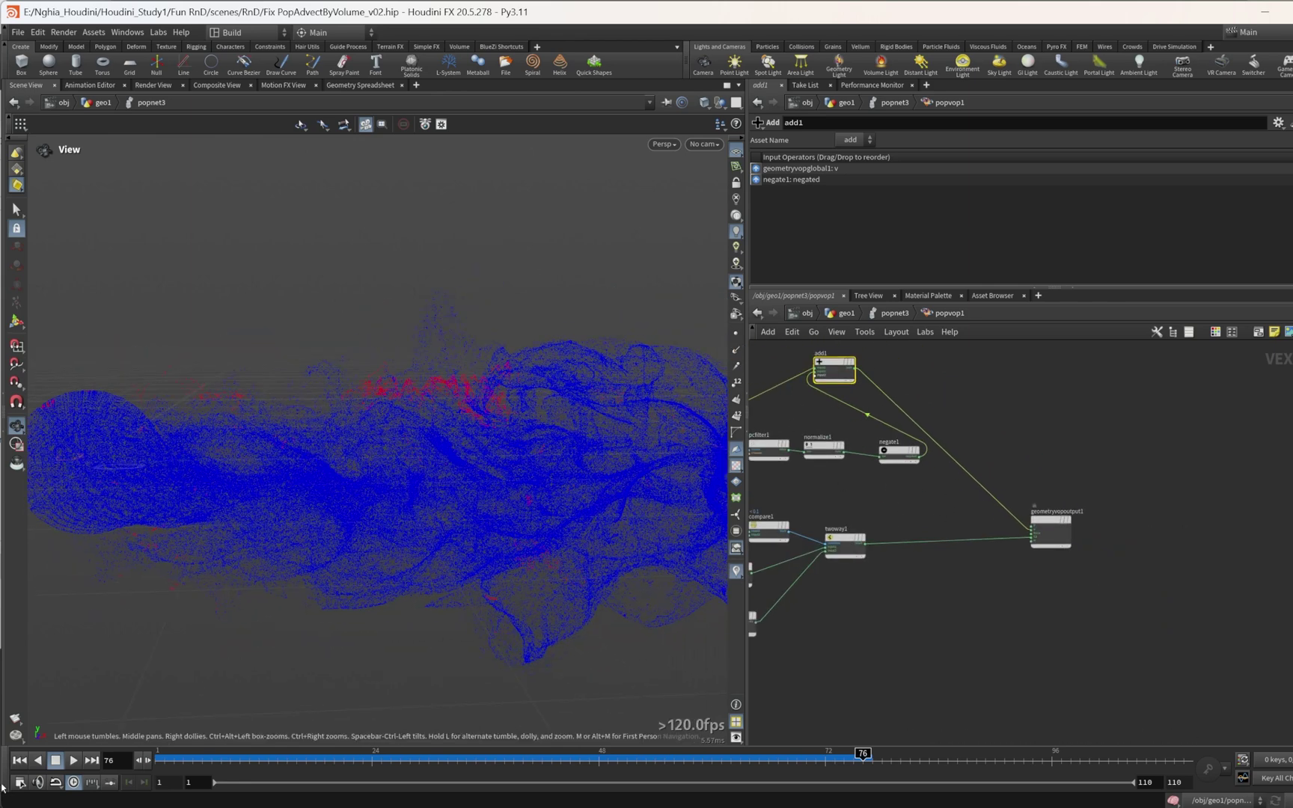
pyautogui.click(19, 761)
pyautogui.click(73, 760)
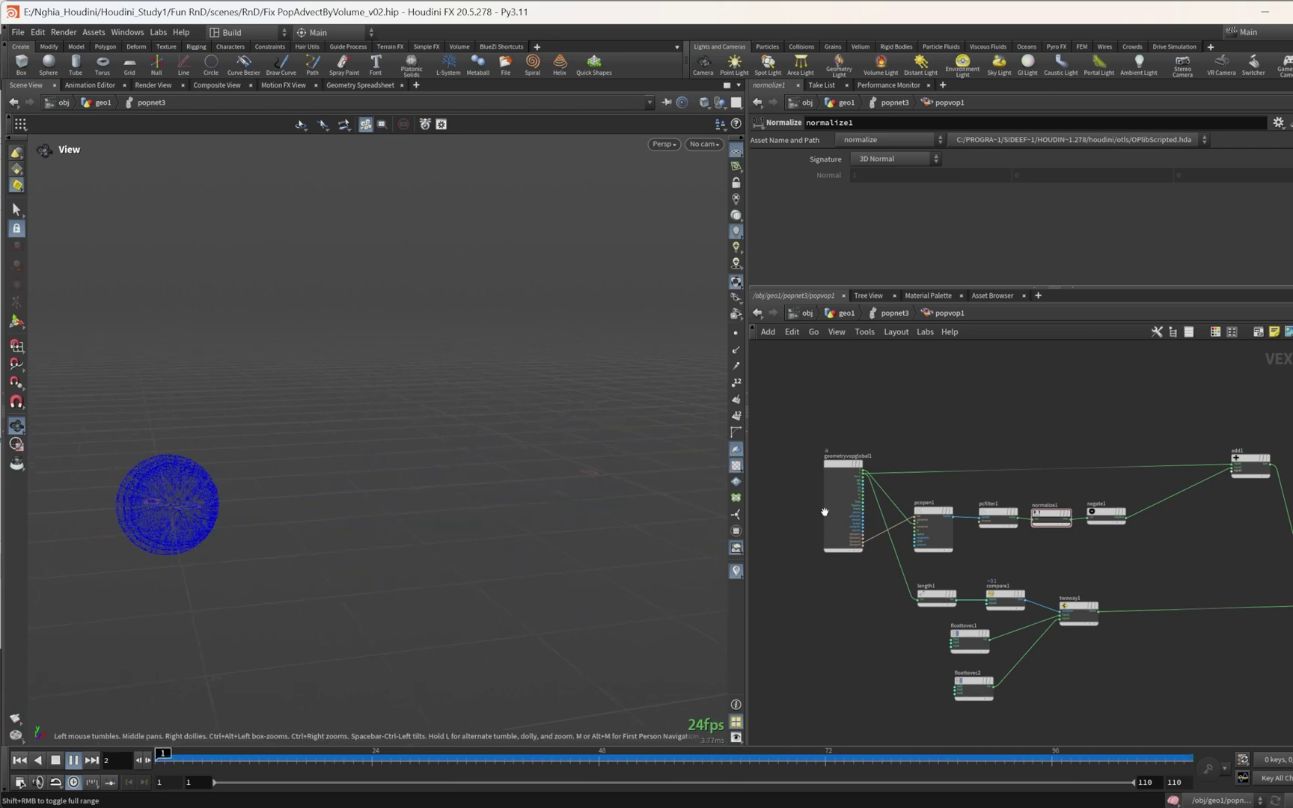
pyautogui.scroll(3, 1025, 550)
pyautogui.moveTo(1190, 580); pyautogui.dragTo(885, 474)
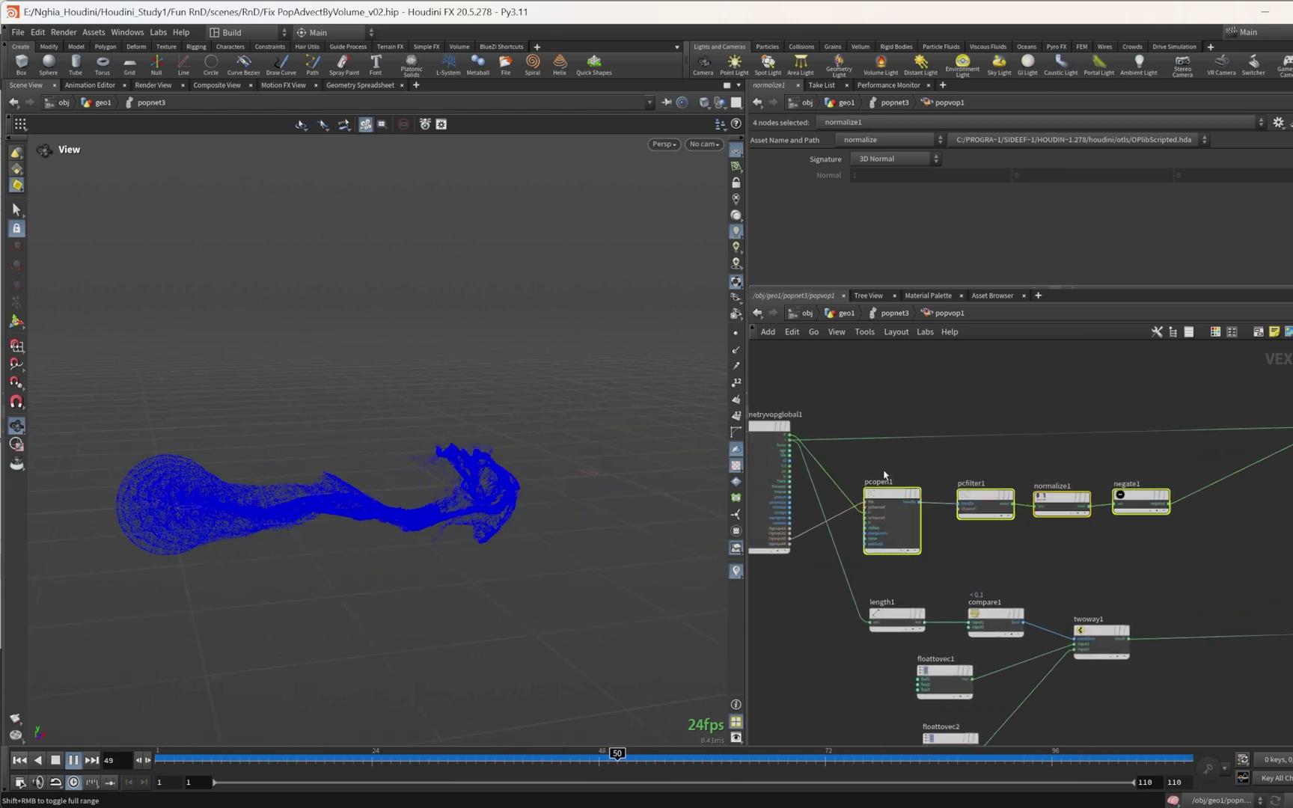
pyautogui.scroll(-2, 898, 475)
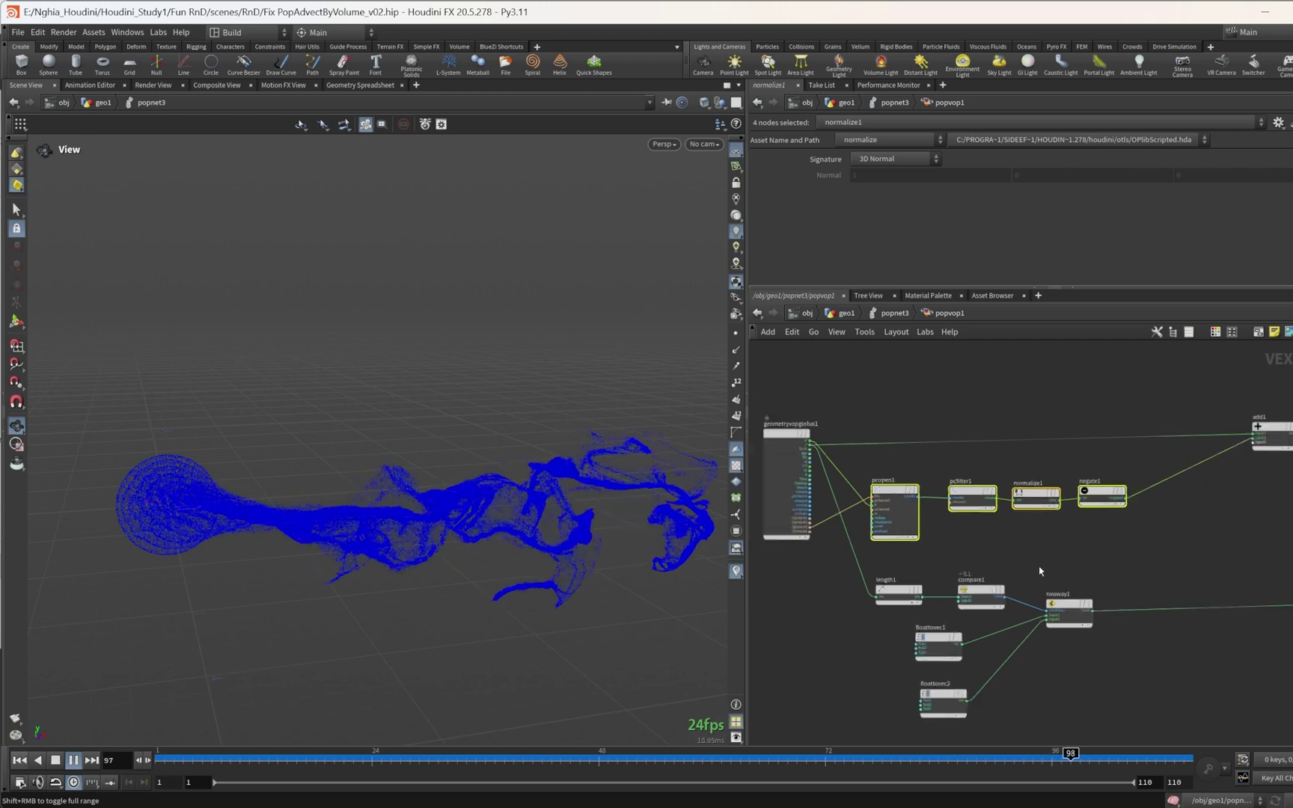
pyautogui.moveTo(1039, 571); pyautogui.dragTo(1001, 579, button='middle')
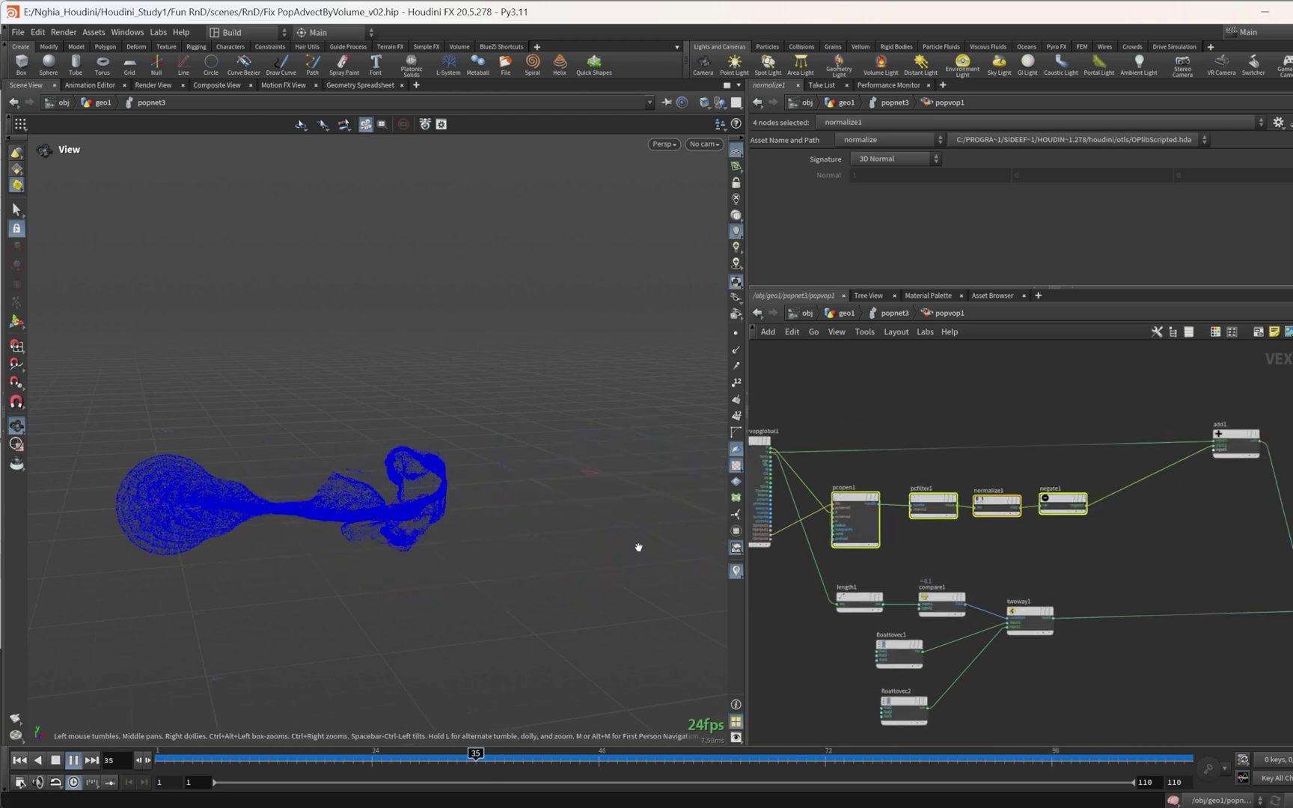
pyautogui.click(987, 760)
# Step: Add a Multiply node and insert it between negate1 and add1
pyautogui.click(1162, 529)
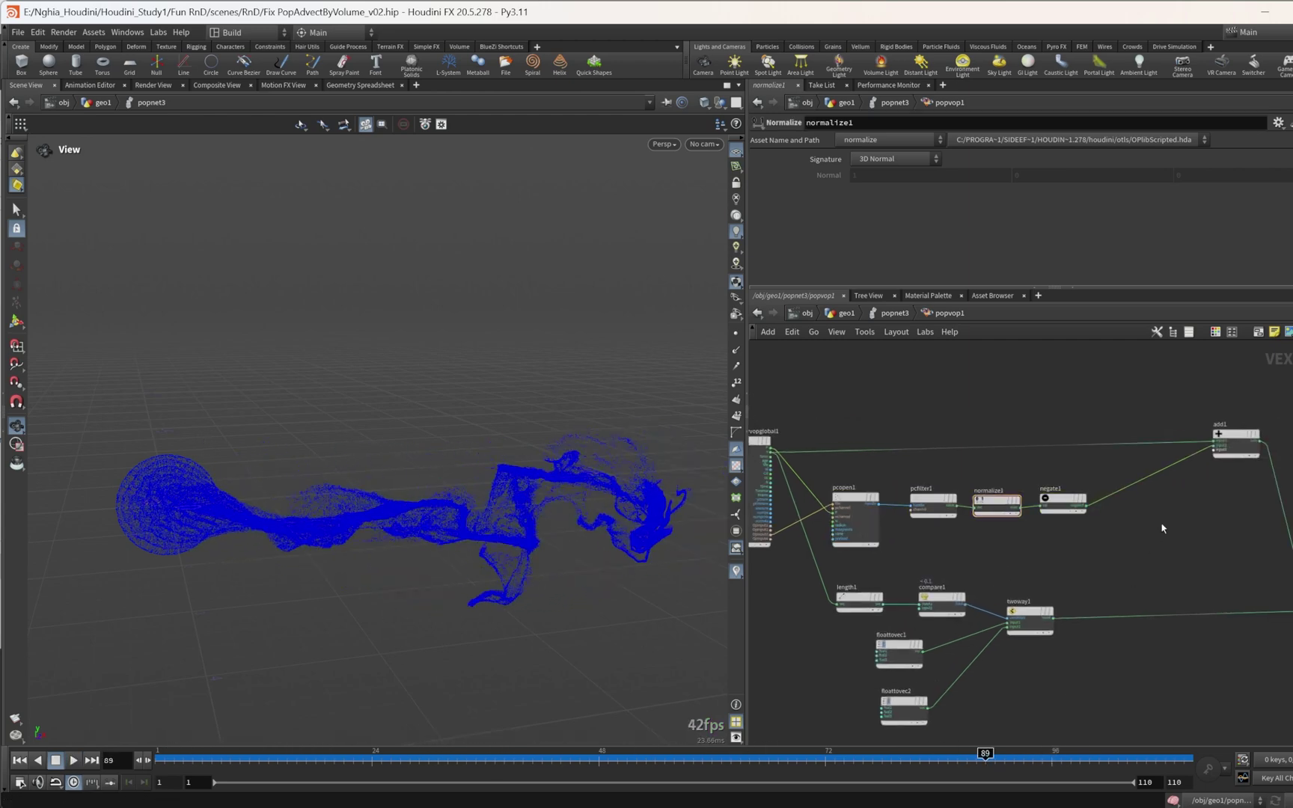
pyautogui.press('Tab')
pyautogui.write('muk')
pyautogui.press('BackSpace')
pyautogui.write('l')
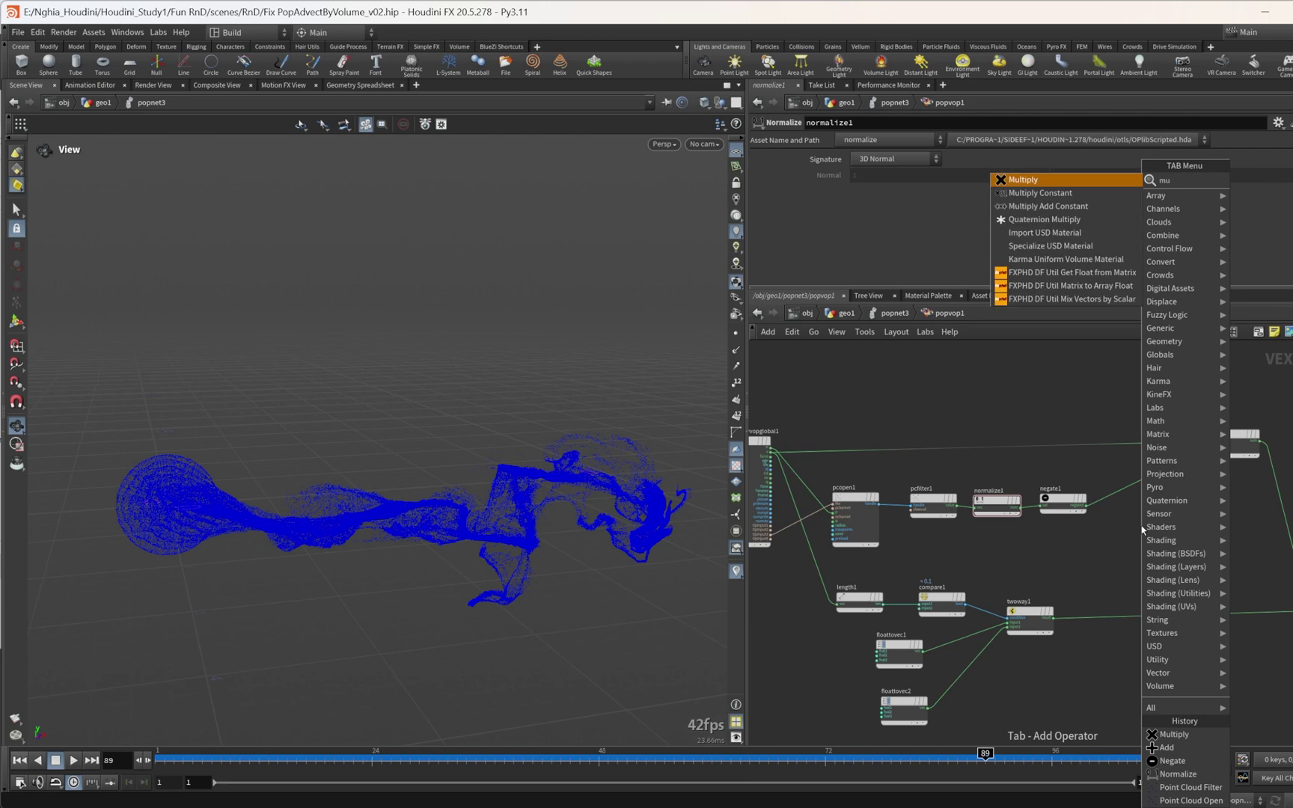
pyautogui.press('Return')
pyautogui.click(1154, 511)
pyautogui.moveTo(1153, 512); pyautogui.dragTo(1138, 486)
# Step: Connect compare1's bool output to the second input of multiply1
pyautogui.scroll(3, 1132, 497)
pyautogui.click(1125, 499)
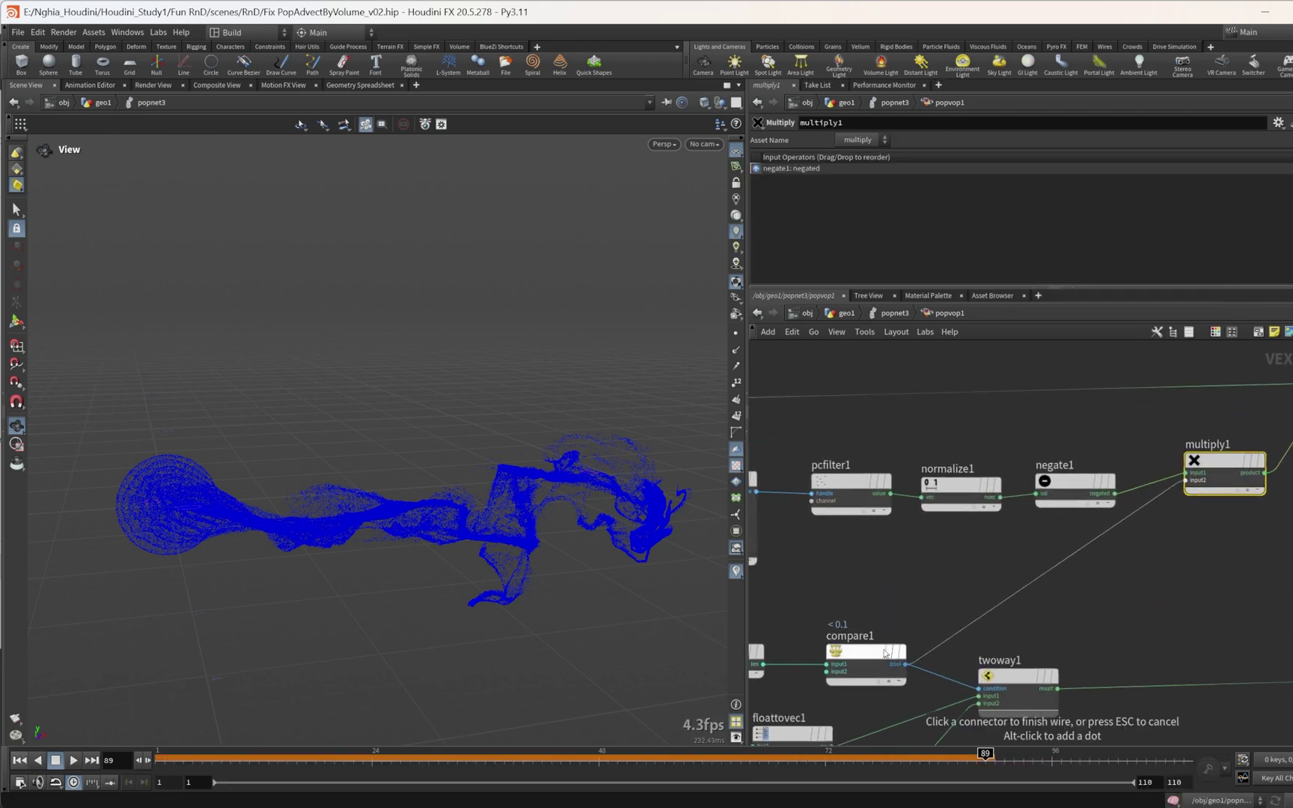
pyautogui.click(991, 630)
pyautogui.scroll(-3, 981, 621)
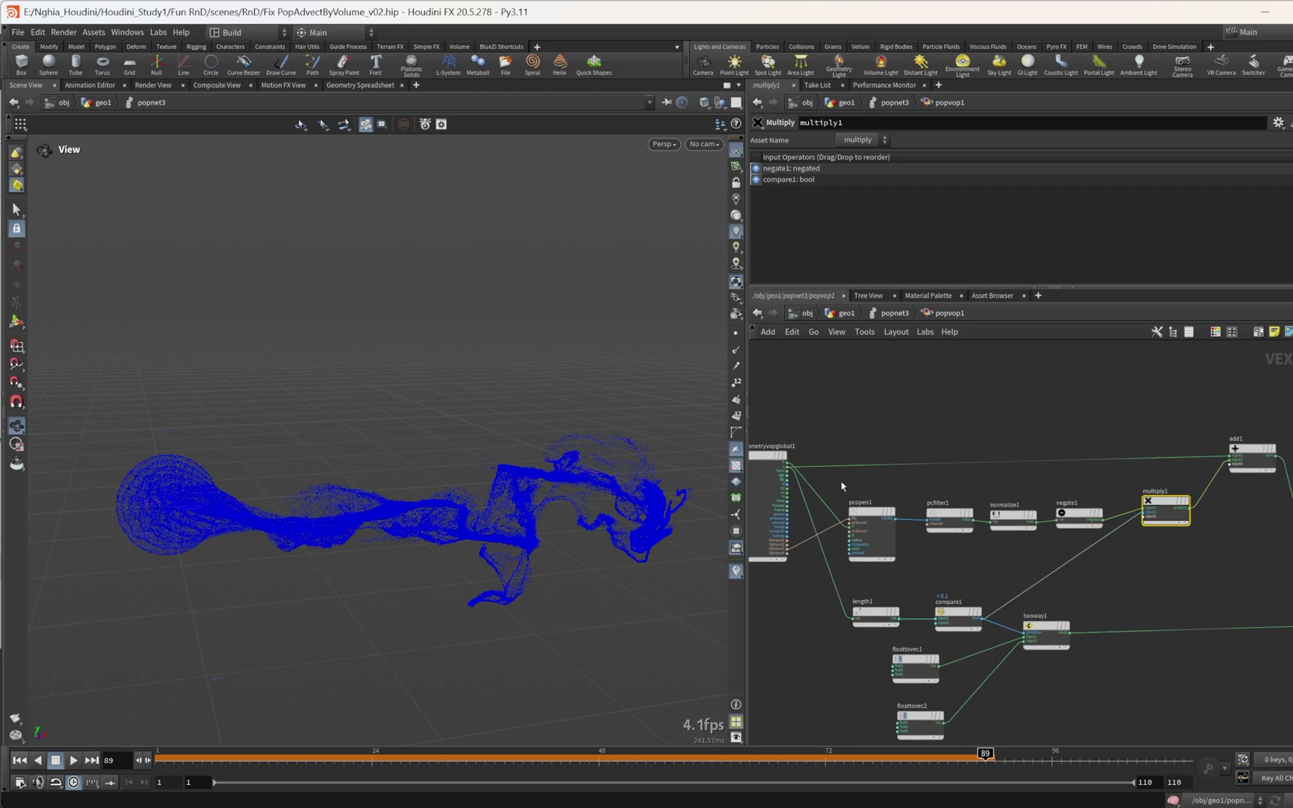
# Step: Review the normal chain and the length1–compare1 mask, replay the simulation from frame 1 and examine the particles around frame 66
pyautogui.moveTo(899, 505); pyautogui.dragTo(1197, 531)
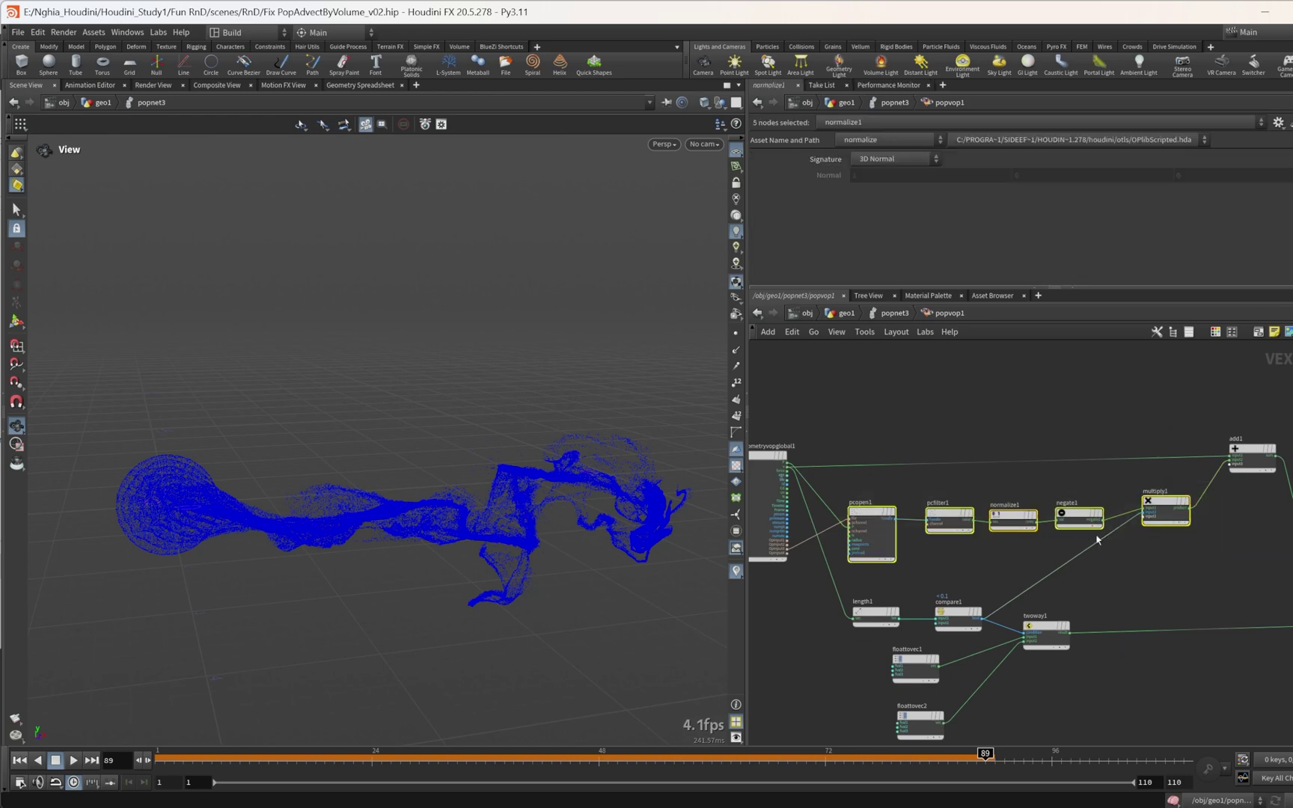
pyautogui.scroll(3, 910, 589)
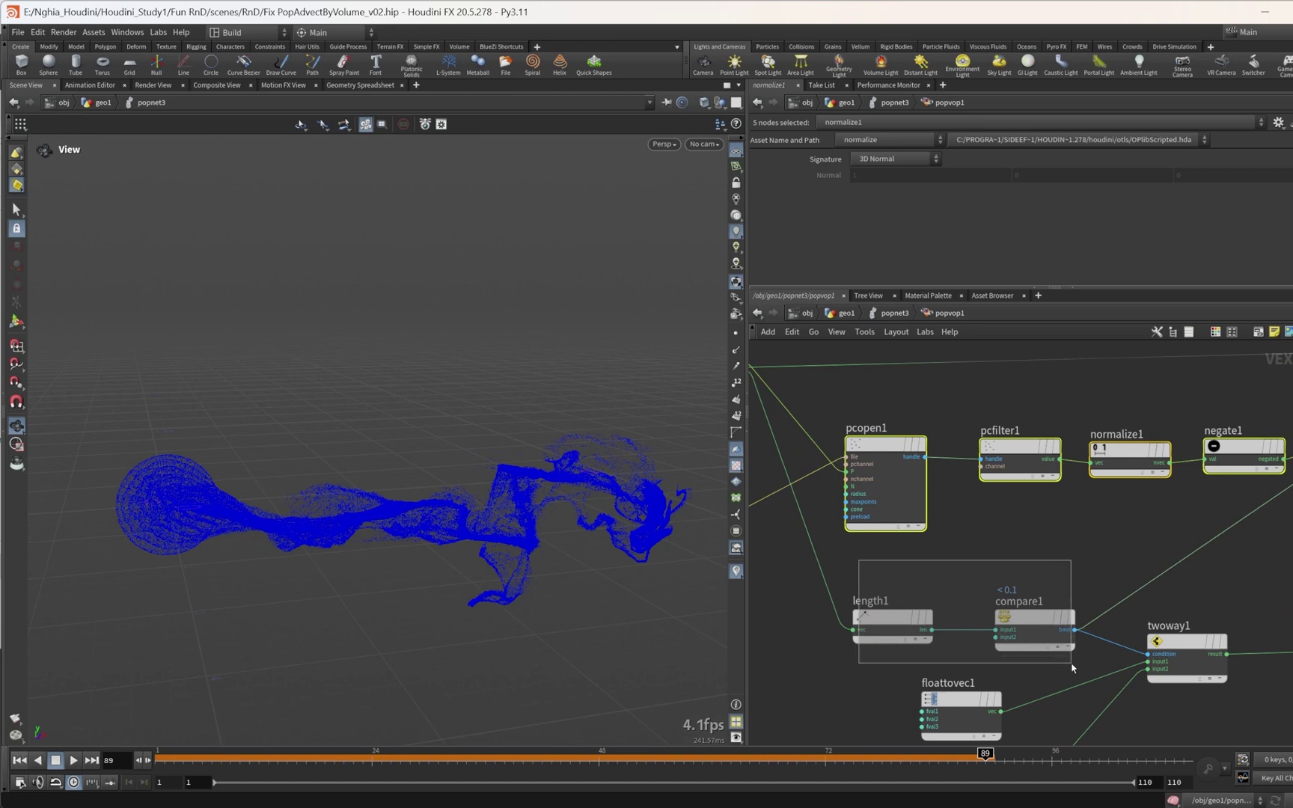
pyautogui.moveTo(1072, 664); pyautogui.dragTo(1072, 665)
pyautogui.scroll(-4, 1071, 664)
pyautogui.click(22, 760)
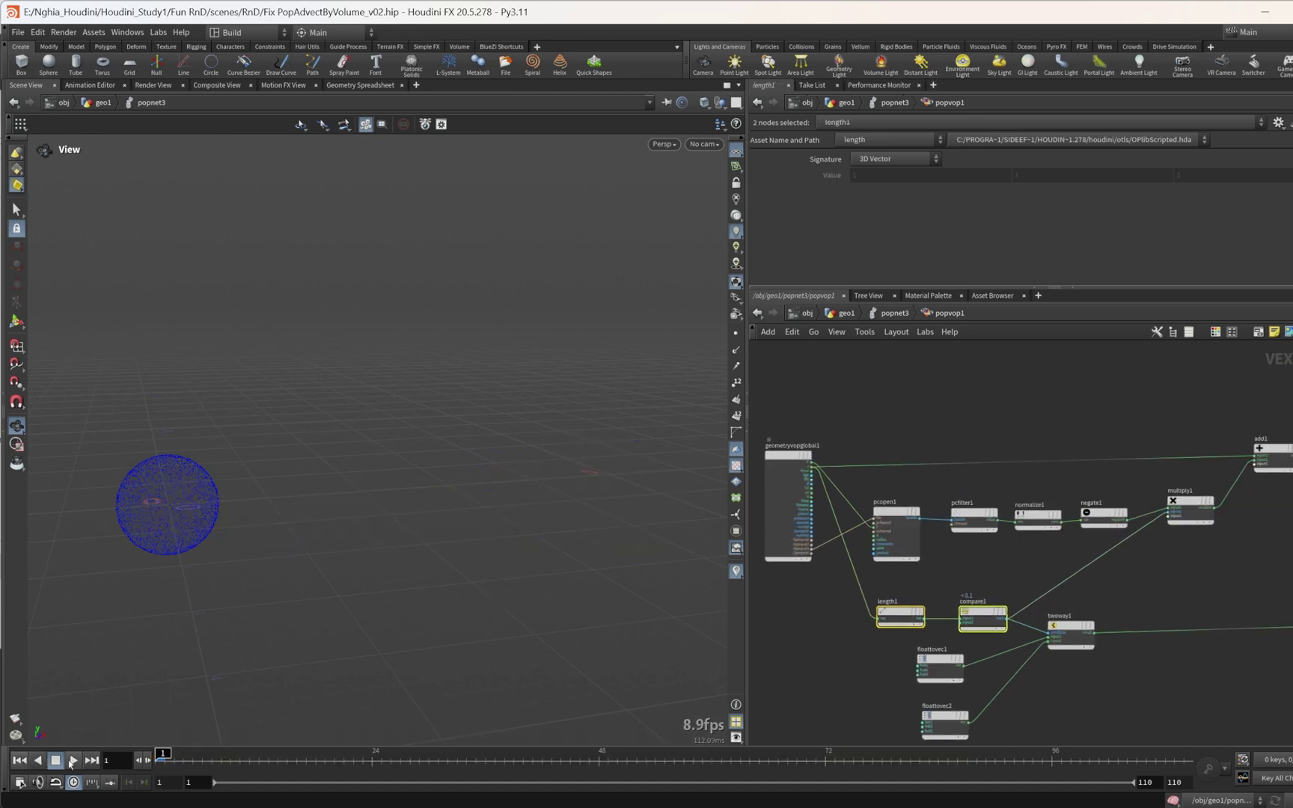
pyautogui.click(73, 760)
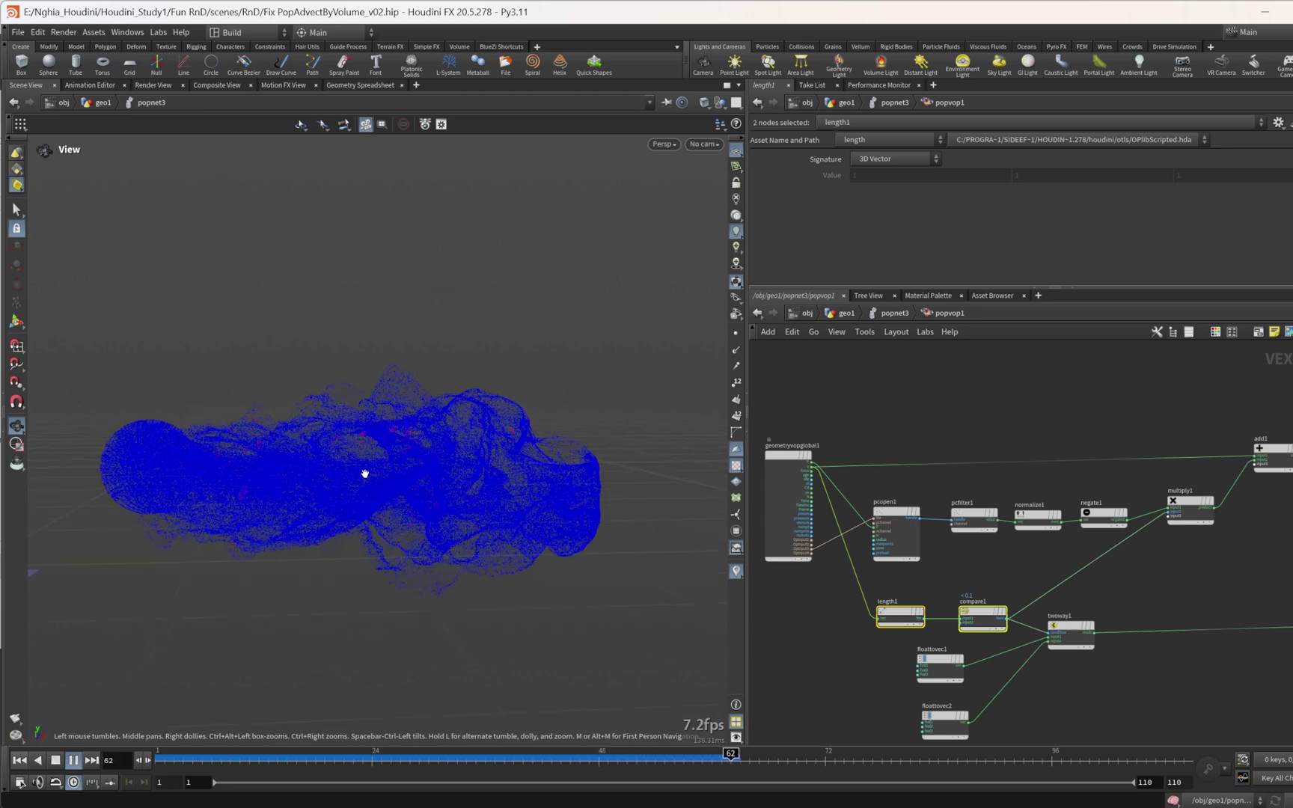
pyautogui.click(769, 756)
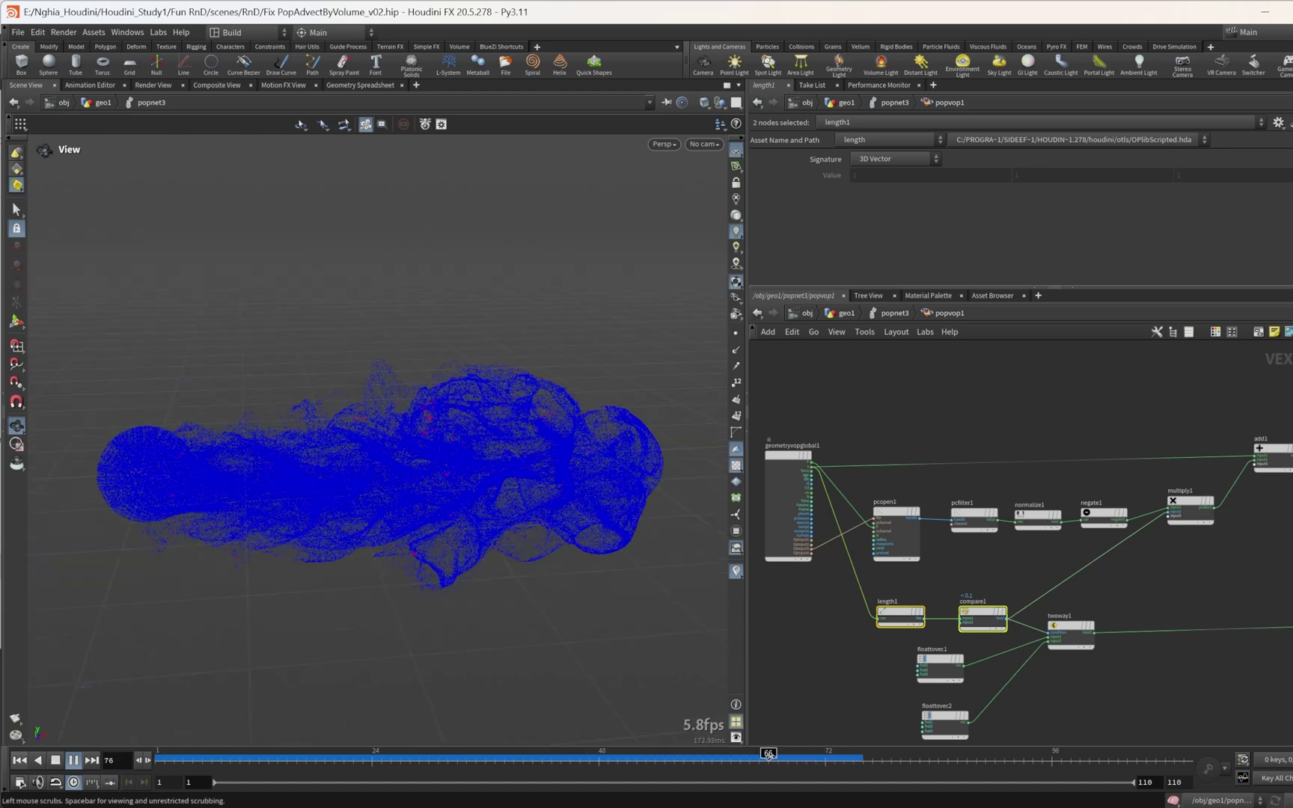
# Step: Go up to geo1, view color4's cached fixed particles, and return the playback to frame 1
pyautogui.click(896, 315)
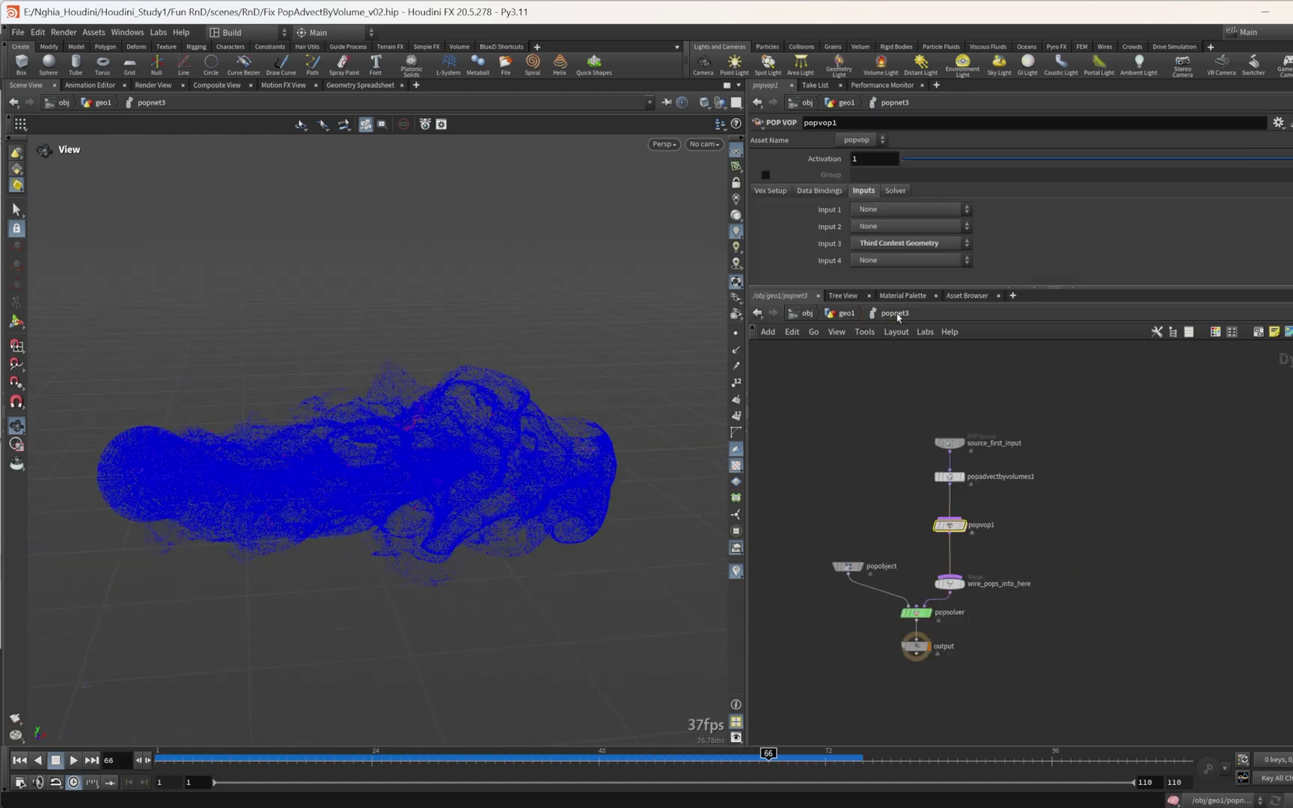
pyautogui.click(846, 313)
pyautogui.click(1016, 658)
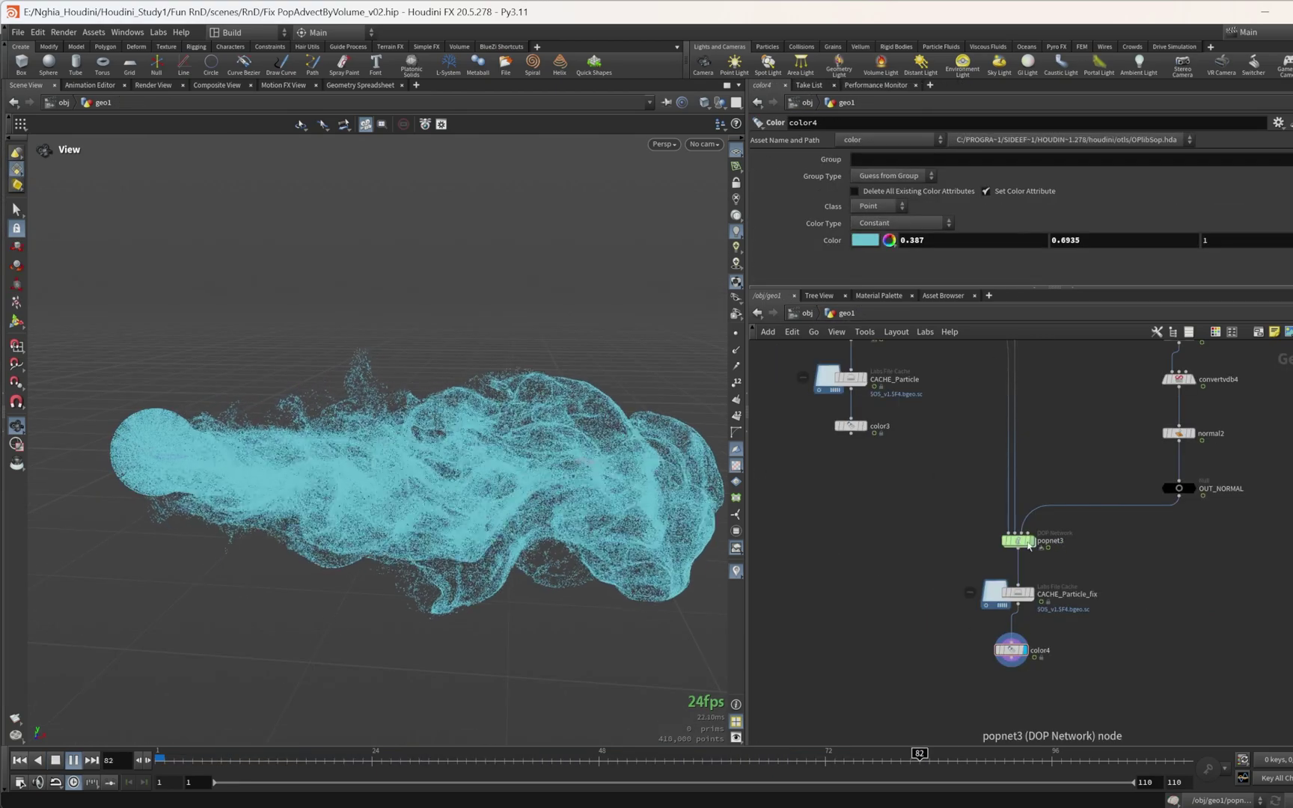
pyautogui.moveTo(494, 767); pyautogui.dragTo(159, 767)
pyautogui.scroll(4, 1037, 565)
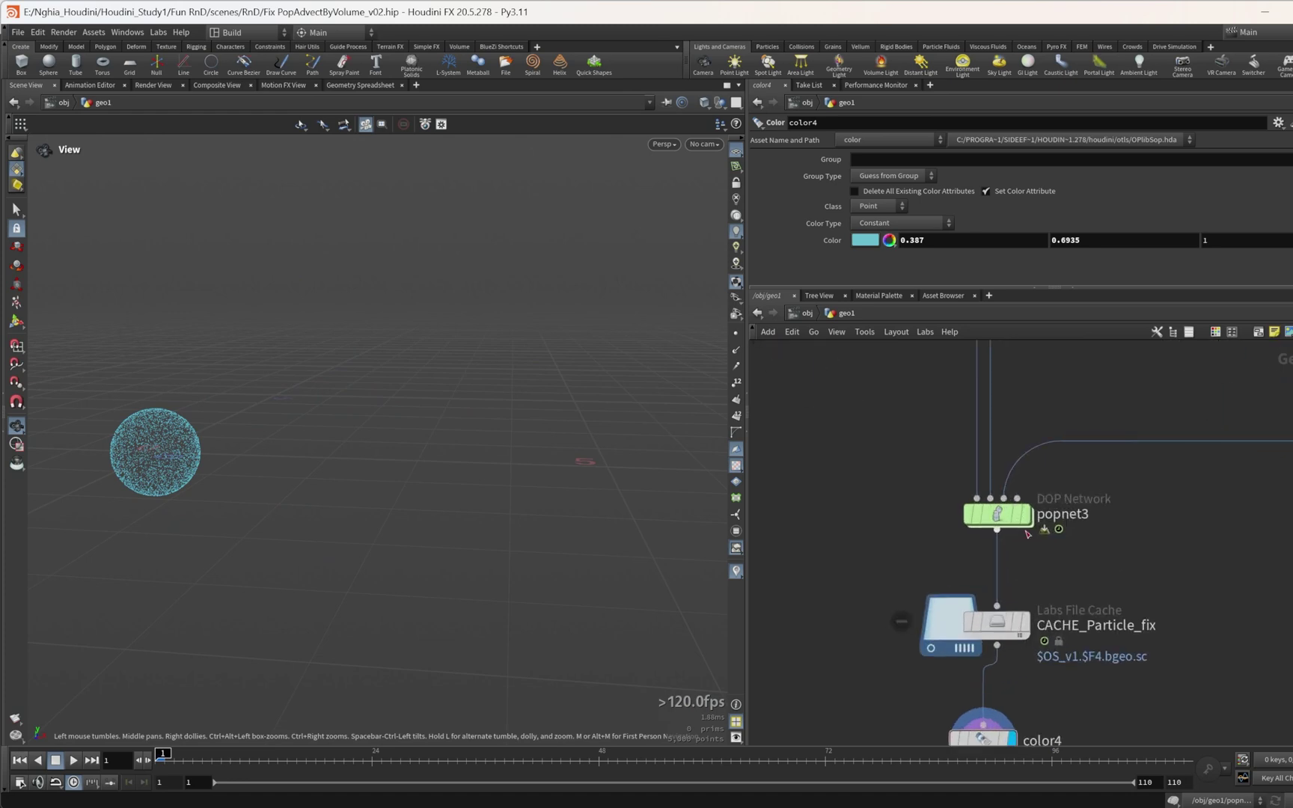
# Step: Reopen popvop1 inside popnet3 and select the pcopen1, pcfilter1, normalize1 and negate1 nodes
pyautogui.doubleClick(999, 515)
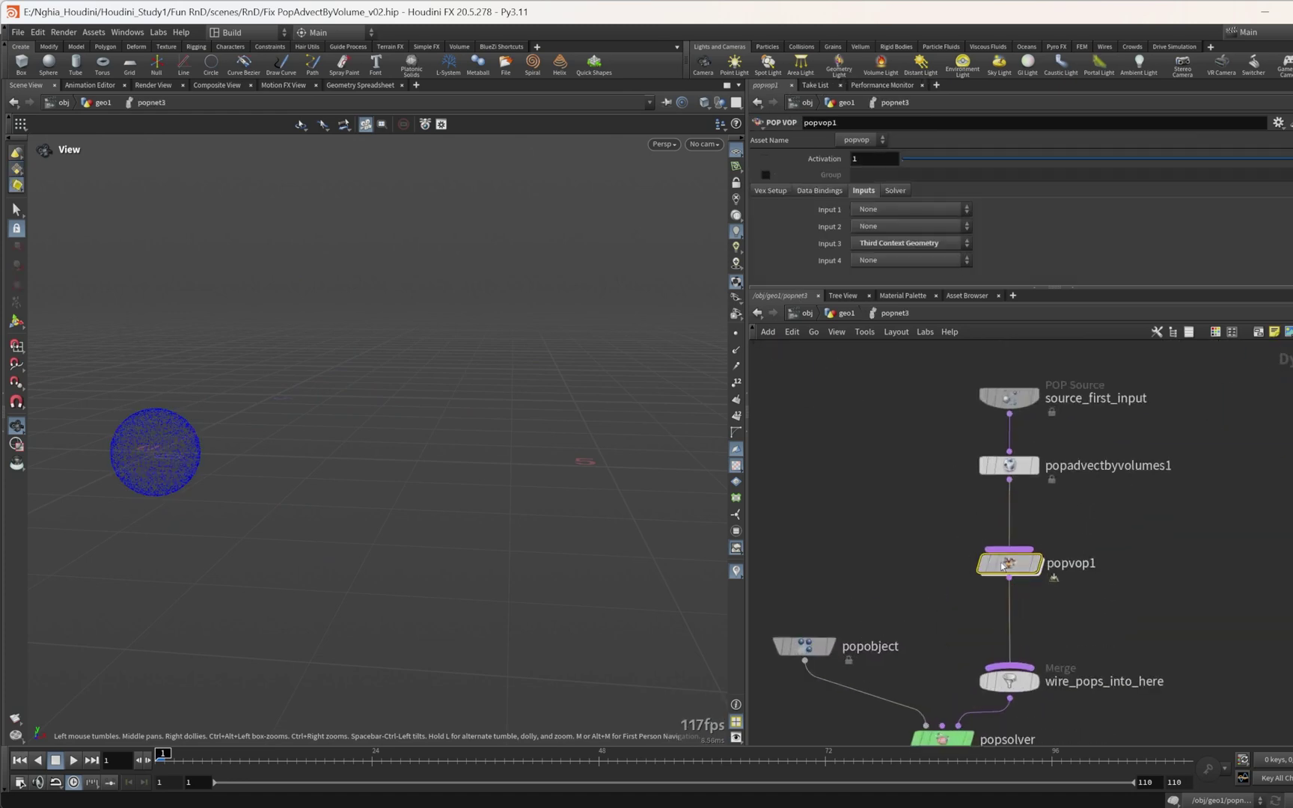
pyautogui.doubleClick(1001, 567)
pyautogui.scroll(-3, 1035, 543)
pyautogui.moveTo(1052, 533); pyautogui.dragTo(1105, 528, button='middle')
pyautogui.moveTo(1133, 526); pyautogui.dragTo(967, 591)
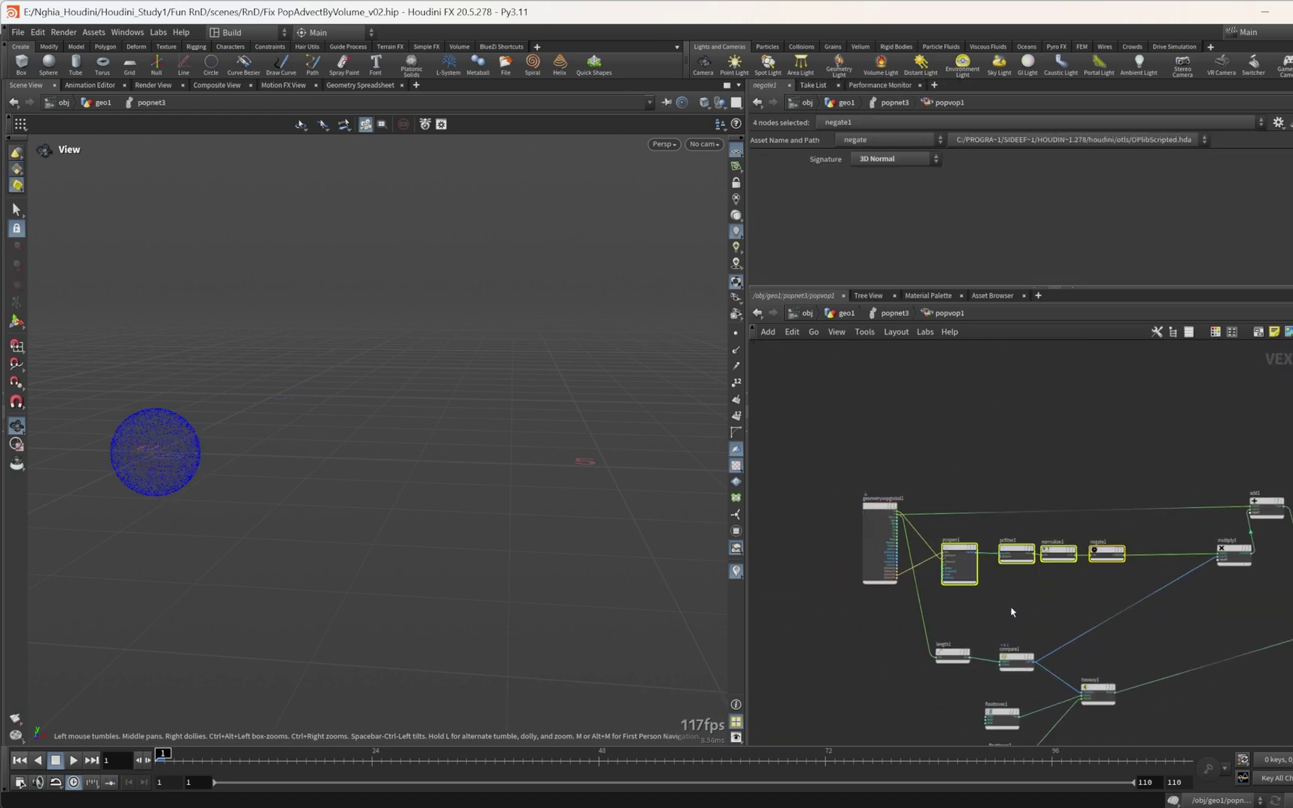
# Step: Add a Random node above the network driven by geometryvopglobal1's id output
pyautogui.scroll(4, 1011, 612)
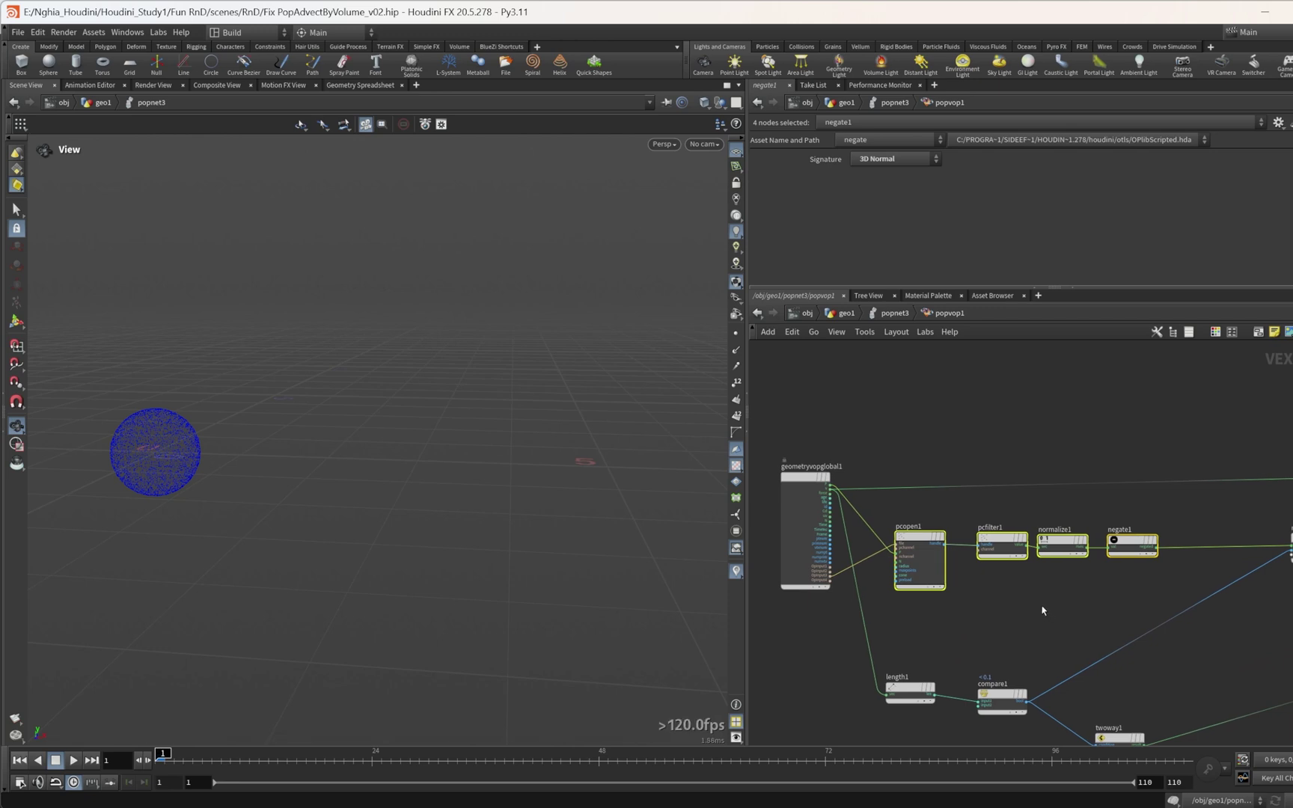
pyautogui.scroll(1, 979, 501)
pyautogui.moveTo(1049, 517); pyautogui.dragTo(1083, 524, button='middle')
pyautogui.scroll(1, 825, 532)
pyautogui.scroll(3, 822, 531)
pyautogui.click(805, 534)
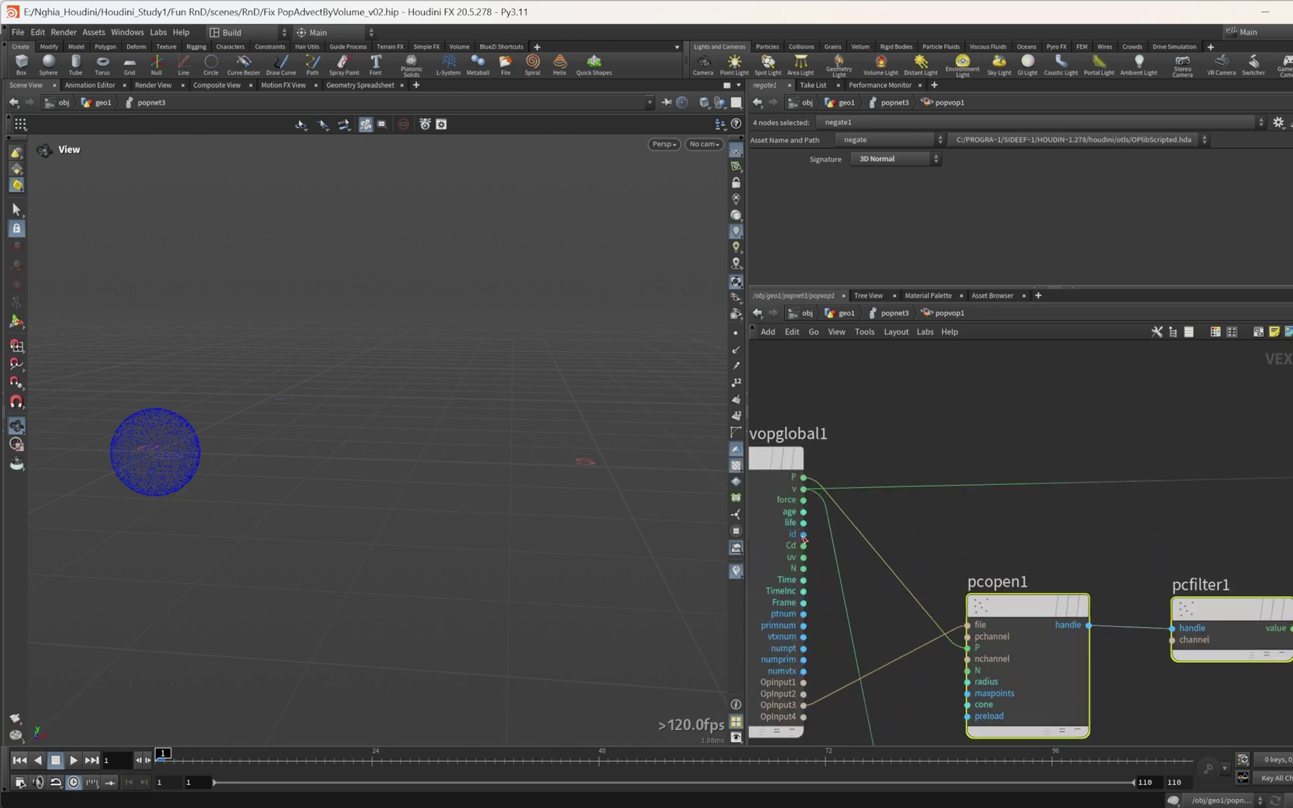
pyautogui.scroll(-3, 927, 476)
pyautogui.moveTo(926, 476); pyautogui.dragTo(859, 569, button='middle')
pyautogui.click(944, 453)
pyautogui.write('rando')
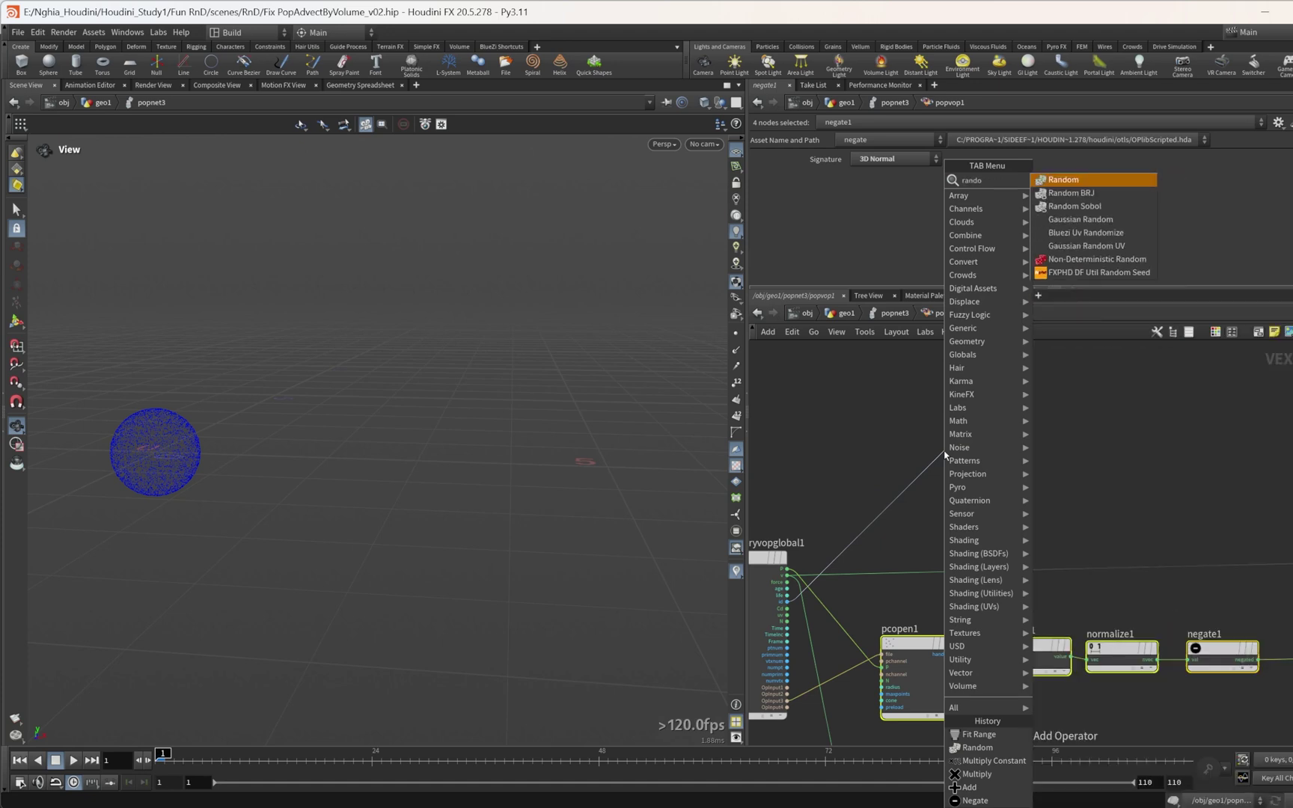
pyautogui.press('Return')
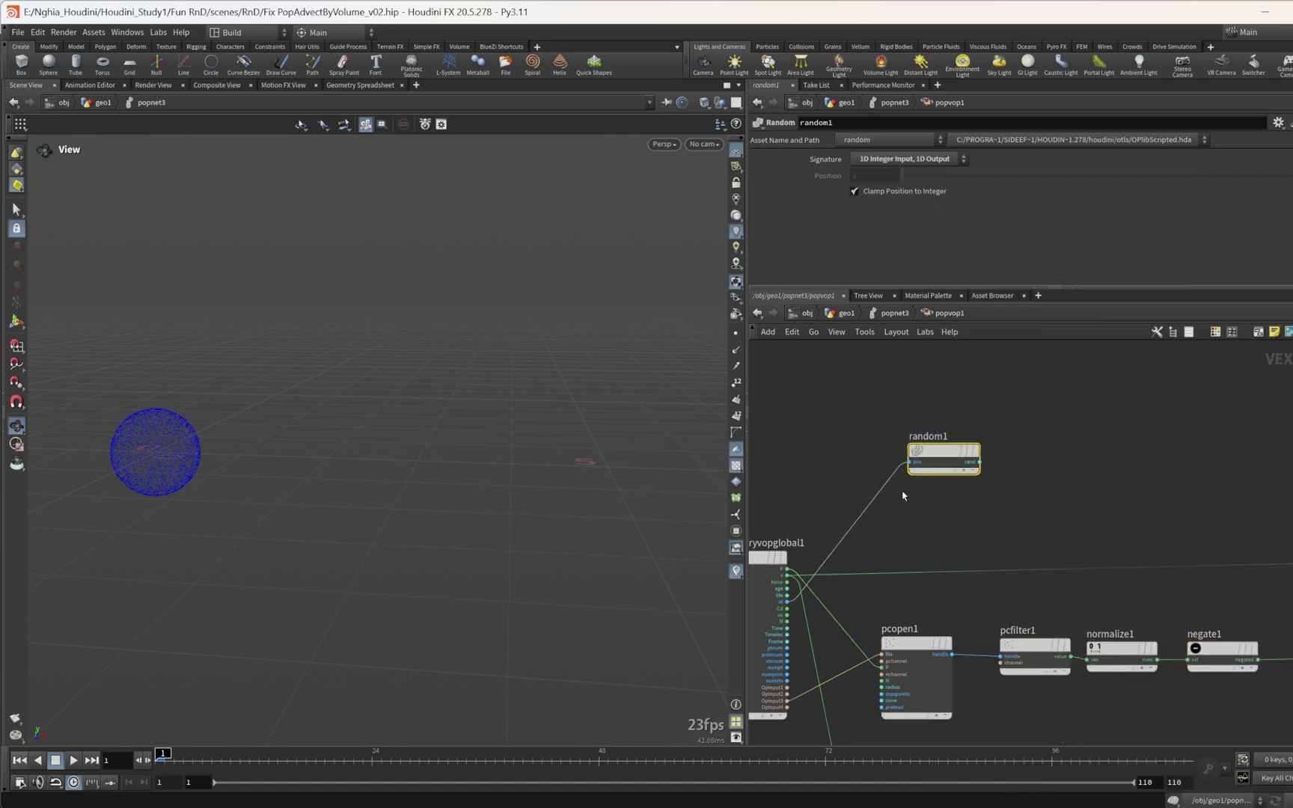
# Step: Add a Fit Range node fed by random1's rand output and set its Destination Min to 0.5
pyautogui.scroll(3, 973, 491)
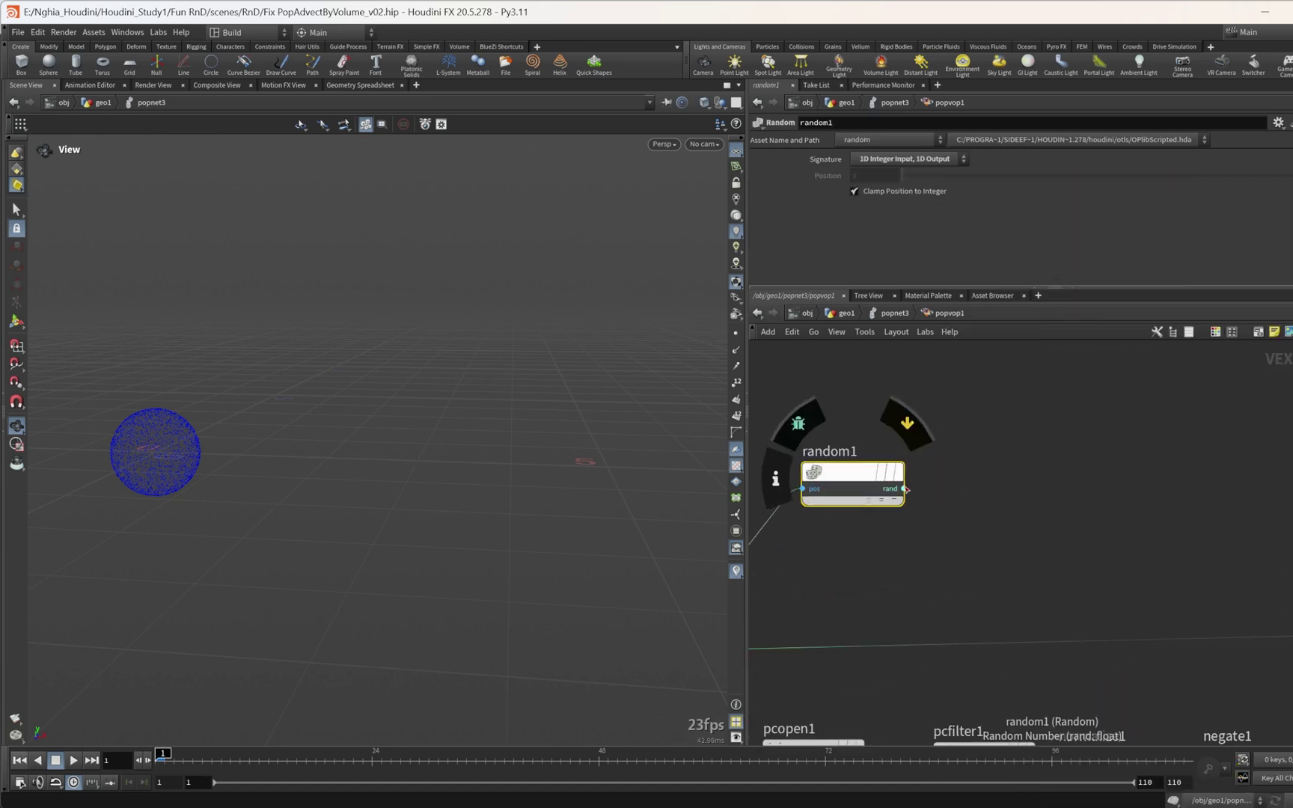
pyautogui.press('Tab')
pyautogui.write('fit')
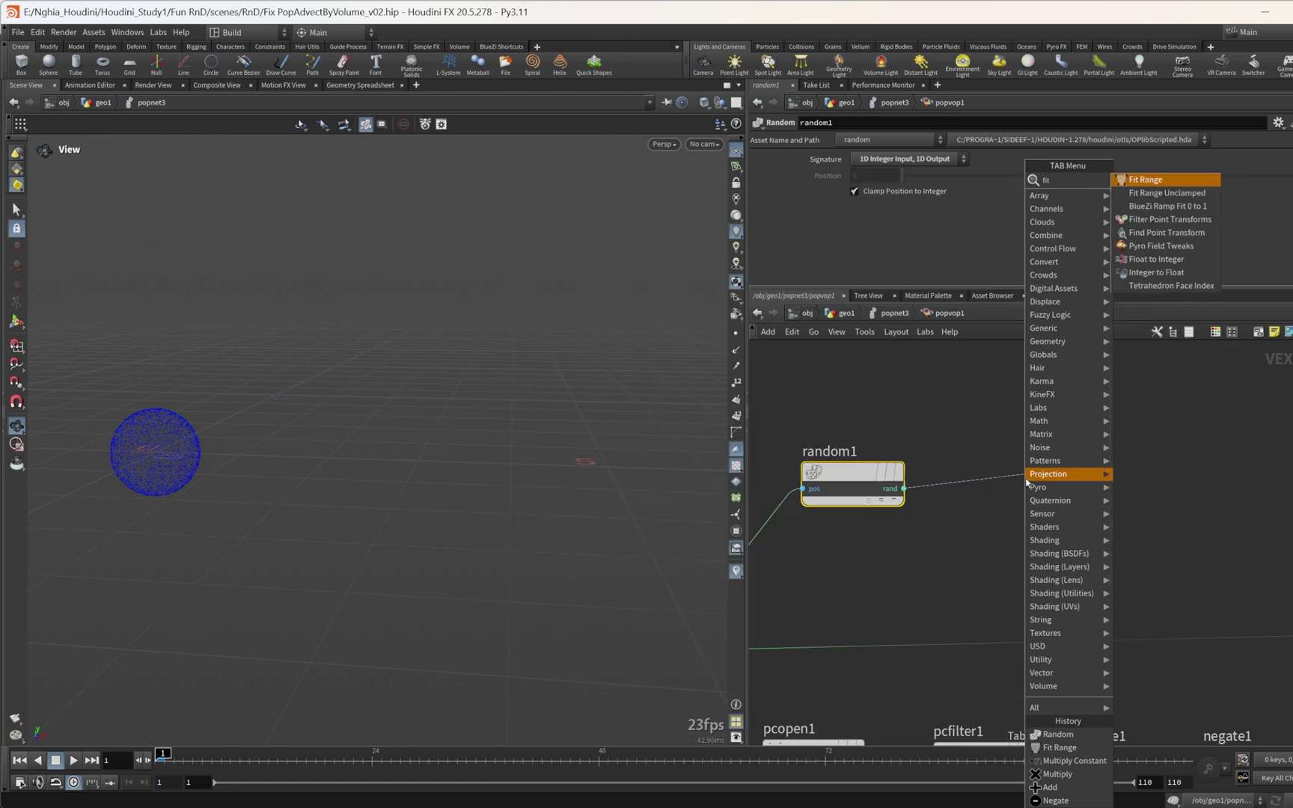
pyautogui.press('Return')
pyautogui.scroll(-3, 1068, 513)
pyautogui.moveTo(1116, 541); pyautogui.dragTo(1103, 482, button='middle')
pyautogui.scroll(2, 1155, 554)
pyautogui.moveTo(1201, 570); pyautogui.dragTo(913, 648)
pyautogui.moveTo(1109, 372); pyautogui.dragTo(1111, 419, button='middle')
pyautogui.click(991, 423)
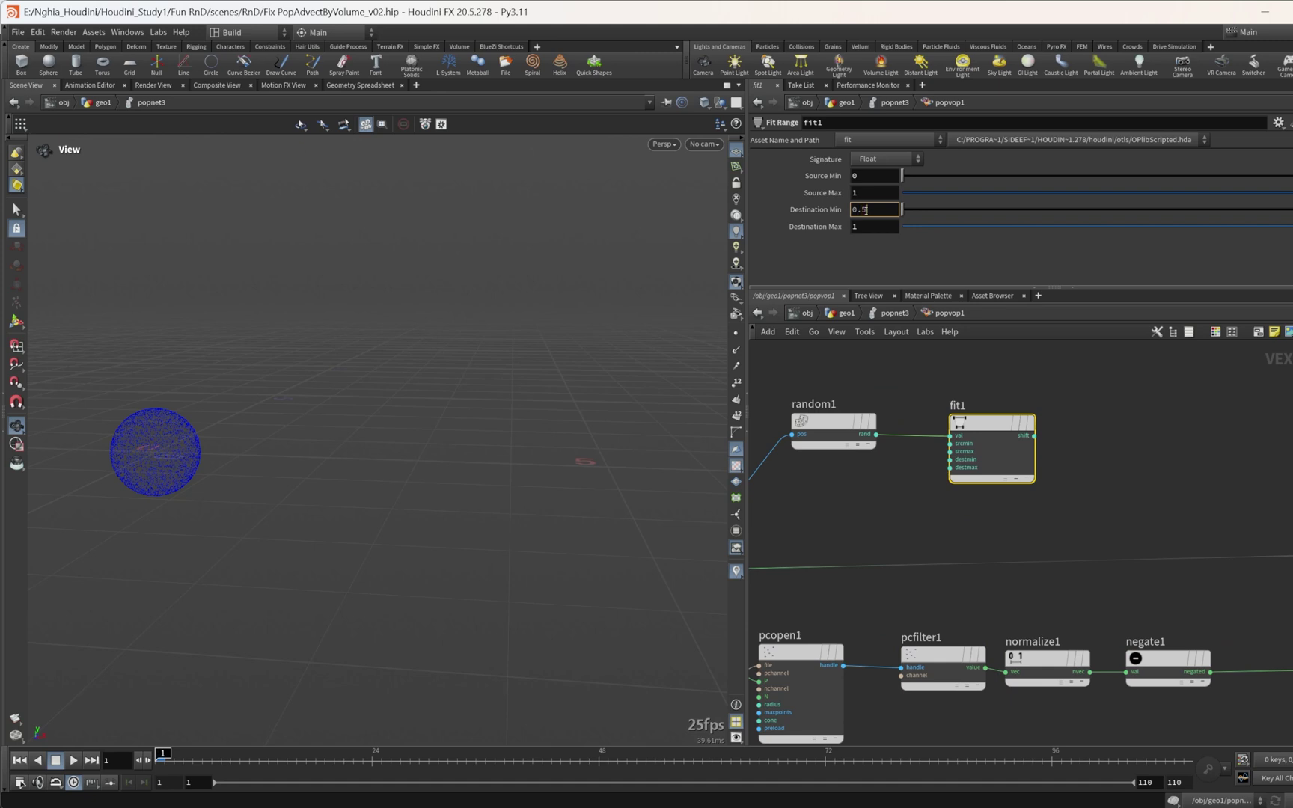
pyautogui.scroll(-3, 1213, 490)
# Step: Connect fit1's shift output to the third input of multiply1
pyautogui.scroll(2, 1186, 591)
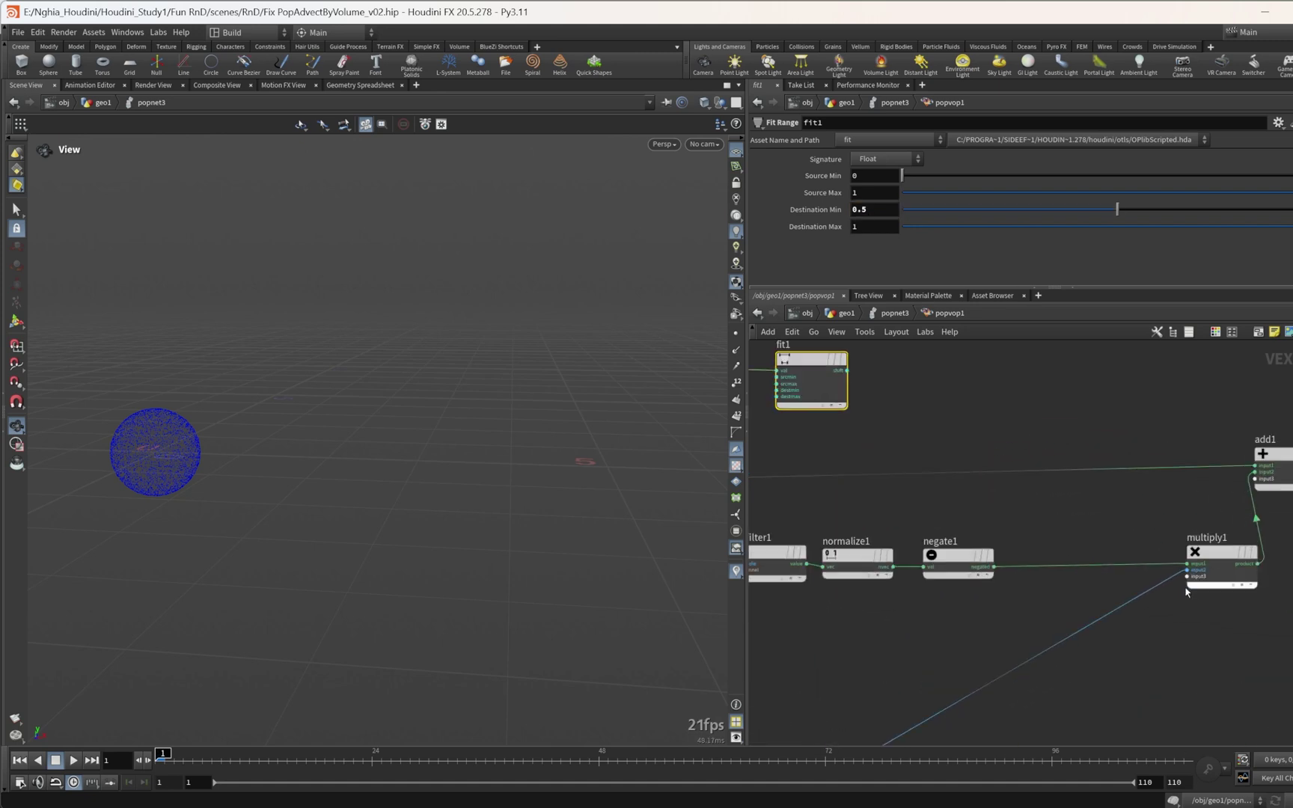
pyautogui.click(848, 370)
pyautogui.scroll(-3, 943, 386)
pyautogui.moveTo(944, 387); pyautogui.dragTo(1096, 400, button='middle')
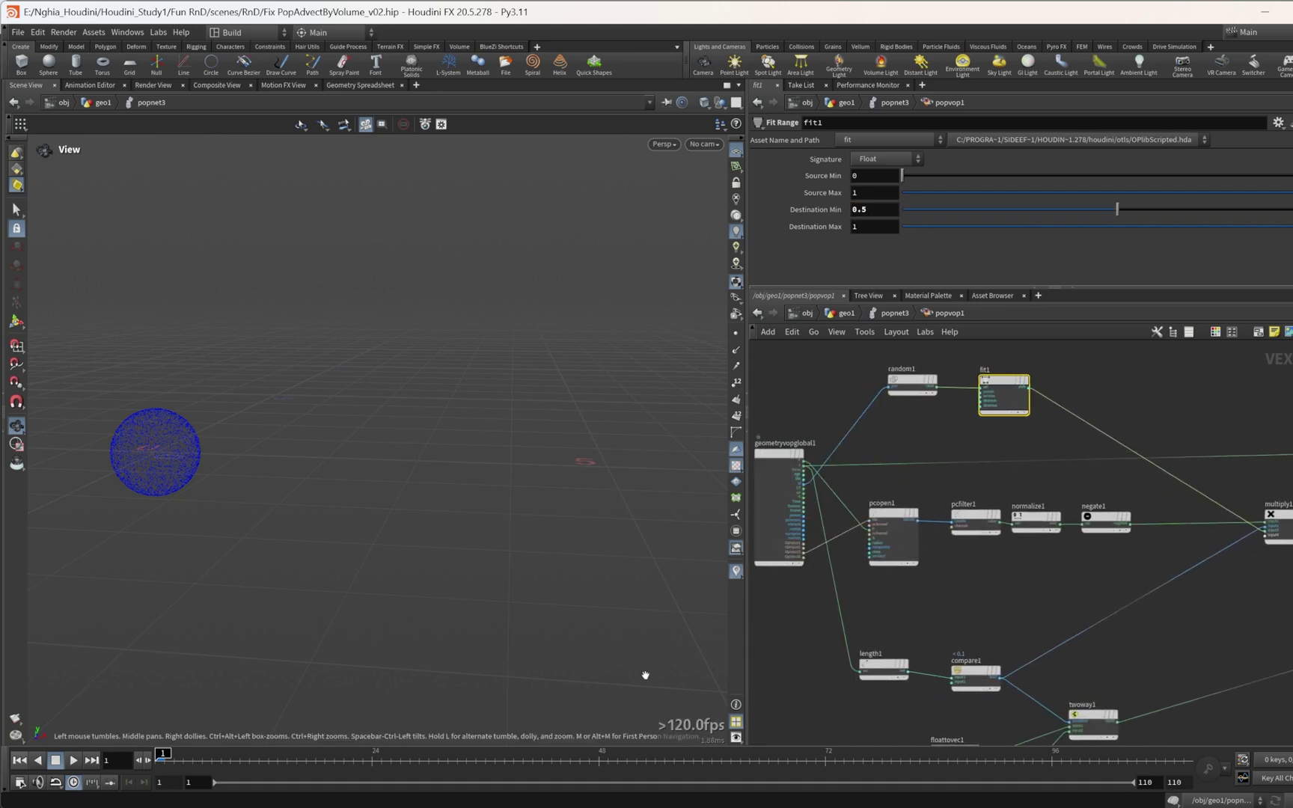
# Step: Play the simulation from frame 1 and inspect the particles at frame 28
pyautogui.click(73, 759)
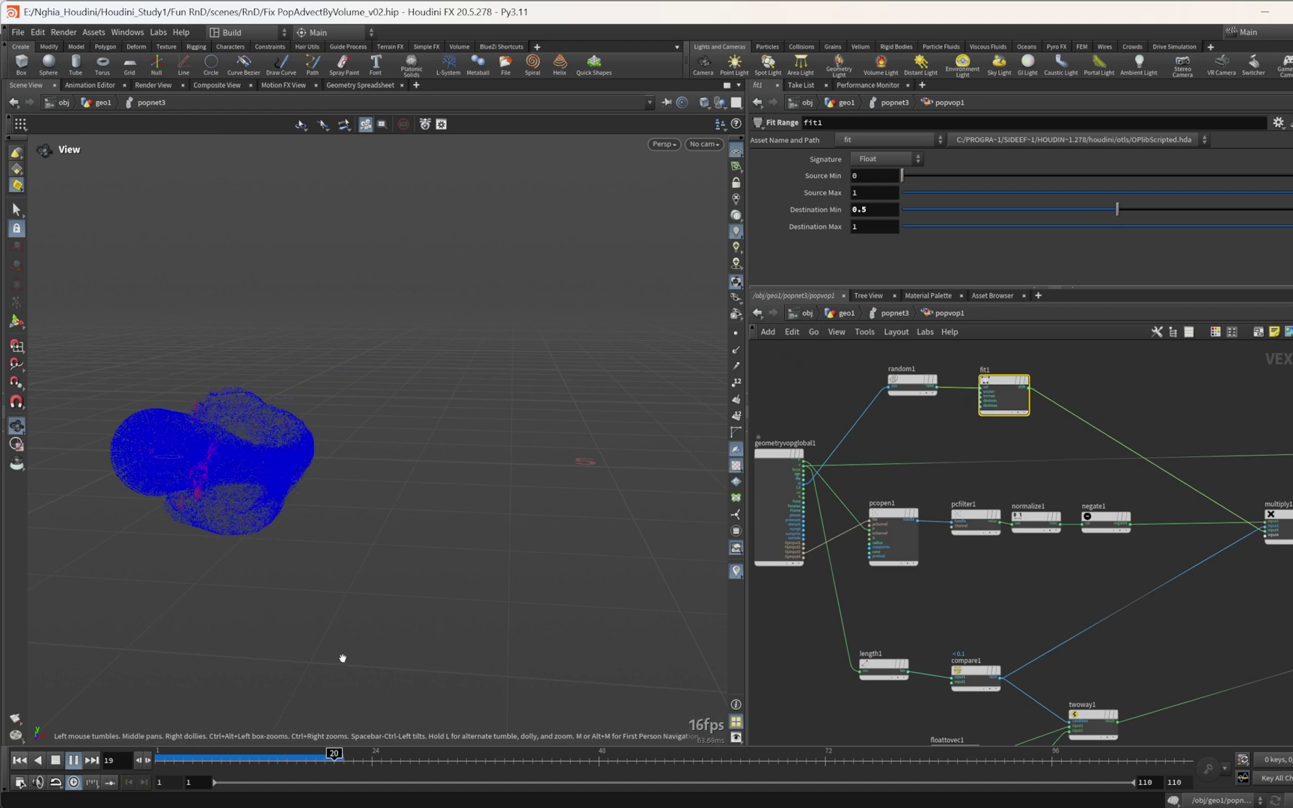
pyautogui.click(306, 756)
pyautogui.moveTo(1119, 568); pyautogui.dragTo(878, 503)
pyautogui.moveTo(962, 629); pyautogui.dragTo(1016, 588, button='middle')
pyautogui.moveTo(413, 758)
pyautogui.mouseDown()
pyautogui.moveTo(324, 756)
pyautogui.moveTo(409, 754)
pyautogui.mouseUp()
pyautogui.scroll(3, 977, 621)
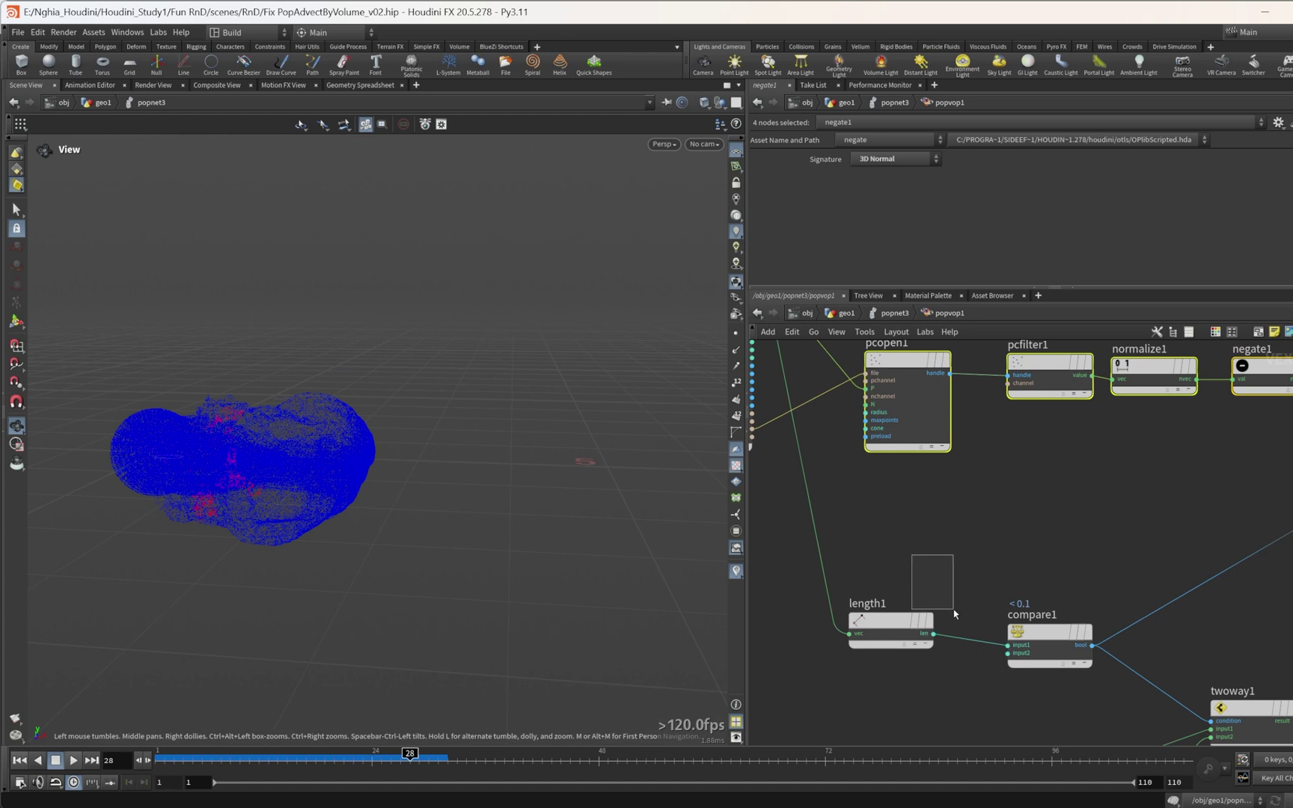
# Step: Remove the wire from compare1's bool output to multiply1
pyautogui.moveTo(1052, 662); pyautogui.dragTo(1055, 663)
pyautogui.scroll(-1, 973, 574)
pyautogui.moveTo(971, 576)
pyautogui.mouseDown(button='middle')
pyautogui.moveTo(976, 557)
pyautogui.moveTo(962, 583)
pyautogui.mouseUp(button='middle')
pyautogui.click(1009, 542)
pyautogui.scroll(-1, 1030, 575)
pyautogui.moveTo(967, 606); pyautogui.dragTo(973, 617)
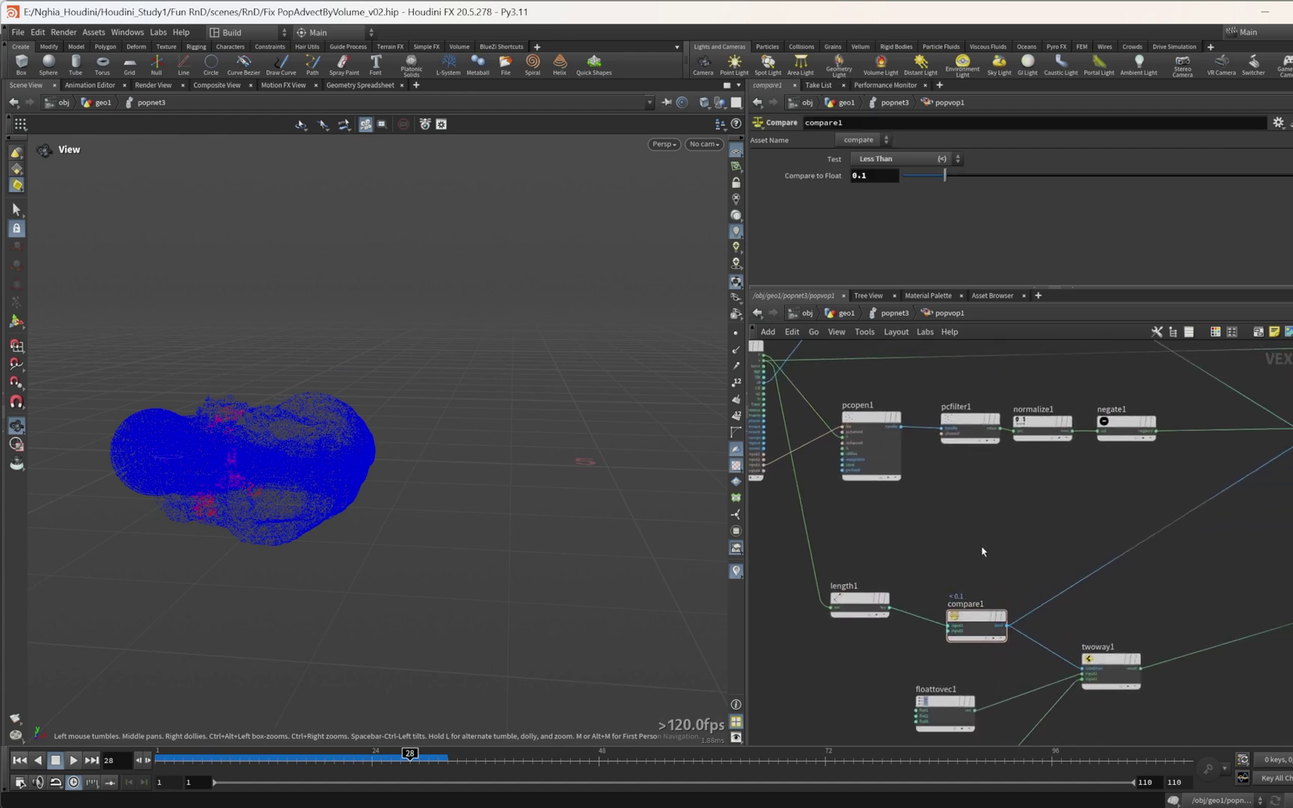
pyautogui.moveTo(1010, 600); pyautogui.dragTo(963, 605, button='middle')
pyautogui.scroll(1, 922, 591)
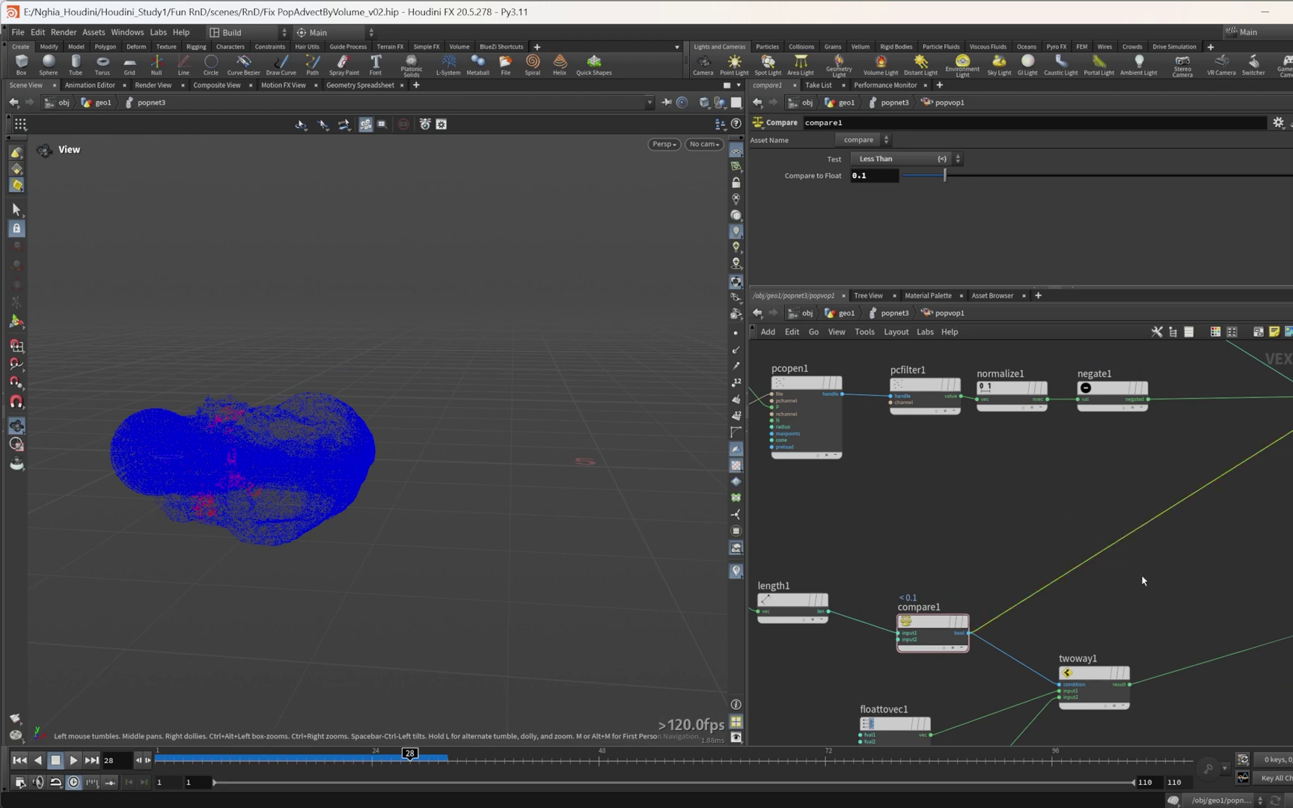
pyautogui.press('Delete')
pyautogui.moveTo(981, 548); pyautogui.dragTo(1028, 559, button='middle')
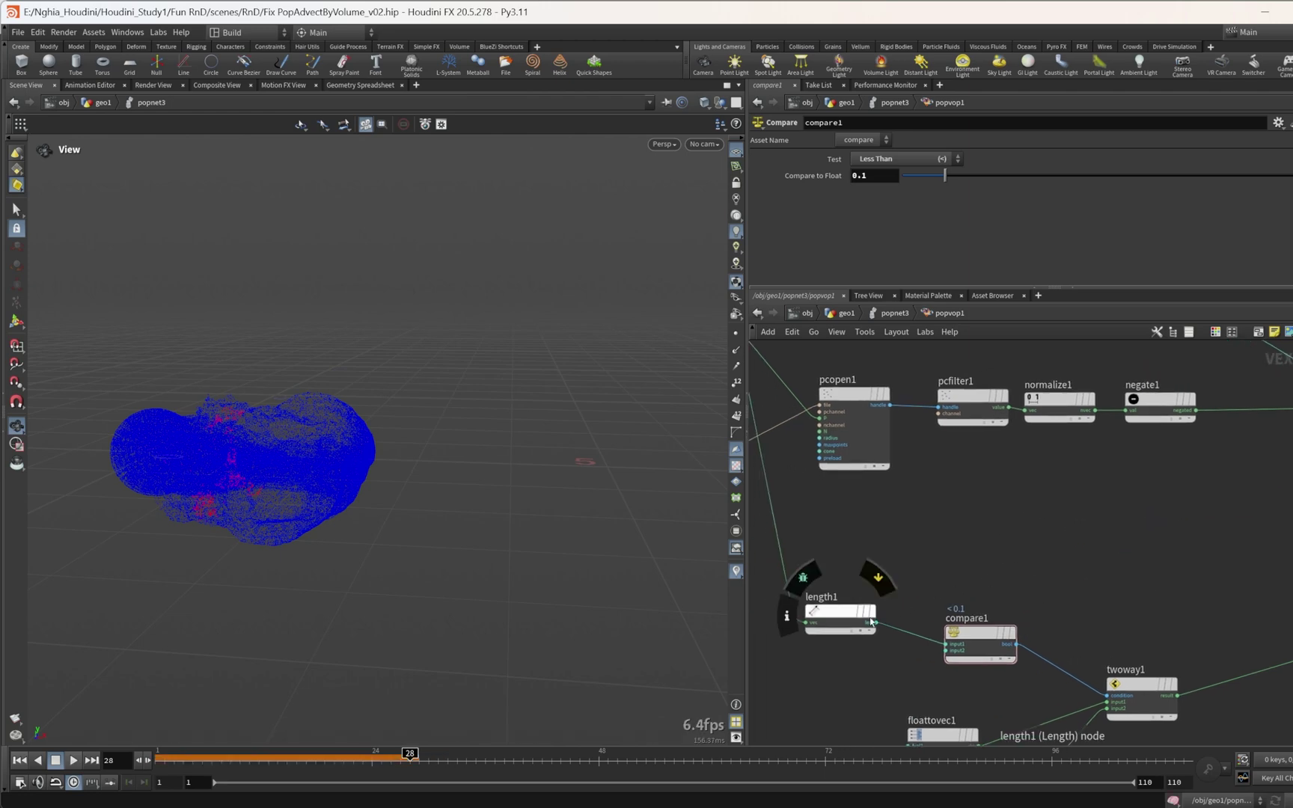
# Step: Add a Fit Range node fed by length1's output and set Source Max to 0.5, Destination Min to 1 and Destination Max to 0
pyautogui.click(877, 621)
pyautogui.click(938, 565)
pyautogui.write('fit')
pyautogui.press('Return')
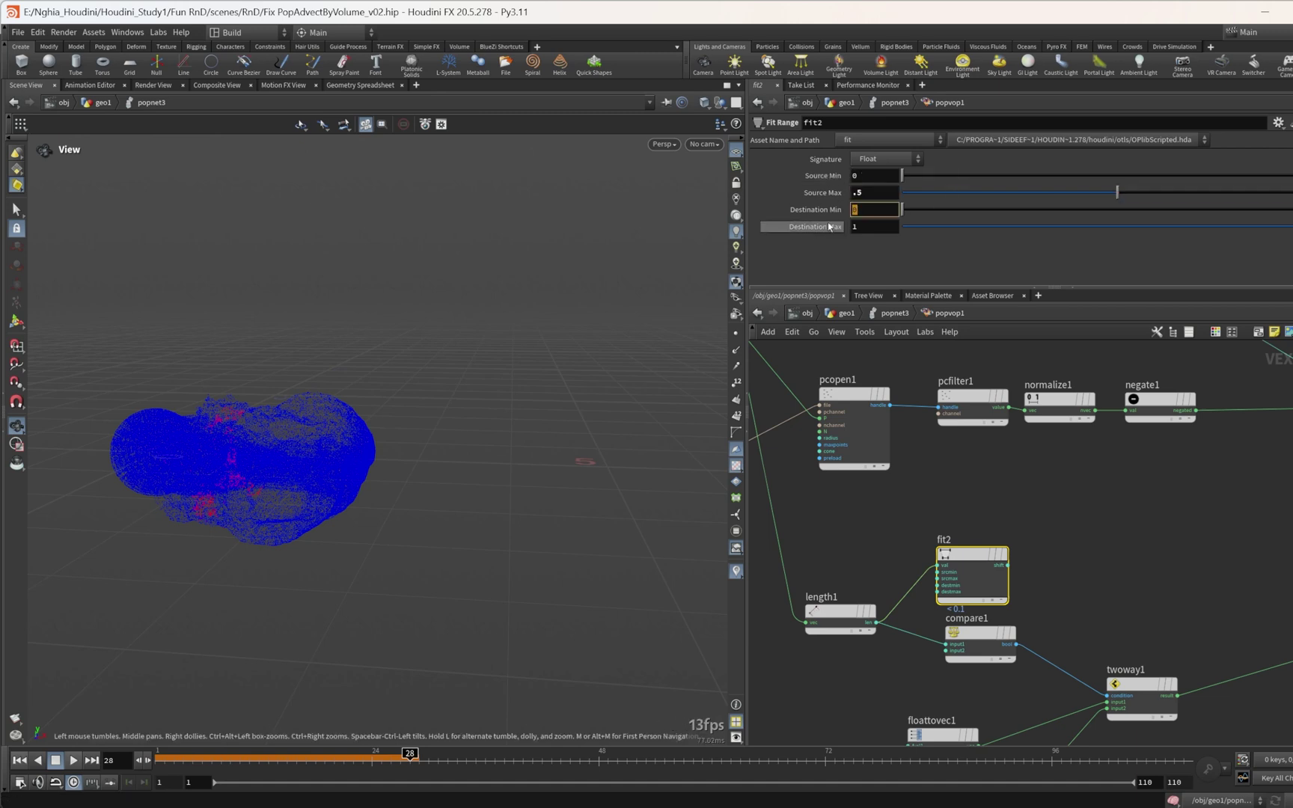
pyautogui.press('Tab')
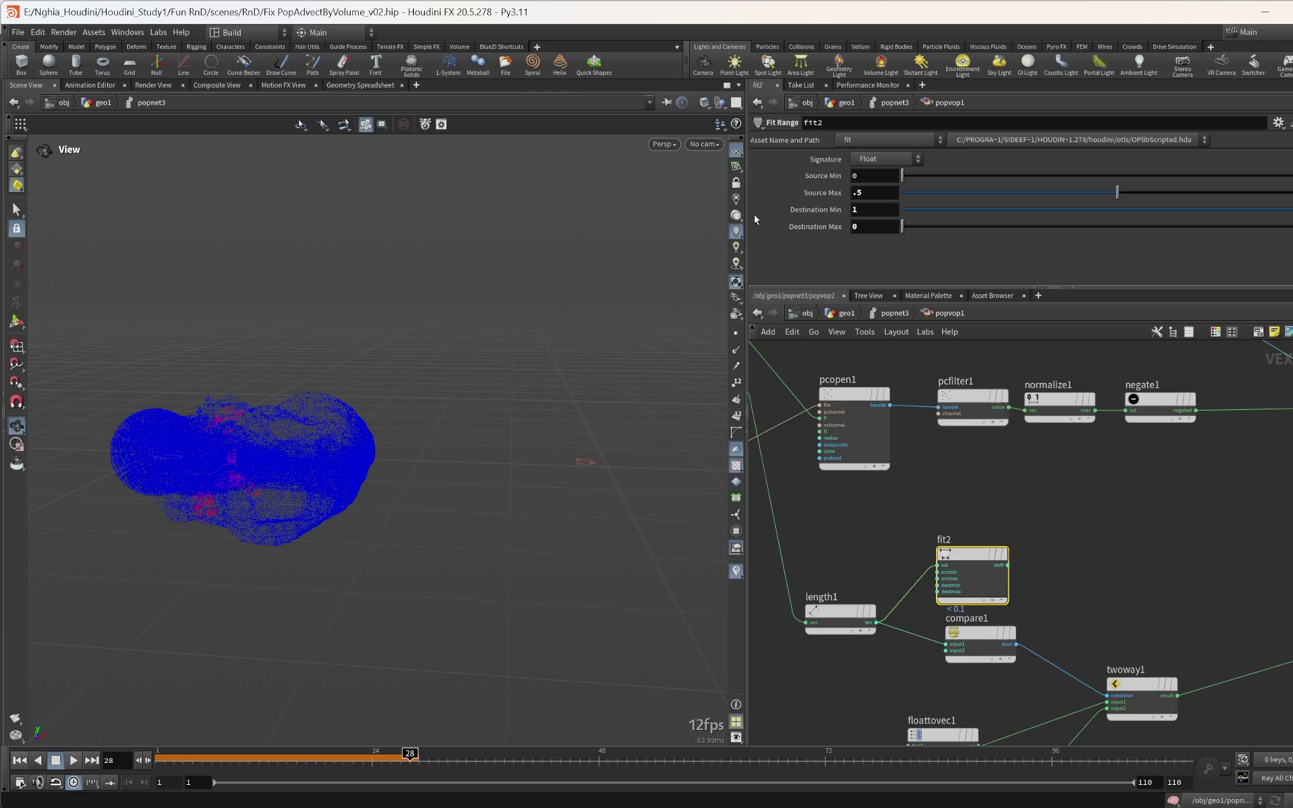
# Step: Connect fit2's shift output to the third input of multiply1
pyautogui.moveTo(1002, 488); pyautogui.dragTo(1077, 495, button='middle')
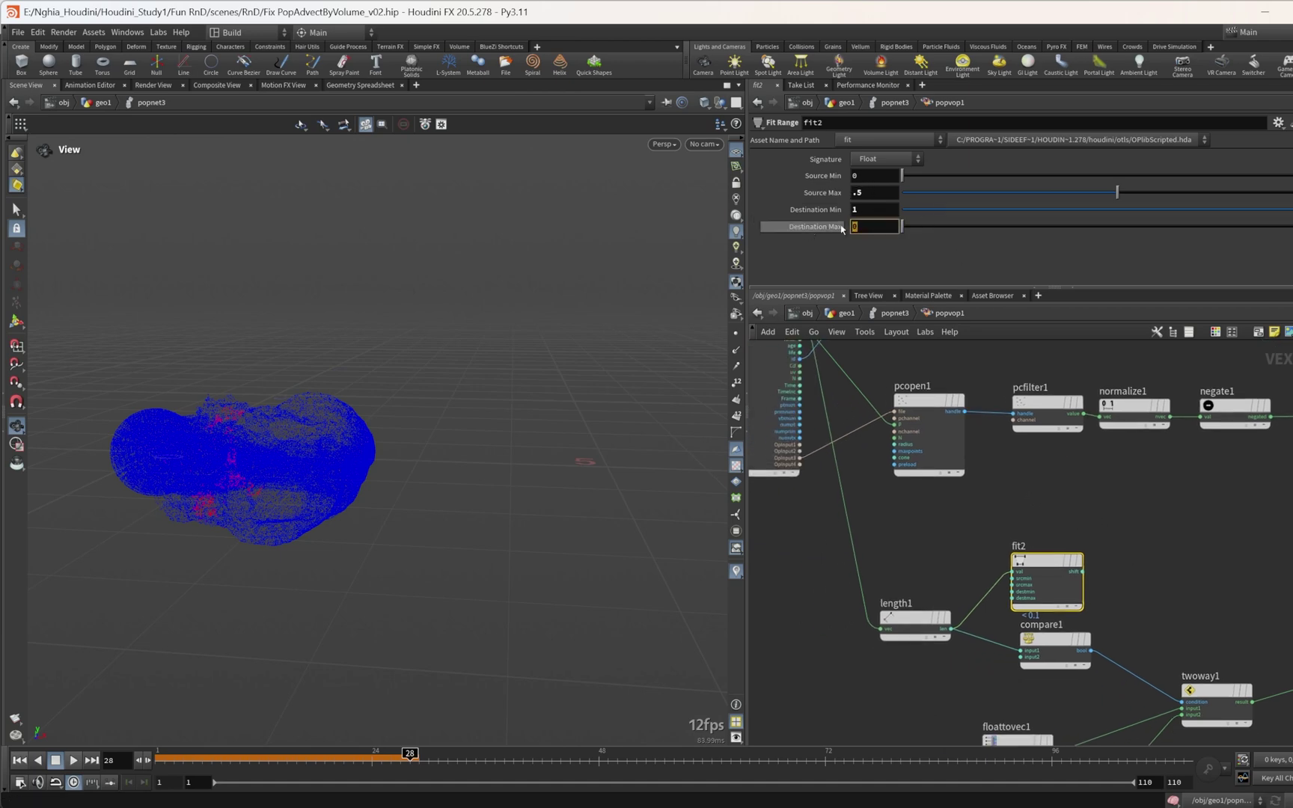
pyautogui.scroll(-3, 1143, 634)
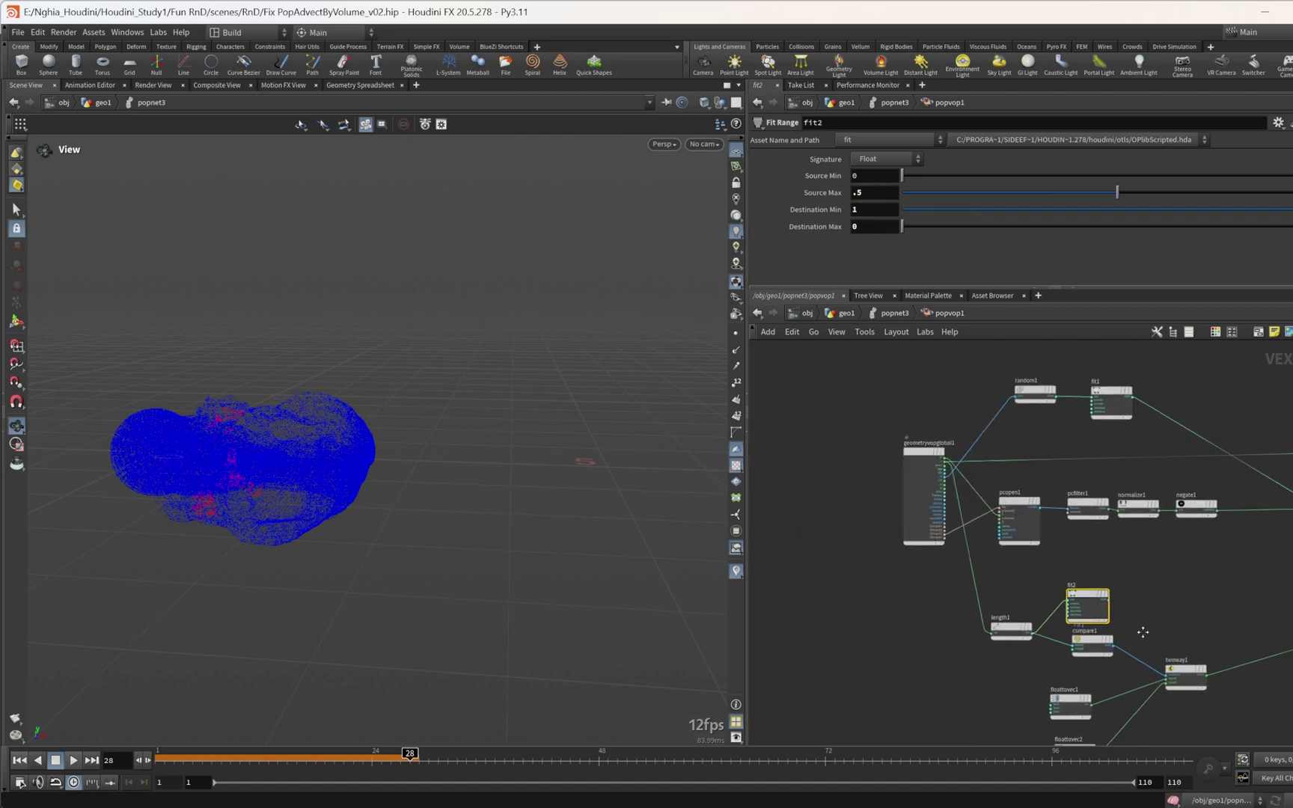
pyautogui.moveTo(1143, 634); pyautogui.dragTo(1009, 602, button='middle')
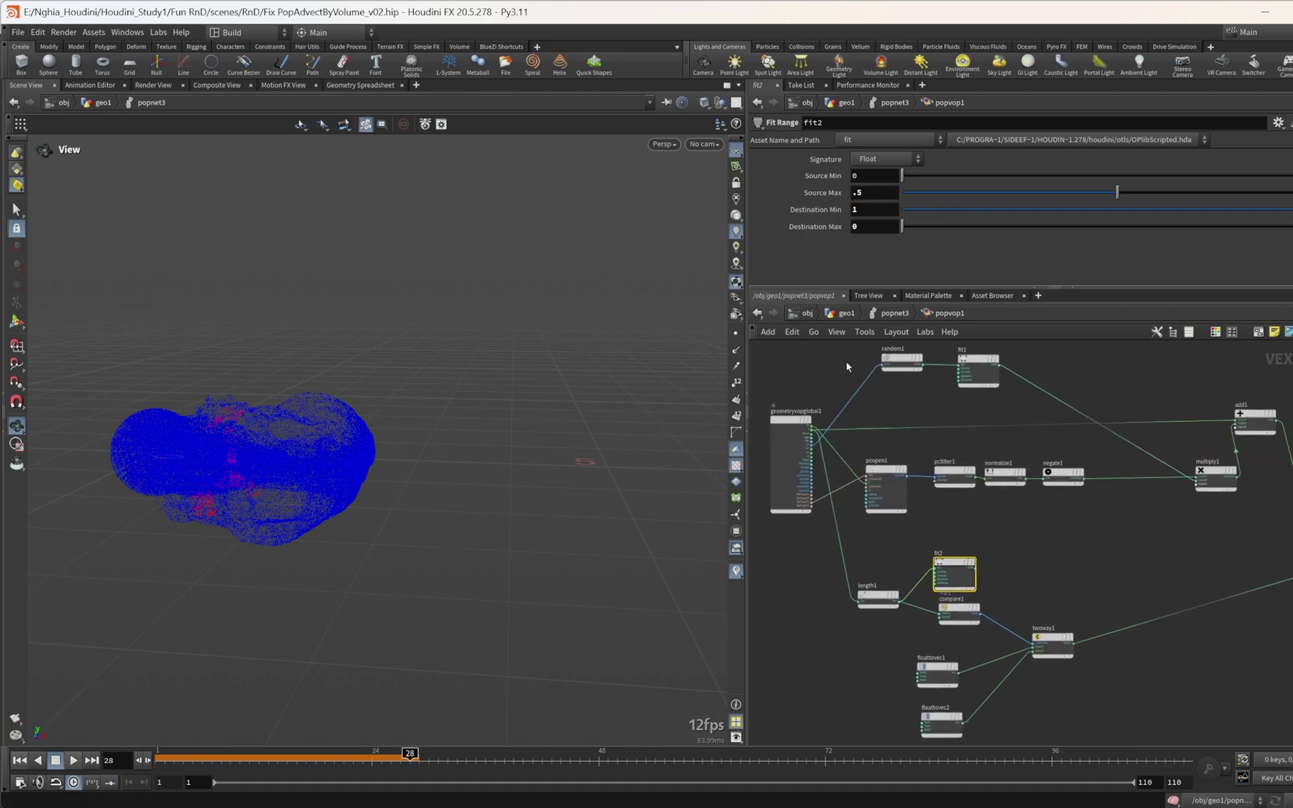
pyautogui.scroll(2, 973, 573)
pyautogui.click(976, 570)
pyautogui.moveTo(1268, 485); pyautogui.dragTo(1149, 505, button='middle')
pyautogui.scroll(1, 1172, 477)
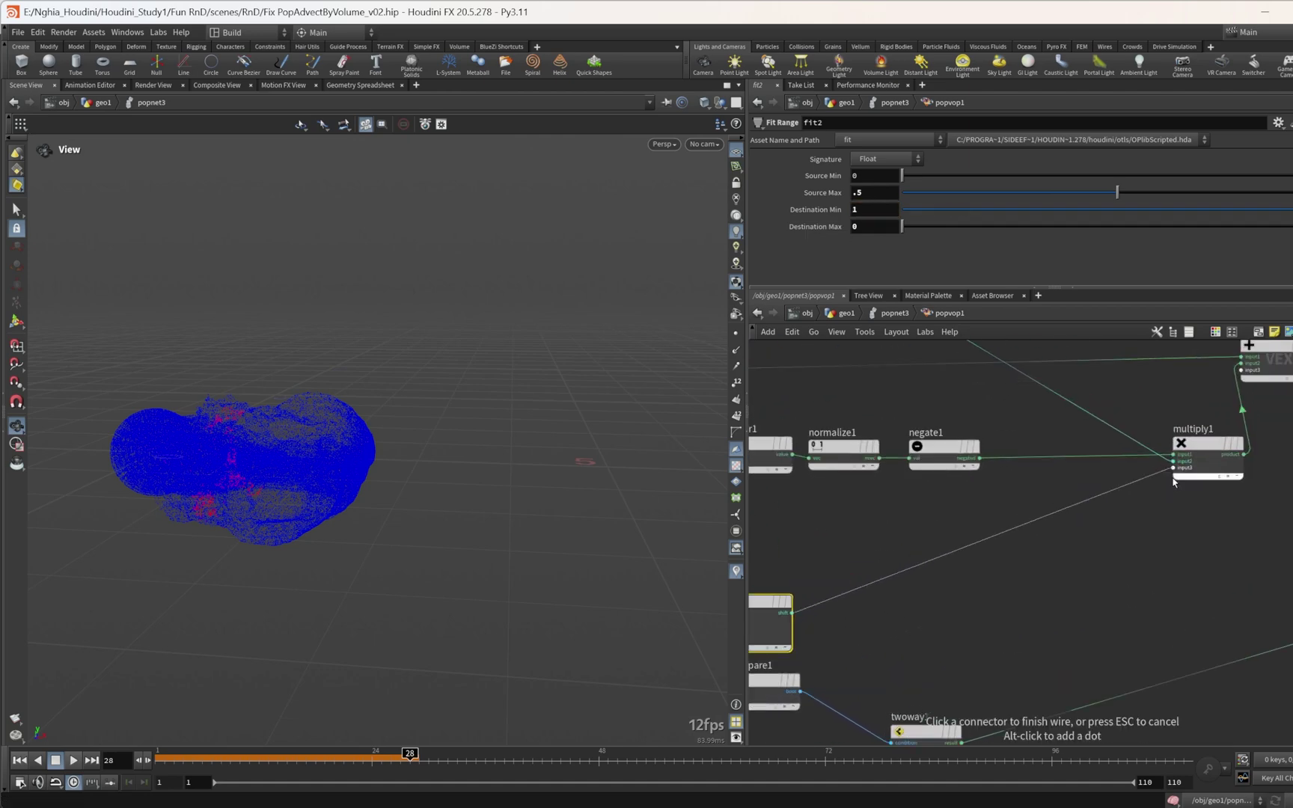
pyautogui.click(1172, 476)
# Step: Play the particles from color4 at the geo1 level, and return to frame 1
pyautogui.scroll(-3, 1139, 593)
pyautogui.moveTo(1139, 593); pyautogui.dragTo(1037, 529, button='middle')
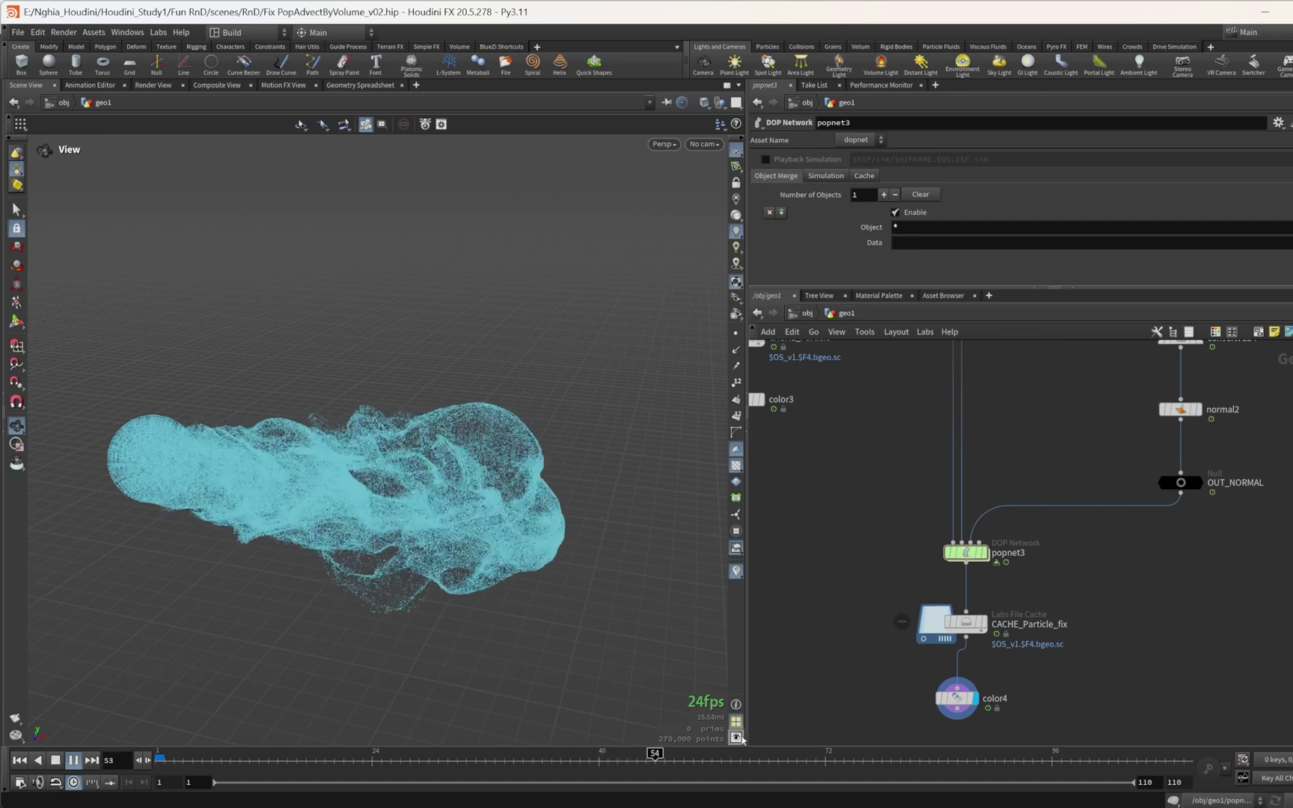
pyautogui.click(73, 760)
pyautogui.scroll(3, 978, 543)
pyautogui.hotkey('ctrl', 'Up')
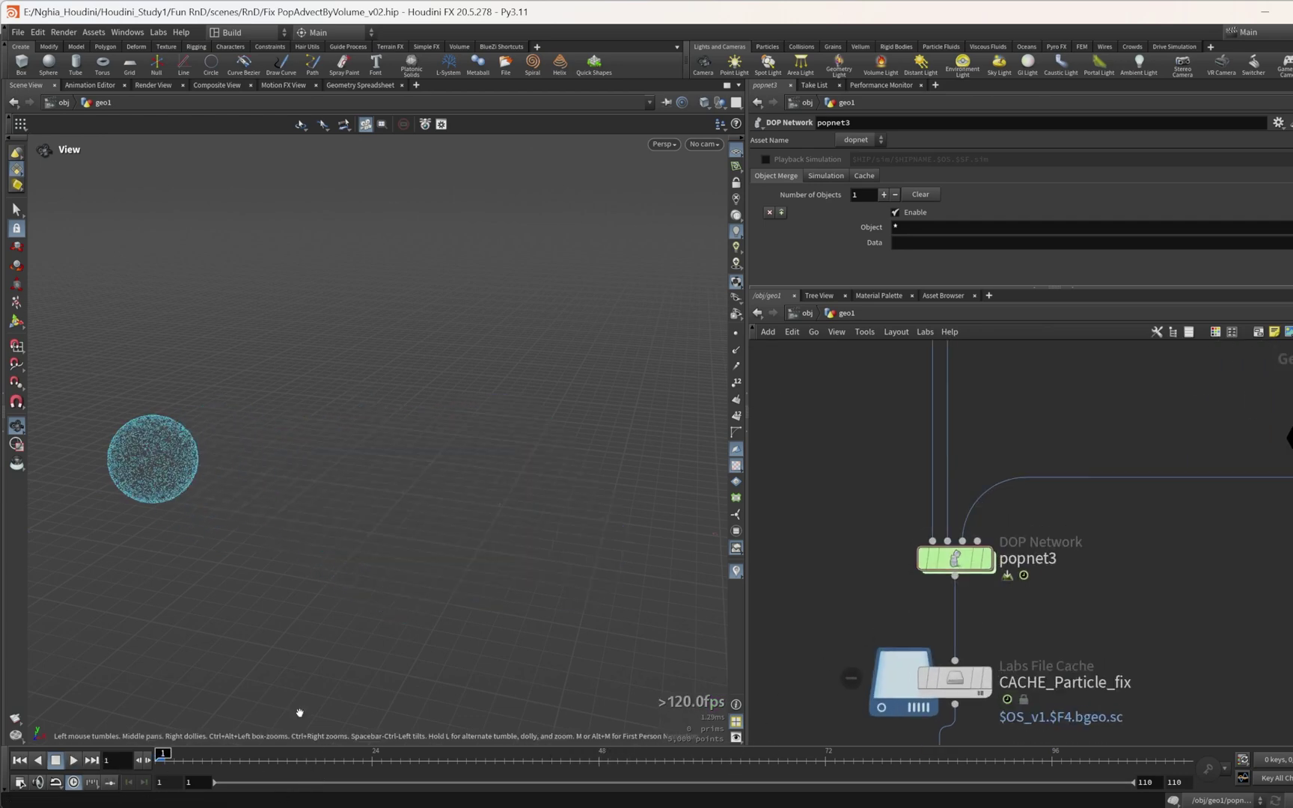
# Step: Insert a Multiply Constant node between negate1 and multiply1 inside popnet3's popvop1
pyautogui.doubleClick(950, 560)
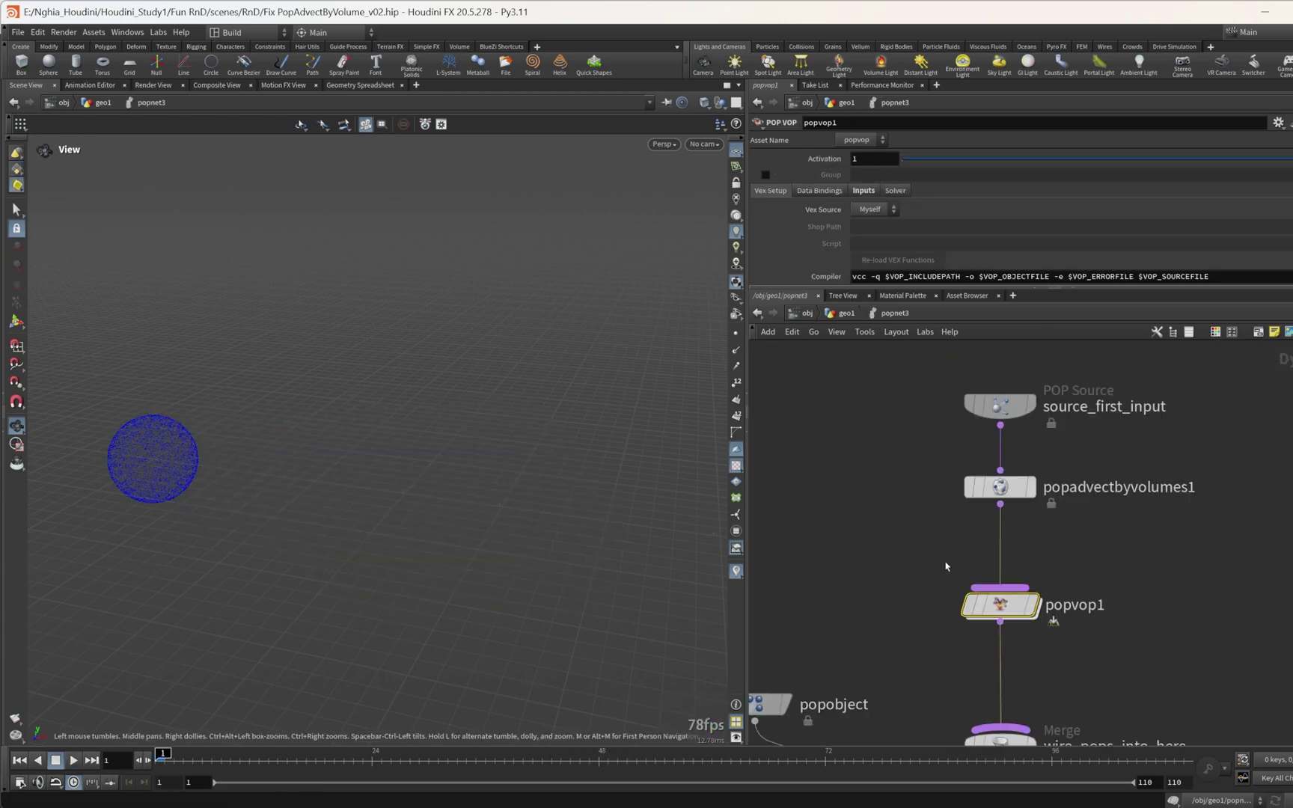
pyautogui.doubleClick(1015, 599)
pyautogui.moveTo(901, 536); pyautogui.dragTo(1214, 609)
pyautogui.scroll(-2, 1189, 607)
pyautogui.moveTo(1164, 604); pyautogui.dragTo(1075, 592, button='middle')
pyautogui.scroll(3, 1074, 576)
pyautogui.click(1090, 574)
pyautogui.press('Tab')
pyautogui.write('mult')
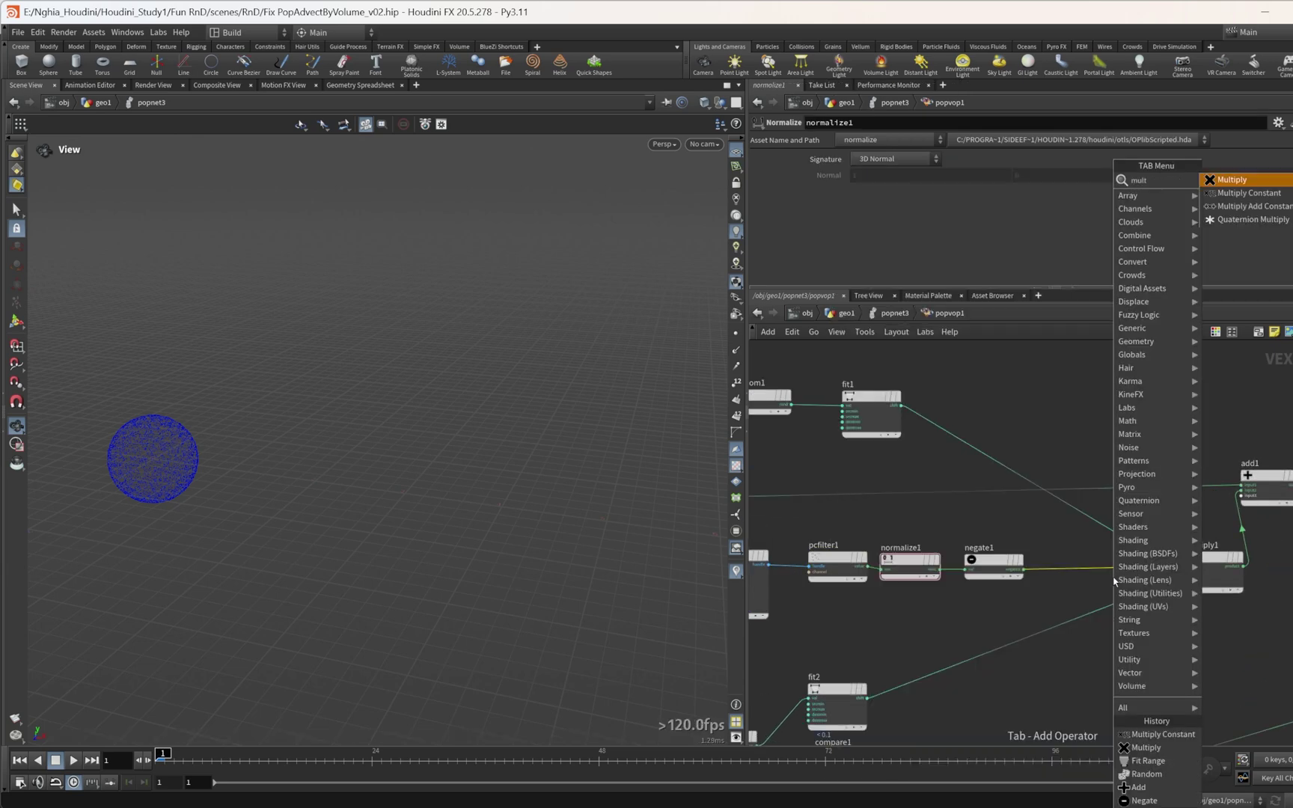
pyautogui.press('Down')
pyautogui.press('Return')
pyautogui.click(1106, 580)
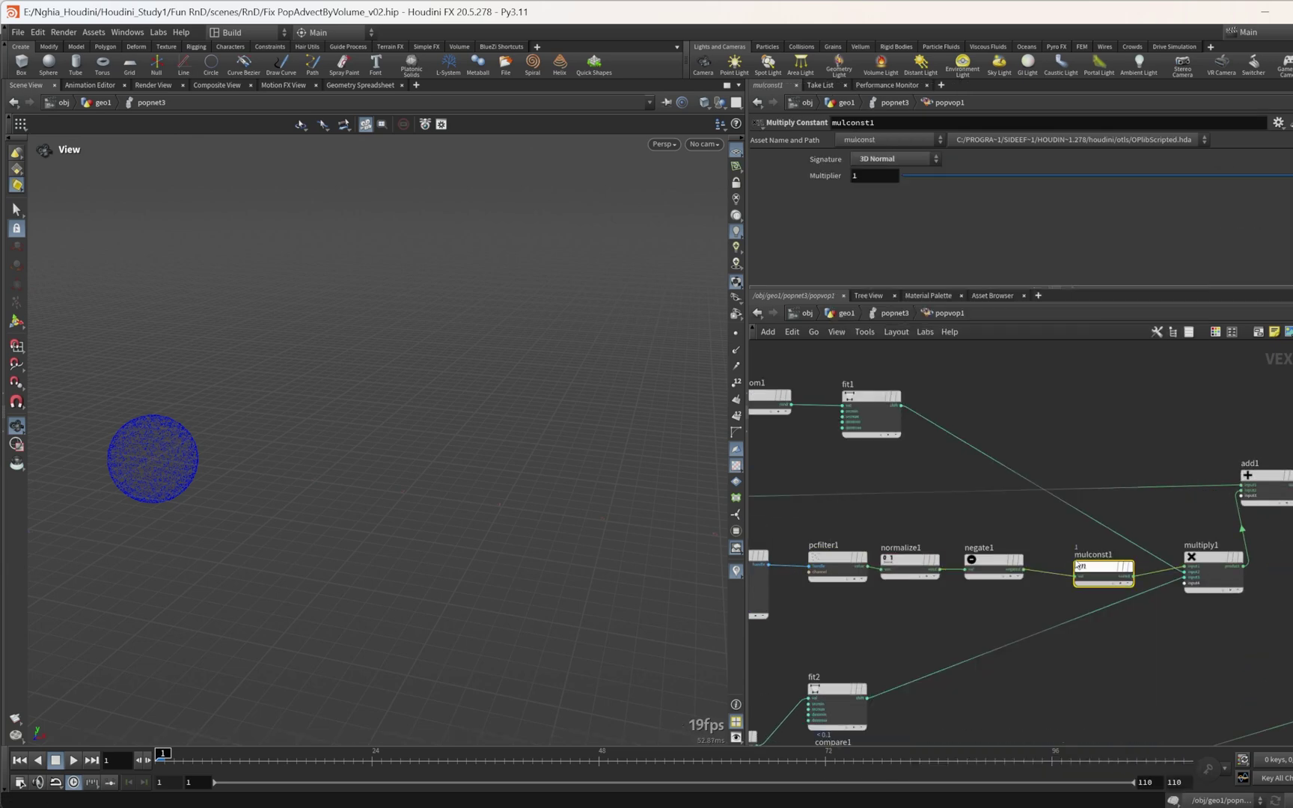
# Step: Set mulconst1's Multiplier to 2, play the simulation and inspect the particles at frame 50
pyautogui.scroll(1, 1097, 606)
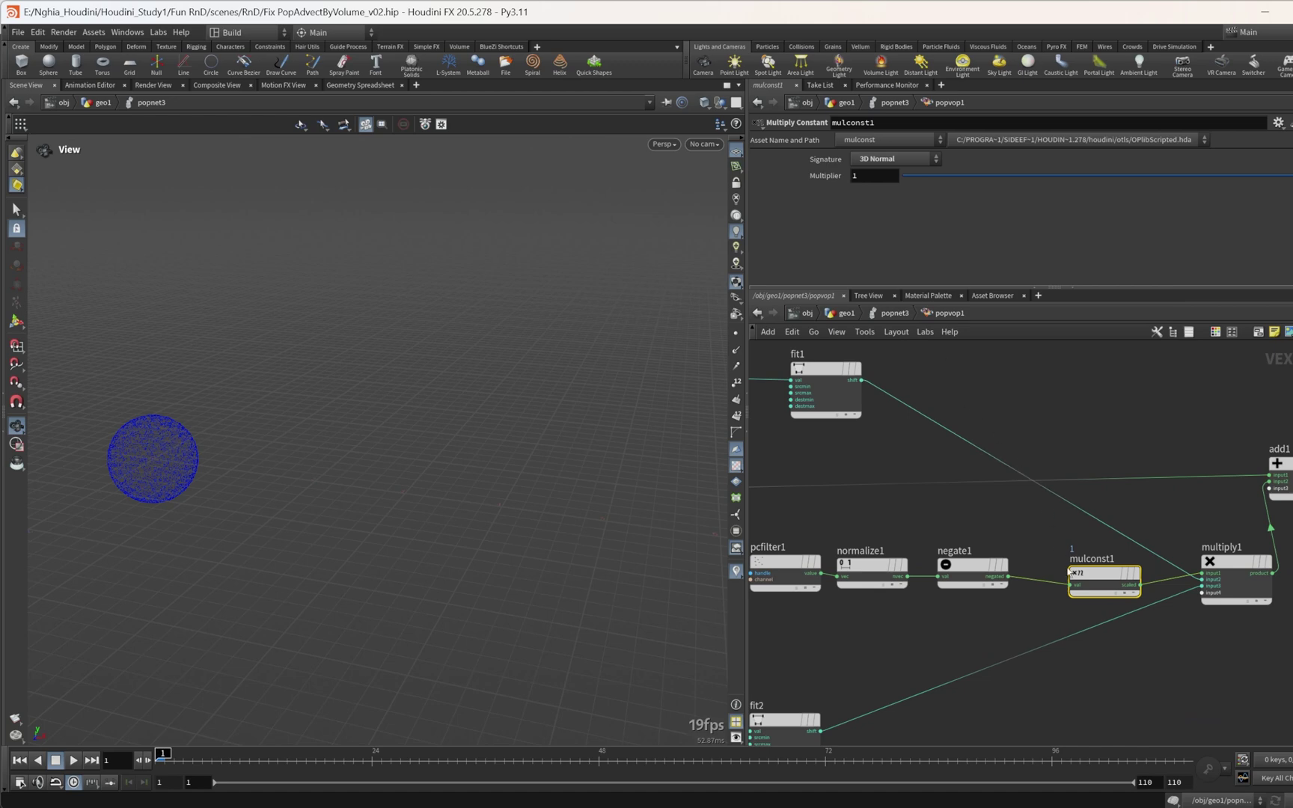
pyautogui.moveTo(1094, 578); pyautogui.dragTo(1065, 576)
pyautogui.write('2')
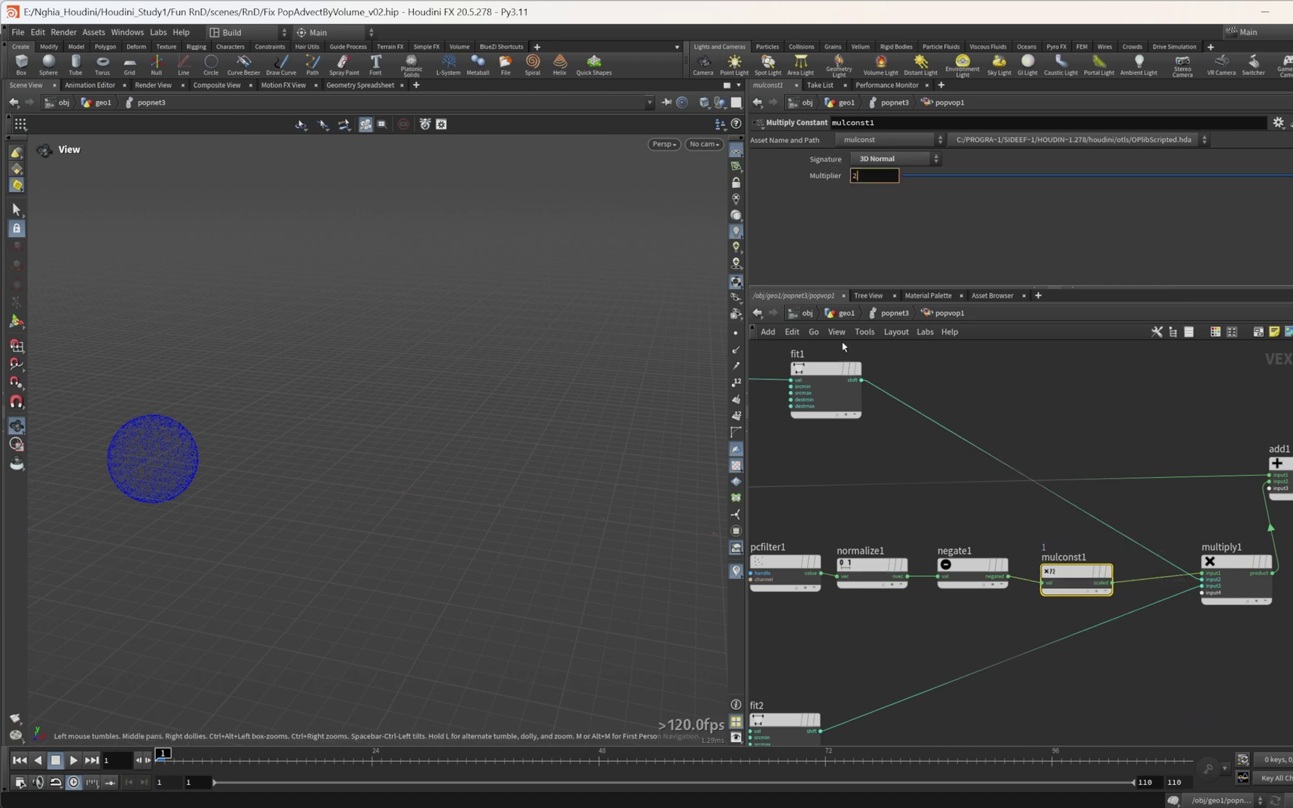
pyautogui.scroll(3, 1047, 526)
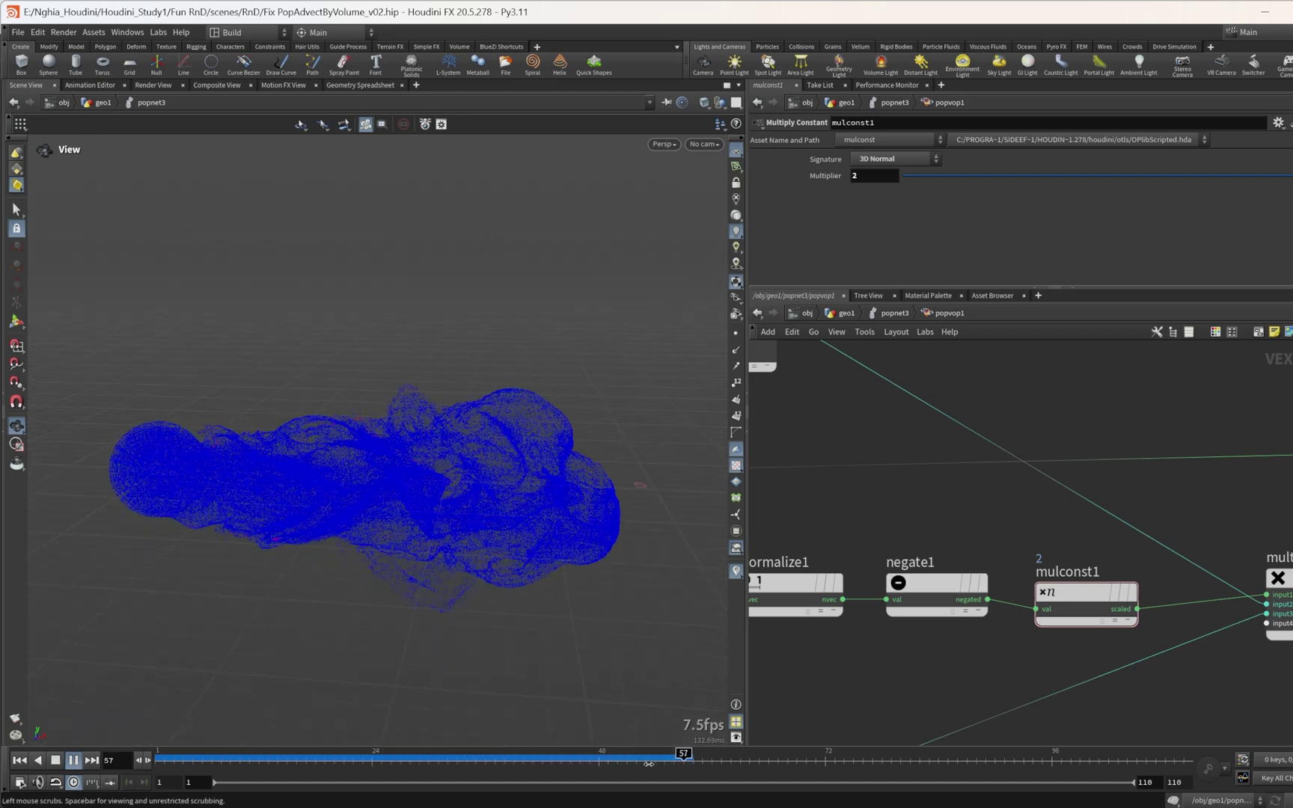
pyautogui.moveTo(687, 762); pyautogui.dragTo(624, 773)
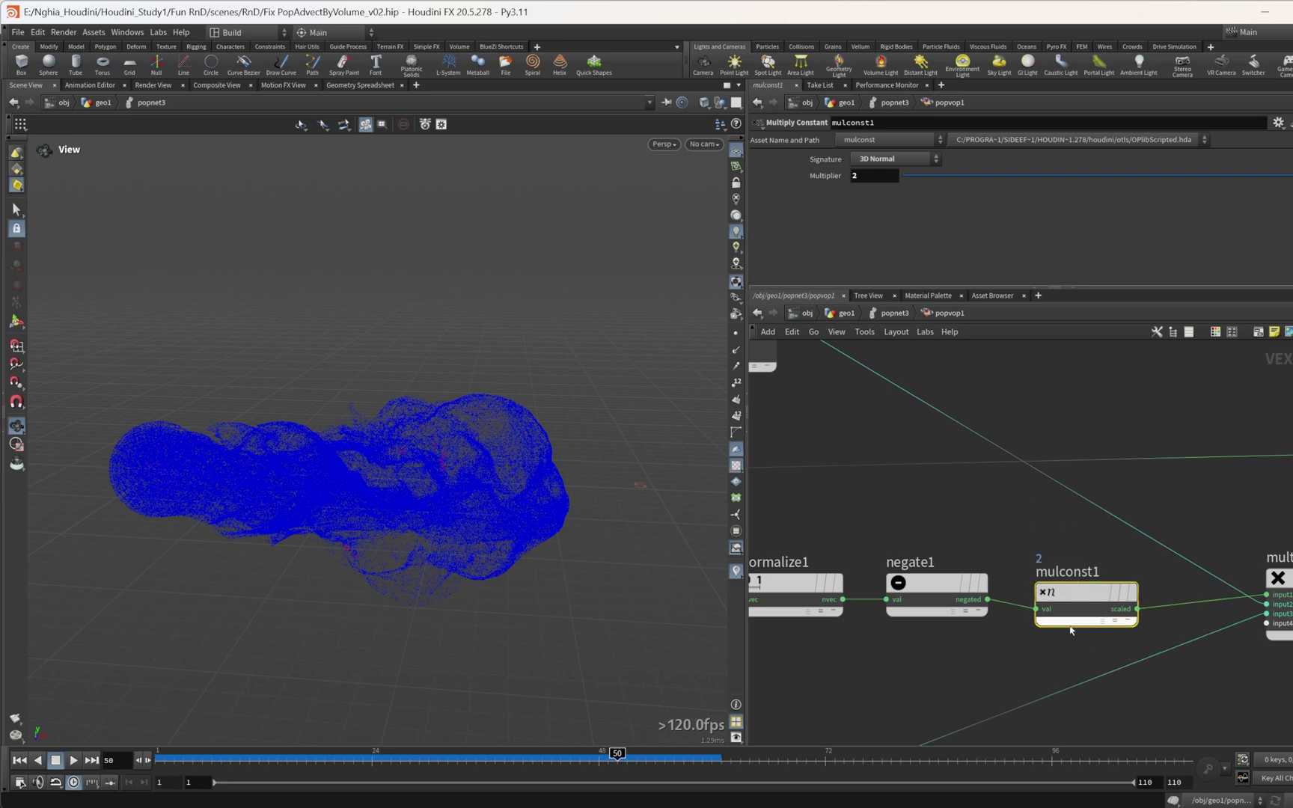
# Step: Return to frame 1 and delete the mulconst1 node
pyautogui.hotkey('ctrl', 'Up')
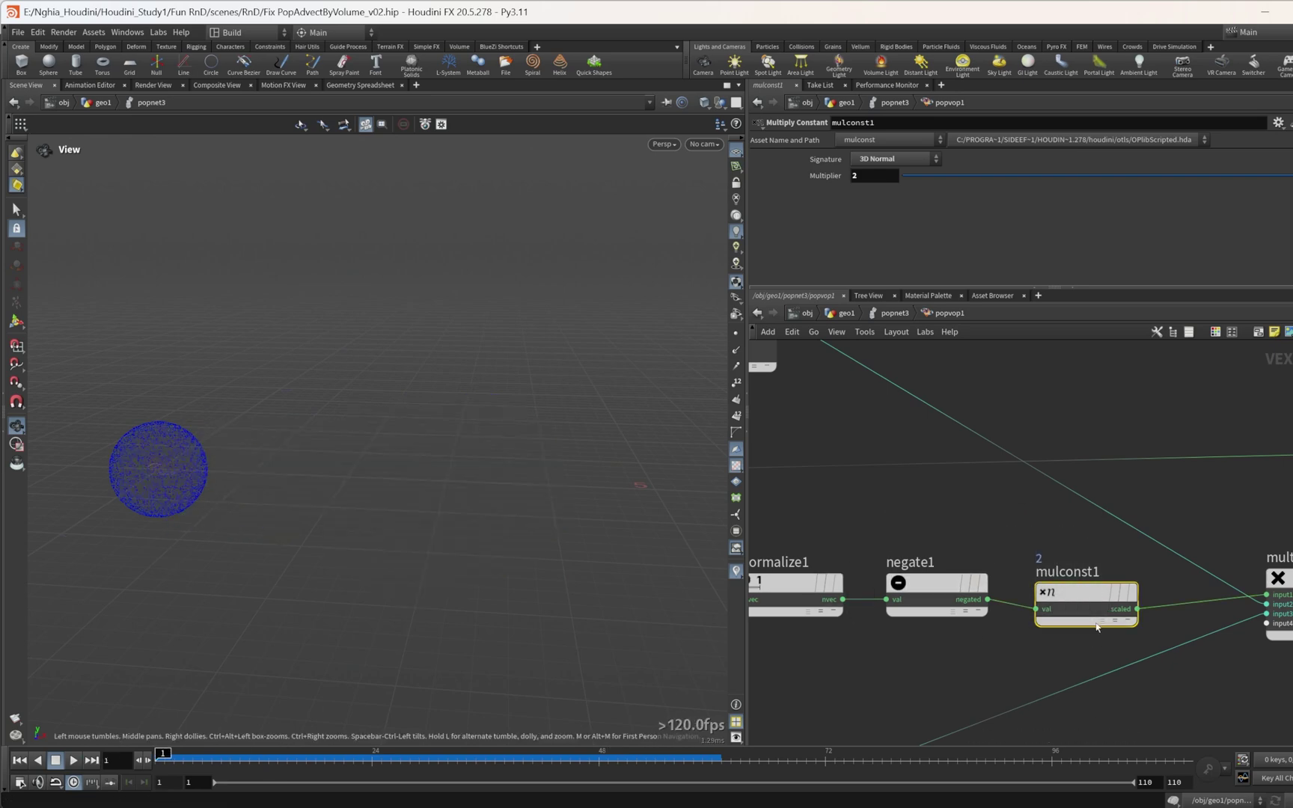
pyautogui.press('Delete')
# Step: Go back up to geo1 and set convertvdb3's Fog Isovalue to 0.9
pyautogui.click(883, 316)
pyautogui.scroll(-5, 1140, 543)
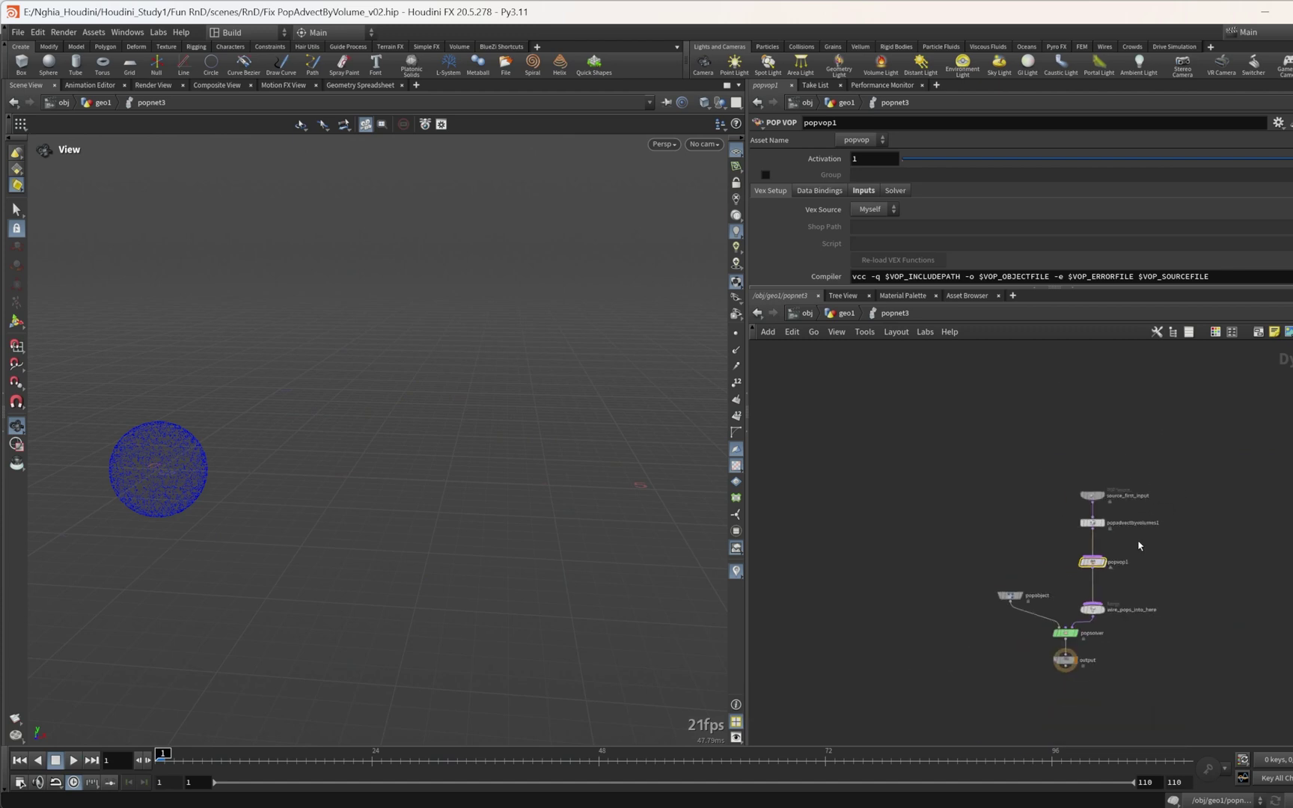
pyautogui.moveTo(1140, 542); pyautogui.dragTo(1055, 490, button='middle')
pyautogui.click(833, 317)
pyautogui.scroll(-3, 1108, 479)
pyautogui.moveTo(1167, 478); pyautogui.dragTo(1054, 567, button='middle')
pyautogui.scroll(-2, 1054, 566)
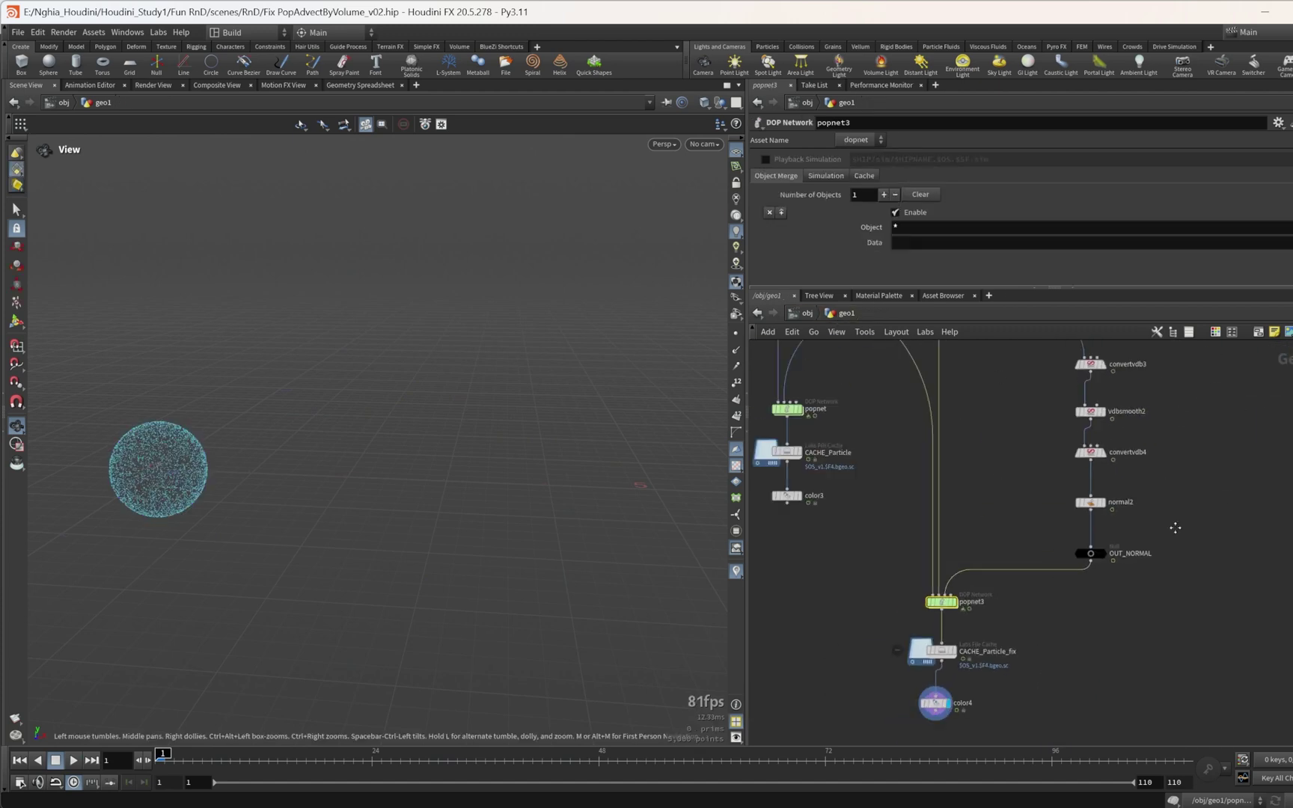
pyautogui.moveTo(1161, 365); pyautogui.dragTo(1174, 447, button='middle')
pyautogui.scroll(2, 1175, 447)
pyautogui.click(1074, 446)
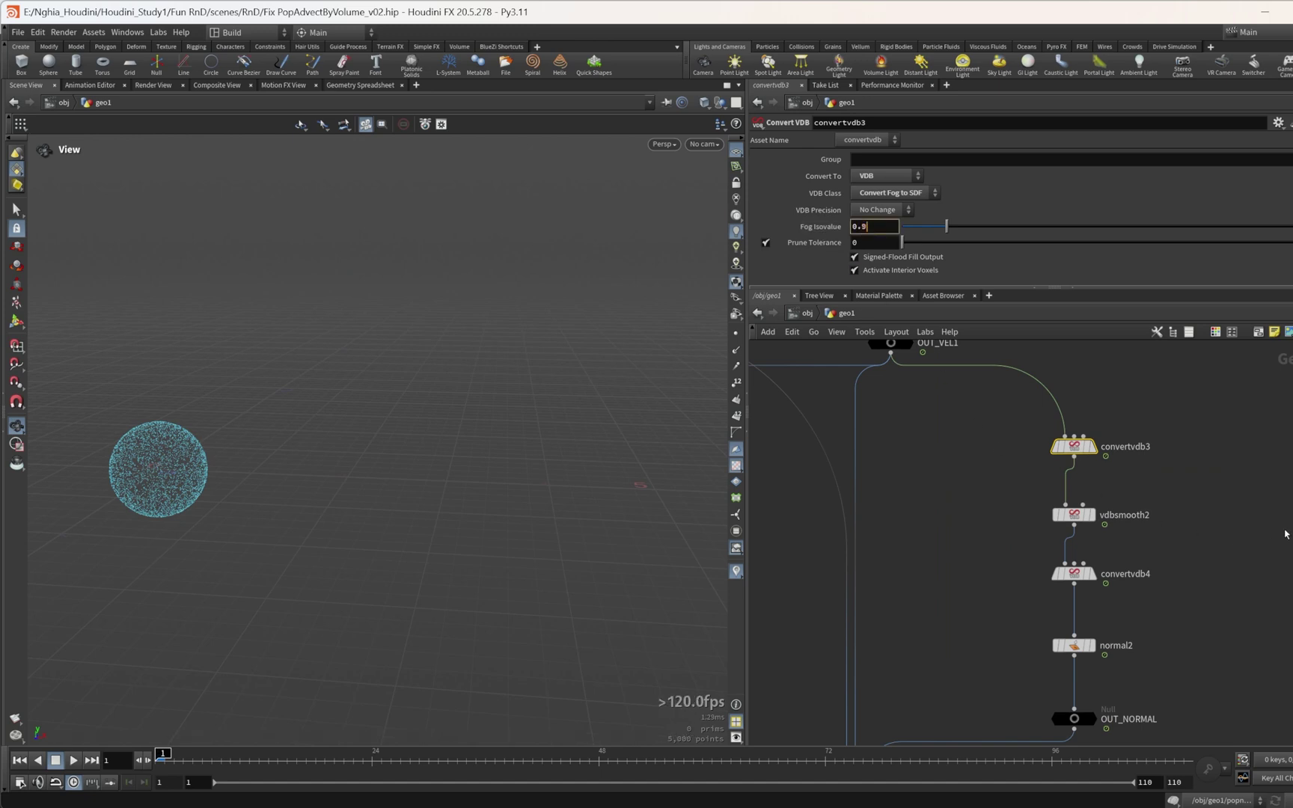
pyautogui.scroll(3, 1111, 506)
# Step: Bypass vdbsmooth2, display normal2's mesh and play the animation up to frame 78
pyautogui.moveTo(1048, 524)
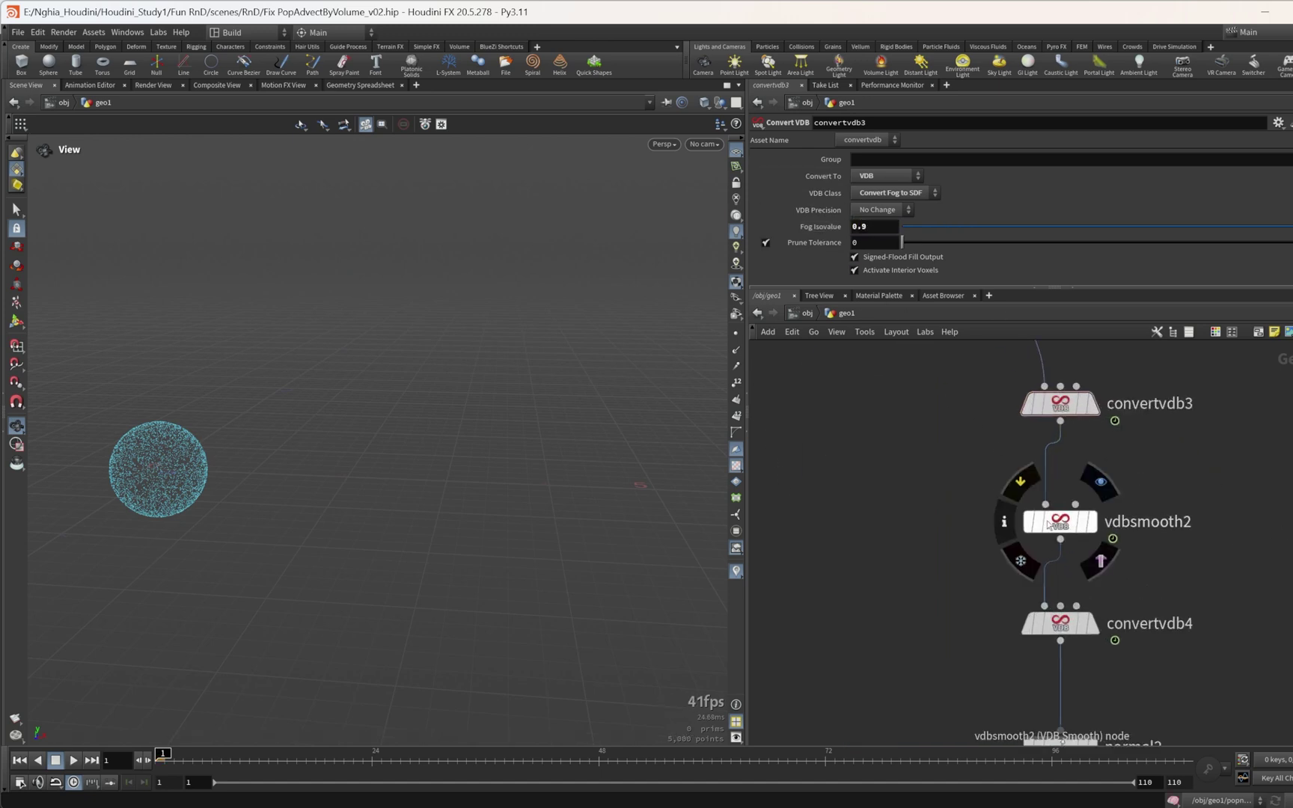
pyautogui.click(1021, 484)
pyautogui.scroll(-3, 1033, 523)
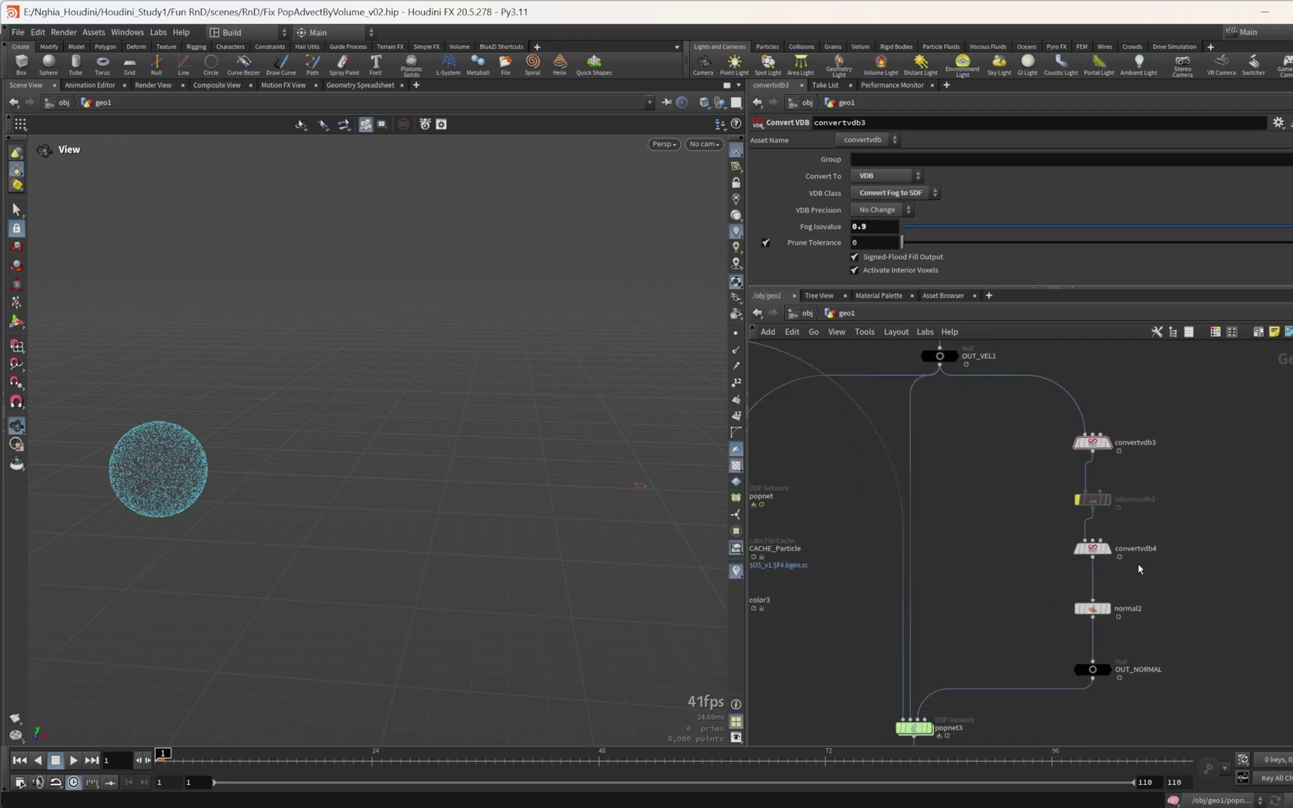
pyautogui.scroll(3, 996, 636)
pyautogui.moveTo(992, 642); pyautogui.dragTo(987, 645)
pyautogui.click(74, 760)
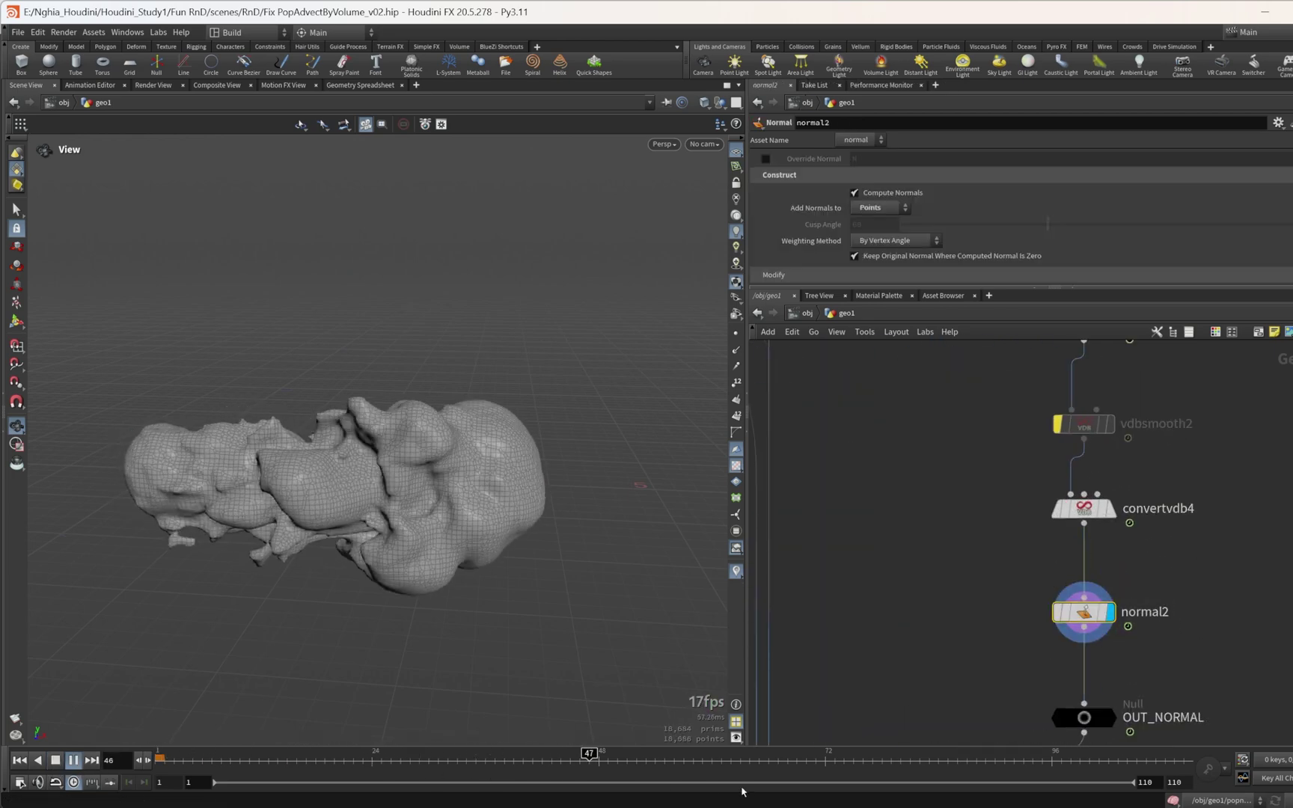
pyautogui.moveTo(855, 761); pyautogui.dragTo(883, 761)
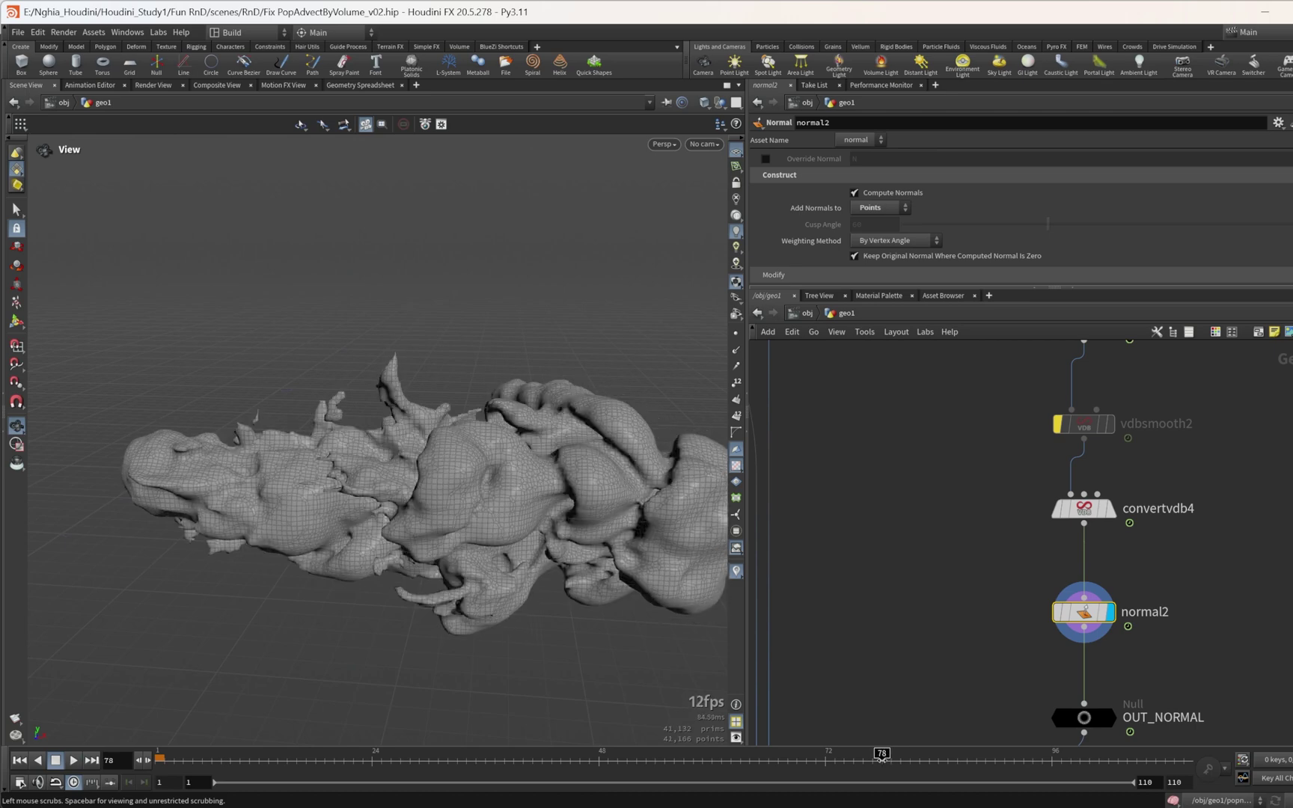
# Step: Examine the unsmoothed mesh at frame 78 for thin spikes and detached pieces along its upper edge
pyautogui.moveTo(228, 389); pyautogui.dragTo(382, 399)
pyautogui.scroll(6, 381, 399)
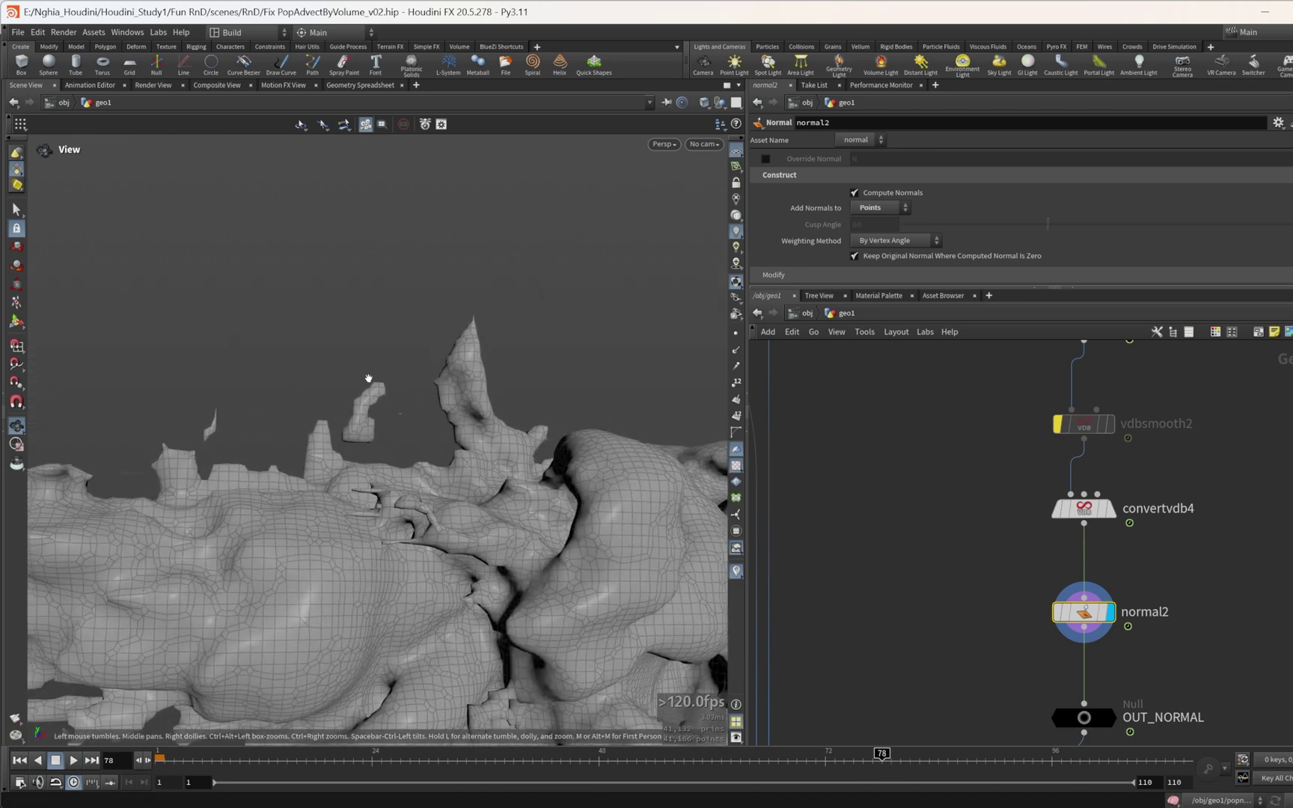
pyautogui.scroll(4, 397, 431)
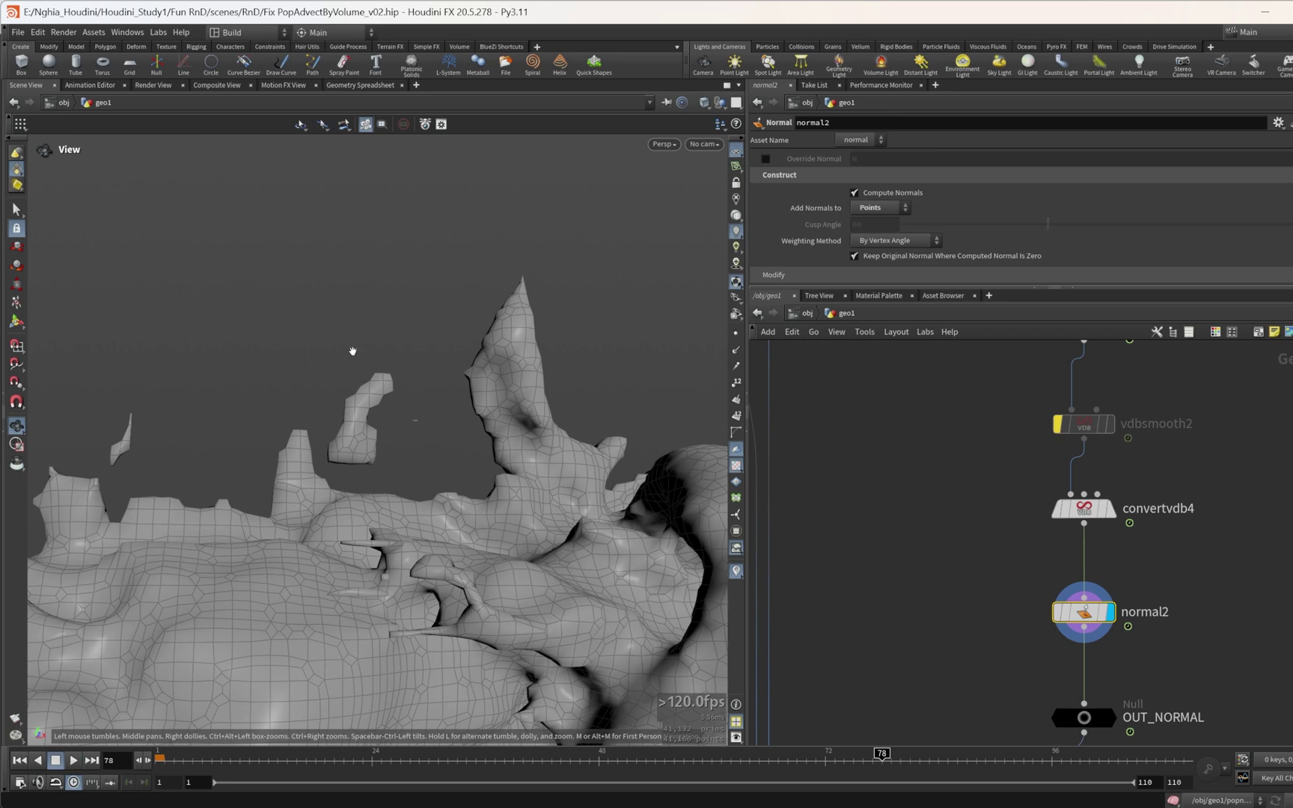
pyautogui.moveTo(404, 376); pyautogui.dragTo(282, 478)
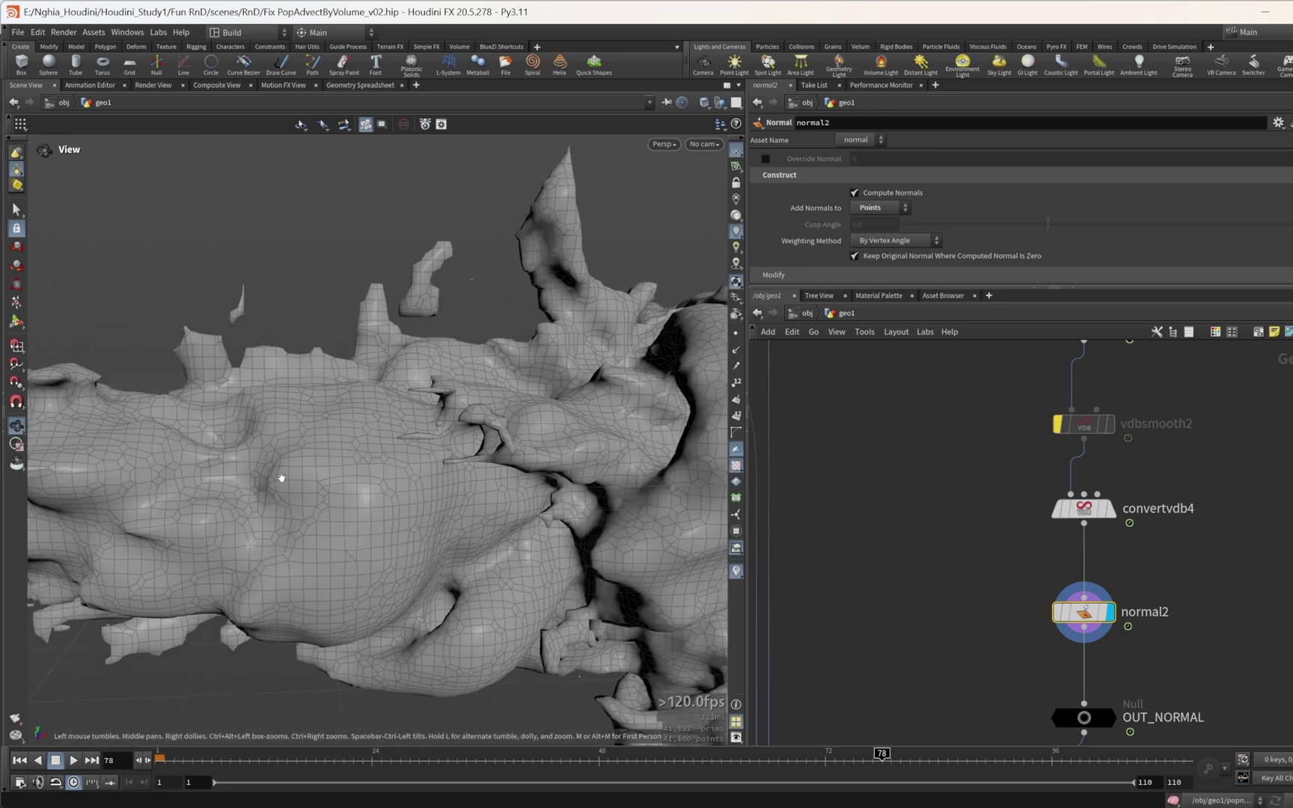
pyautogui.moveTo(361, 470); pyautogui.dragTo(353, 483)
pyautogui.scroll(-4, 1197, 650)
pyautogui.moveTo(1119, 711); pyautogui.dragTo(1160, 606, button='middle')
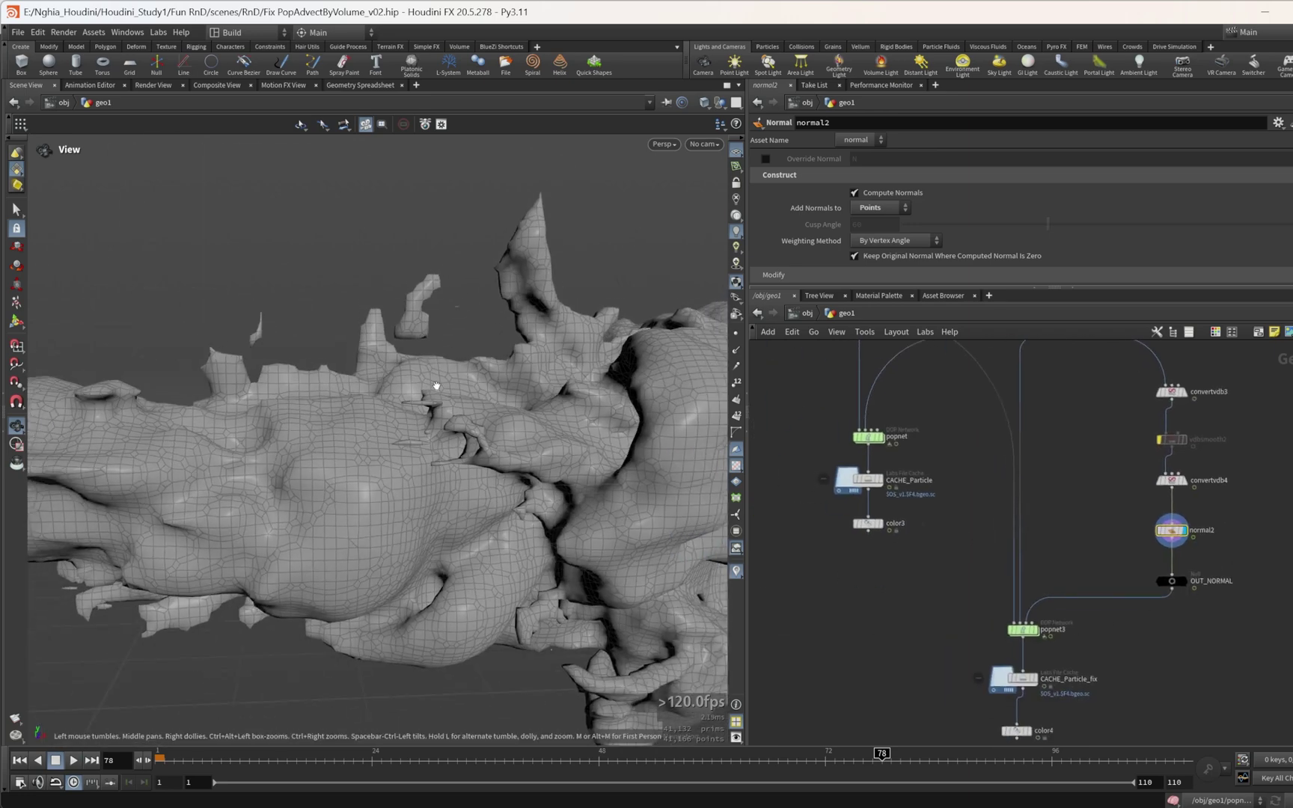
pyautogui.moveTo(434, 387); pyautogui.dragTo(456, 379)
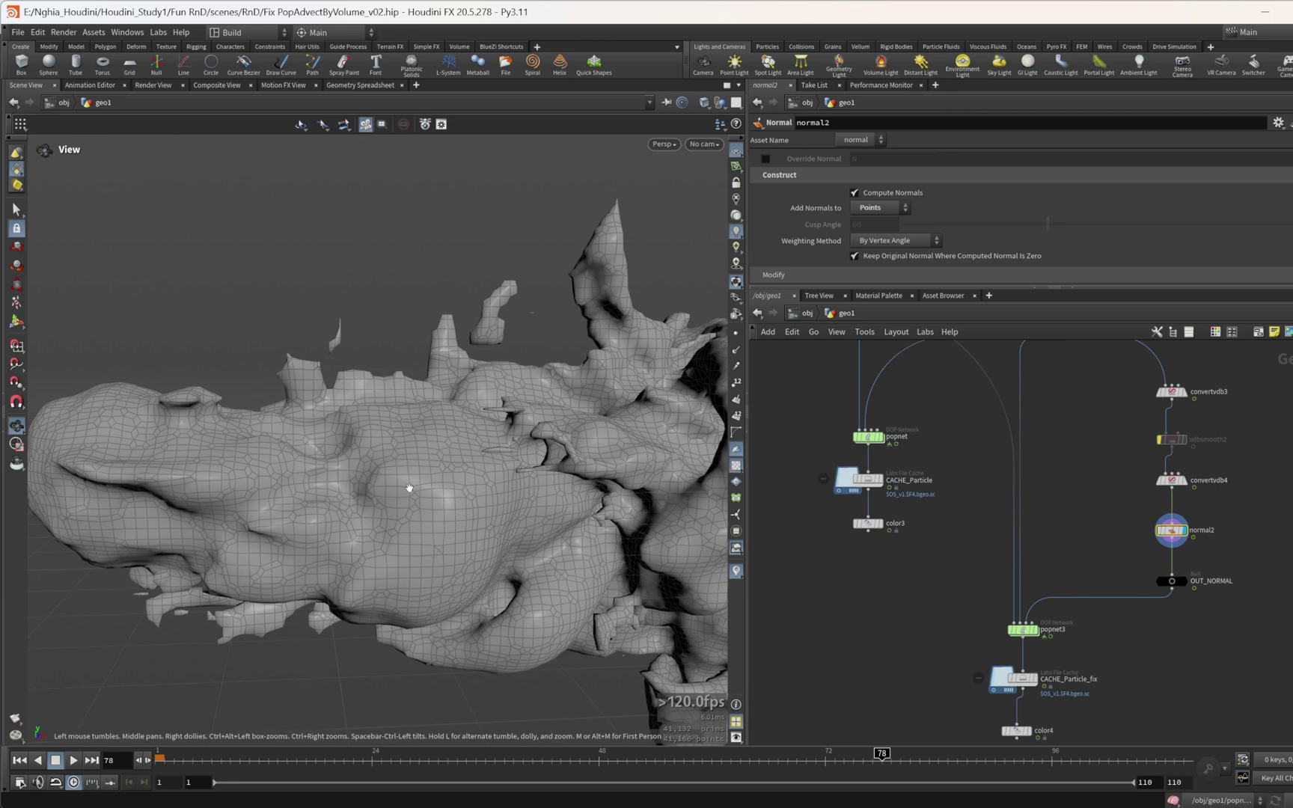
pyautogui.moveTo(434, 451); pyautogui.dragTo(445, 311)
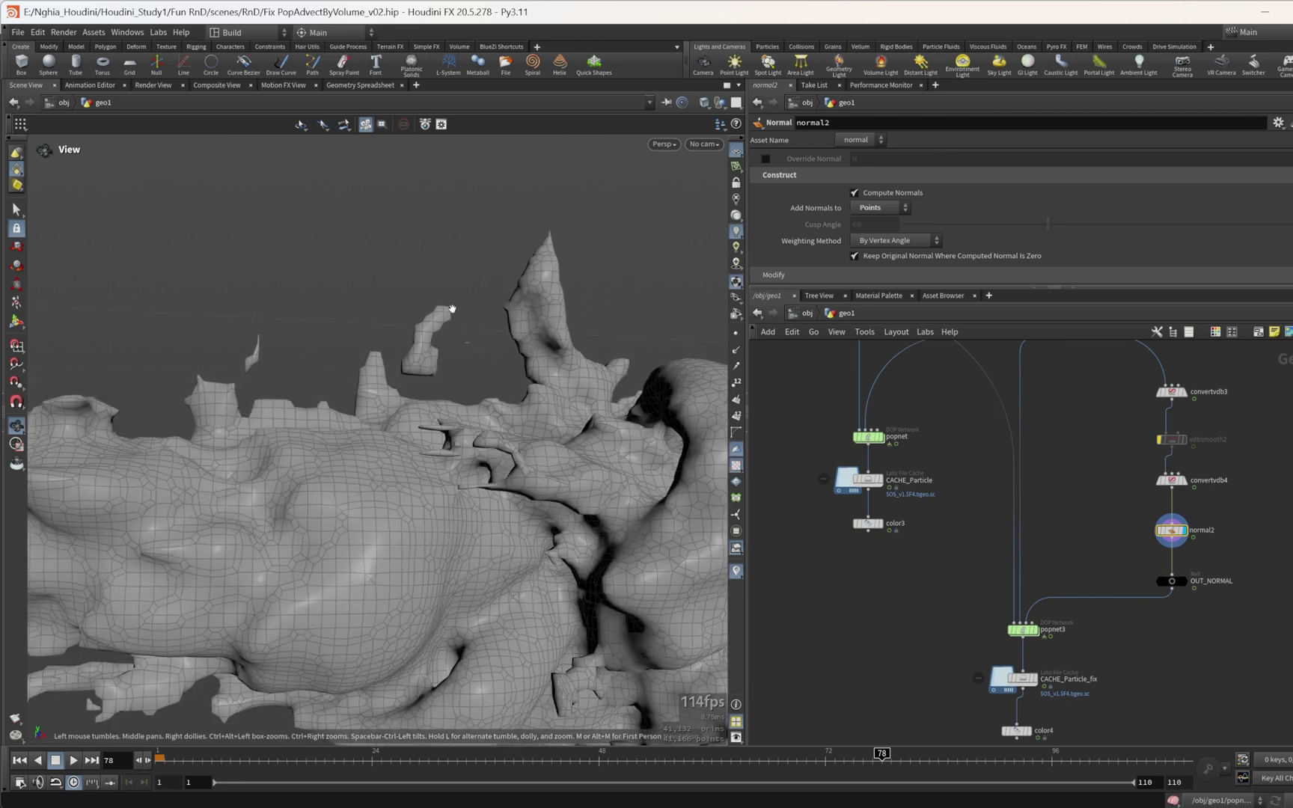
pyautogui.scroll(-2, 448, 312)
pyautogui.scroll(3, 1138, 493)
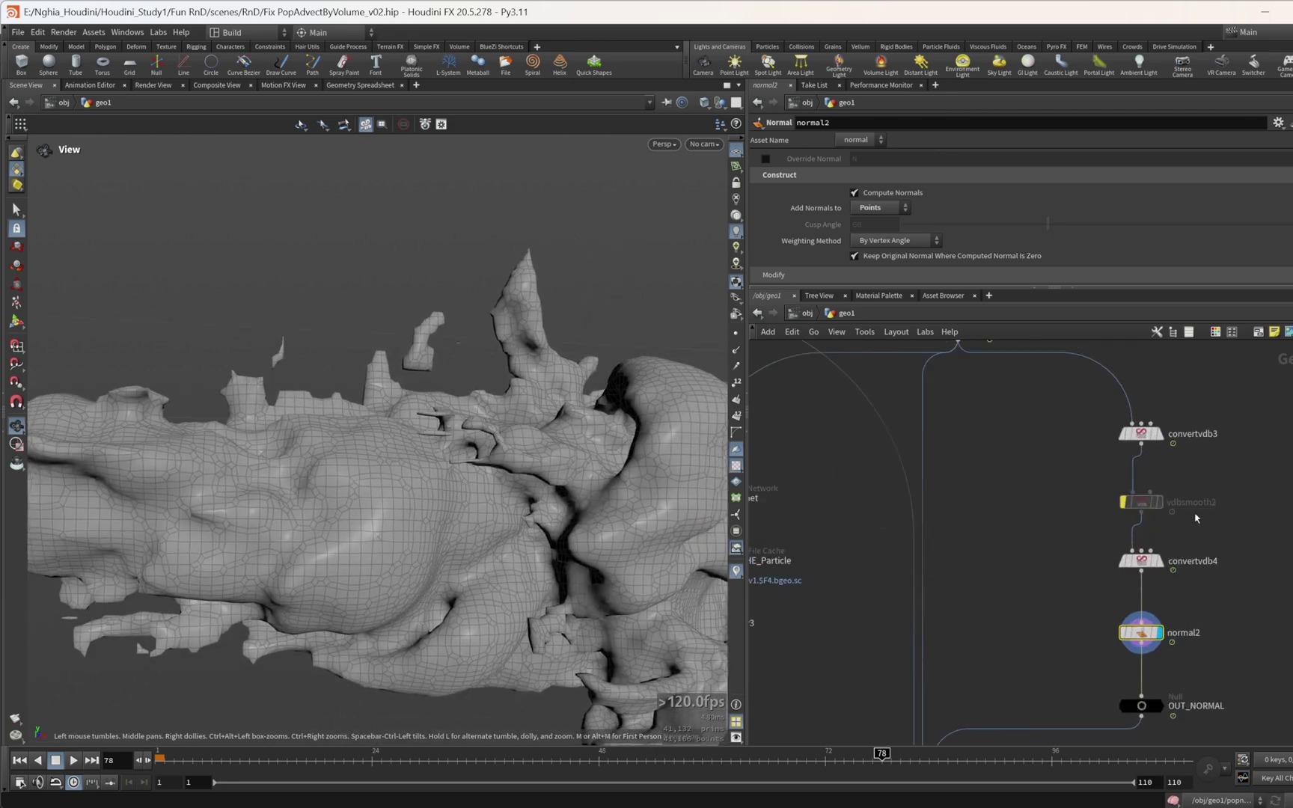
# Step: Re-enable vdbsmooth2 and compare the smoothed mesh in the viewport
pyautogui.click(1125, 502)
pyautogui.scroll(1, 1158, 496)
pyautogui.click(1110, 476)
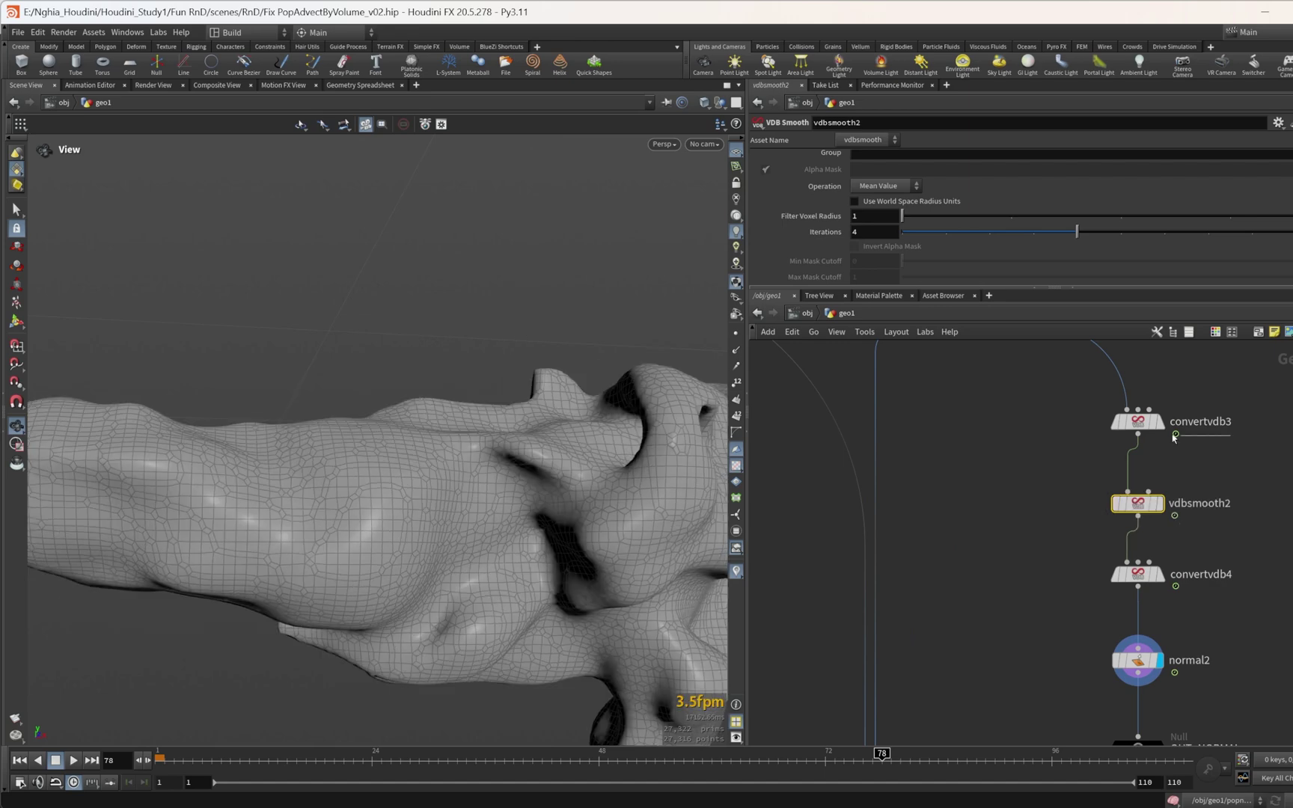
pyautogui.click(1146, 425)
pyautogui.moveTo(419, 479); pyautogui.dragTo(461, 477)
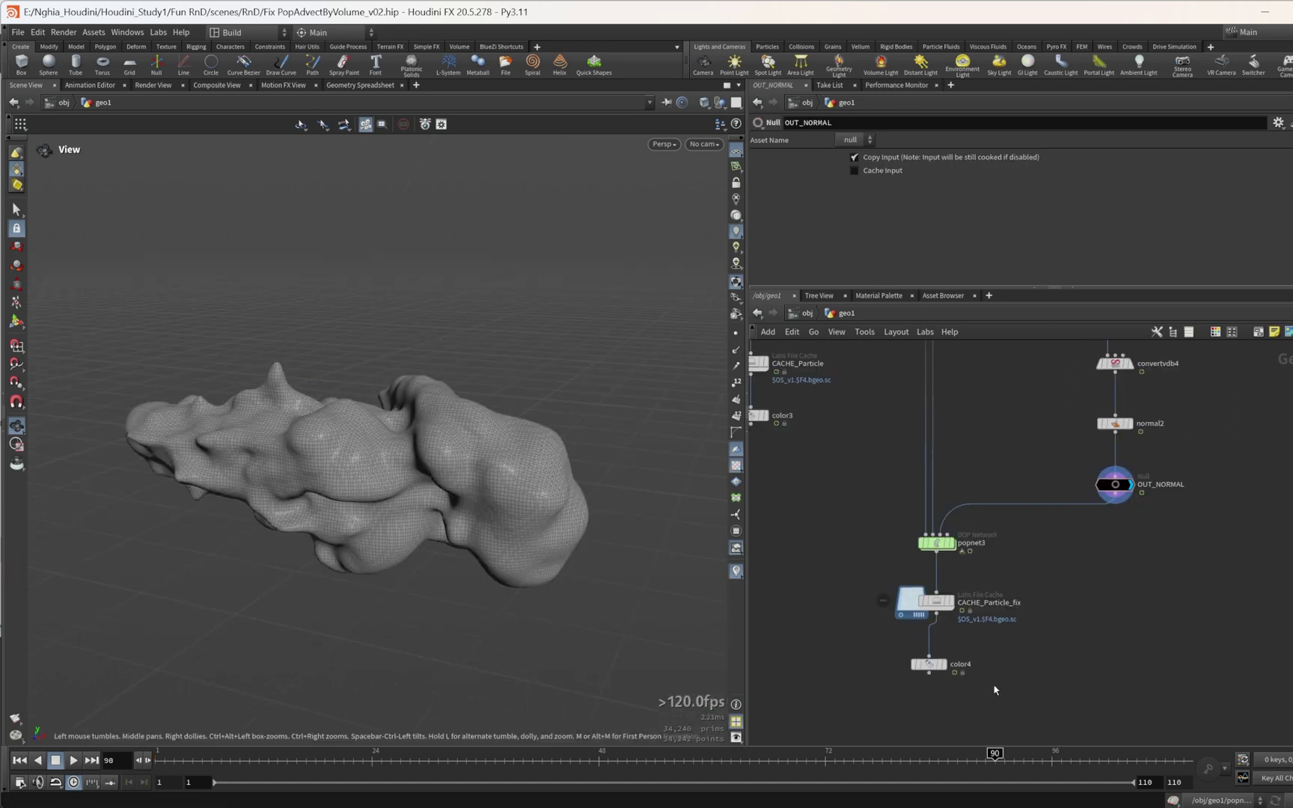
# Step: Display color4's particle result and inspect the particles at frame 103
pyautogui.scroll(-1, 995, 690)
pyautogui.moveTo(983, 687); pyautogui.dragTo(978, 653, button='middle')
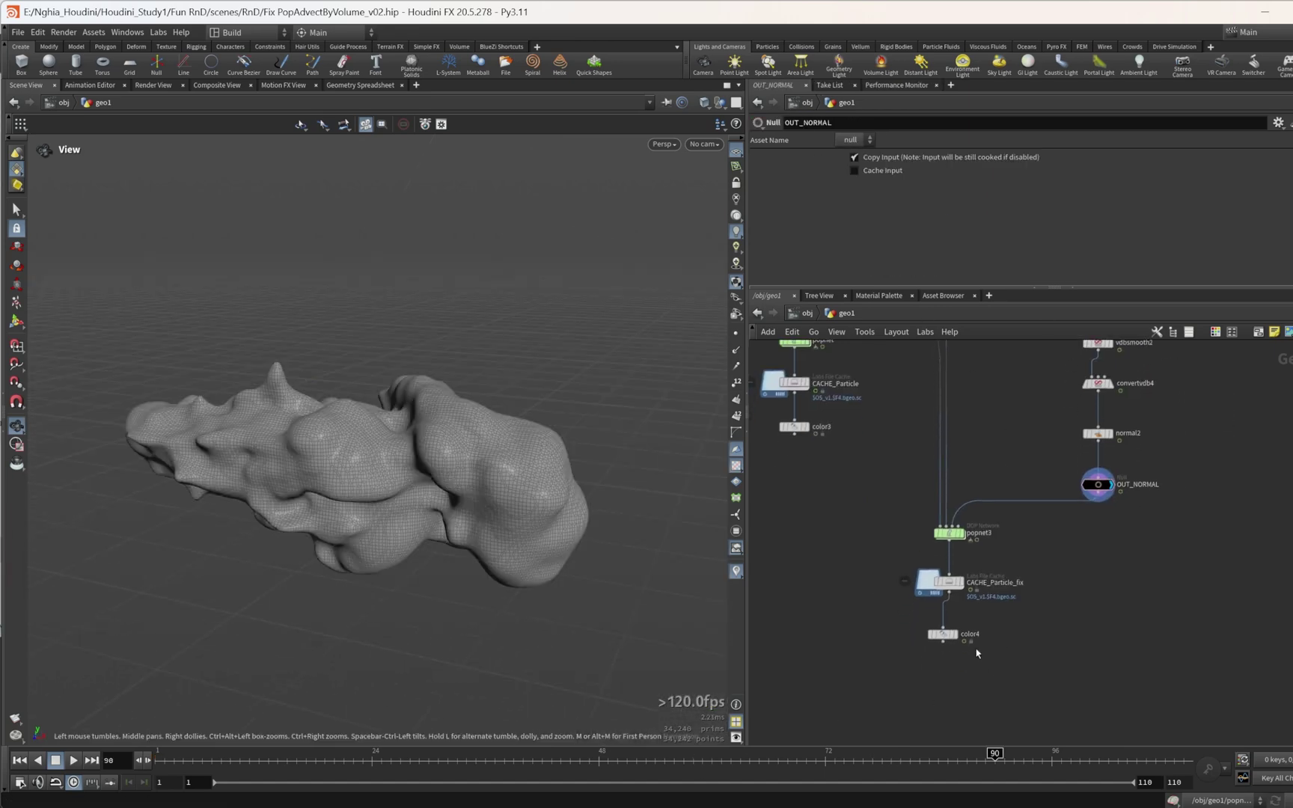
pyautogui.scroll(2, 963, 642)
pyautogui.click(958, 607)
pyautogui.click(935, 627)
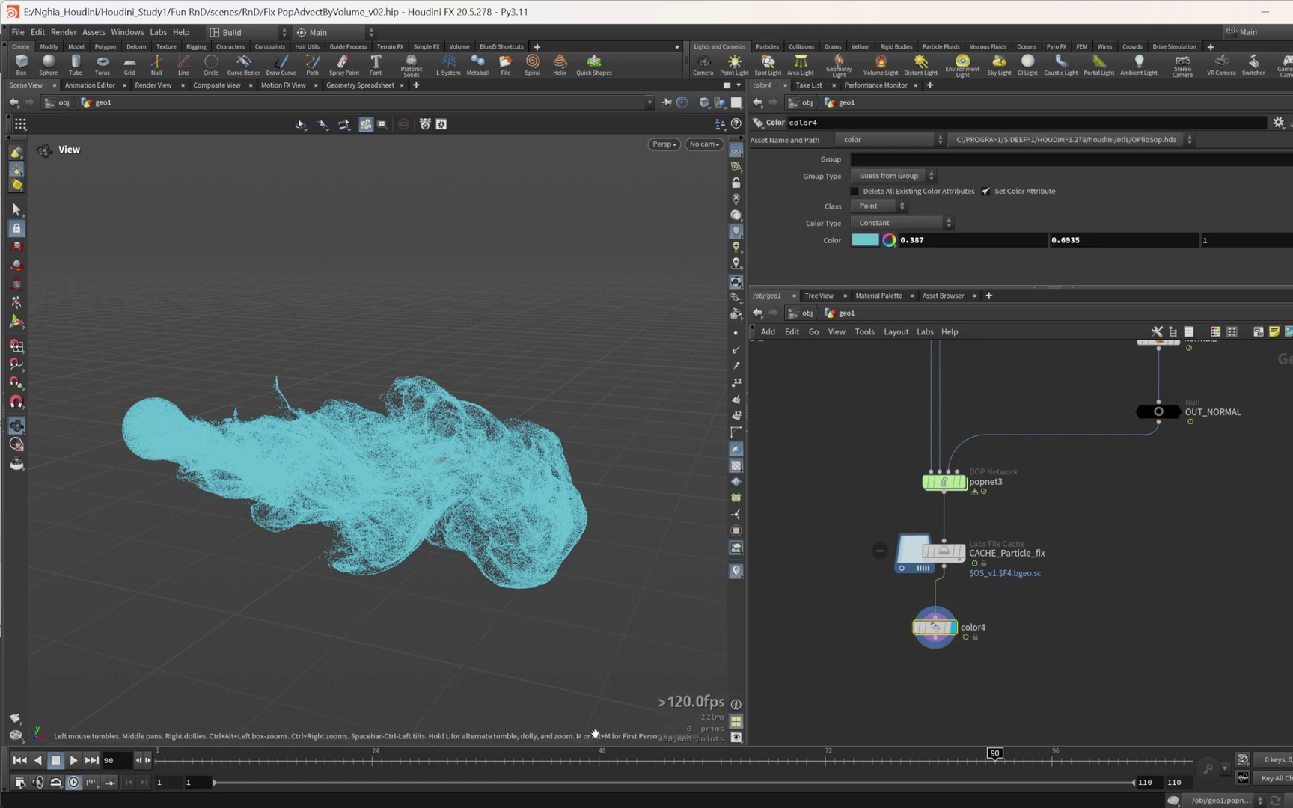
pyautogui.moveTo(584, 761); pyautogui.dragTo(1127, 785)
pyautogui.moveTo(482, 528); pyautogui.dragTo(522, 527)
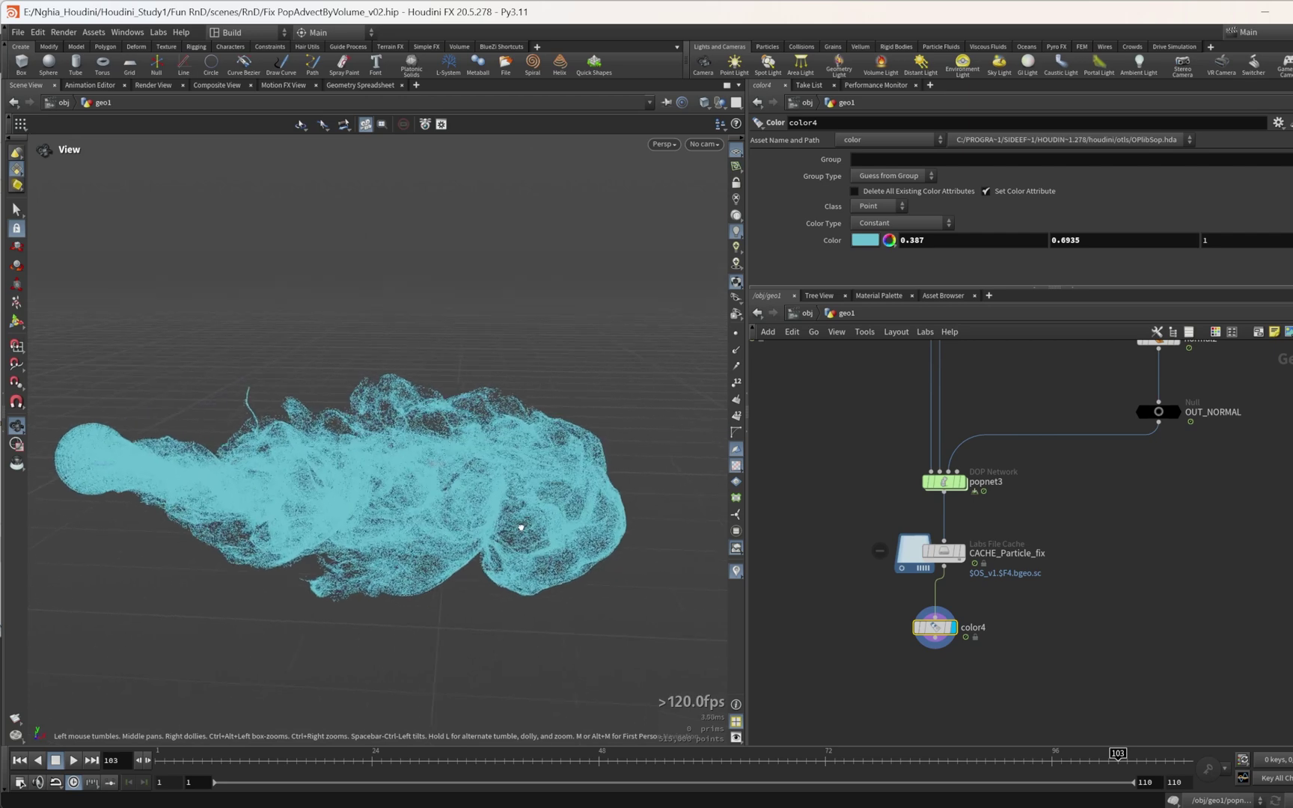